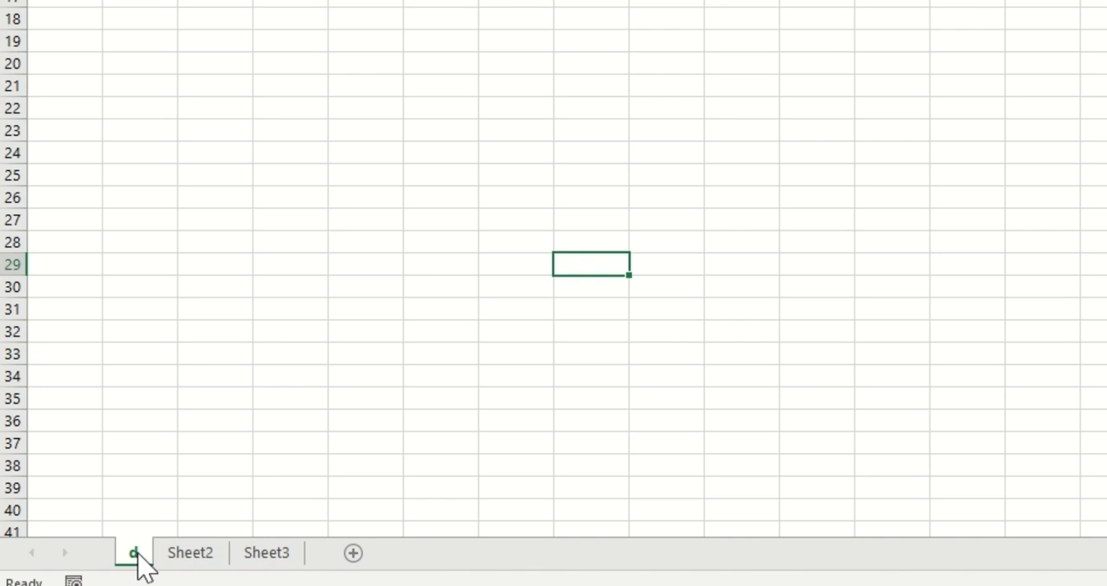
# Rename the first worksheet as Fitness Overview
pyautogui.rightClick(136, 557)
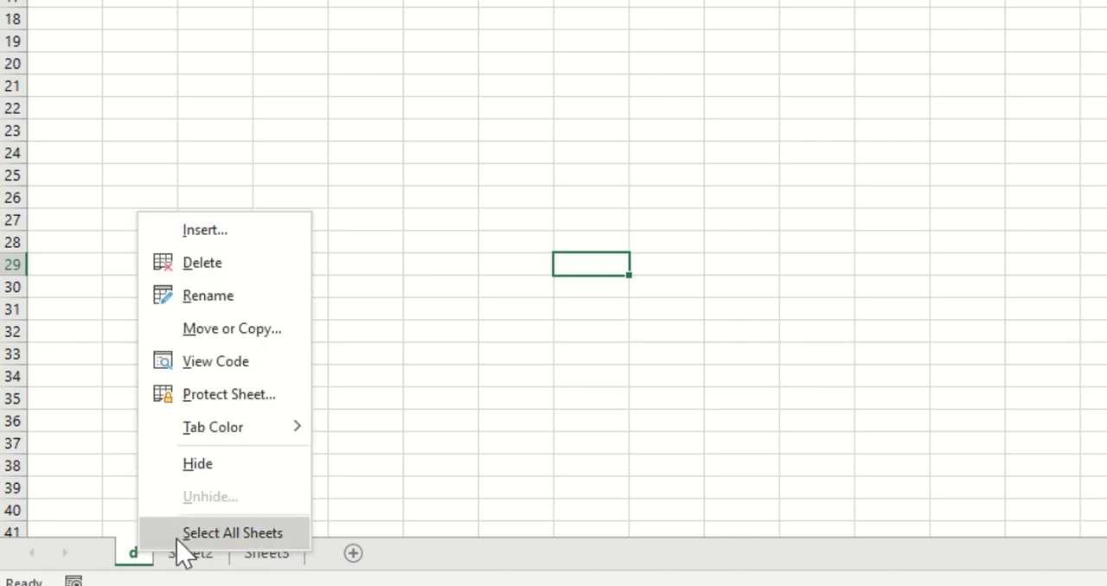
pyautogui.click(246, 298)
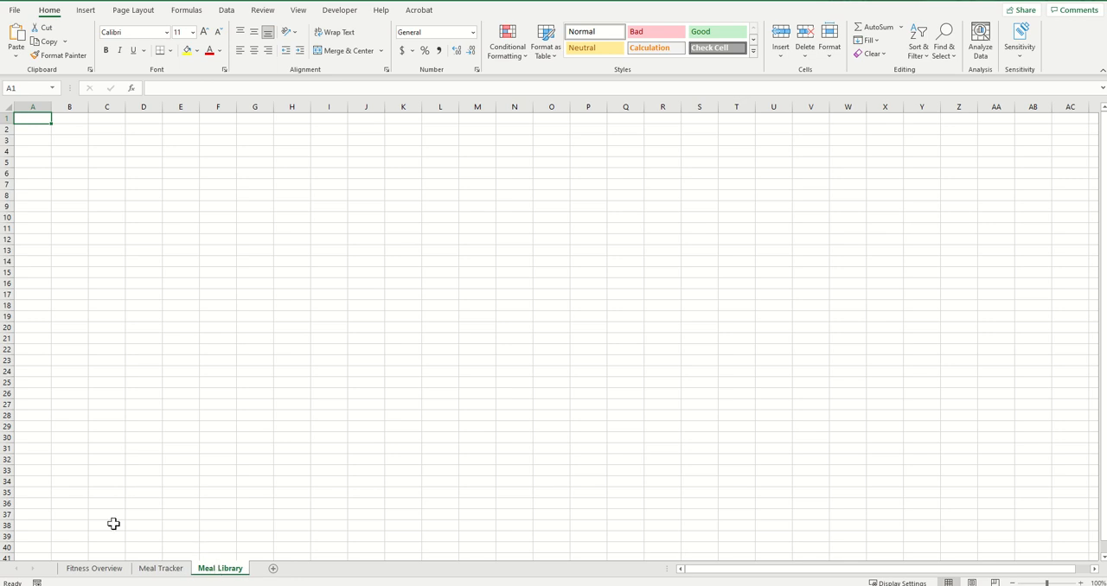
# Enter the headers Date, Food, Calorie, Carbs and Protein in A1:E1 of the Meal Tracker sheet
pyautogui.click(158, 573)
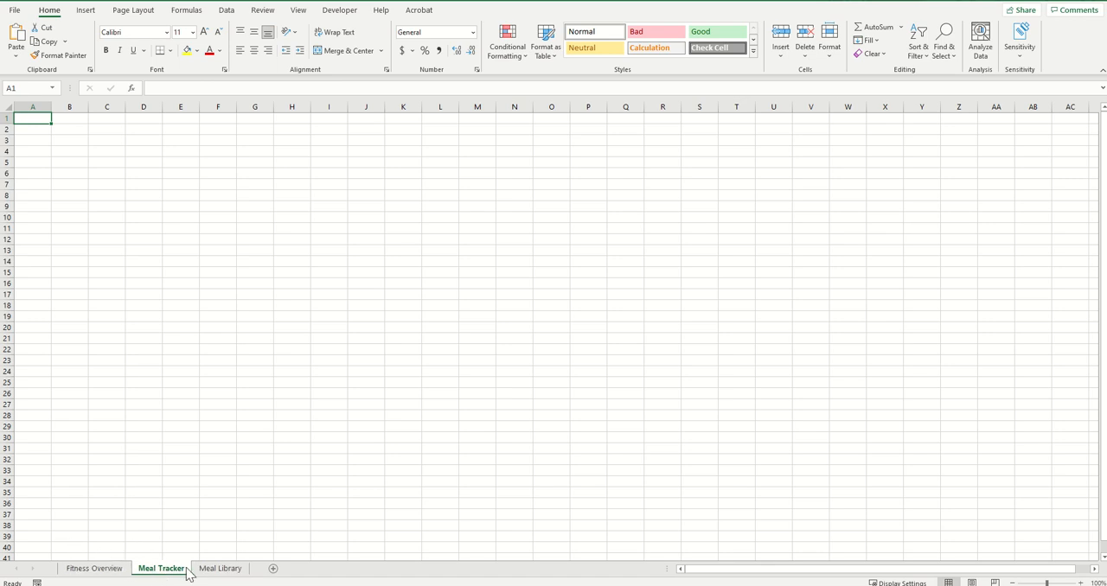
pyautogui.click(55, 206)
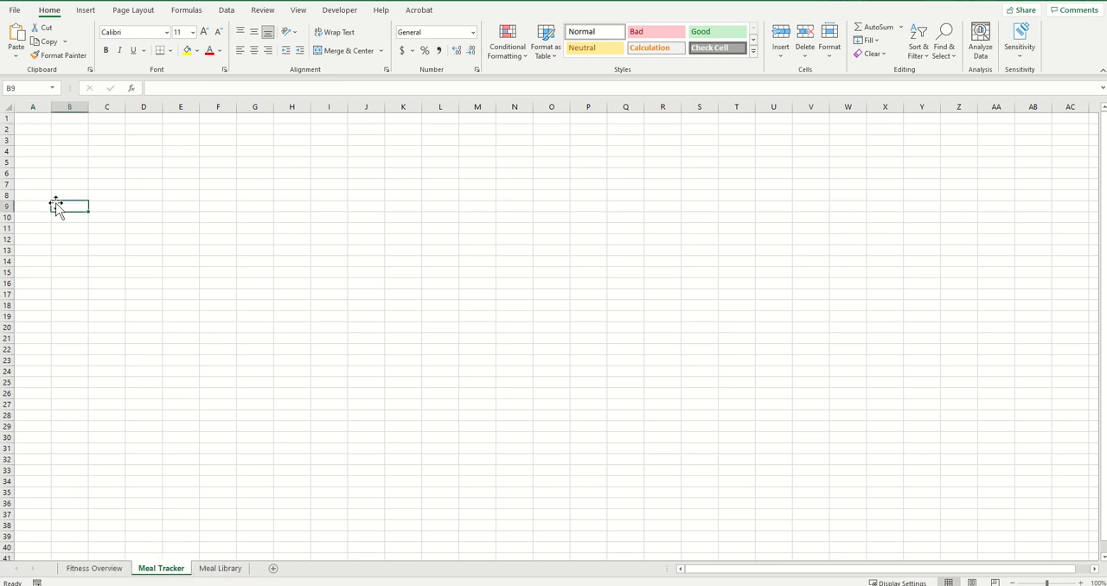
pyautogui.click(35, 120)
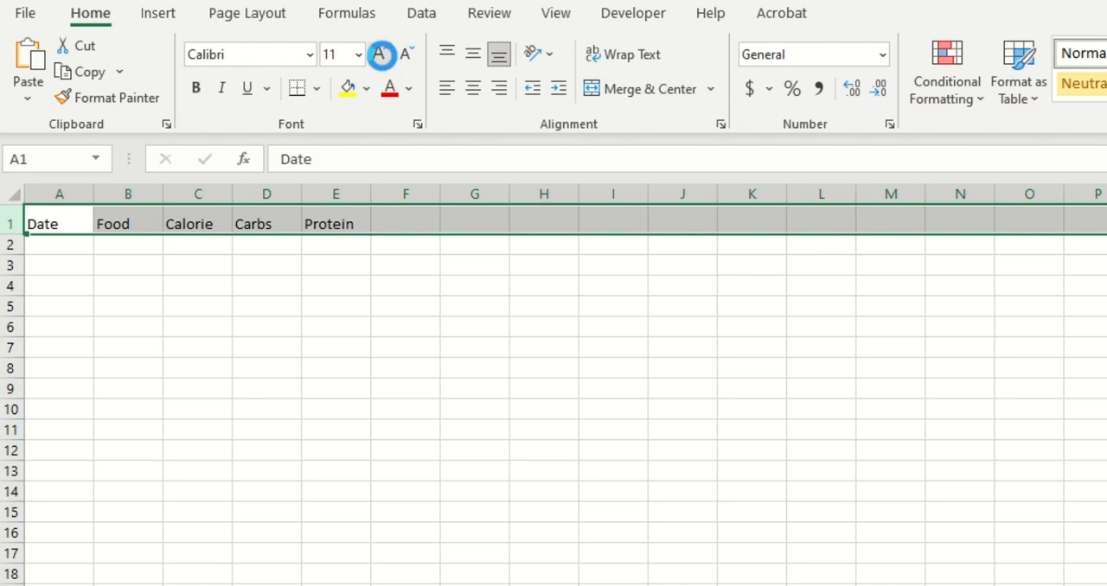
# Increase the font size of the header row to 28
pyautogui.click(205, 32)
pyautogui.click(205, 32)
pyautogui.click(205, 32)
pyautogui.click(205, 32)
pyautogui.click(205, 32)
pyautogui.click(205, 32)
pyautogui.click(205, 31)
pyautogui.click(381, 54)
pyautogui.click(380, 55)
pyautogui.click(380, 54)
pyautogui.click(380, 55)
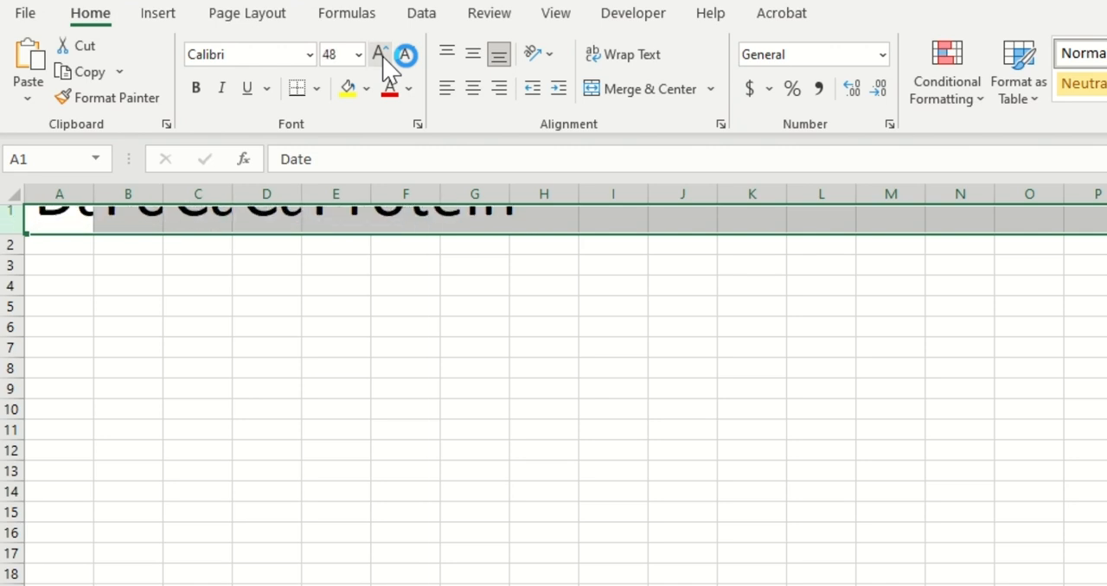
pyautogui.click(407, 55)
pyautogui.click(407, 55)
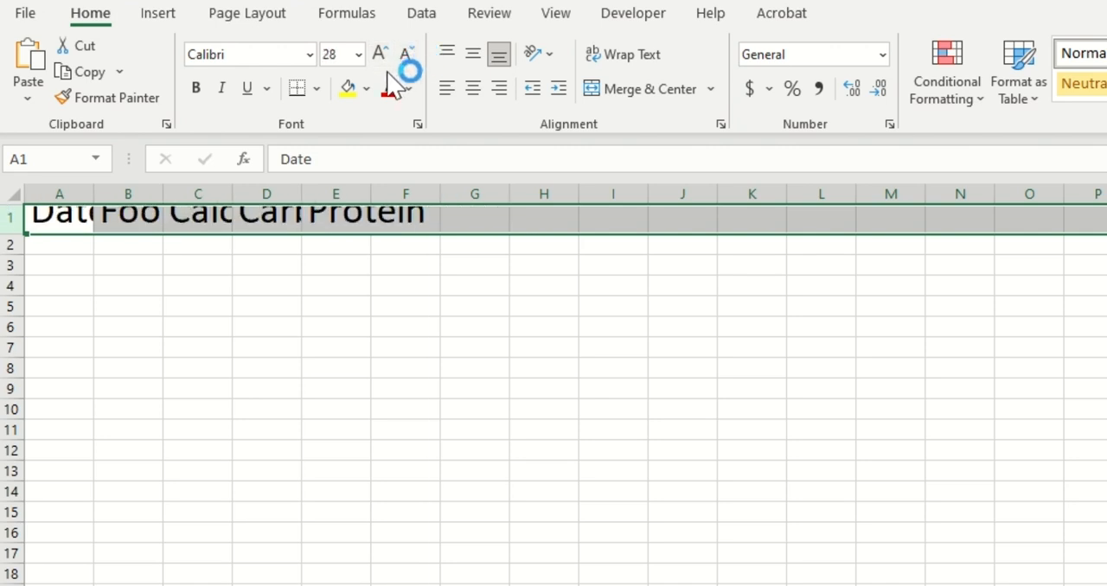
pyautogui.click(354, 306)
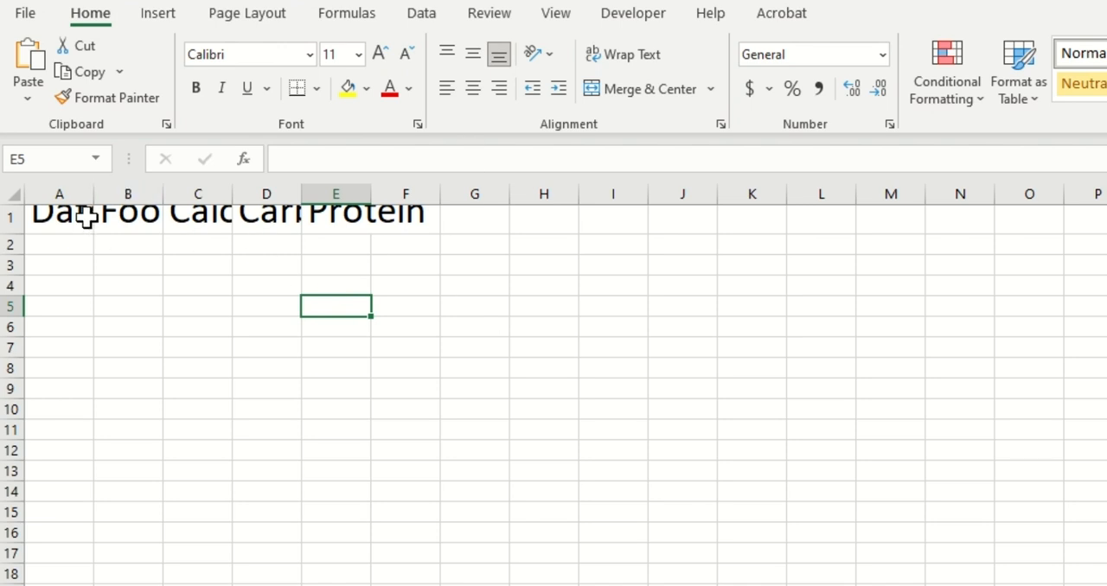
# Widen all columns and heighten all rows of the sheet so the enlarged headers fit
pyautogui.click(13, 193)
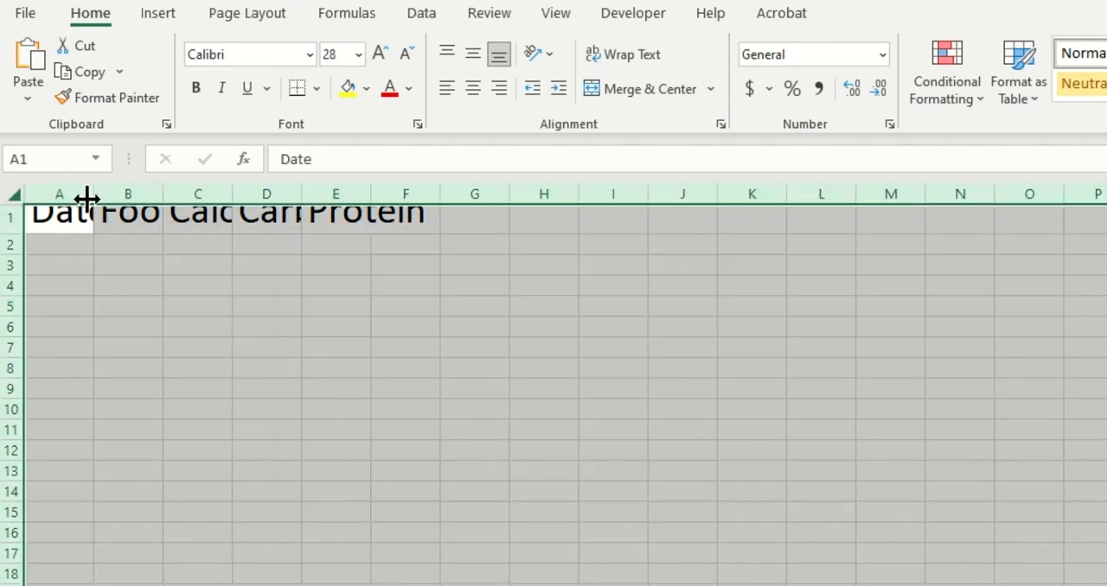
pyautogui.moveTo(90, 197); pyautogui.dragTo(168, 198)
pyautogui.moveTo(26, 266)
pyautogui.mouseDown()
pyautogui.moveTo(20, 247)
pyautogui.moveTo(22, 261)
pyautogui.mouseUp()
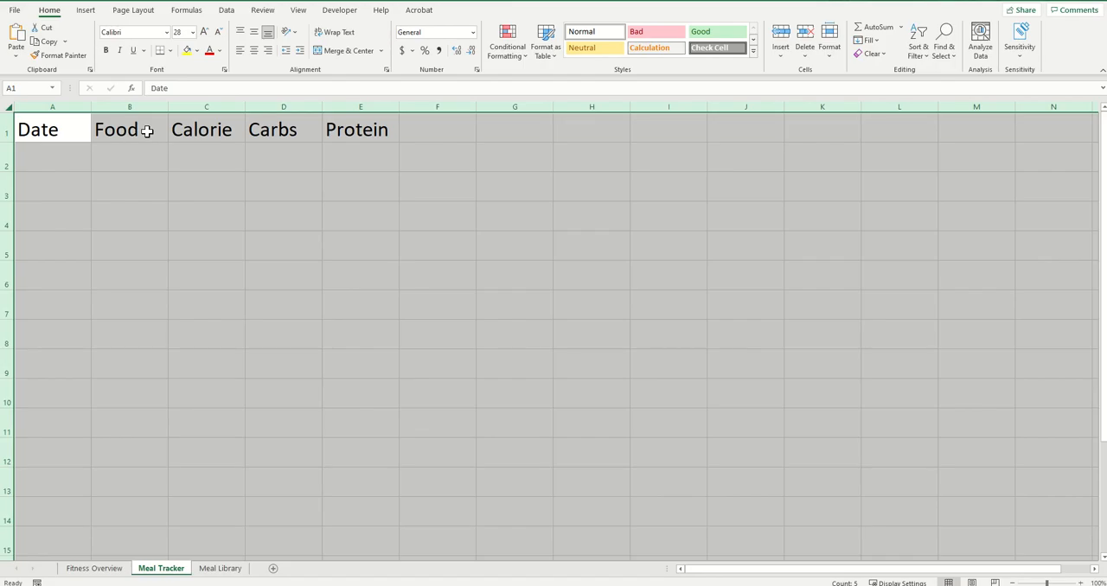
# Make the headers in A1:E1 bold and underlined
pyautogui.hotkey('ctrl', 'b')
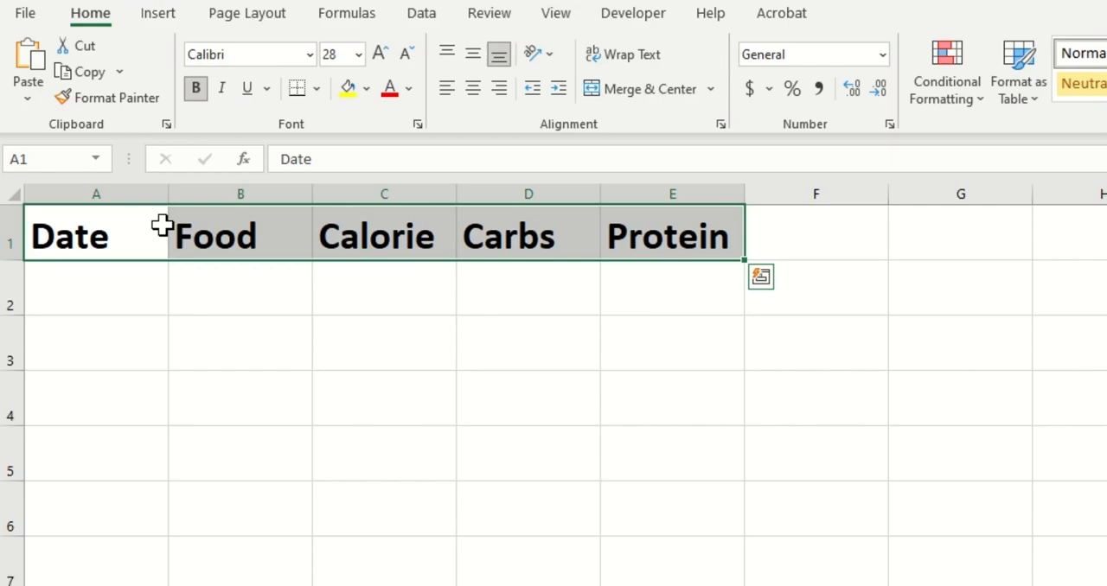
pyautogui.click(247, 90)
pyautogui.click(218, 289)
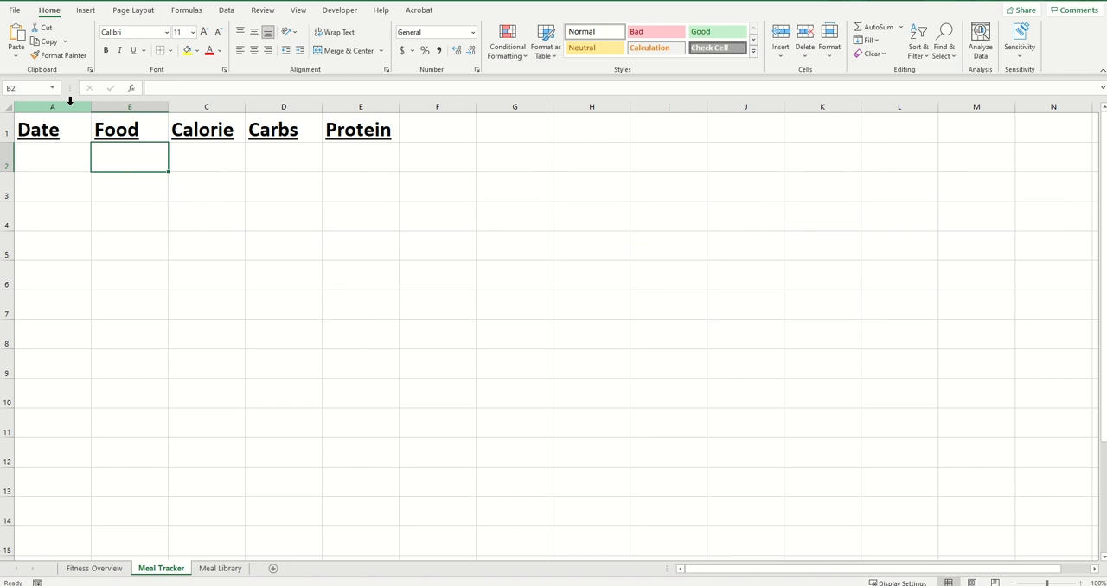
# Fill the Date and Food columns with Blue, Accent 1, Lighter 80%
pyautogui.click(205, 152)
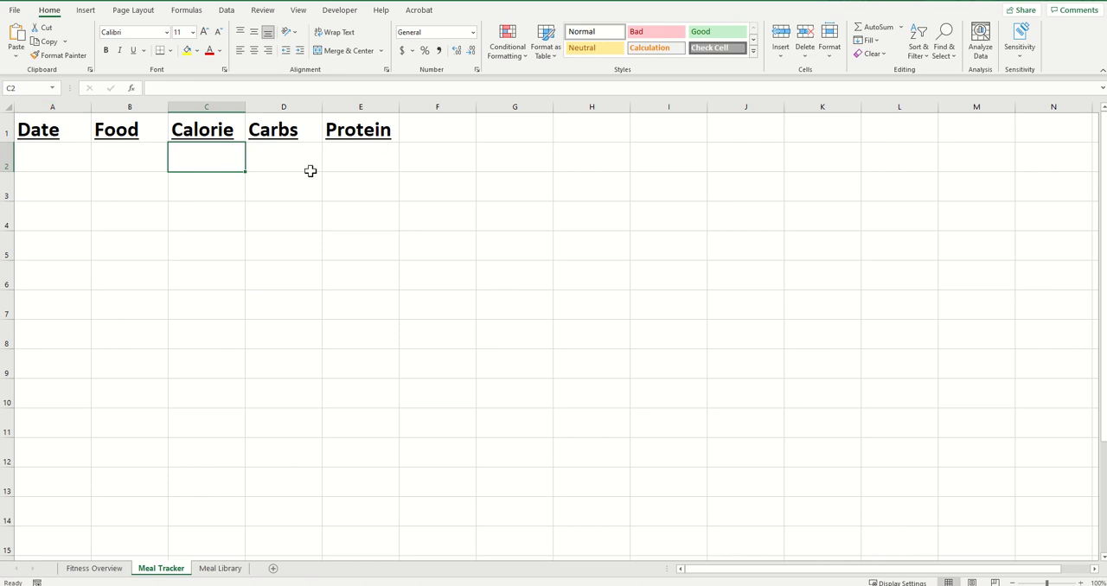
pyautogui.click(138, 129)
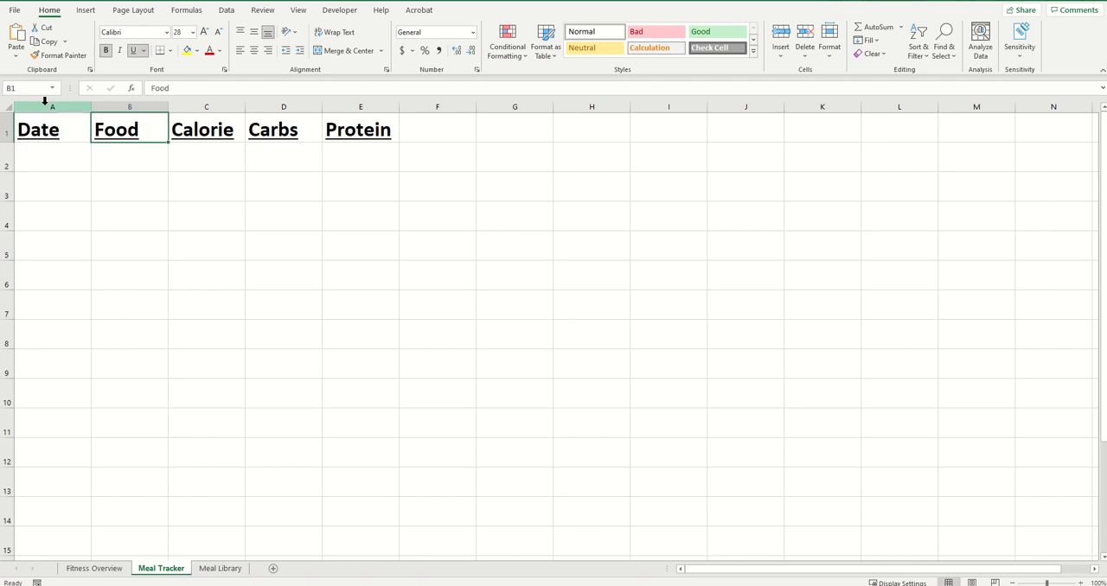
pyautogui.moveTo(44, 106); pyautogui.dragTo(130, 106)
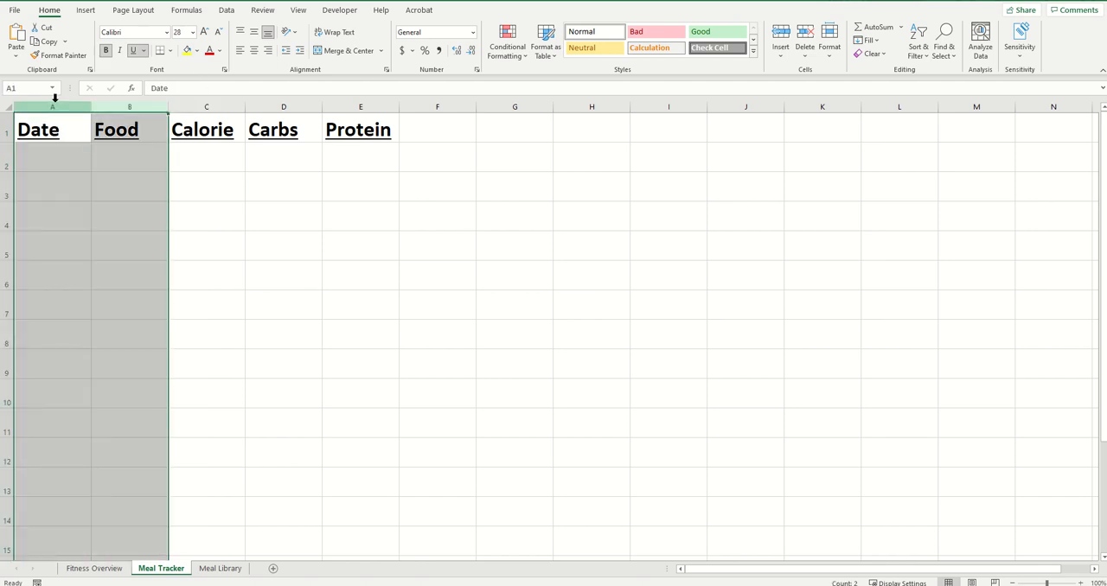
pyautogui.moveTo(56, 105); pyautogui.dragTo(111, 105)
pyautogui.click(108, 160)
pyautogui.click(196, 50)
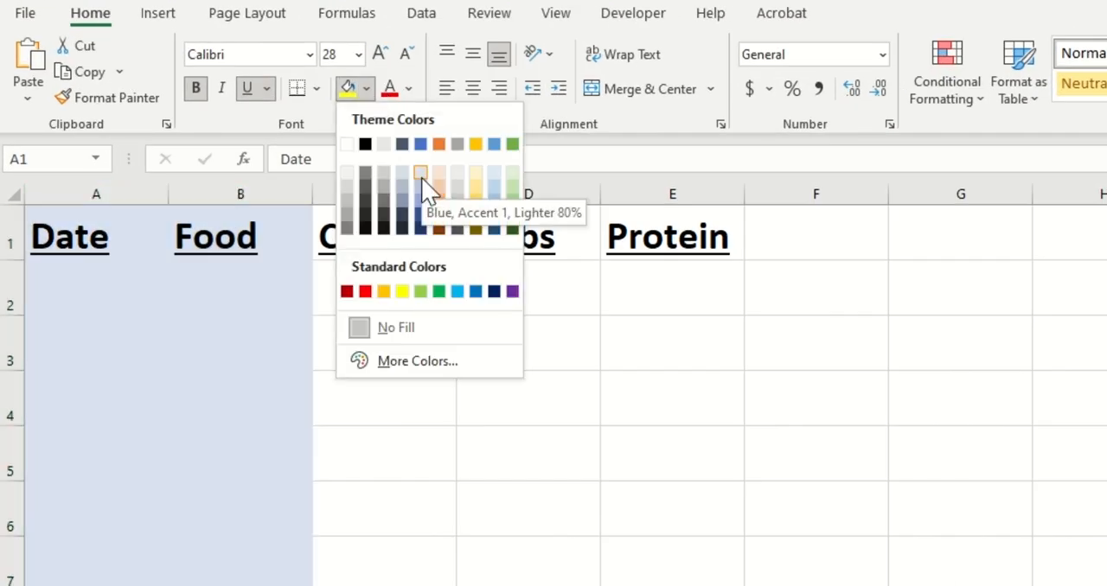
pyautogui.click(421, 176)
# Fill the Date and Food header cells with the next darker shade of the same blue
pyautogui.click(152, 229)
pyautogui.moveTo(151, 229); pyautogui.dragTo(220, 231)
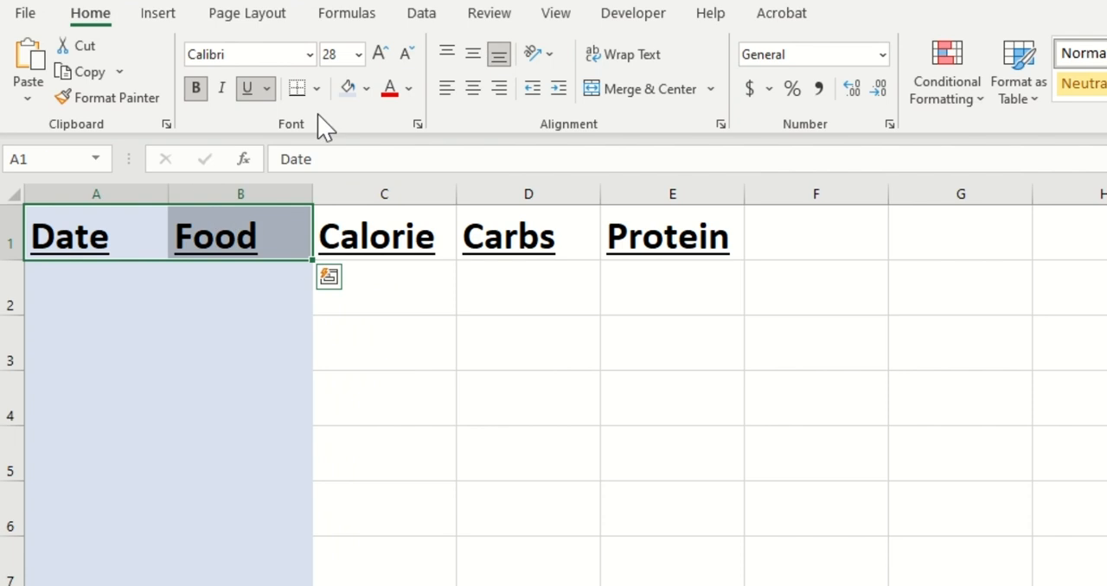
pyautogui.click(367, 89)
pyautogui.click(421, 195)
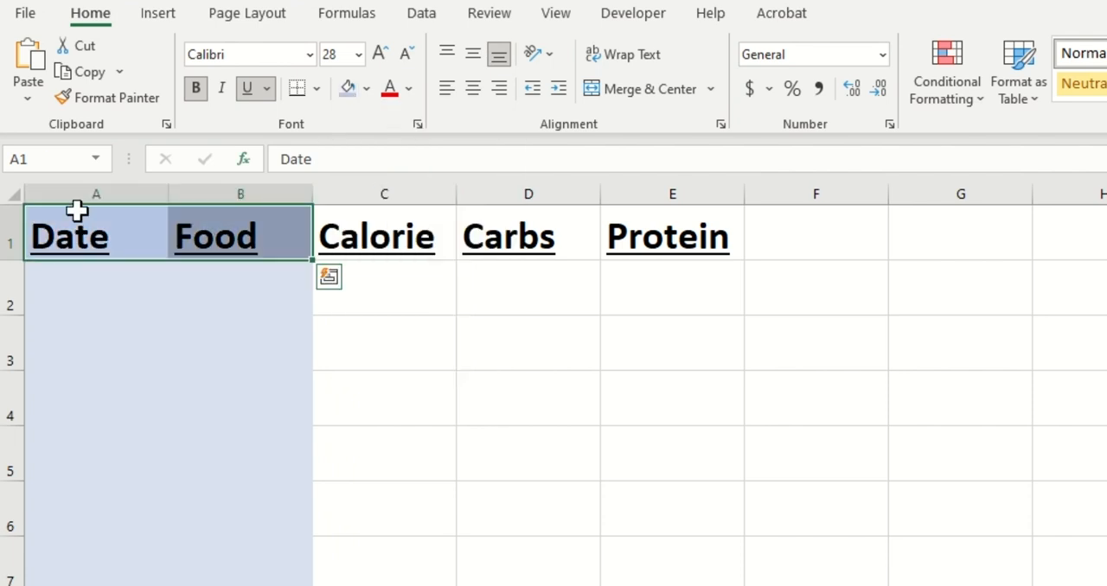
# Apply all borders to the Date and Food columns
pyautogui.moveTo(116, 190); pyautogui.dragTo(228, 191)
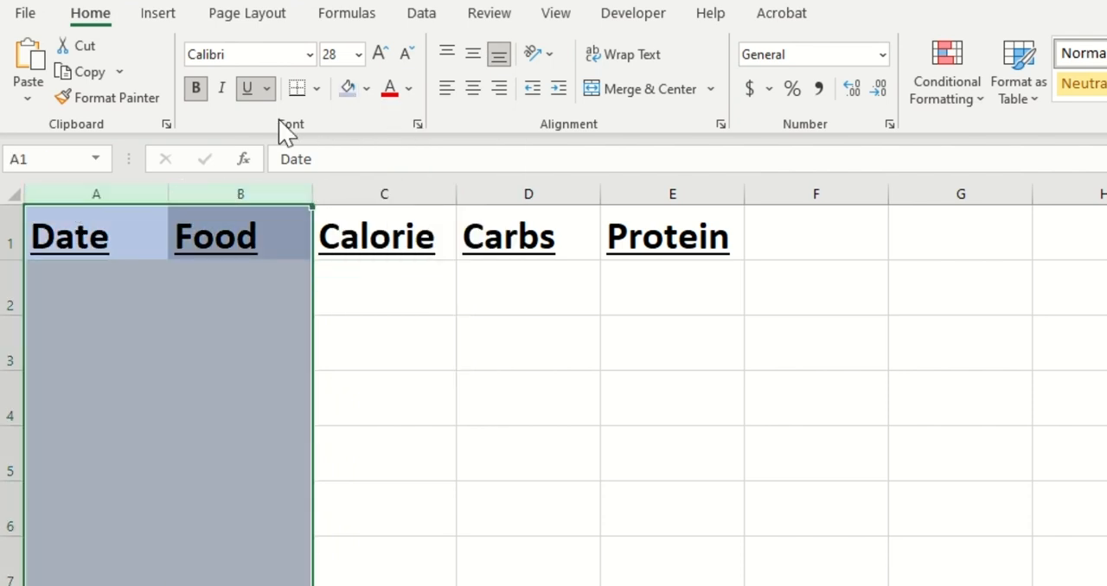
pyautogui.click(317, 89)
pyautogui.click(380, 304)
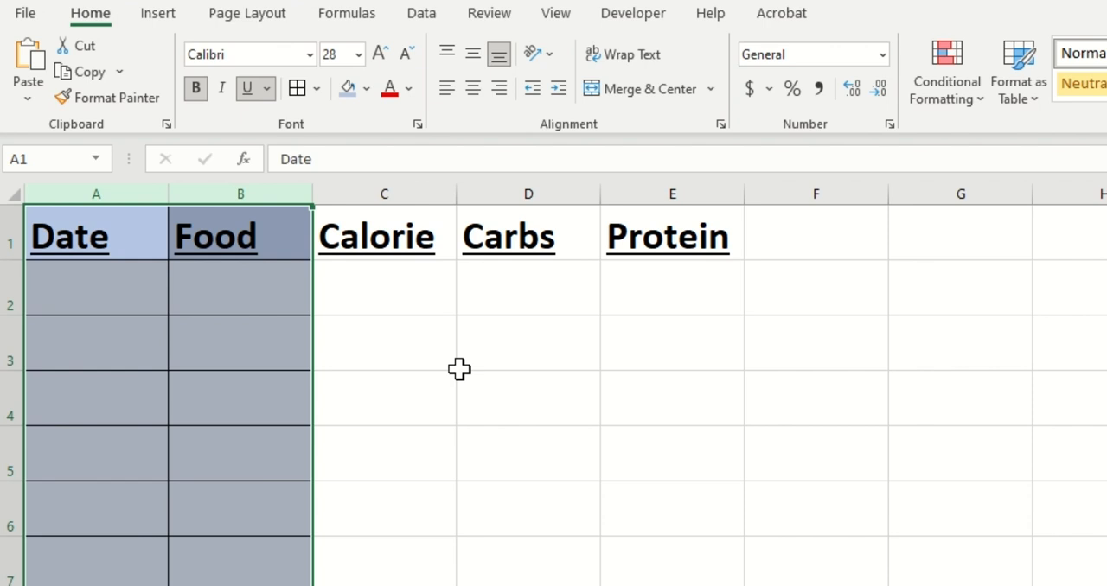
# Widen columns C through F together by a small amount
pyautogui.click(460, 374)
pyautogui.moveTo(421, 184); pyautogui.dragTo(778, 187)
pyautogui.moveTo(457, 190); pyautogui.dragTo(498, 192)
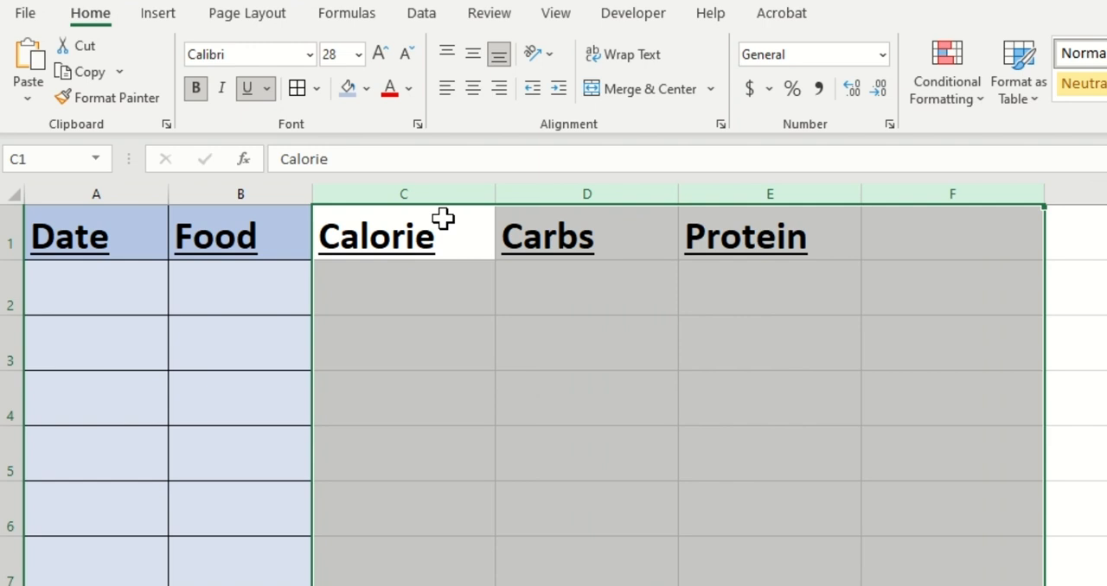
# Fill the Calorie, Carbs and Protein columns with the lightest shade of the gray accent colour
pyautogui.moveTo(443, 219); pyautogui.dragTo(759, 239)
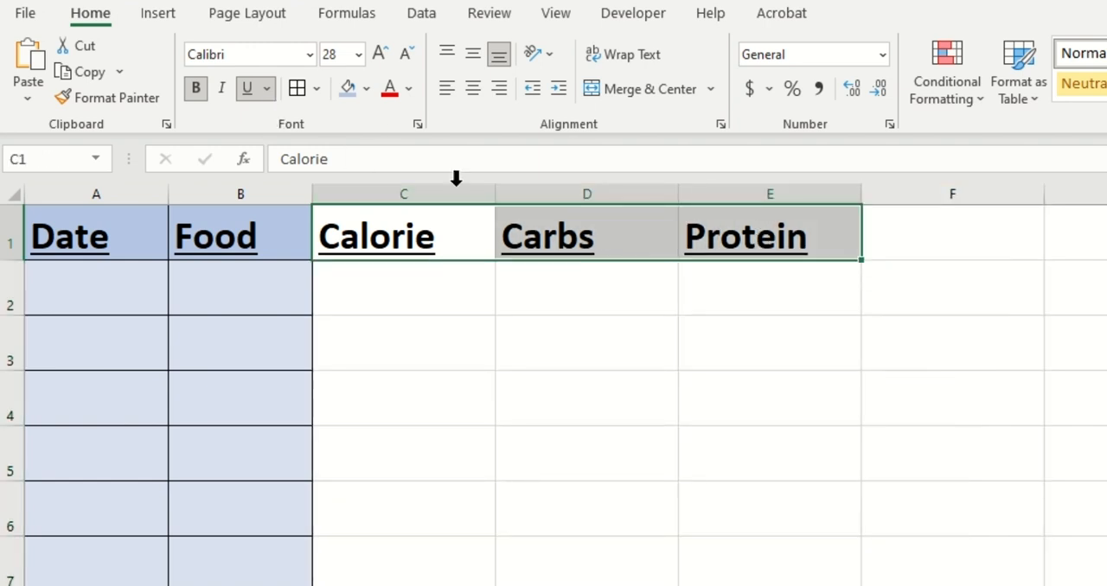
pyautogui.moveTo(456, 178); pyautogui.dragTo(779, 199)
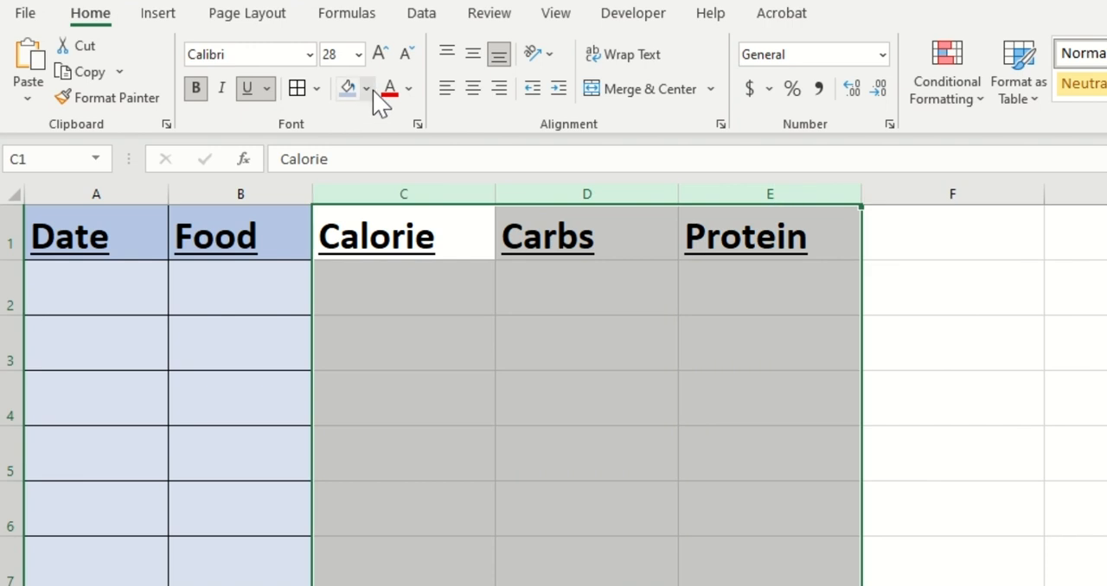
pyautogui.click(372, 90)
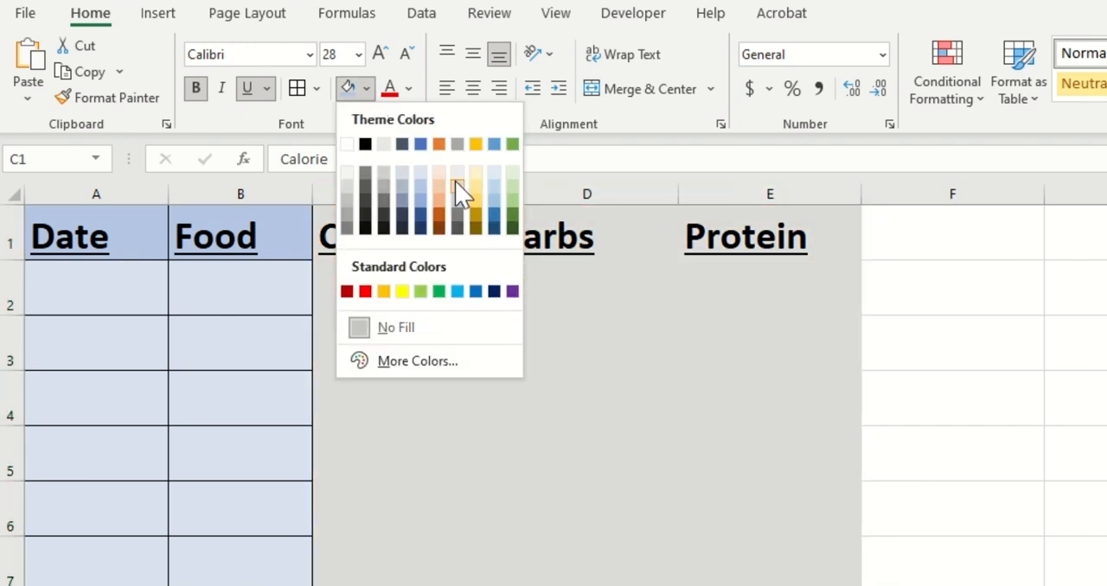
pyautogui.click(458, 192)
pyautogui.click(463, 393)
# Fill the Calorie, Carbs and Protein header cells with the next darker shade of gray
pyautogui.click(419, 251)
pyautogui.keyDown('shift'); pyautogui.click(682, 227); pyautogui.keyUp('shift')
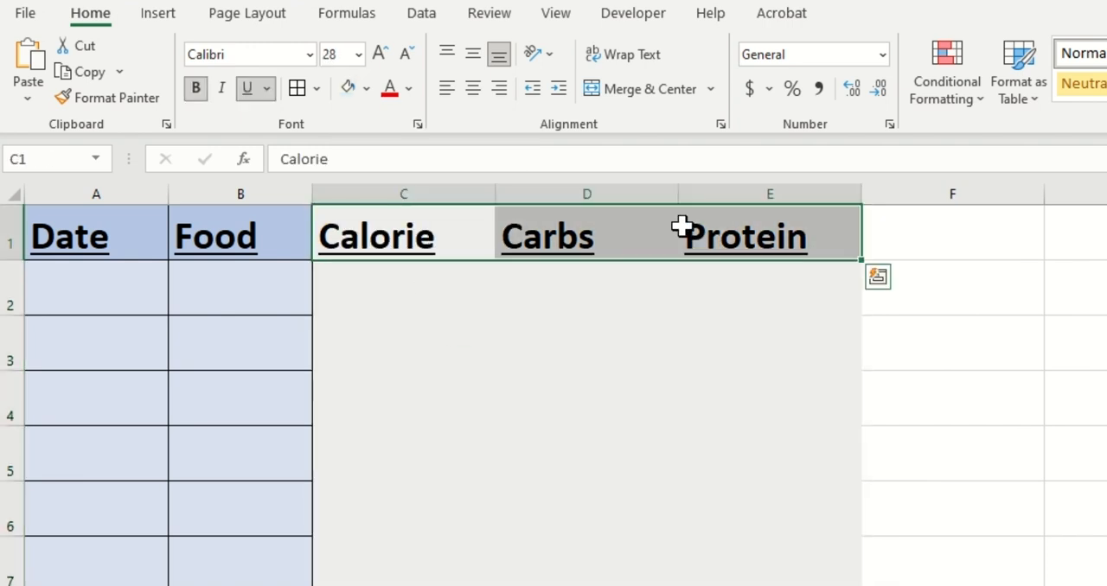
pyautogui.click(368, 90)
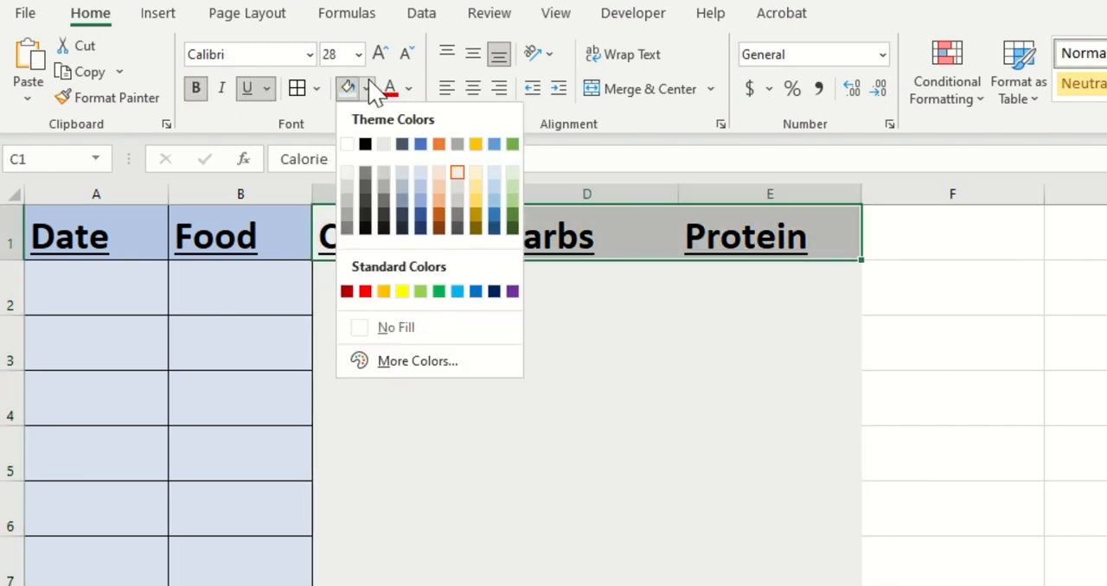
pyautogui.click(456, 185)
pyautogui.click(458, 451)
# Apply all borders to the Calorie, Carbs and Protein columns
pyautogui.moveTo(425, 192); pyautogui.dragTo(696, 192)
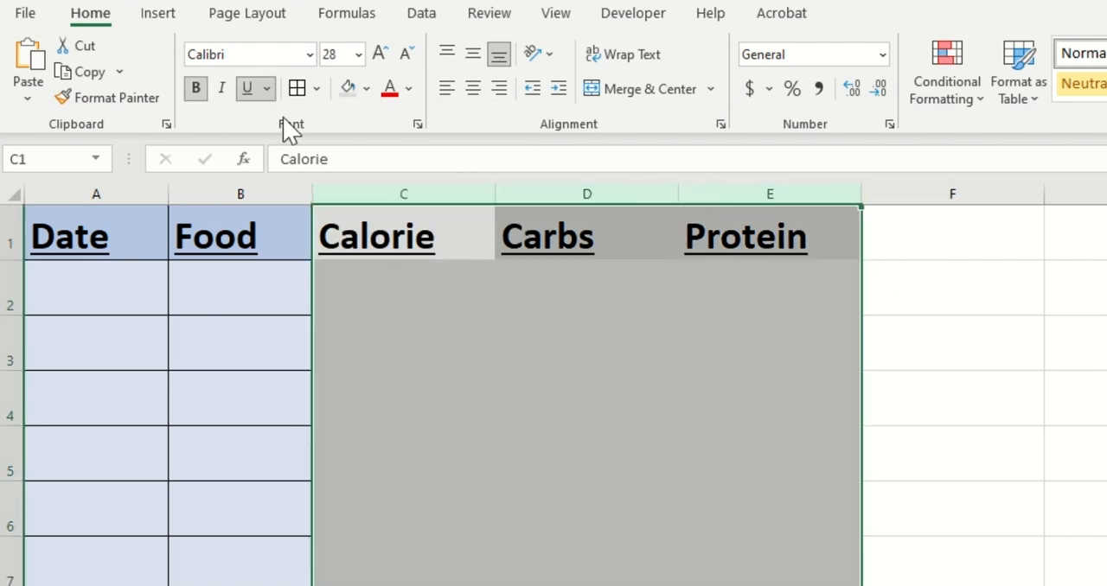
pyautogui.click(300, 91)
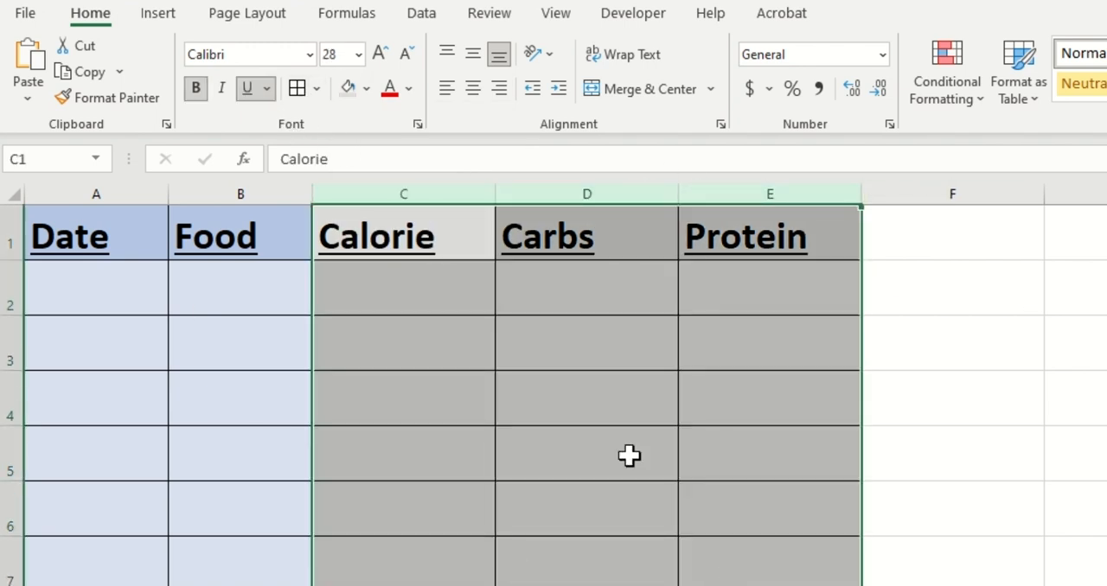
pyautogui.click(411, 337)
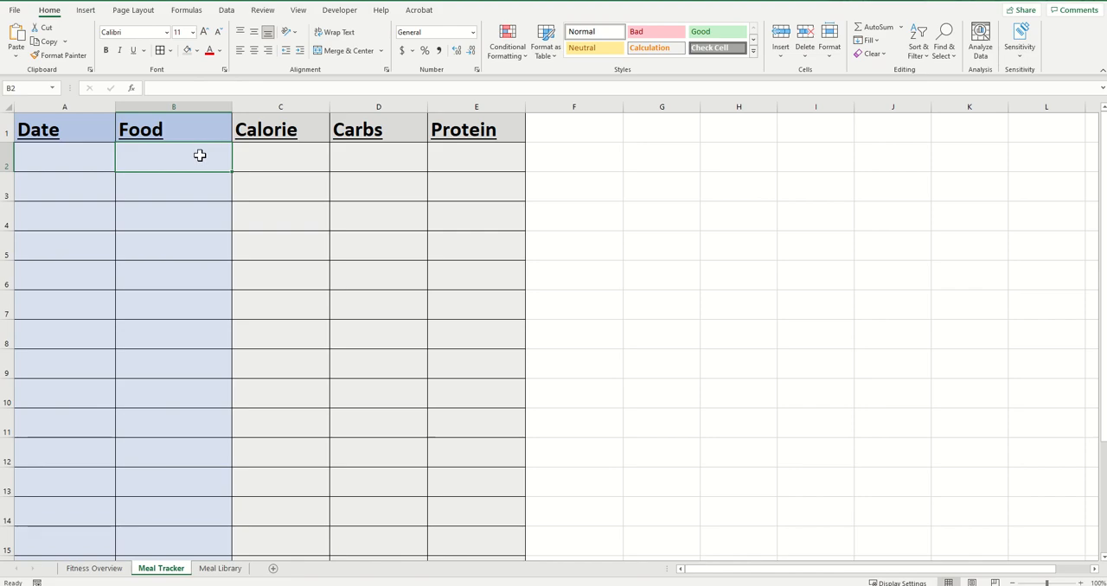
# Enter a sample meal in row 2 with the date 1/1/2023 and the food Chili
pyautogui.click(73, 147)
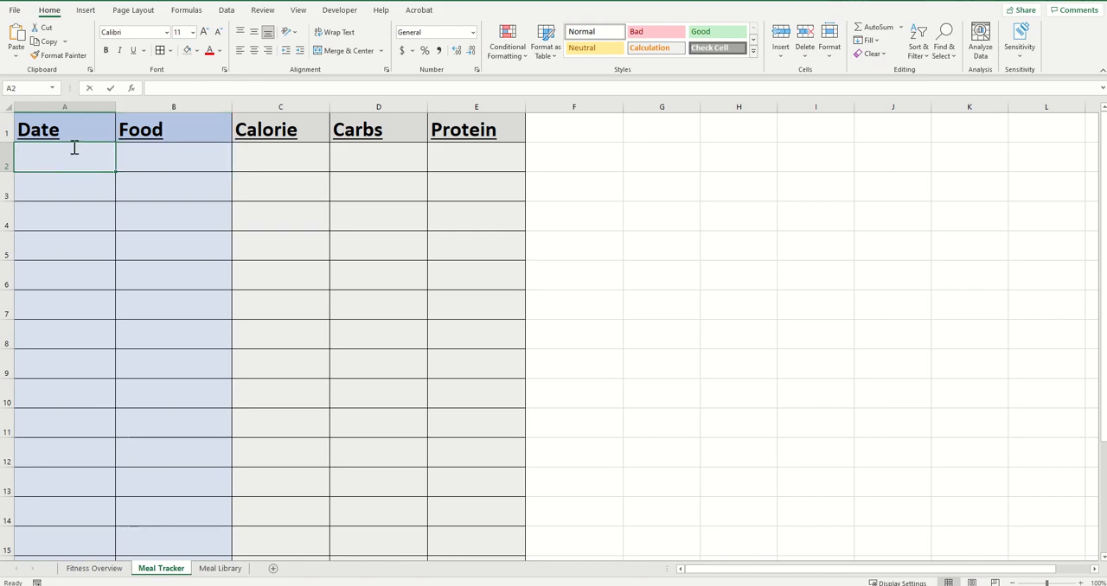
pyautogui.write('1')
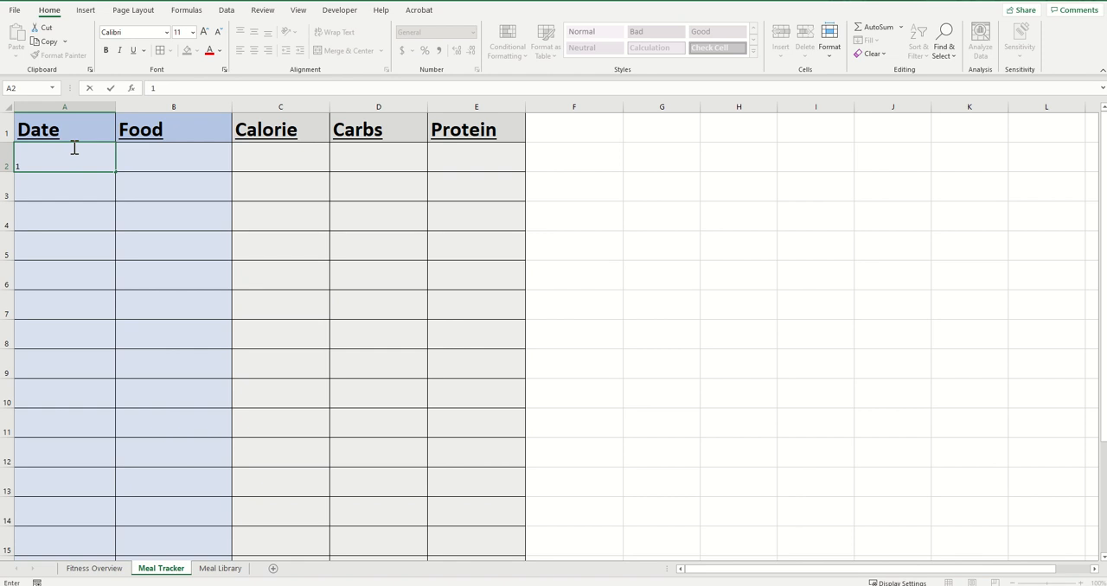
pyautogui.write('/1/2023')
pyautogui.press('Tab')
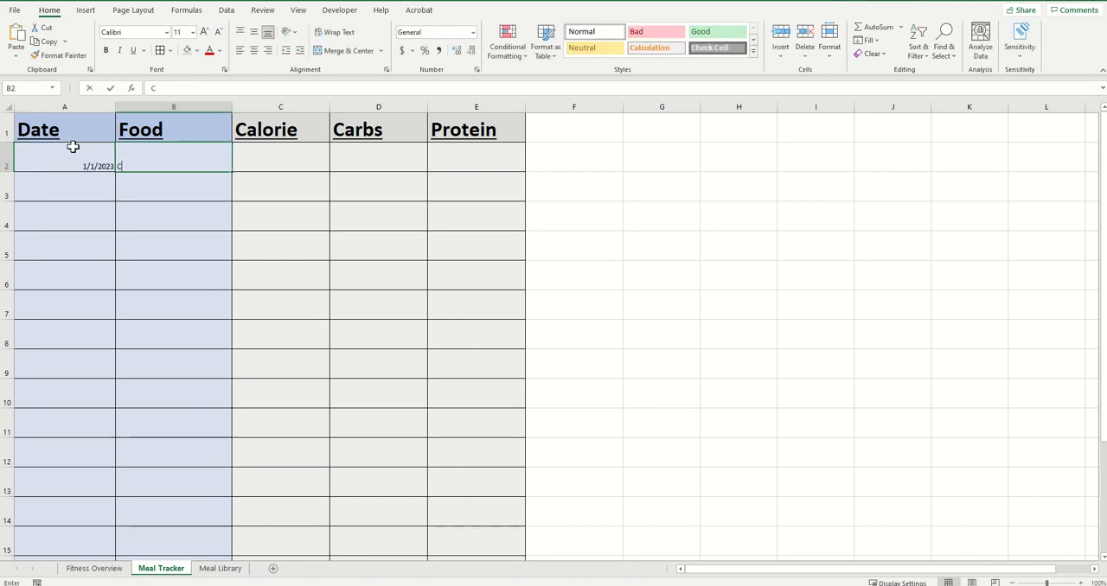
pyautogui.write('Chili')
pyautogui.press('Return')
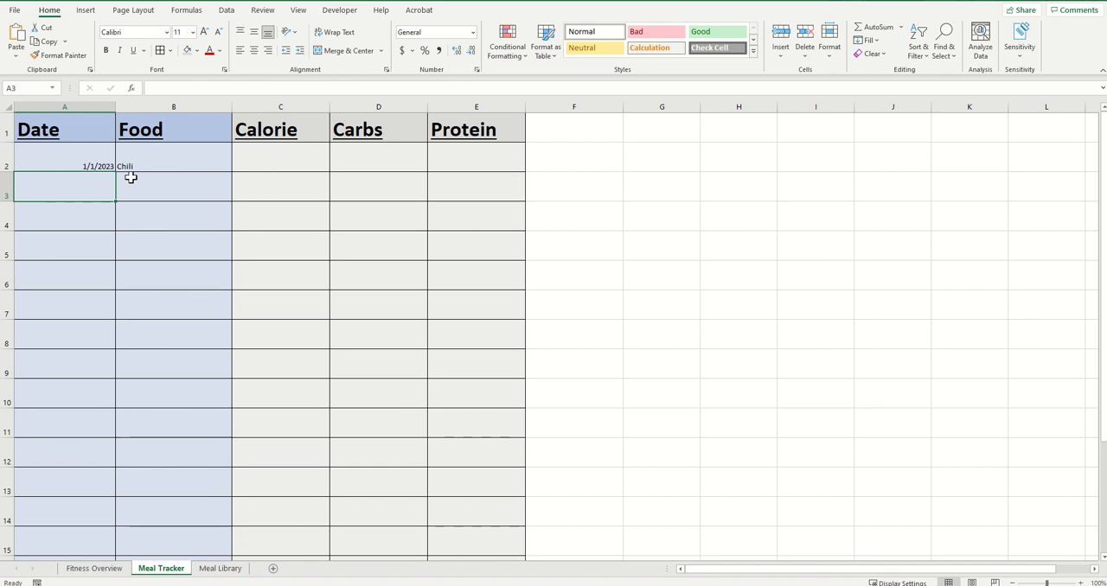
# Clear the sample date and food entries from row 2
pyautogui.click(85, 162)
pyautogui.press('Delete')
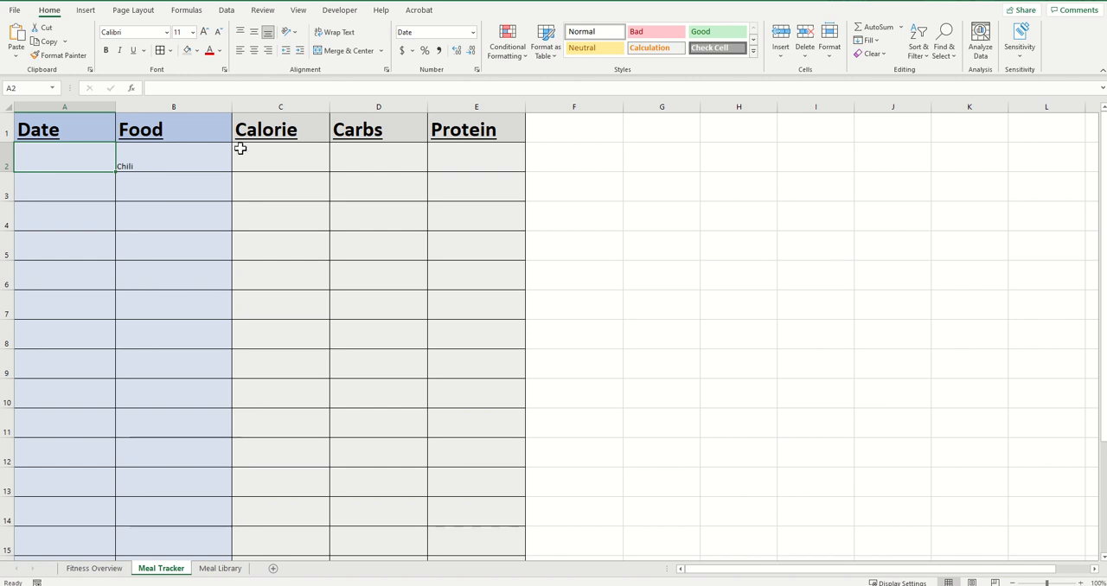
pyautogui.click(182, 154)
pyautogui.press('Delete')
pyautogui.click(260, 185)
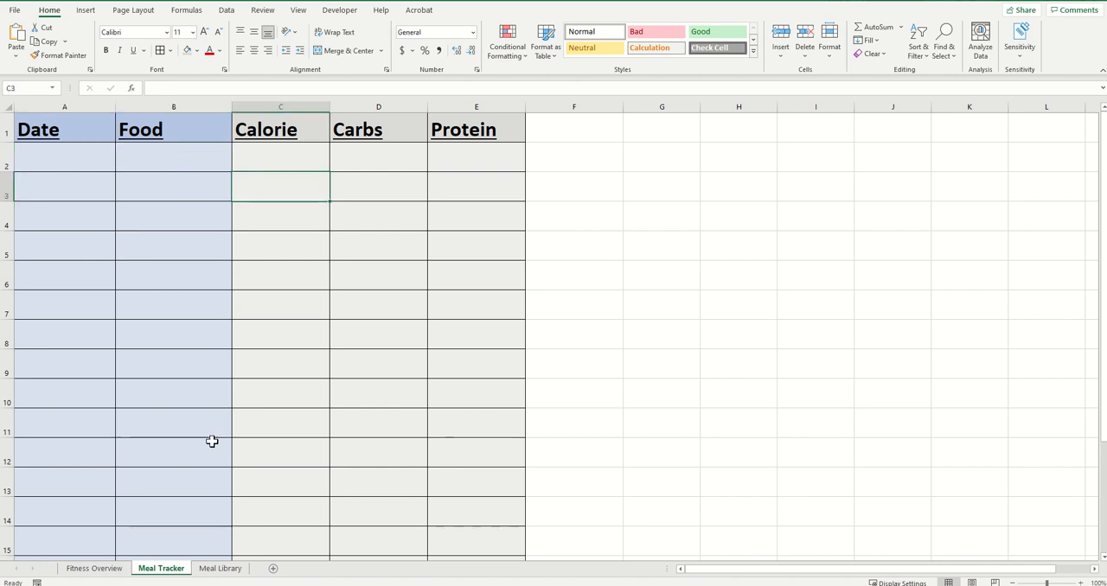
# Widen all columns of the Meal Library sheet evenly to about two and a half times their default width
pyautogui.click(219, 570)
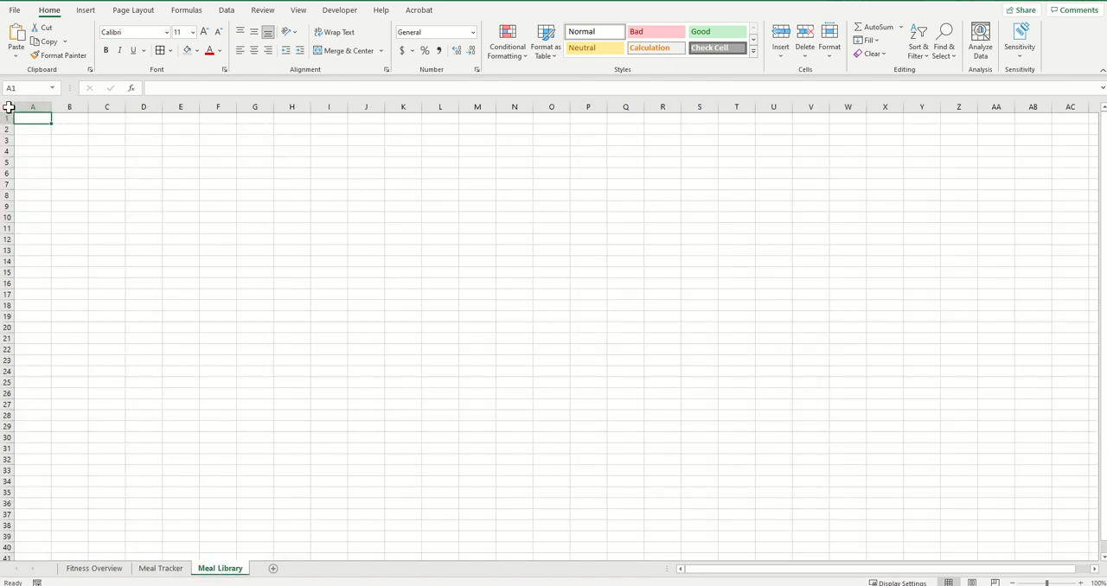
pyautogui.click(8, 106)
pyautogui.moveTo(52, 106); pyautogui.dragTo(107, 107)
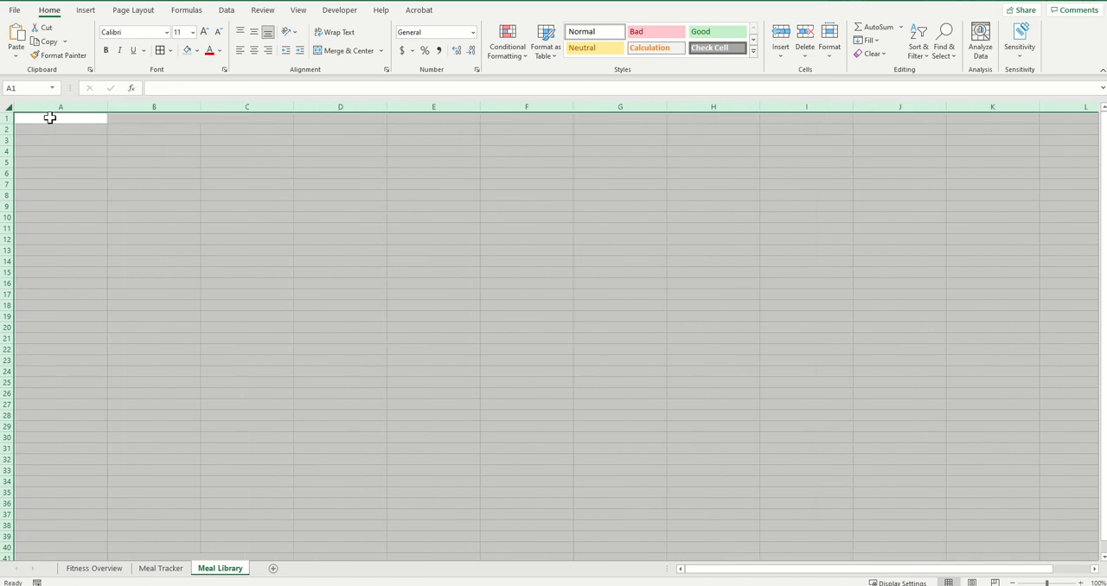
# Enter the headers Food, Calories, Carbs and Protein in cells A1 to D1 of the Meal Library sheet
pyautogui.click(49, 118)
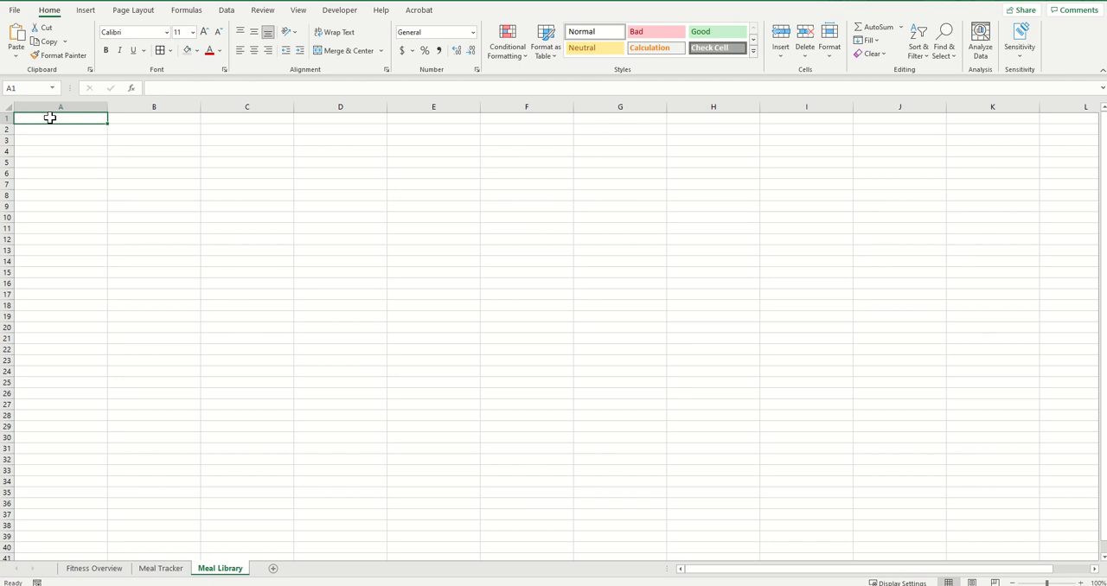
pyautogui.write('Foo')
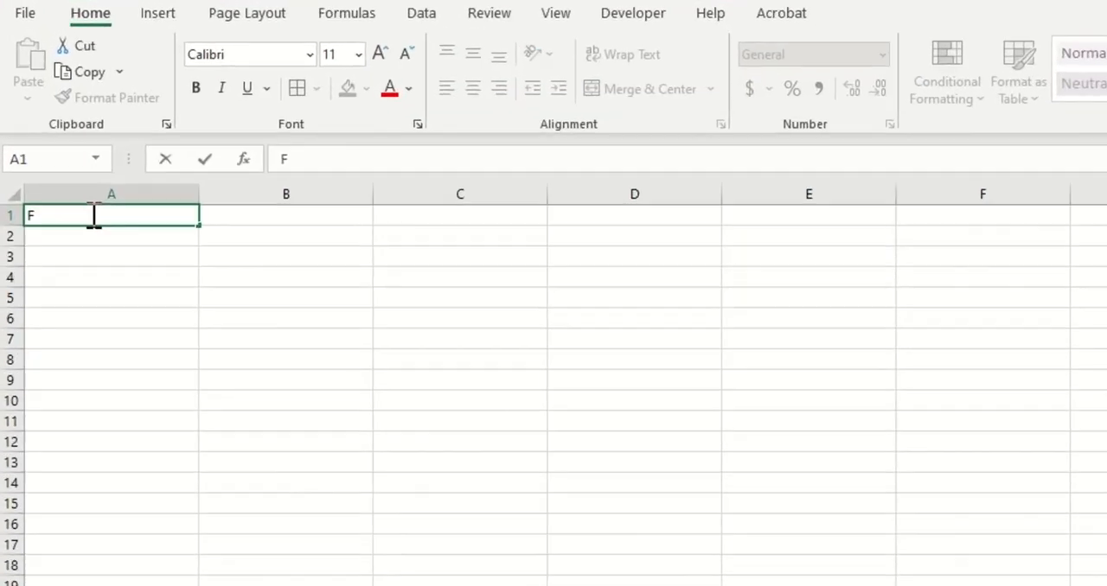
pyautogui.write('d')
pyautogui.press('Tab')
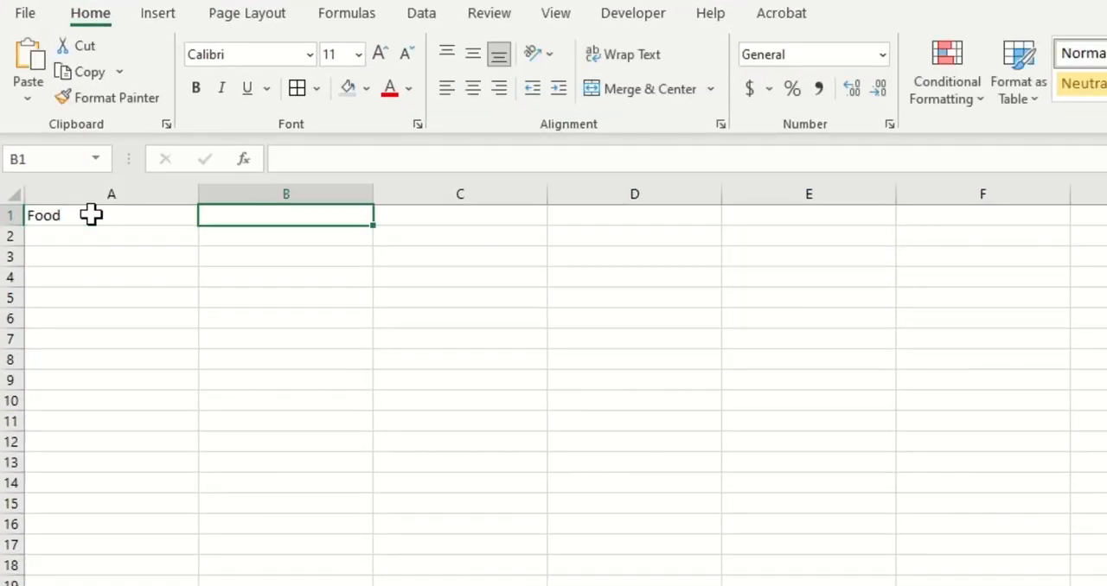
pyautogui.write('Calories')
pyautogui.press('Tab')
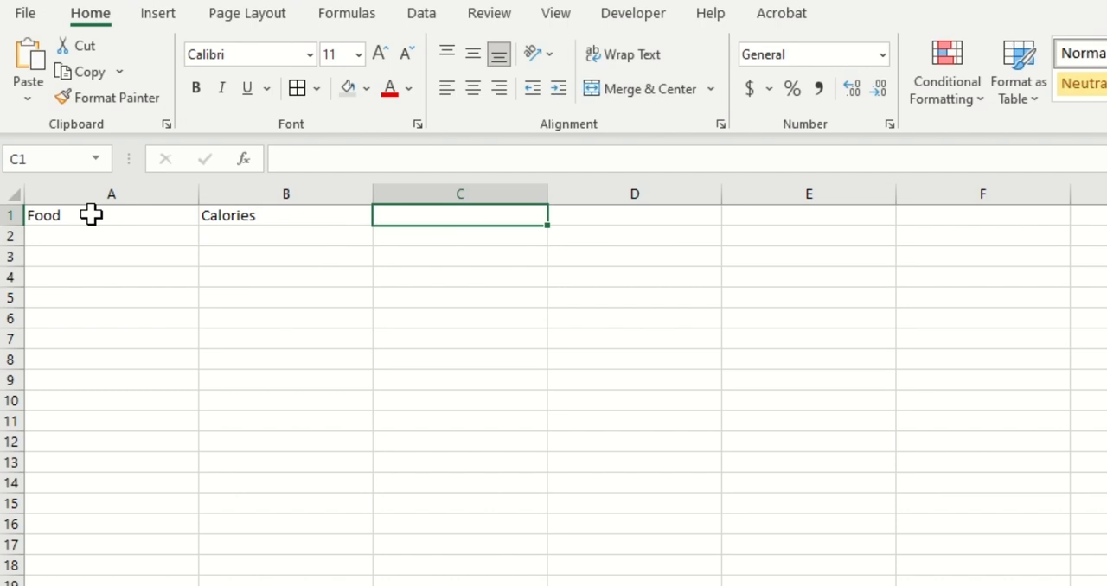
pyautogui.write('Carbs')
pyautogui.press('Tab')
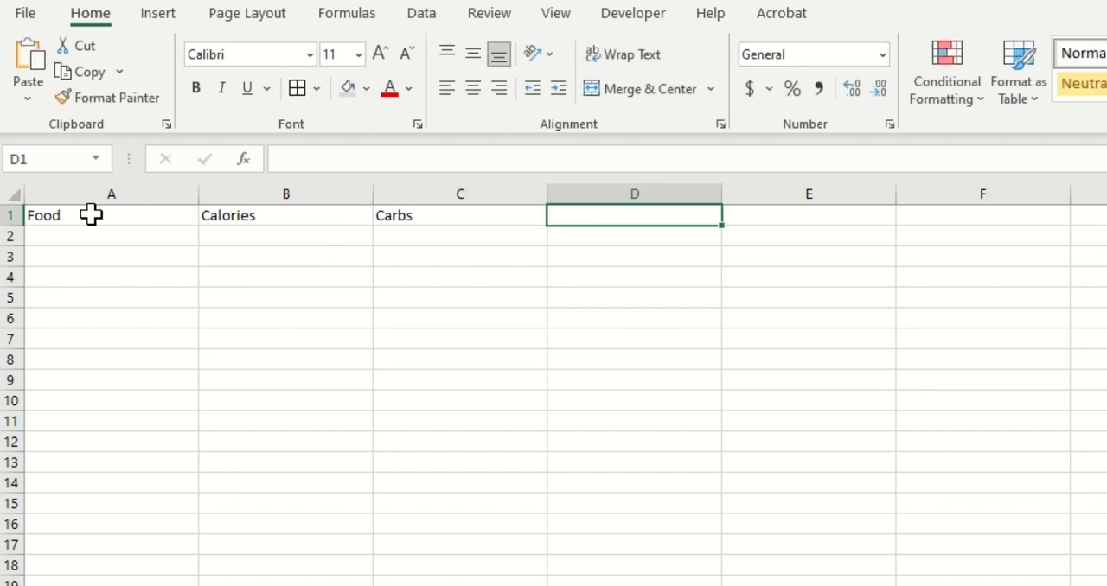
pyautogui.write('Protein')
pyautogui.press('Return')
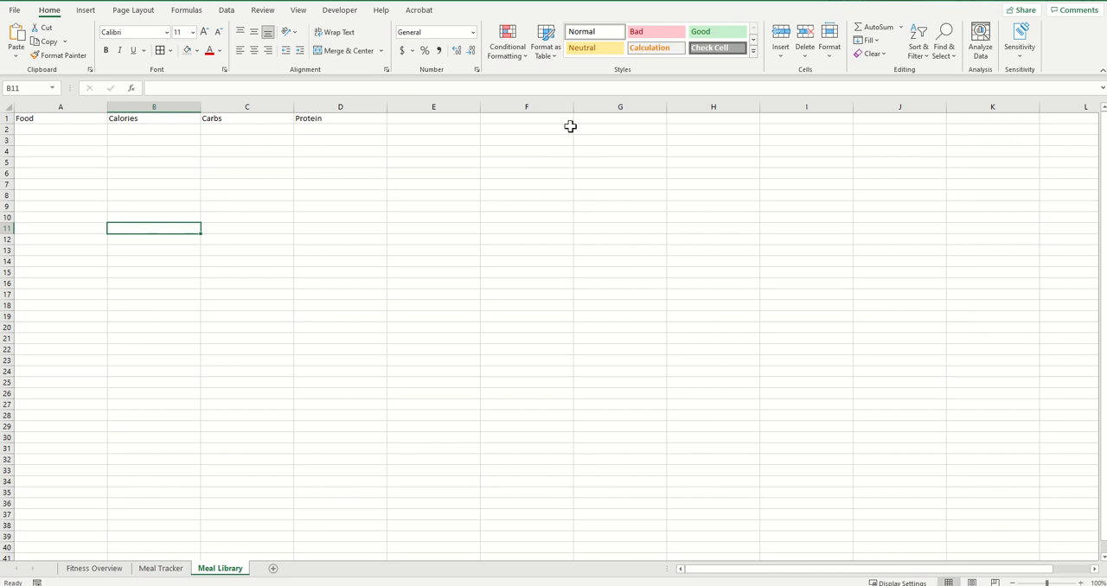
# Zoom the Meal Library sheet to 150% and increase the font size of all its cells to 28
pyautogui.click(7, 119)
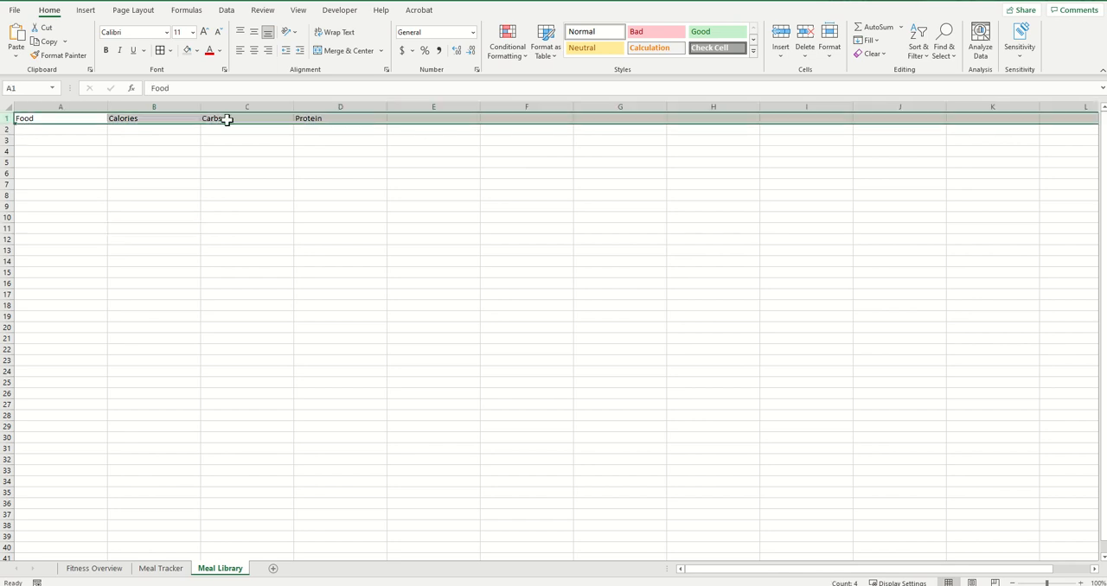
pyautogui.click(230, 187)
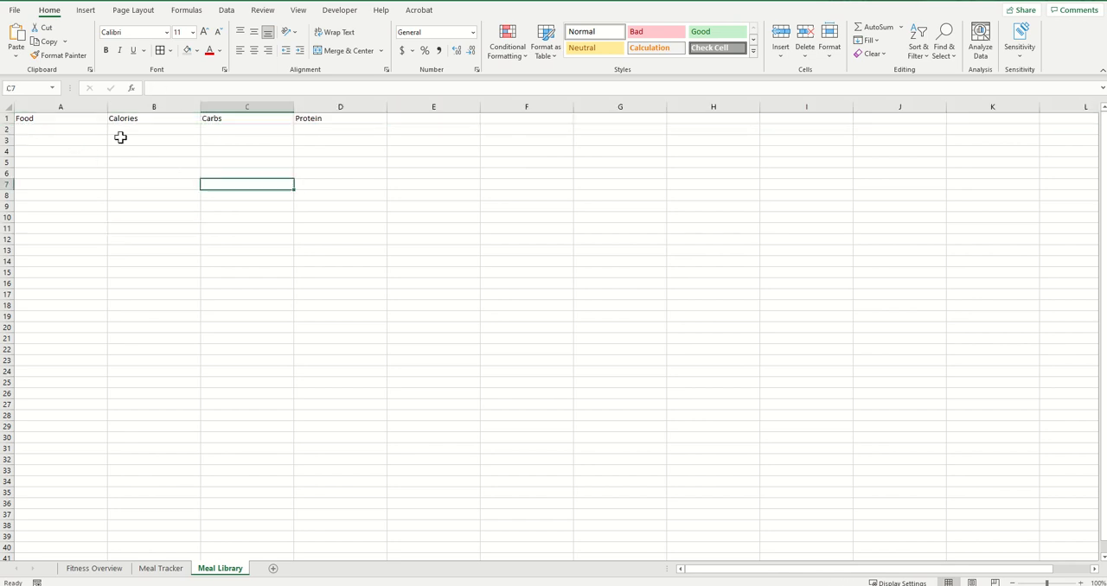
pyautogui.click(7, 106)
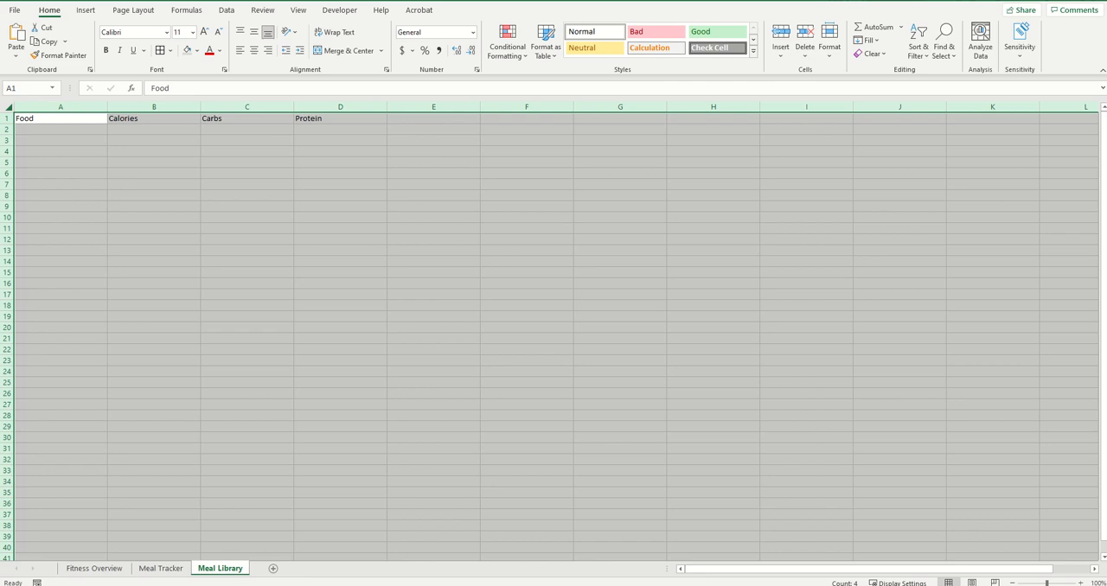
pyautogui.click(1081, 583)
pyautogui.click(1081, 583)
pyautogui.click(1081, 583)
pyautogui.click(1081, 582)
pyautogui.click(1080, 582)
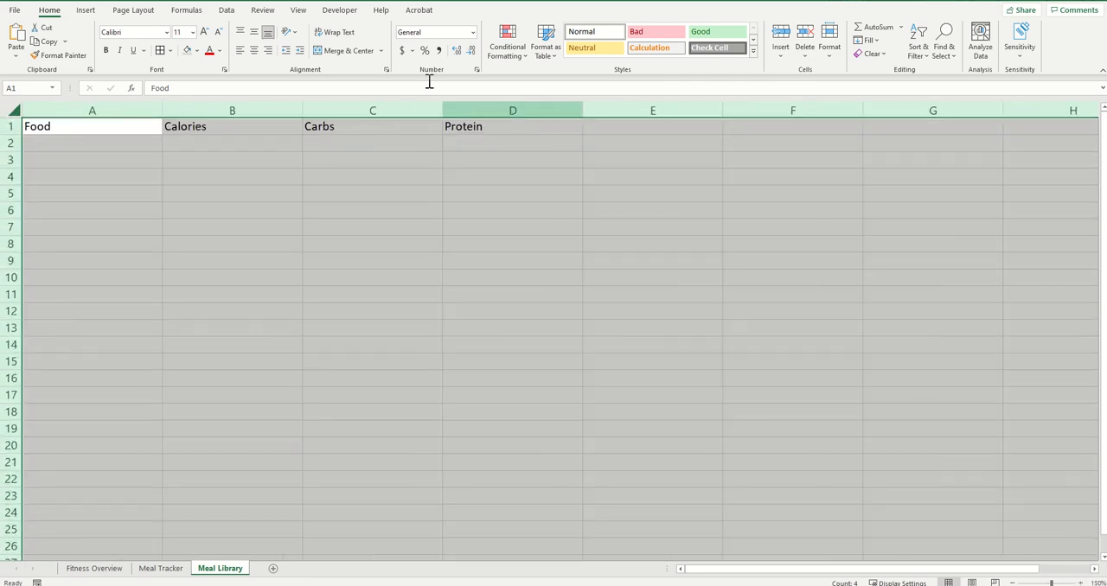
pyautogui.click(204, 32)
pyautogui.click(204, 32)
pyautogui.click(204, 32)
pyautogui.click(204, 32)
pyautogui.click(204, 32)
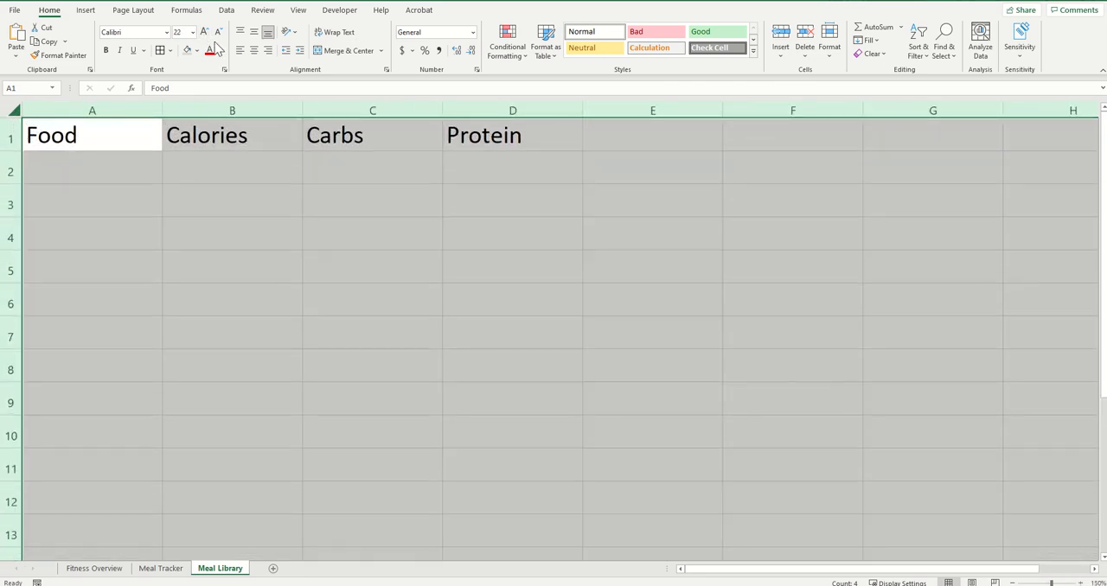
pyautogui.click(204, 32)
pyautogui.click(204, 32)
pyautogui.click(204, 32)
pyautogui.click(204, 32)
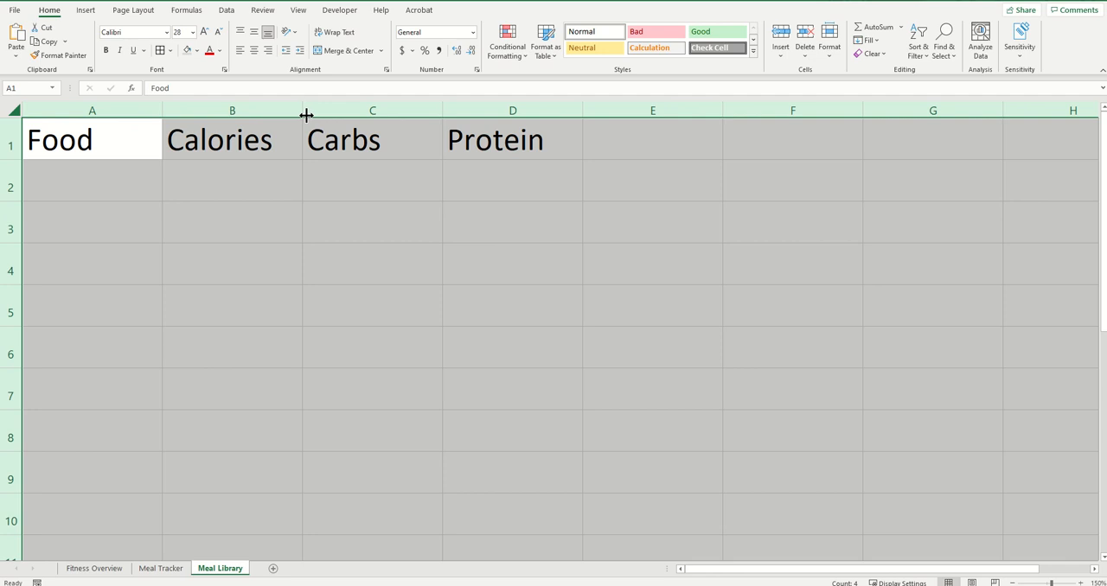
# Widen all Meal Library columns slightly so the enlarged headers fit comfortably
pyautogui.click(223, 153)
pyautogui.click(16, 110)
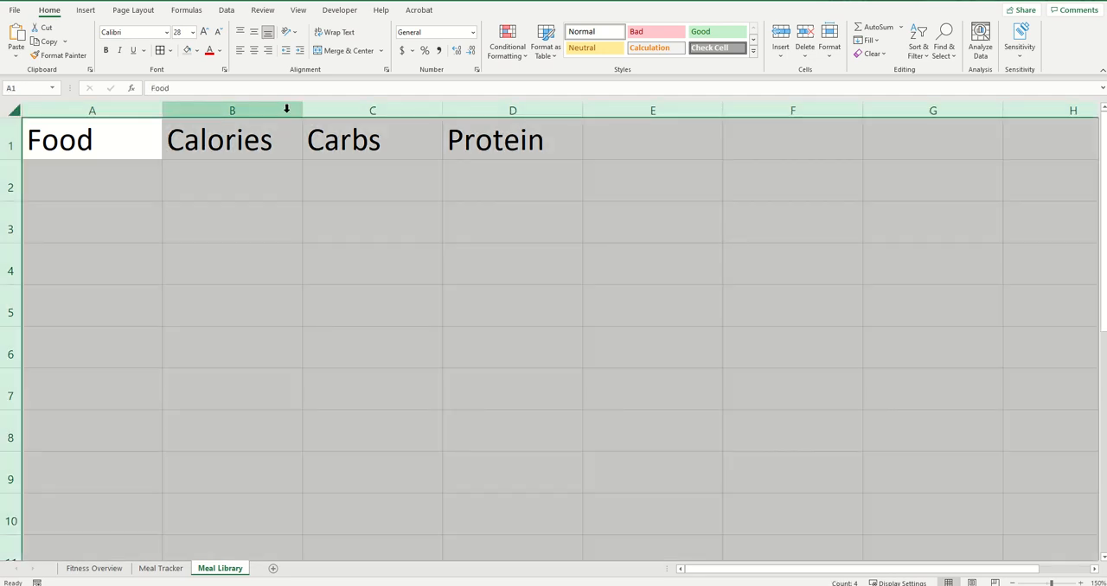
pyautogui.moveTo(303, 110); pyautogui.dragTo(319, 111)
# Make the Food, Calories, Carbs and Protein headers bold and underlined
pyautogui.moveTo(95, 141); pyautogui.dragTo(562, 141)
pyautogui.click(106, 52)
pyautogui.click(105, 52)
pyautogui.click(105, 52)
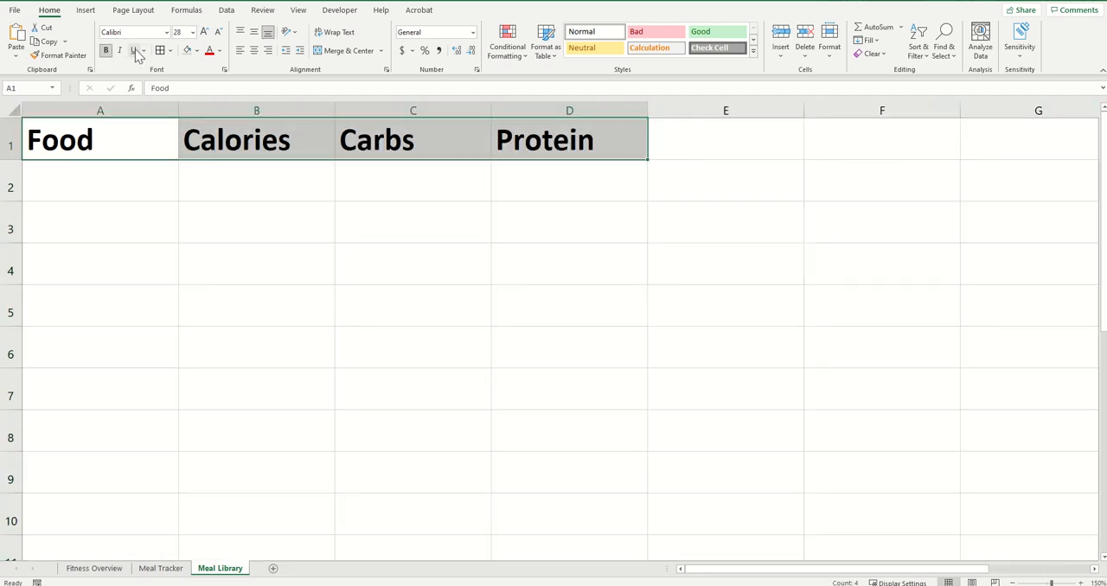
pyautogui.click(132, 50)
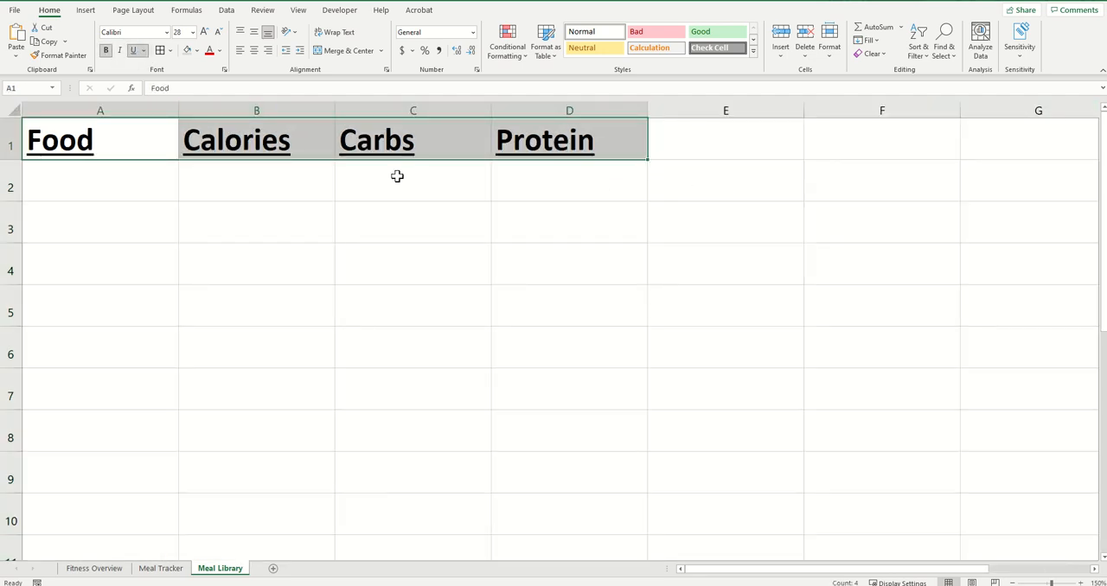
# Fill columns A to D of the Meal Library with the lightest shade of the gray accent color
pyautogui.moveTo(102, 112); pyautogui.dragTo(523, 136)
pyautogui.click(197, 50)
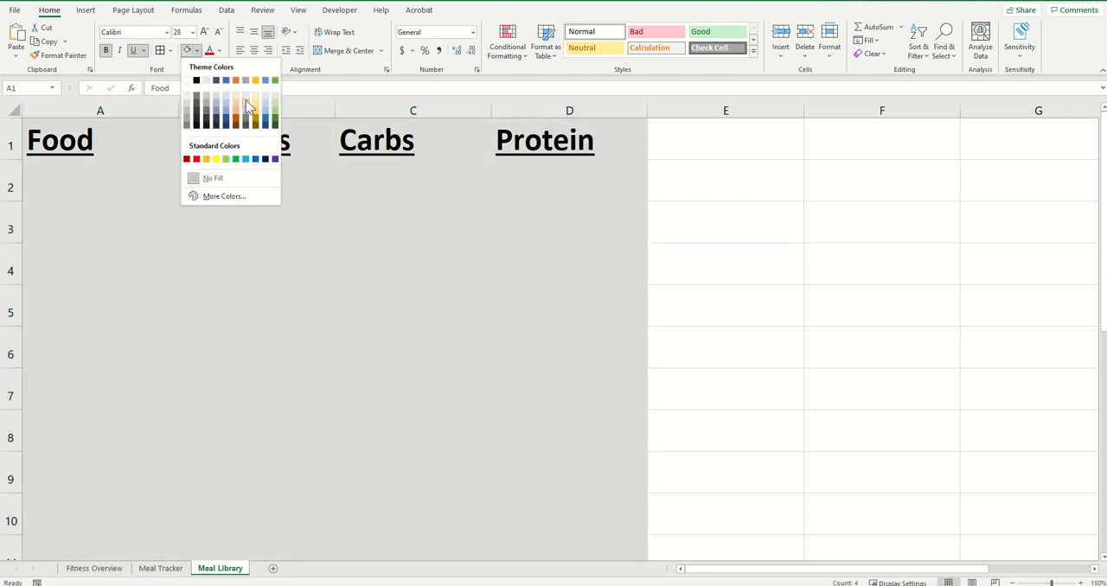
pyautogui.click(248, 105)
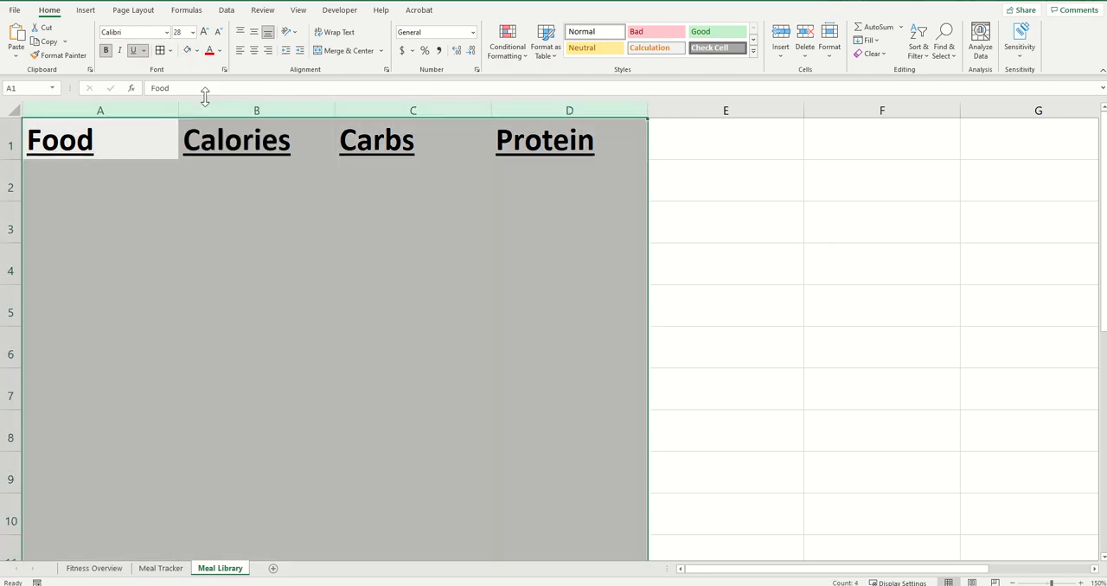
# Fill the header cells A1 to D1 with the next darker shade of gray
pyautogui.moveTo(118, 123); pyautogui.dragTo(563, 144)
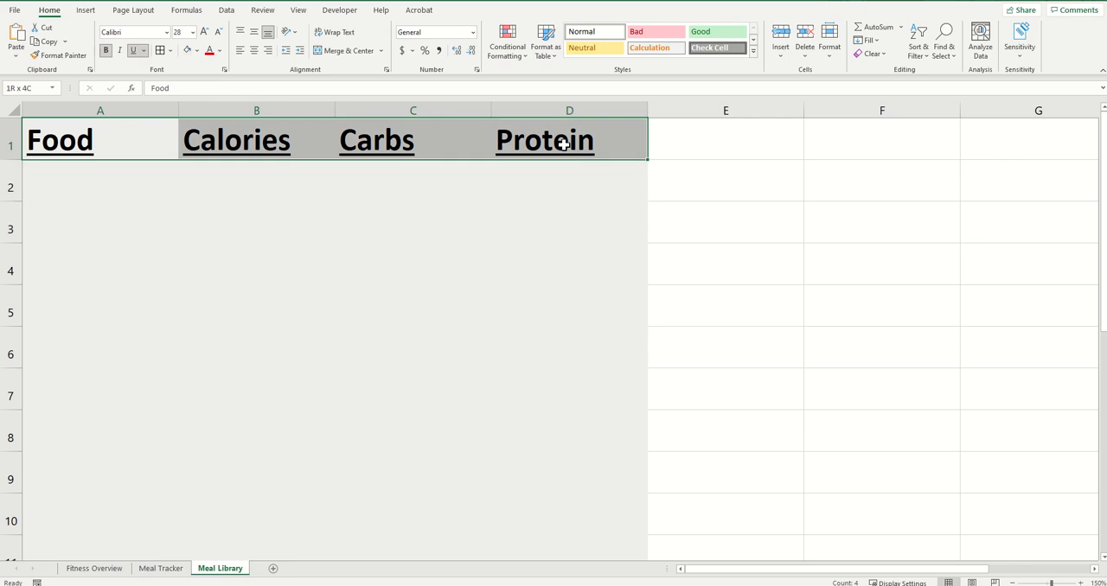
pyautogui.click(197, 50)
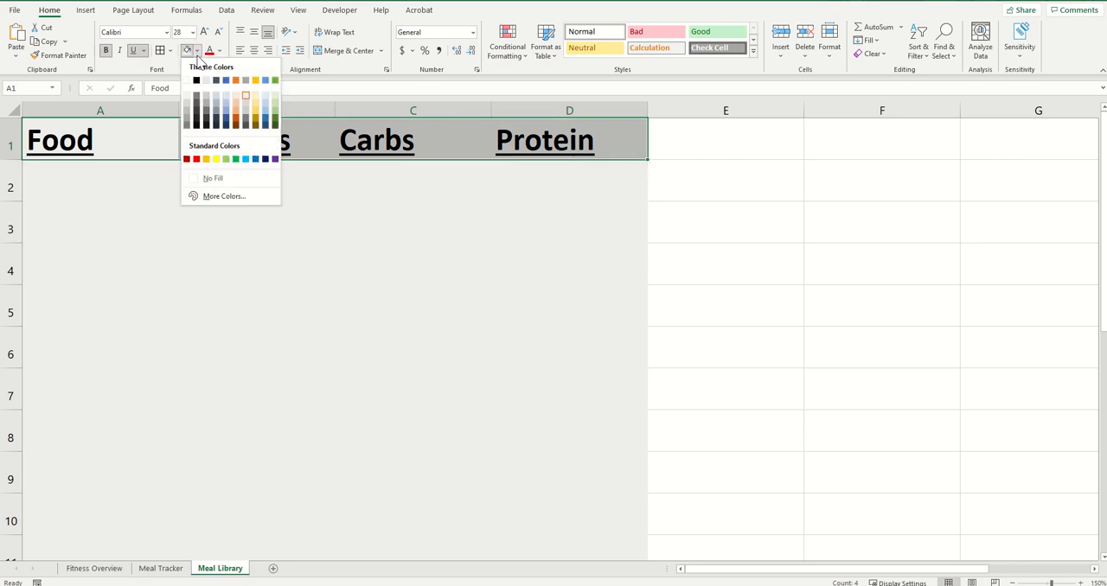
pyautogui.click(246, 113)
# Apply all borders to columns A to D of the Meal Library
pyautogui.moveTo(121, 101); pyautogui.dragTo(510, 112)
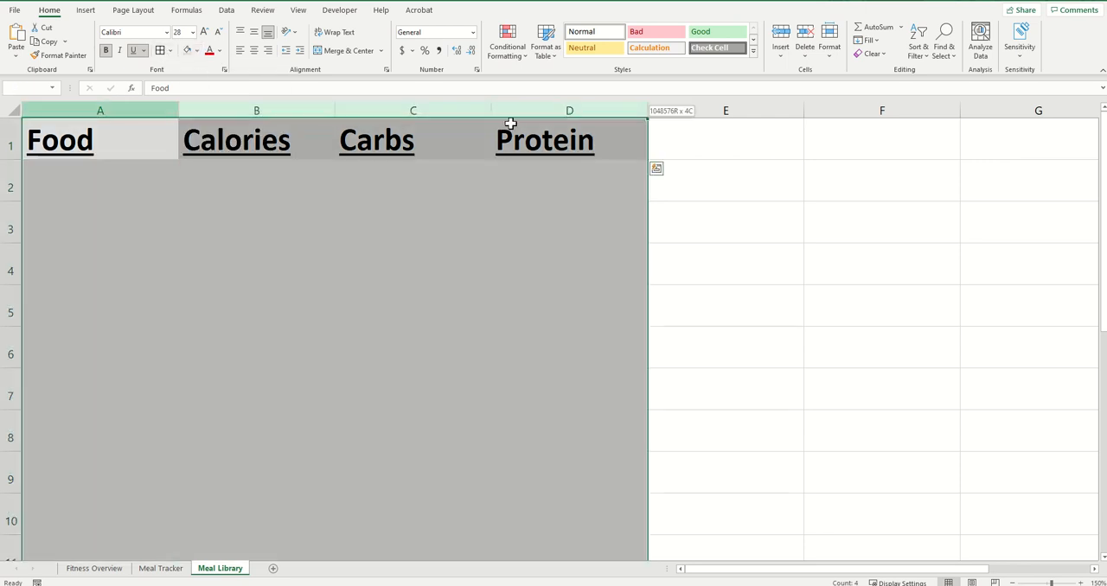
pyautogui.click(160, 50)
pyautogui.click(224, 219)
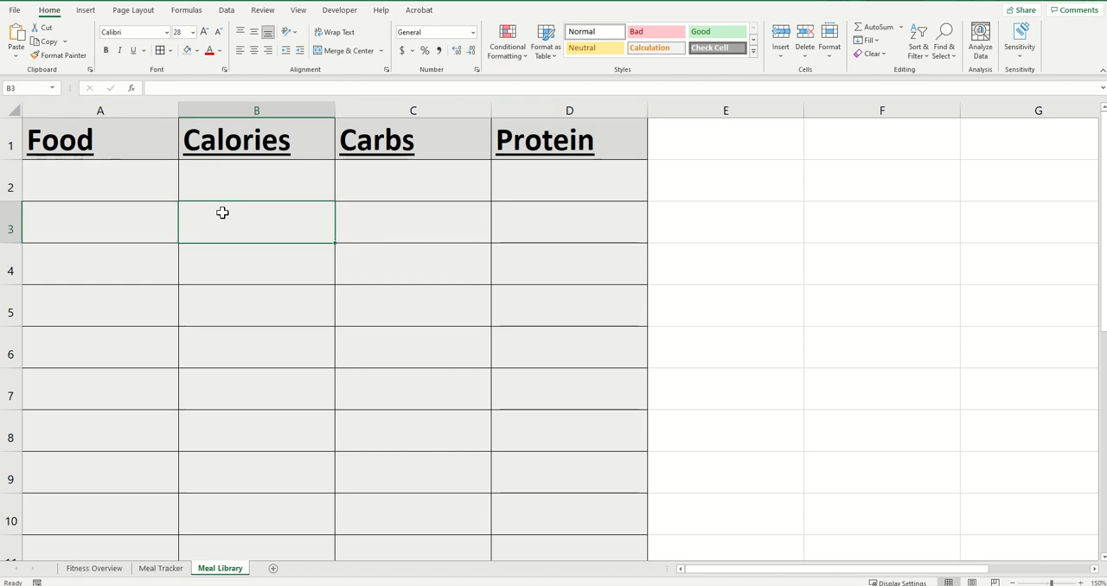
# List Apple, Chicken Salad, Orange, French Fries and Chili in the Food column from row 2, and widen that column to fit
pyautogui.click(135, 188)
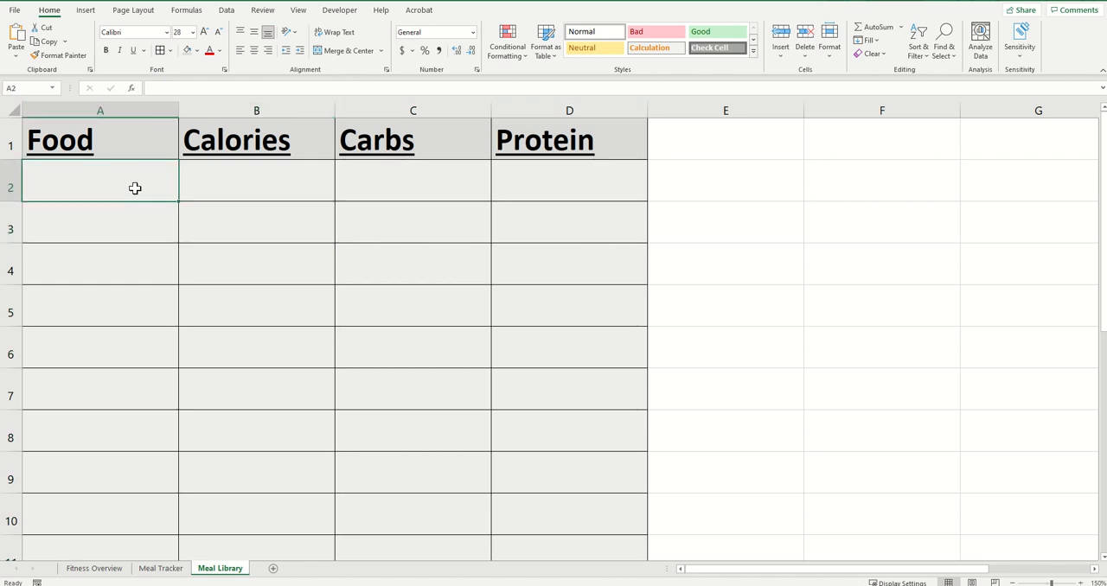
pyautogui.write('Apple')
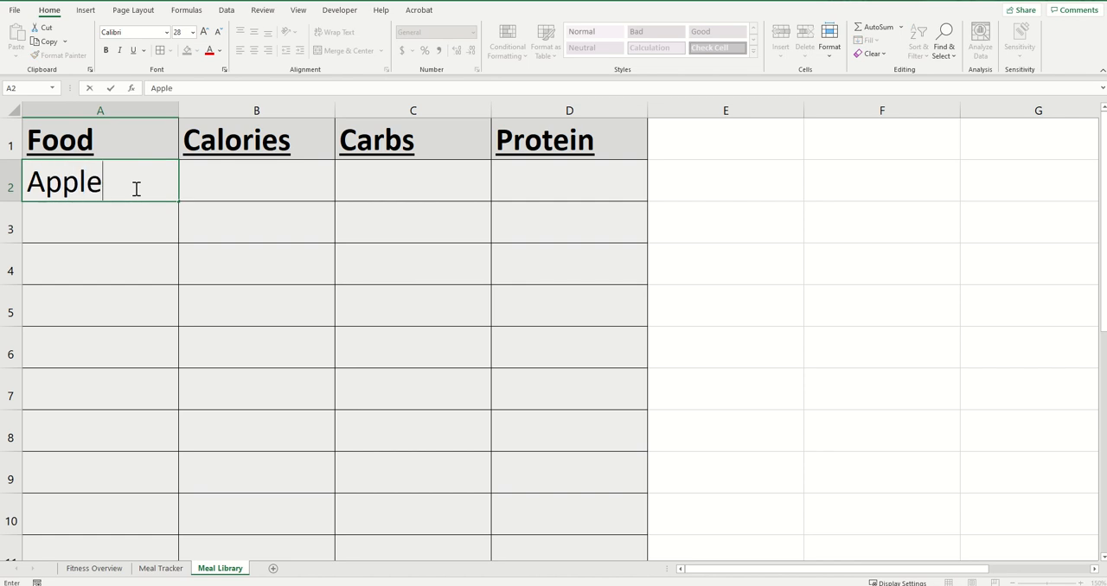
pyautogui.press('Return')
pyautogui.write('Chicken S')
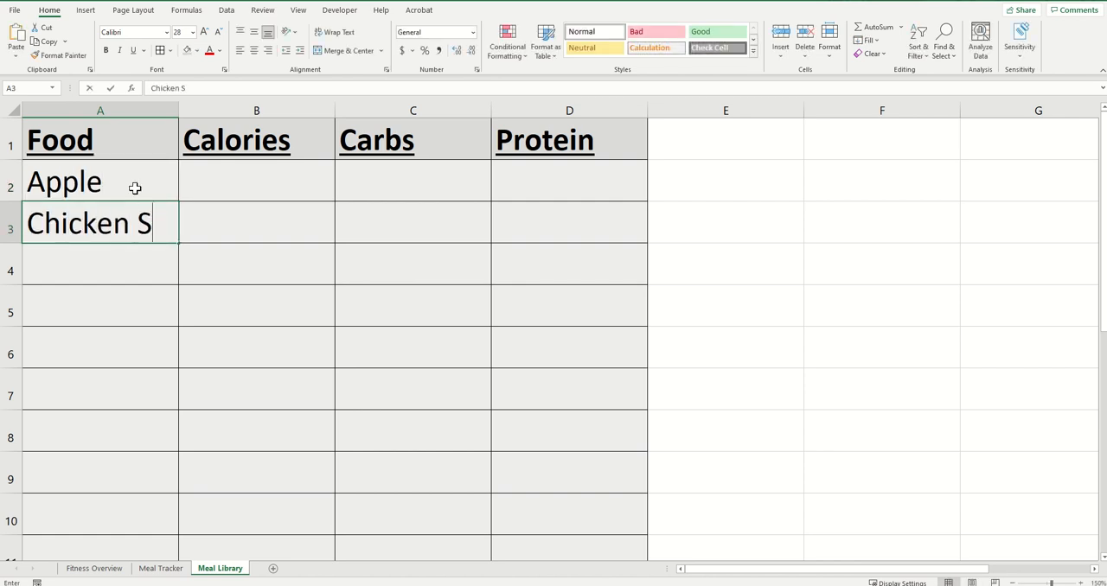
pyautogui.write('alad')
pyautogui.press('Return')
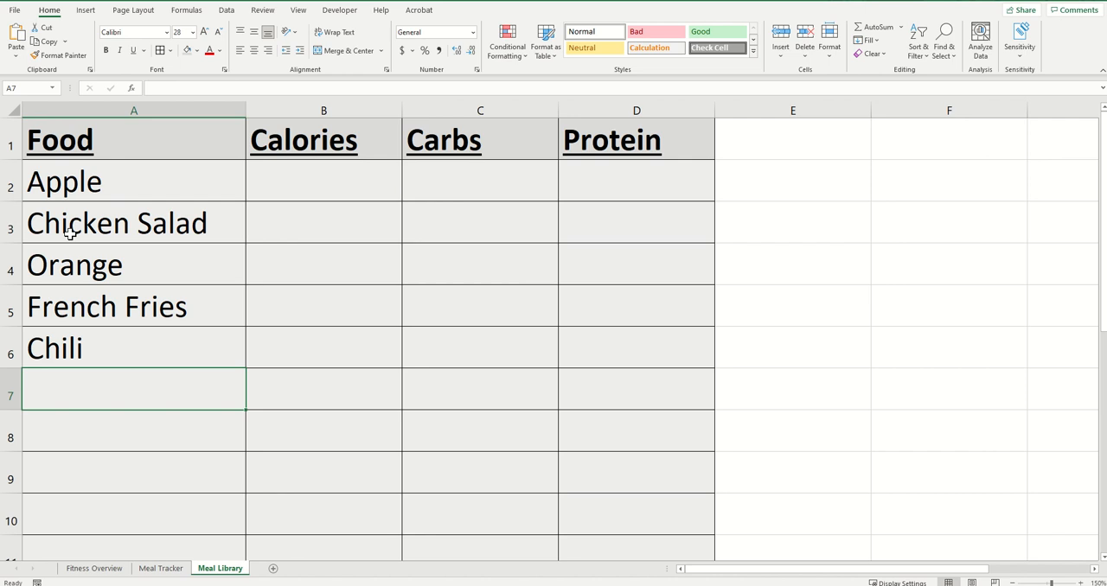
# Paste the copied calorie, carb and protein values for the five foods into the Meal Library, starting at cell B2
pyautogui.click(350, 192)
pyautogui.hotkey('ctrl', 'c')
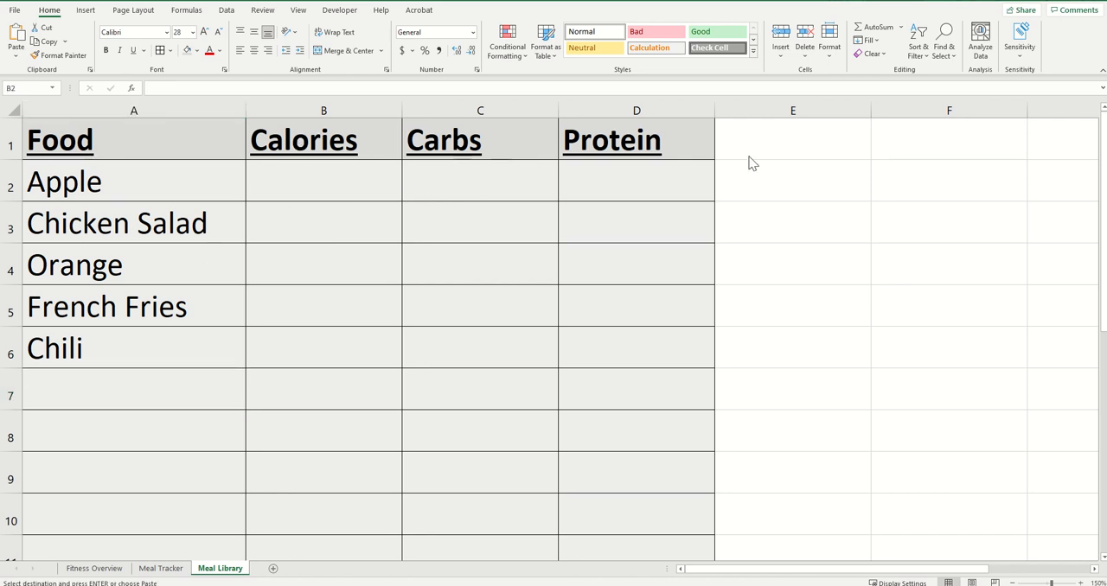
pyautogui.click(249, 188)
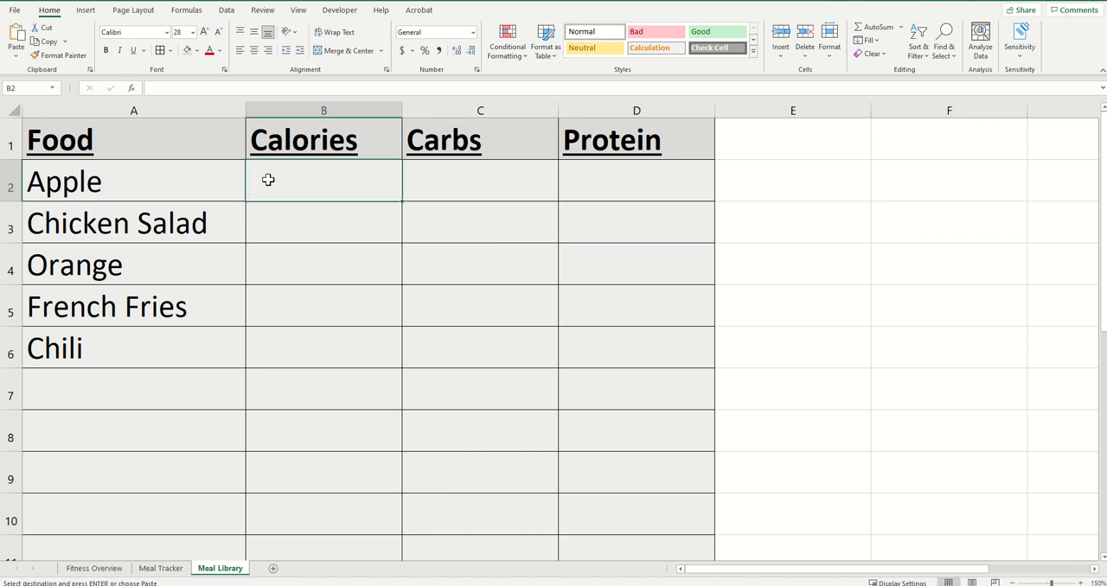
pyautogui.rightClick(266, 178)
pyautogui.press('Escape')
pyautogui.hotkey('ctrl', 'v')
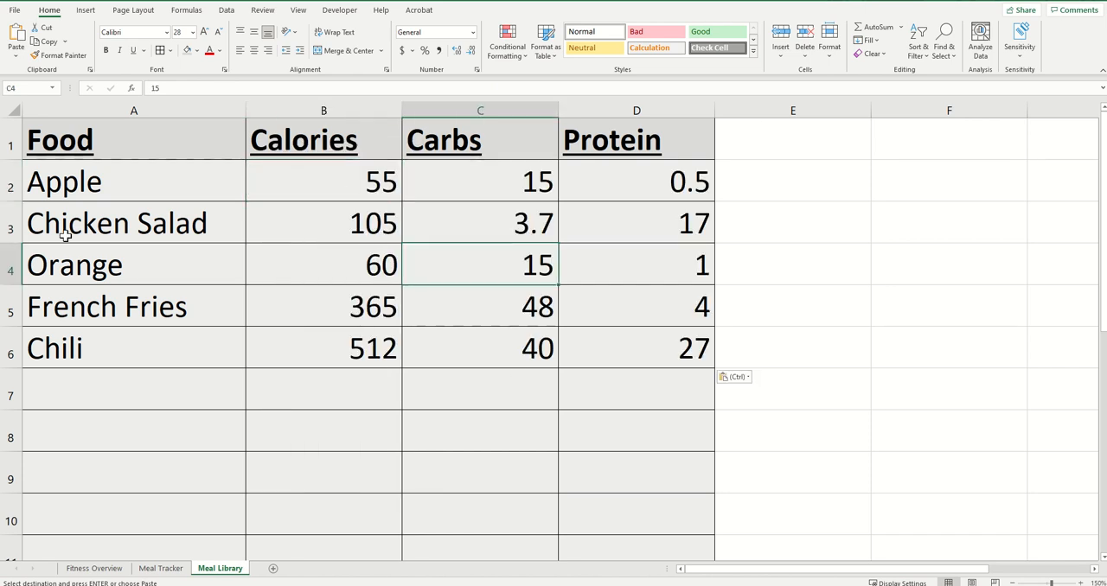
pyautogui.click(279, 391)
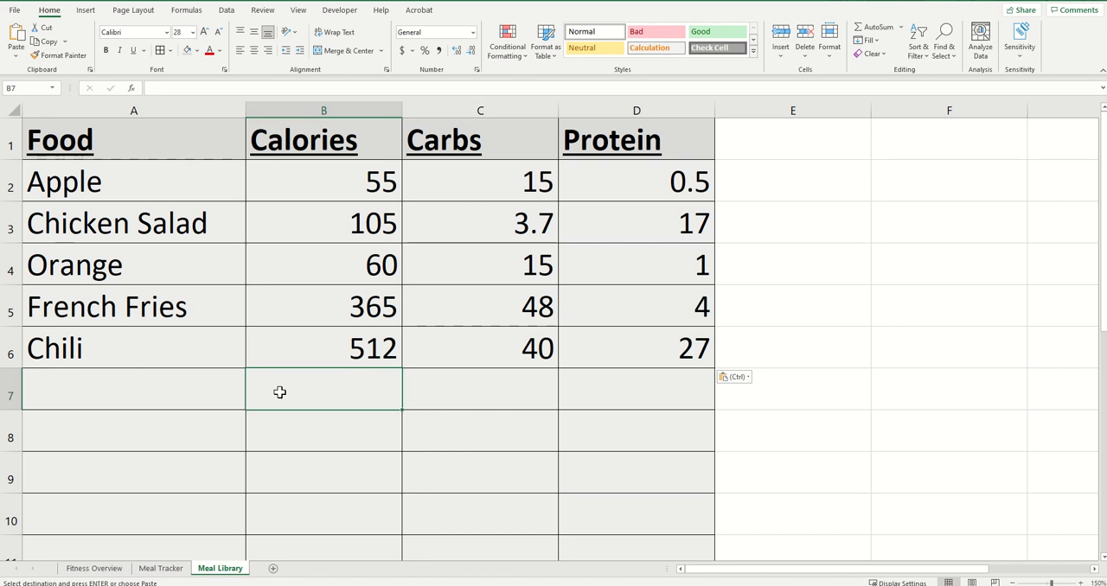
# Log a meal in row 2 of the Meal Tracker sheet with the date 1/1/2023 and the food Chili
pyautogui.click(169, 573)
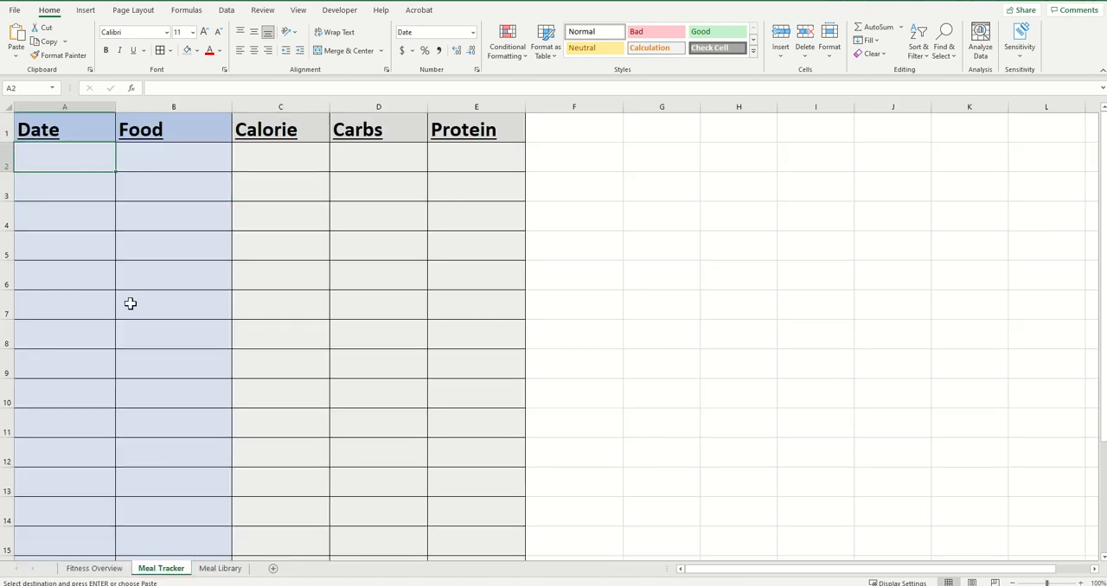
pyautogui.write('1/1/2')
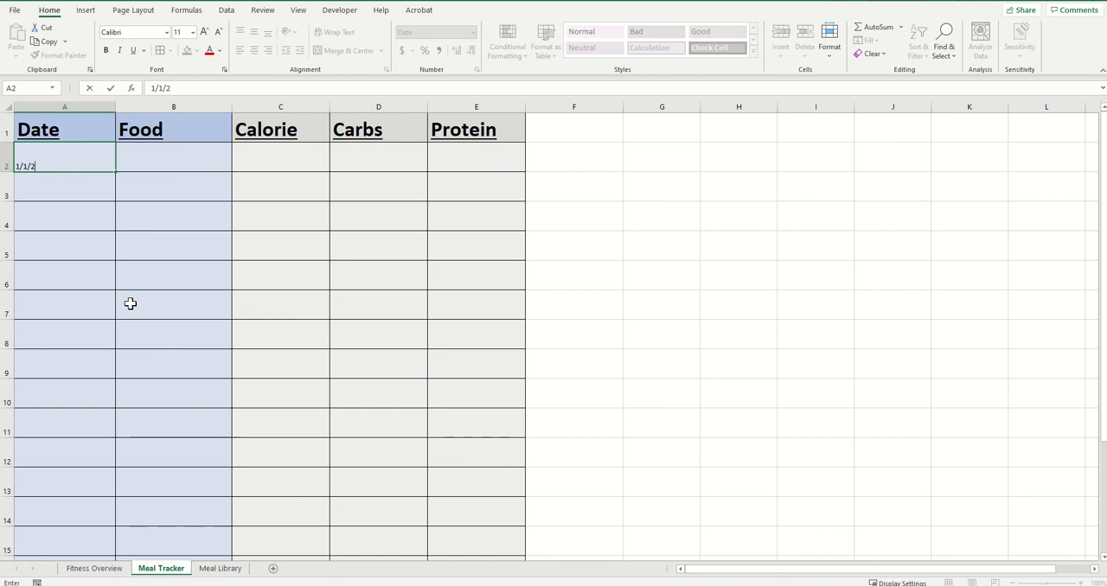
pyautogui.write('023')
pyautogui.press('Tab')
pyautogui.write('Chi')
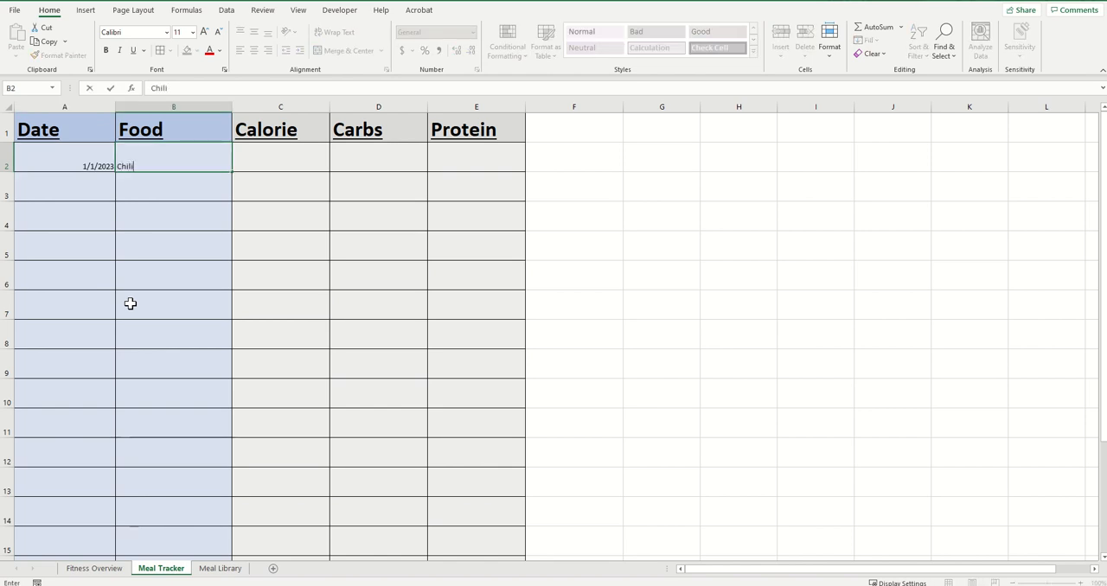
pyautogui.press('Tab')
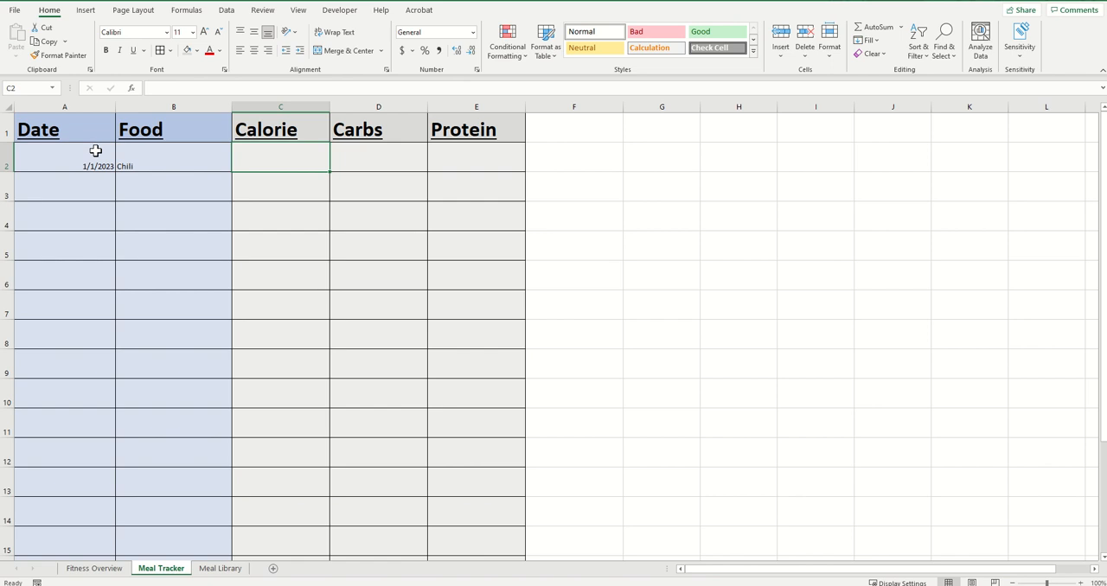
# Enlarge the text in A2:B2 and enter =XLOOKUP(B2,'Meal Library'!A:A,'Meal Library'!B:B) in the Calorie cell C2
pyautogui.moveTo(96, 151); pyautogui.dragTo(201, 149)
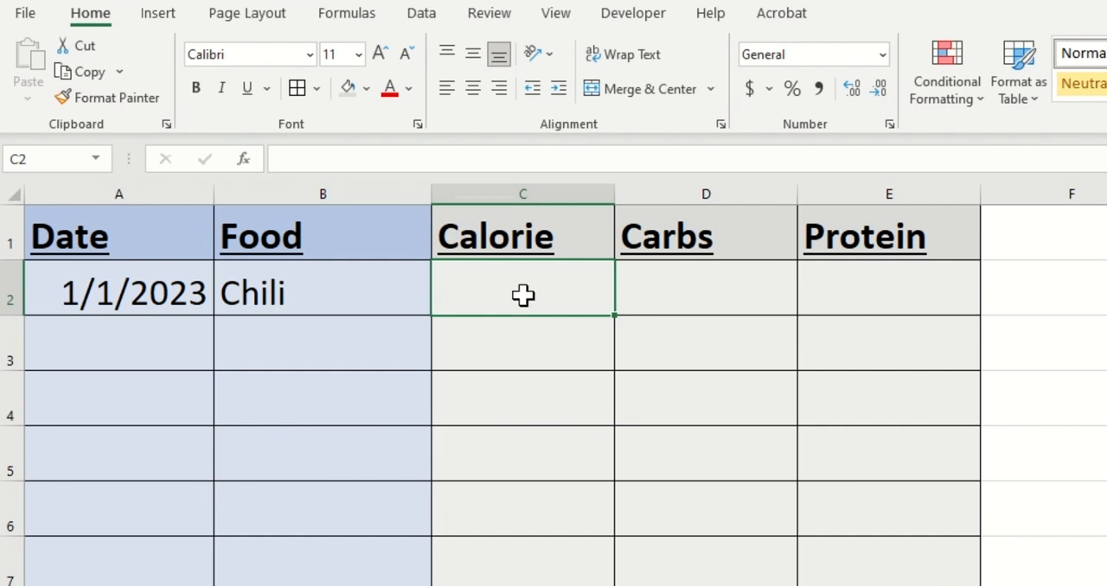
pyautogui.write('=xloo')
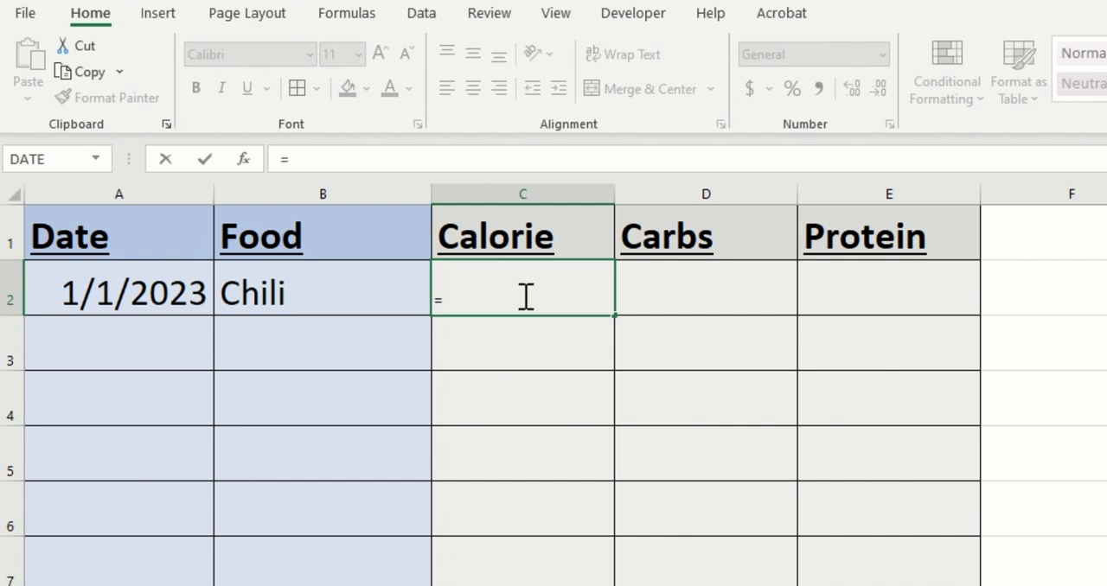
pyautogui.write('kup(')
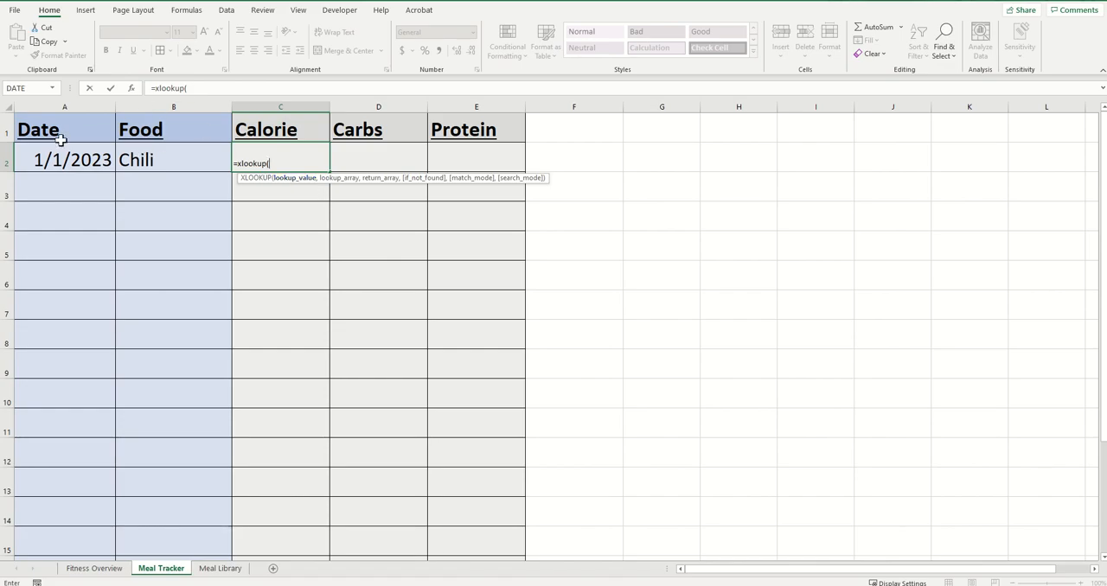
pyautogui.click(179, 158)
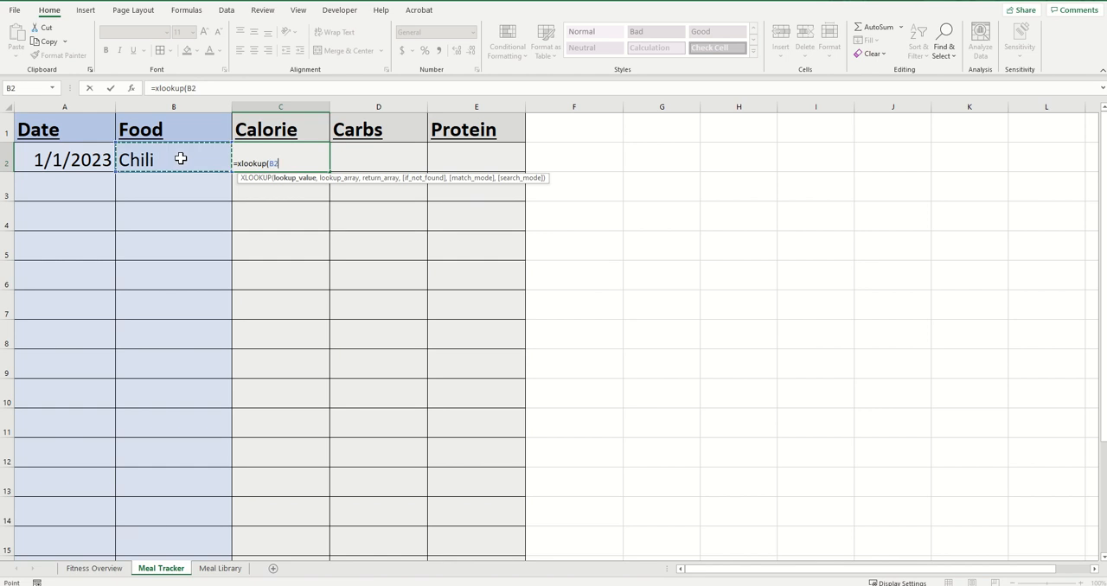
pyautogui.write(',')
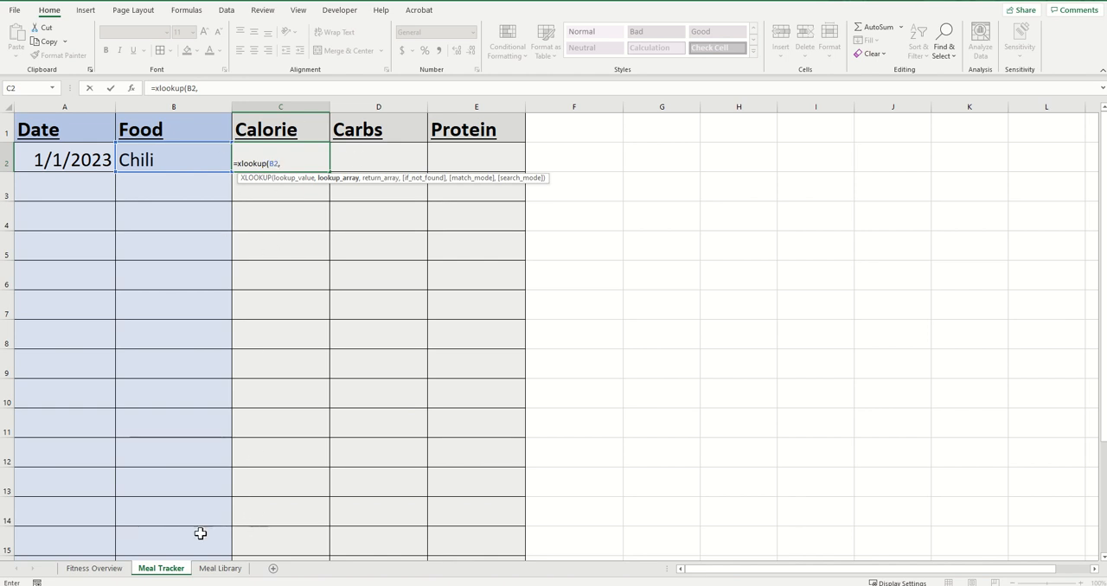
pyautogui.click(227, 570)
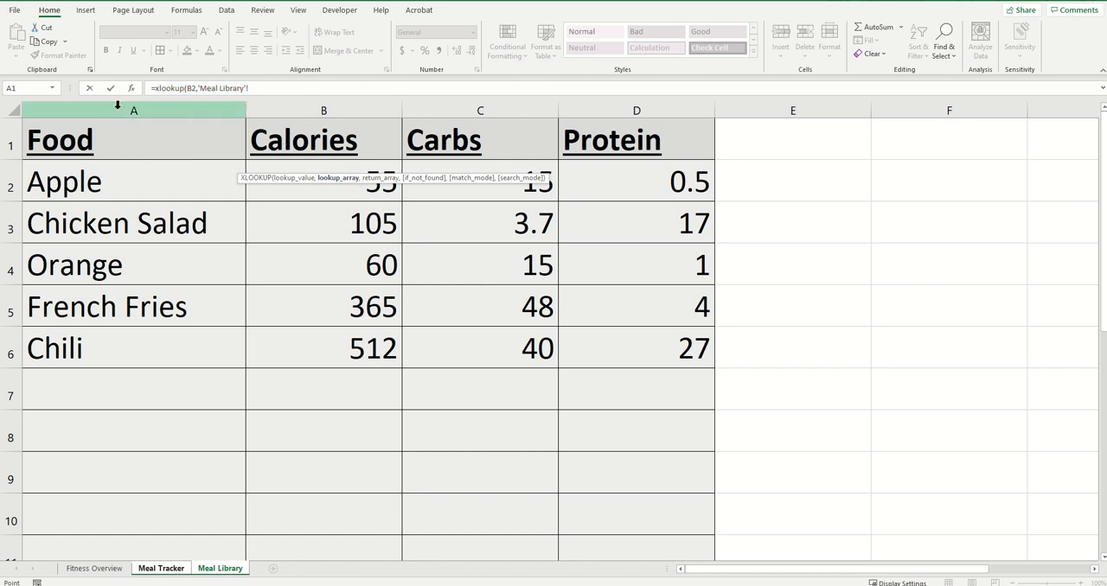
pyautogui.click(163, 106)
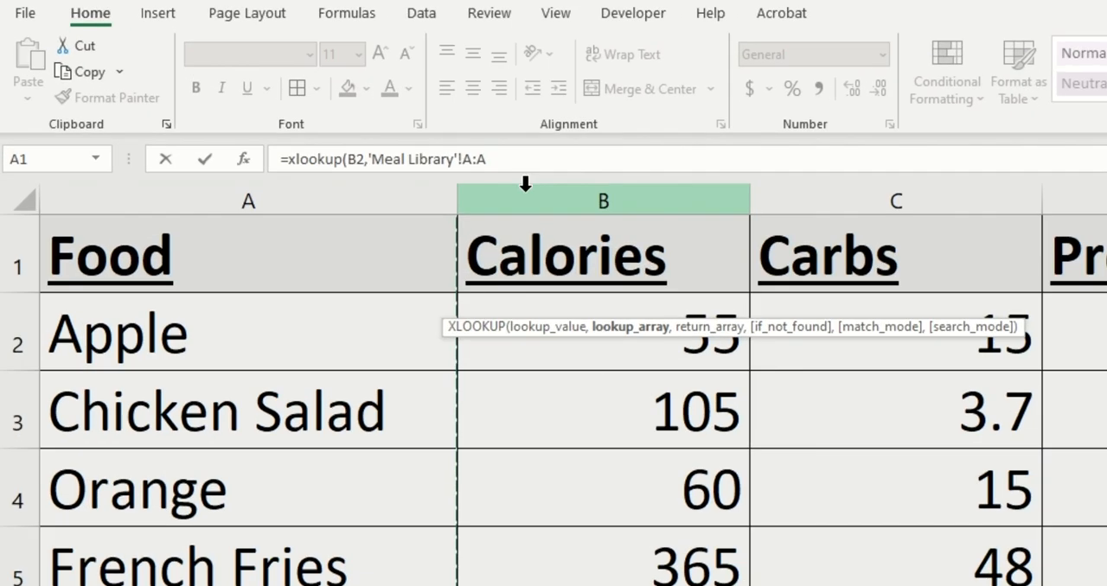
pyautogui.write(',')
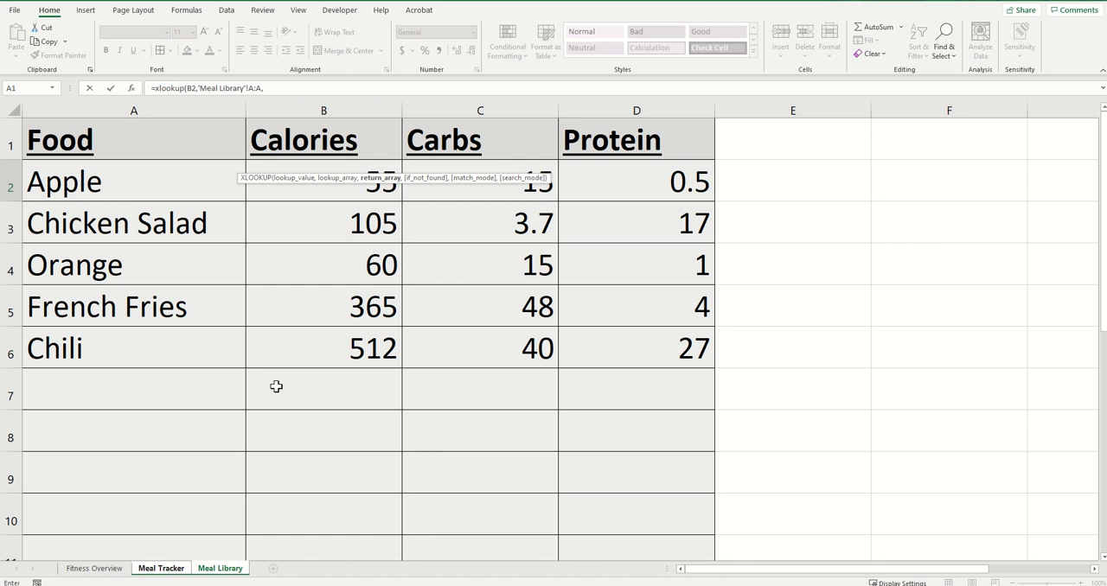
pyautogui.click(336, 102)
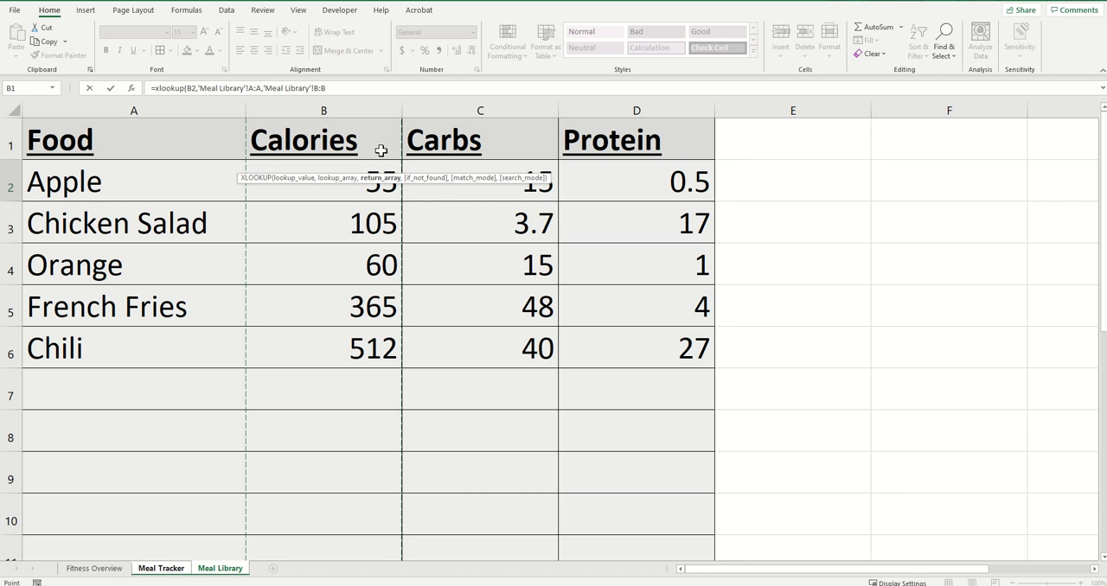
pyautogui.write(')')
pyautogui.press('Return')
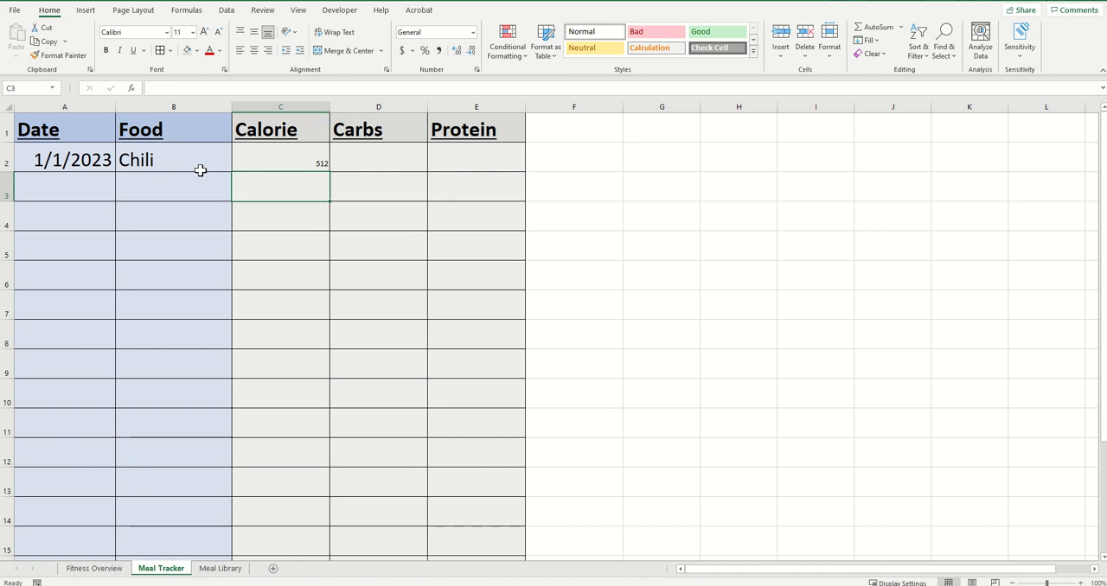
# Enter =XLOOKUP(B2,'Meal Library'!A:A,'Meal Library'!C:C) in the Carbs cell D2 of the Meal Tracker
pyautogui.click(221, 569)
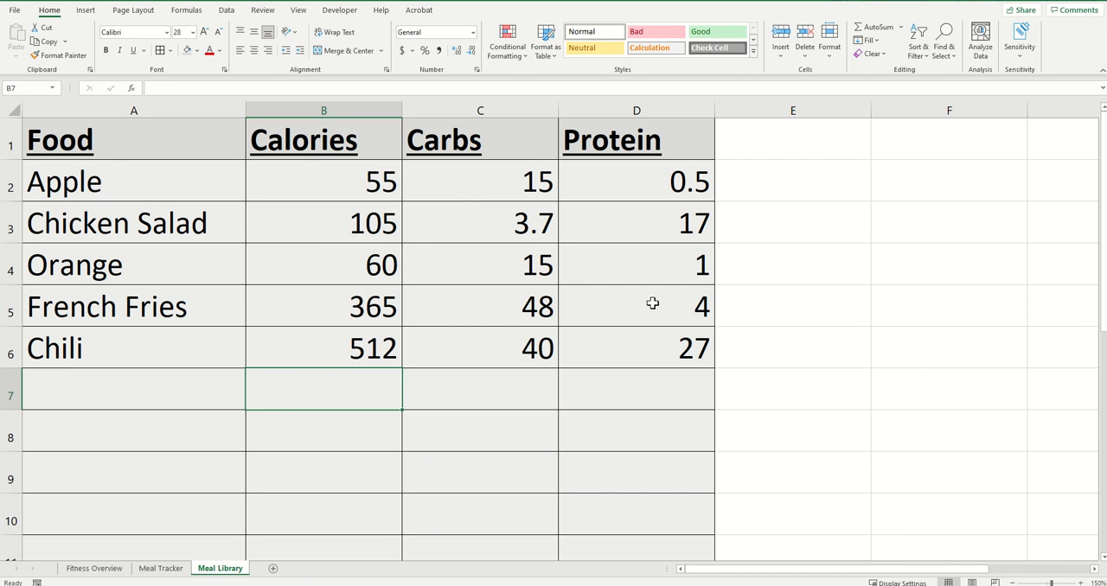
pyautogui.click(173, 569)
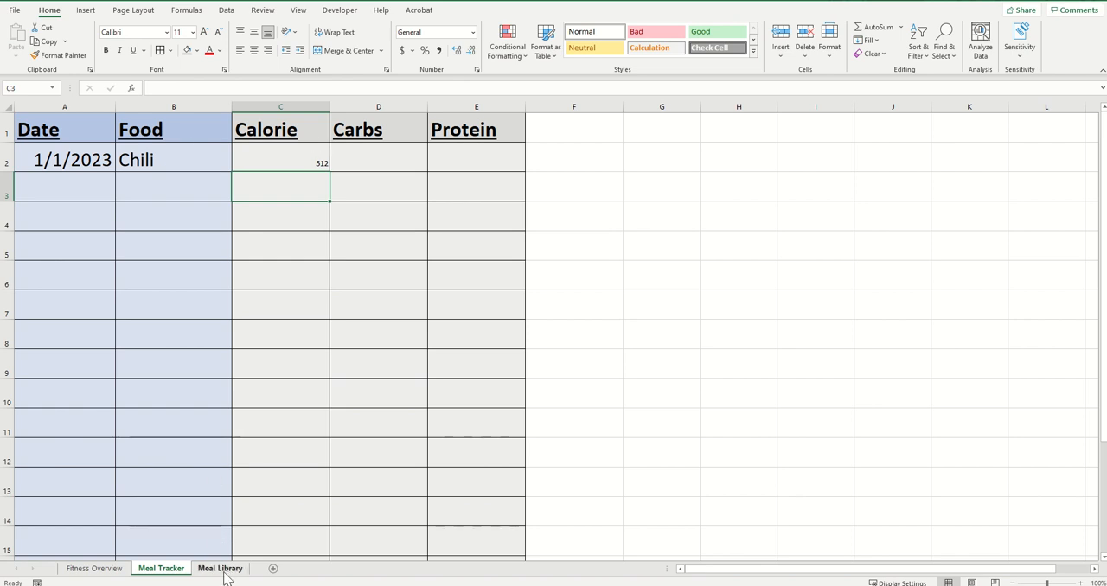
pyautogui.click(391, 159)
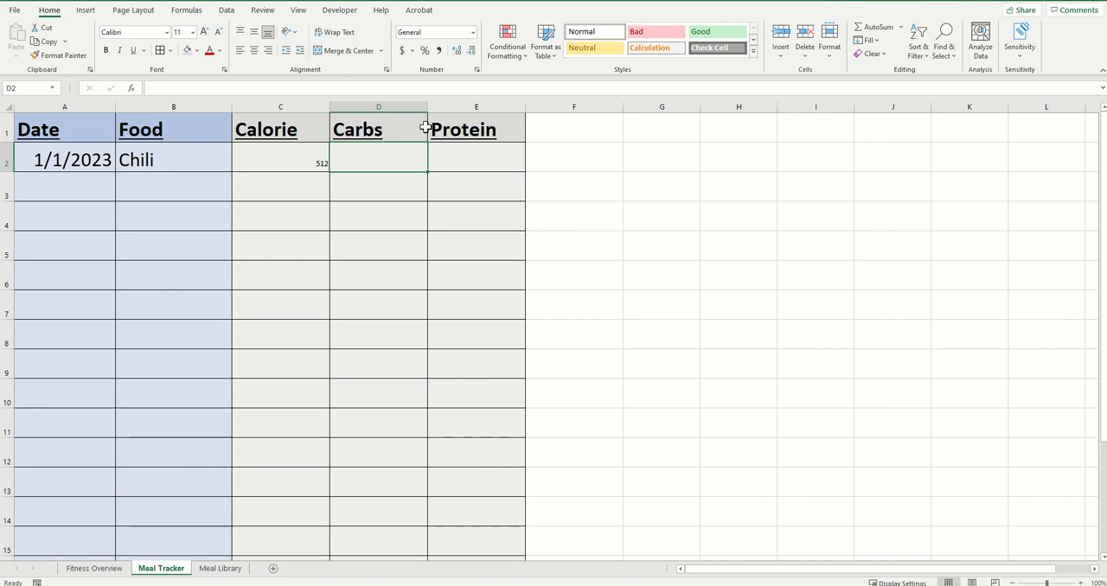
pyautogui.write('=')
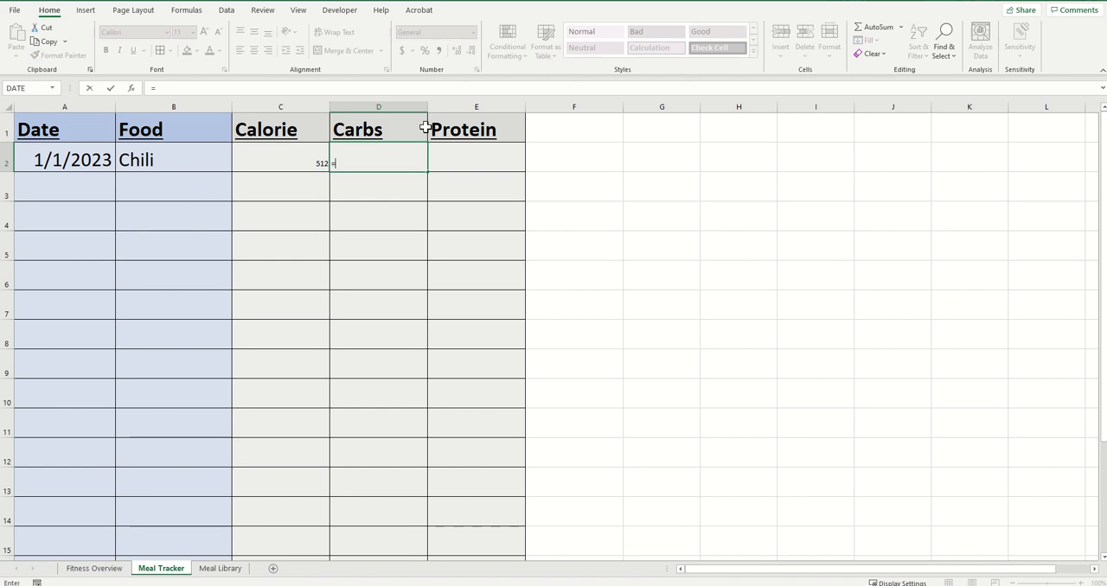
pyautogui.write('xlookup(')
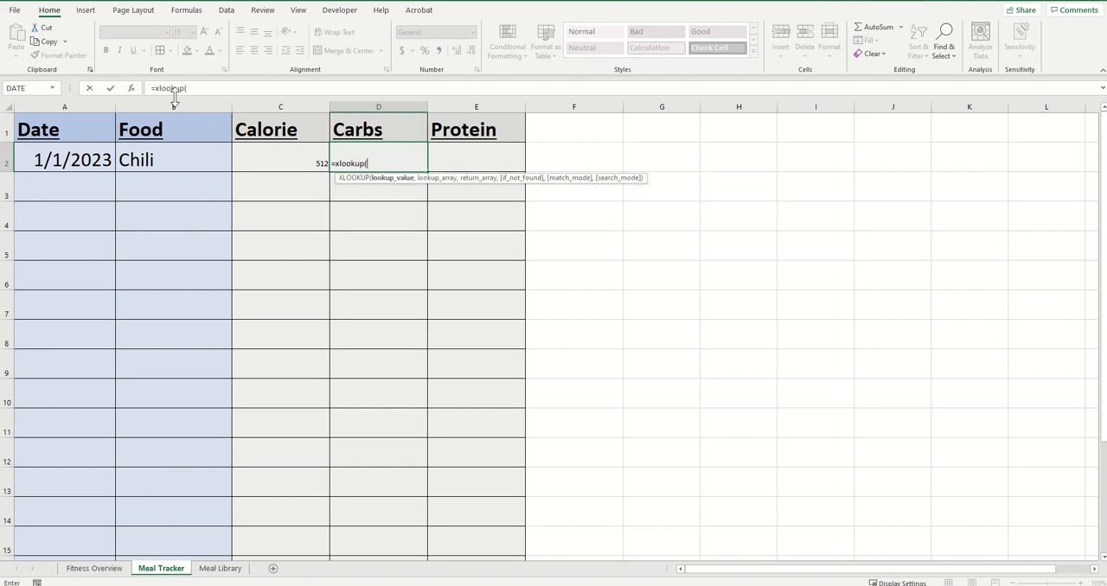
pyautogui.click(171, 164)
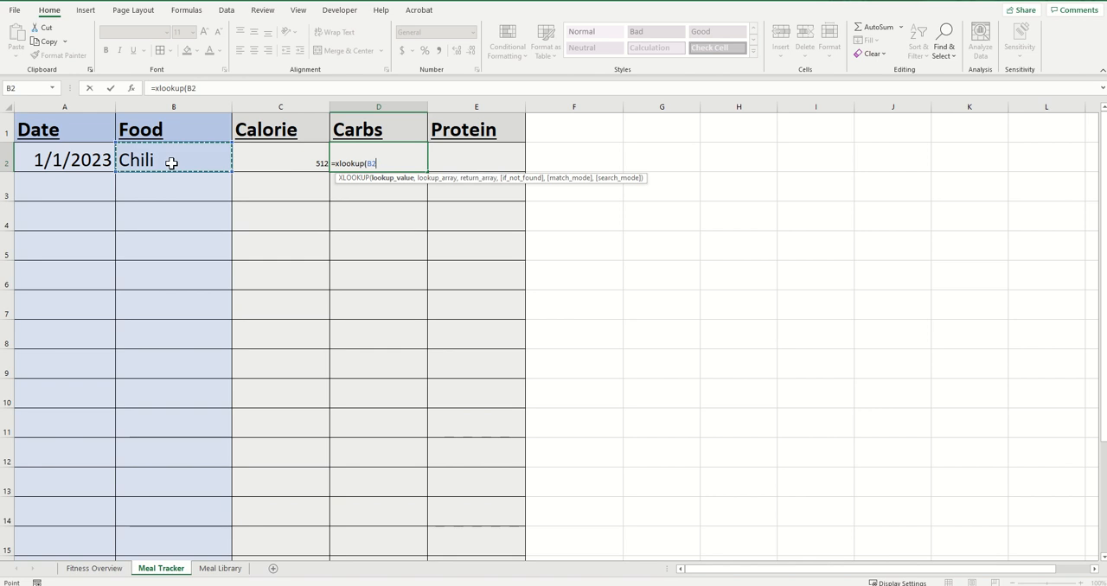
pyautogui.write(',')
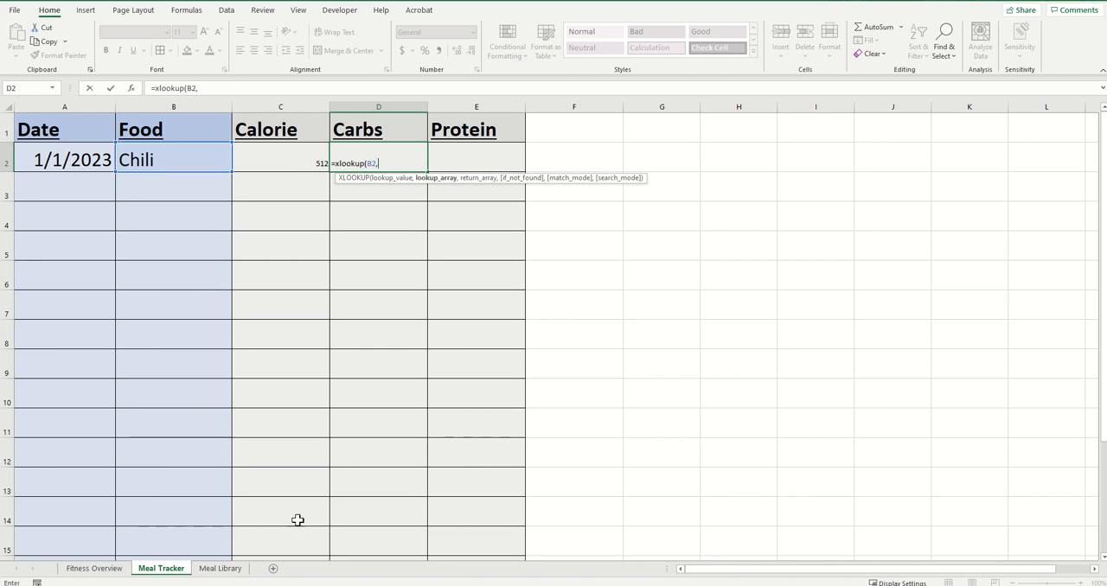
pyautogui.click(220, 568)
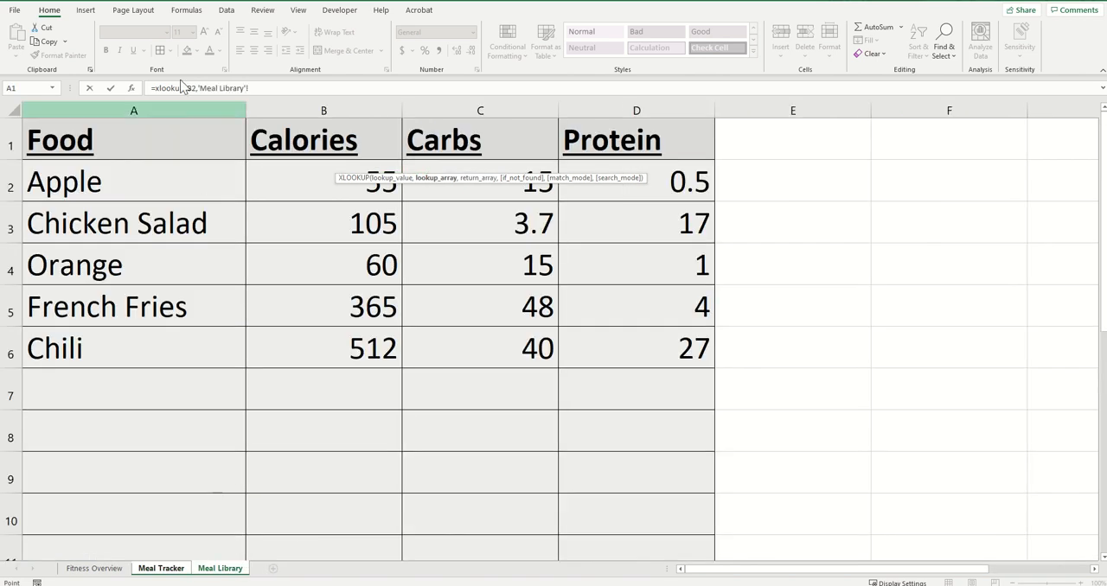
pyautogui.click(124, 109)
pyautogui.write(',')
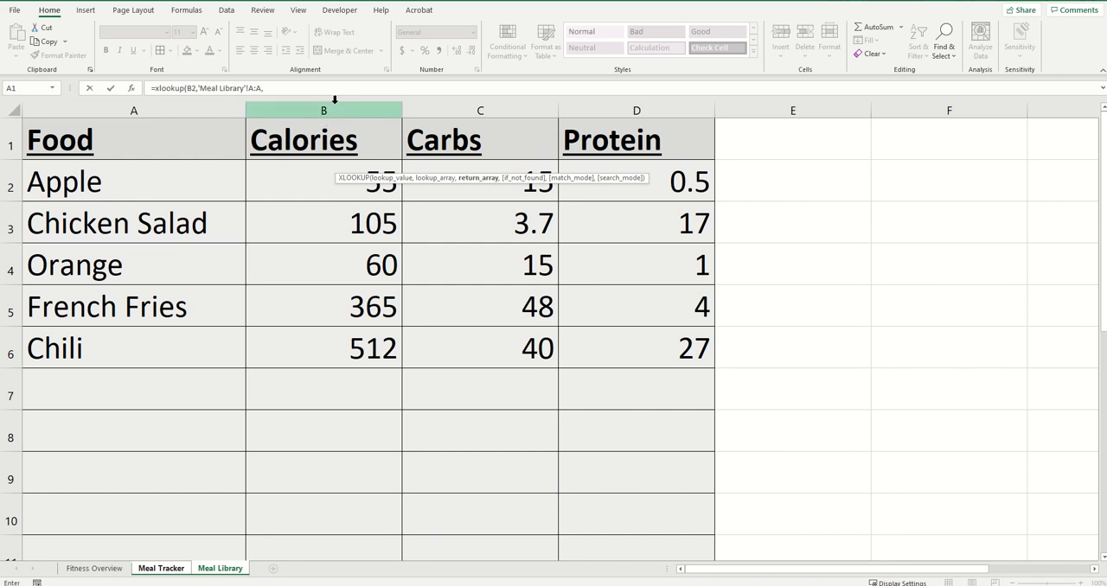
pyautogui.click(503, 106)
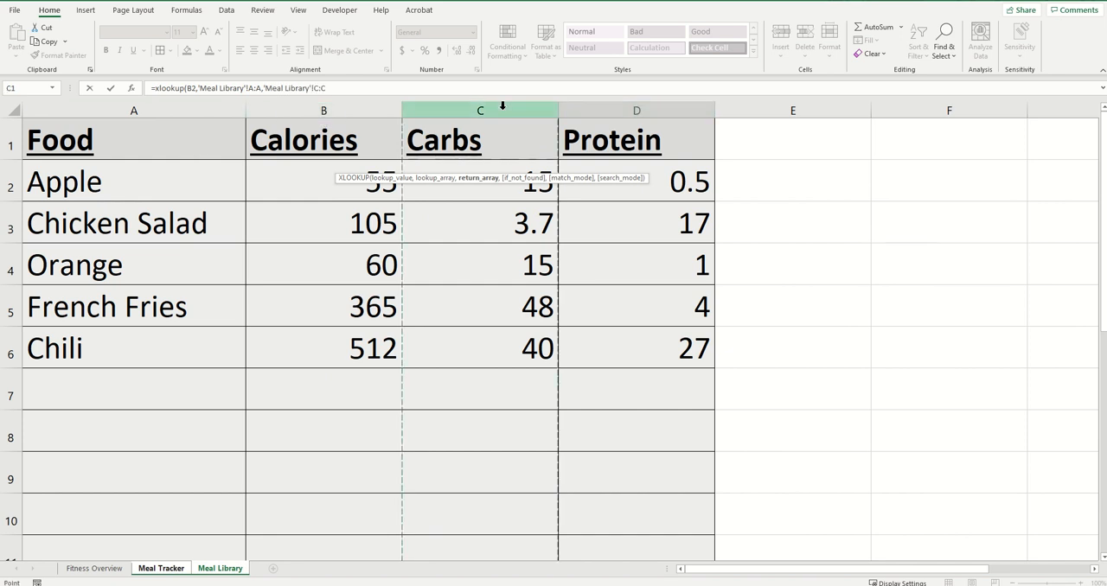
pyautogui.write(')')
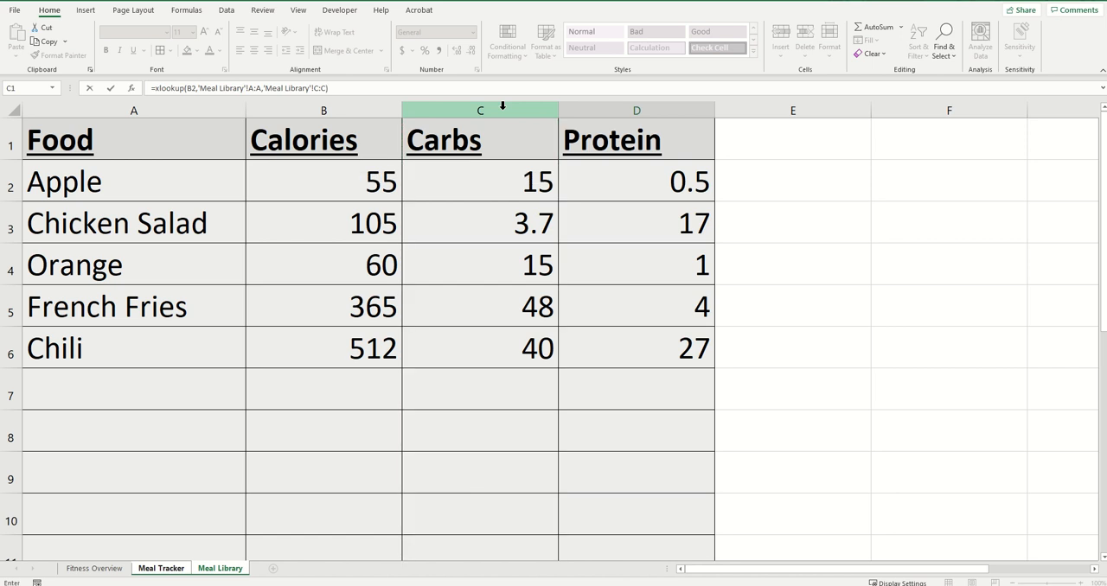
pyautogui.press('Return')
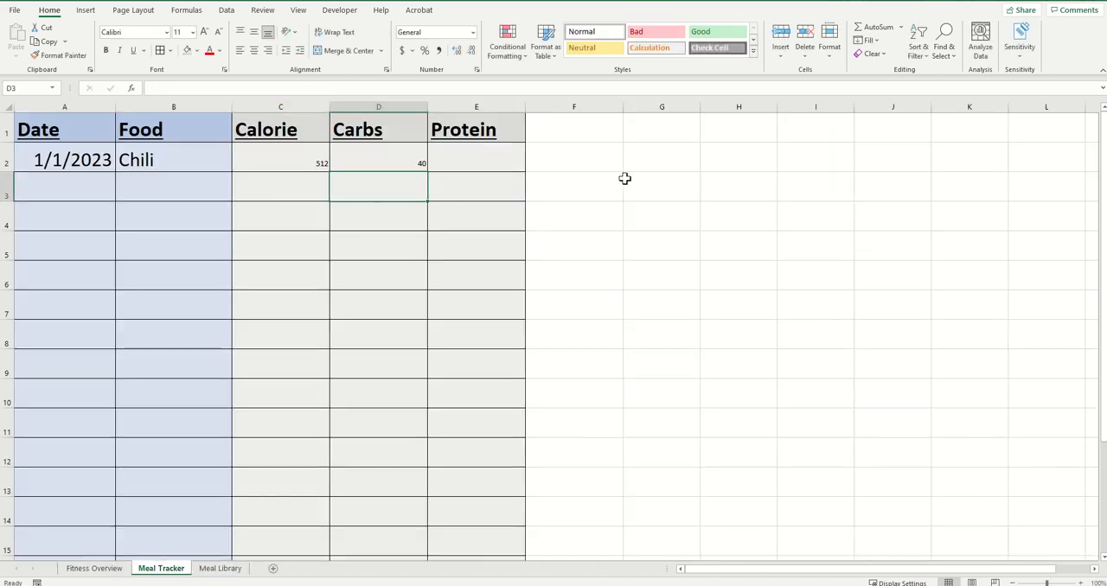
# Enter =XLOOKUP(B2,'Meal Library'!A:A,'Meal Library'!D:D) in the Protein cell E2 of the Meal Tracker
pyautogui.click(482, 162)
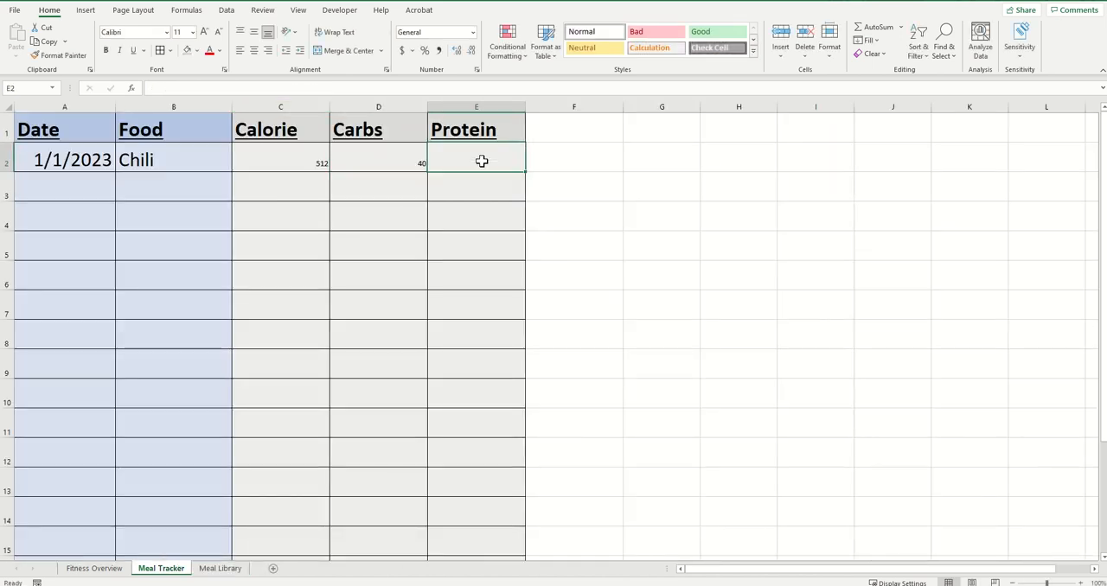
pyautogui.write('=')
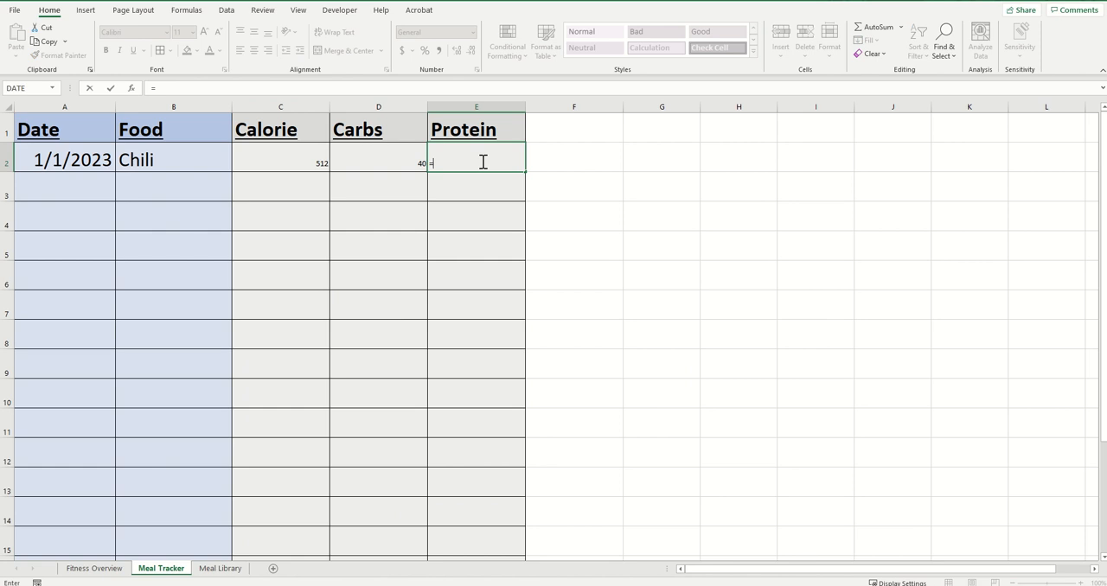
pyautogui.write('xlookup(')
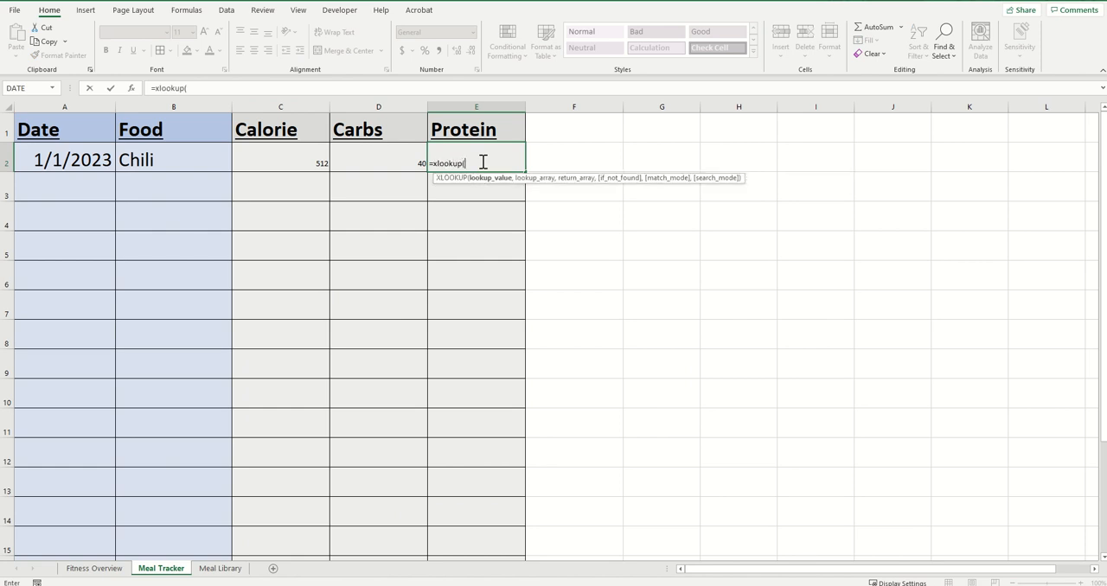
pyautogui.click(192, 155)
pyautogui.write(',')
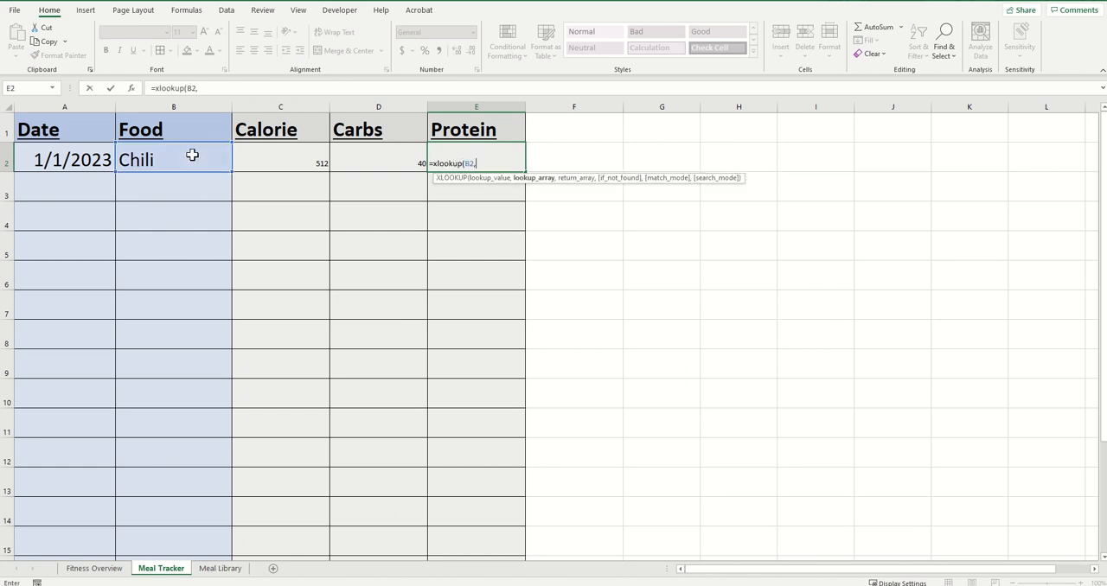
pyautogui.click(220, 568)
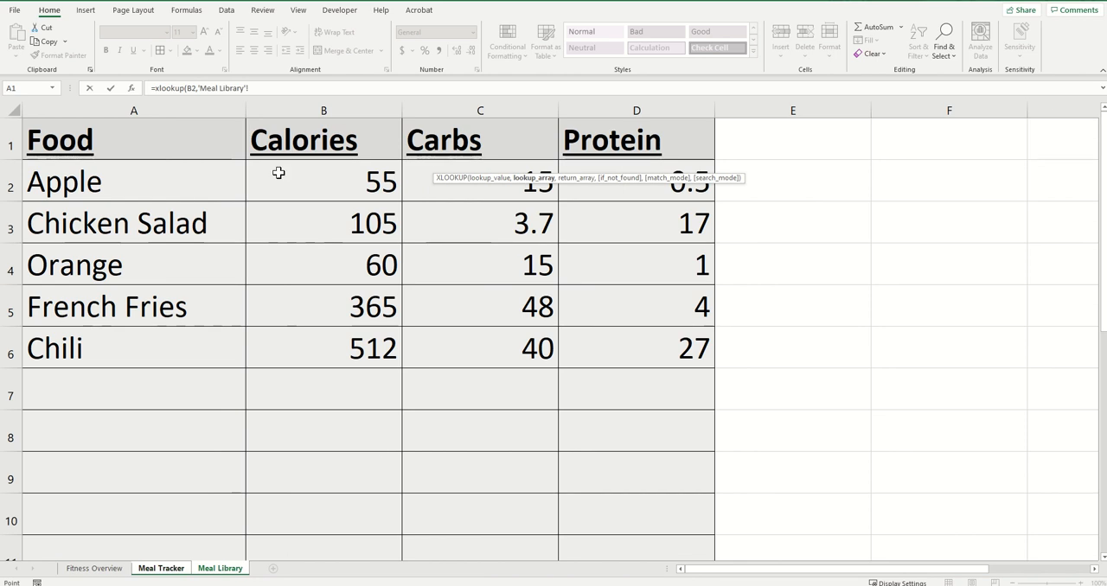
pyautogui.click(153, 112)
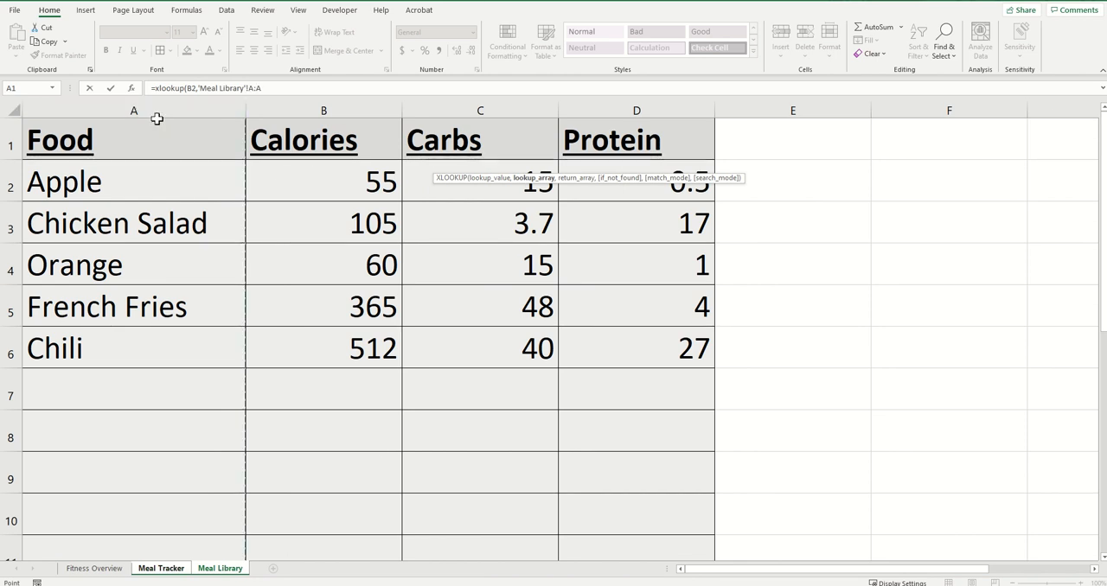
pyautogui.write(',')
pyautogui.click(609, 104)
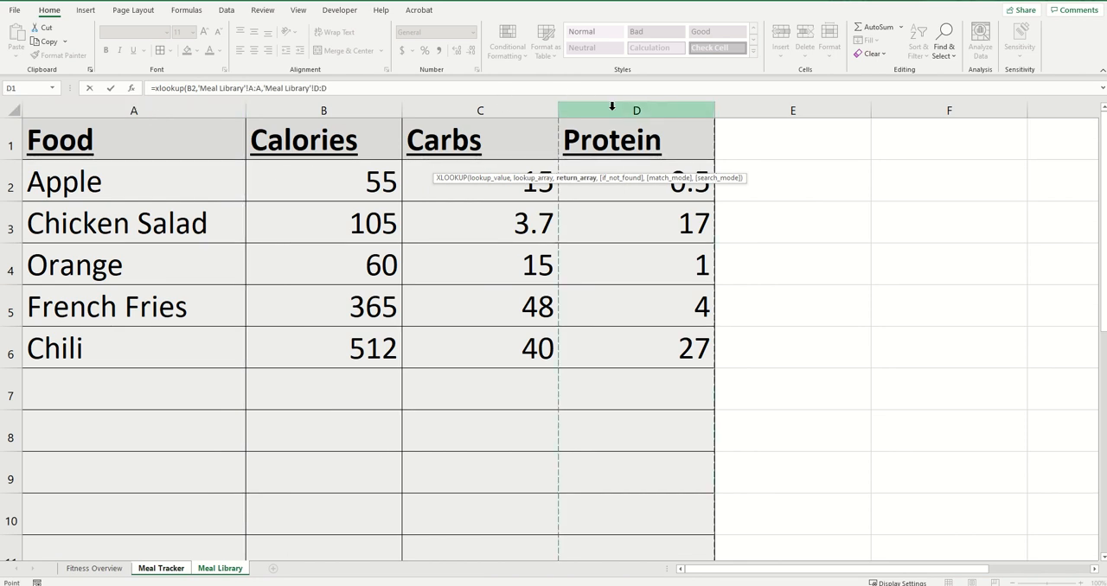
pyautogui.press('Return')
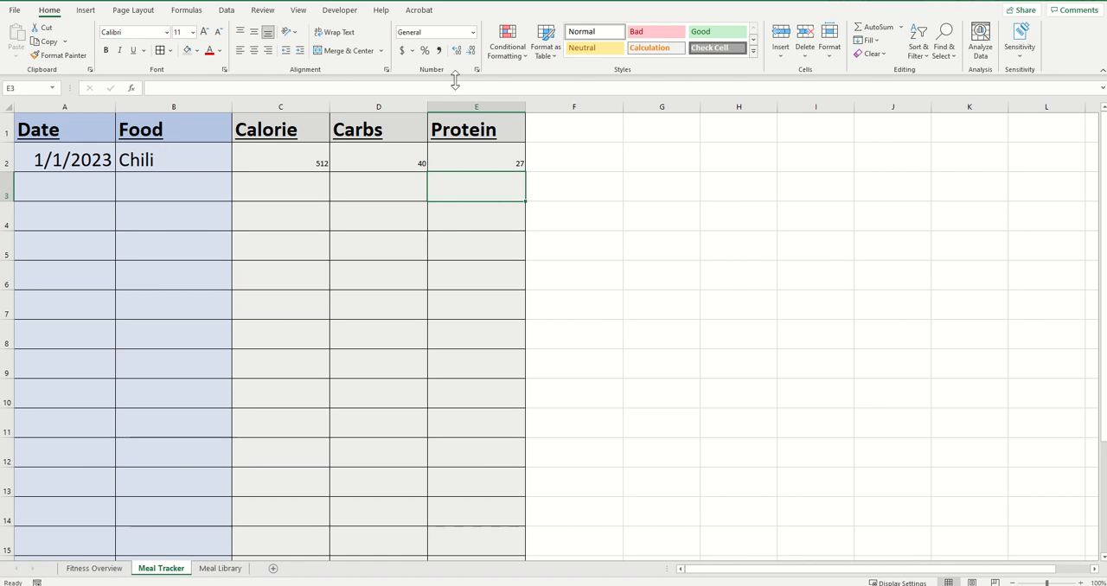
# Fill the Calorie, Carbs and Protein formulas in C2:E2 down the Meal Tracker columns to row 1000
pyautogui.click(80, 180)
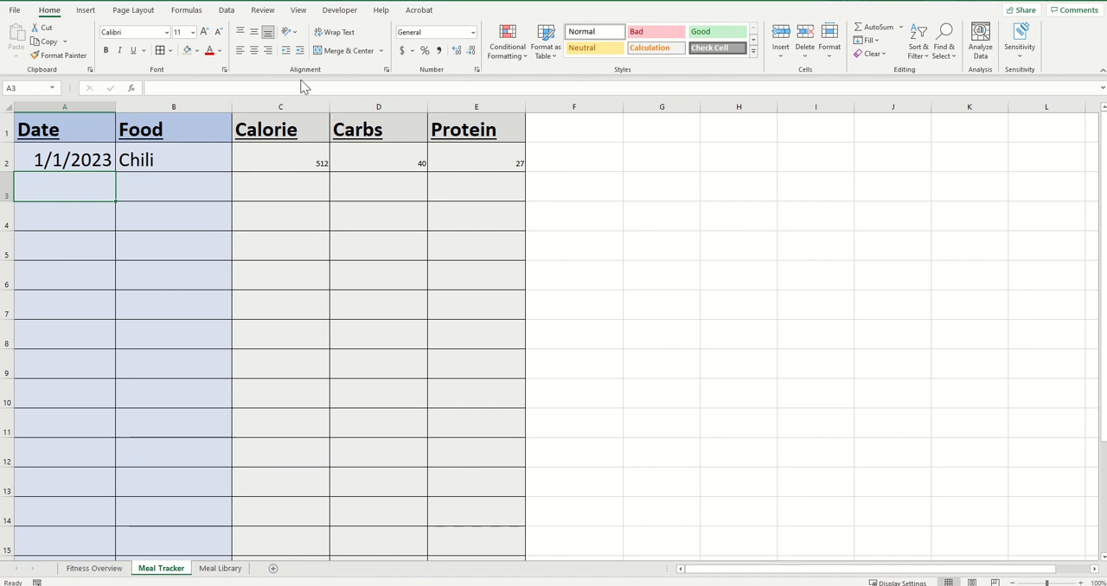
pyautogui.moveTo(265, 153); pyautogui.dragTo(471, 145)
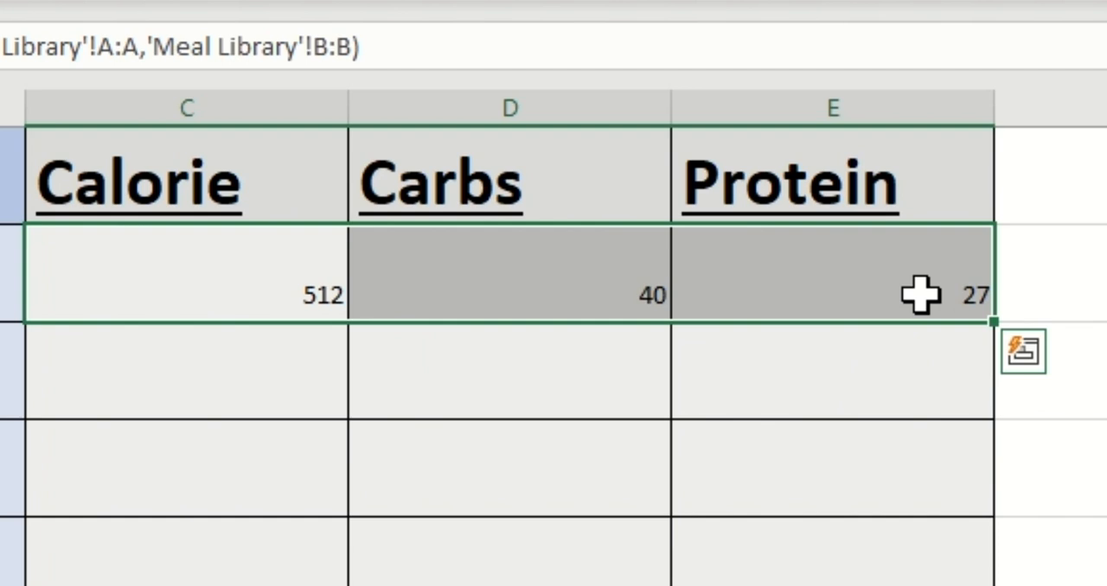
pyautogui.click(995, 325)
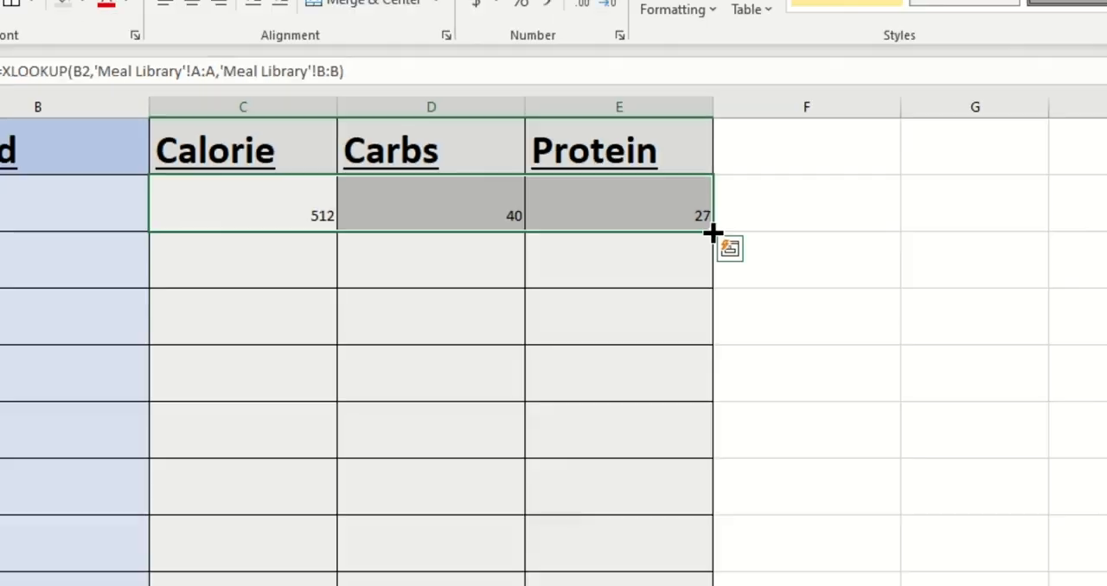
pyautogui.moveTo(994, 325); pyautogui.dragTo(518, 290)
pyautogui.scroll(4, 689, 403)
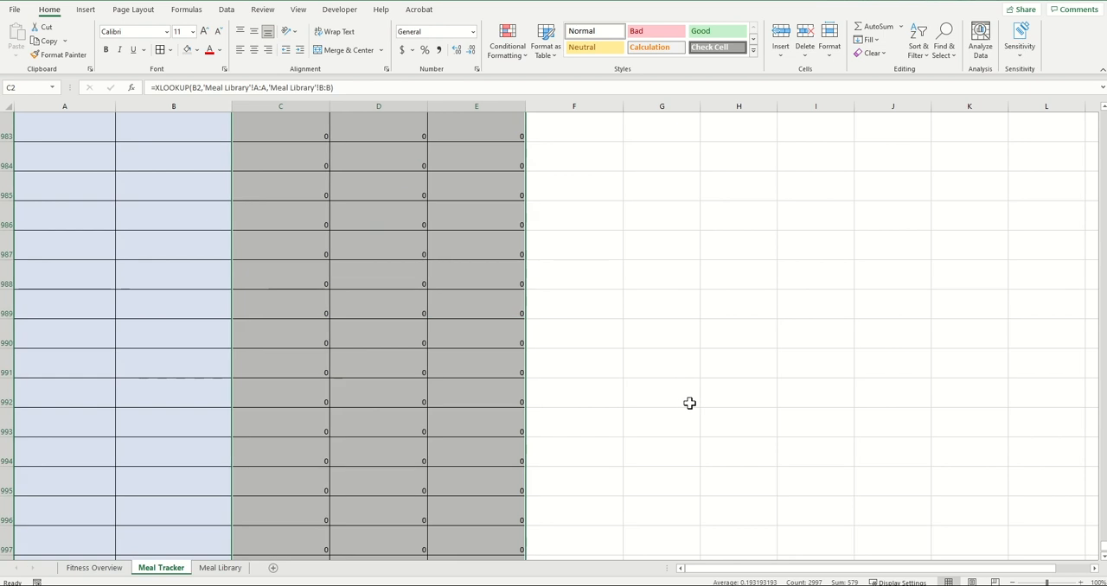
pyautogui.middleClick(581, 409)
pyautogui.scroll(20, 577, 166)
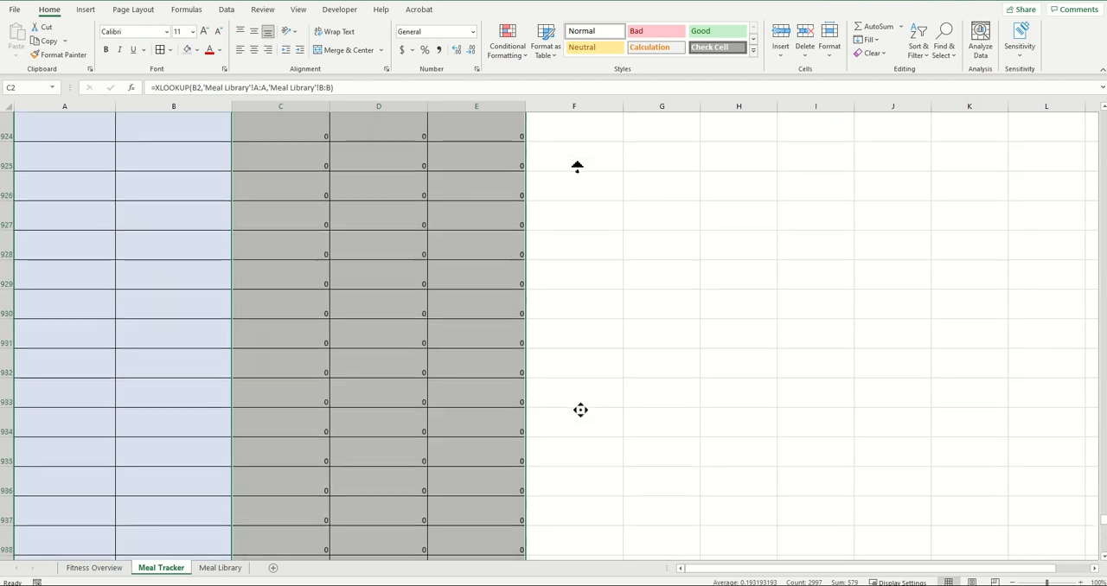
pyautogui.scroll(20, 577, 166)
pyautogui.middleClick(577, 166)
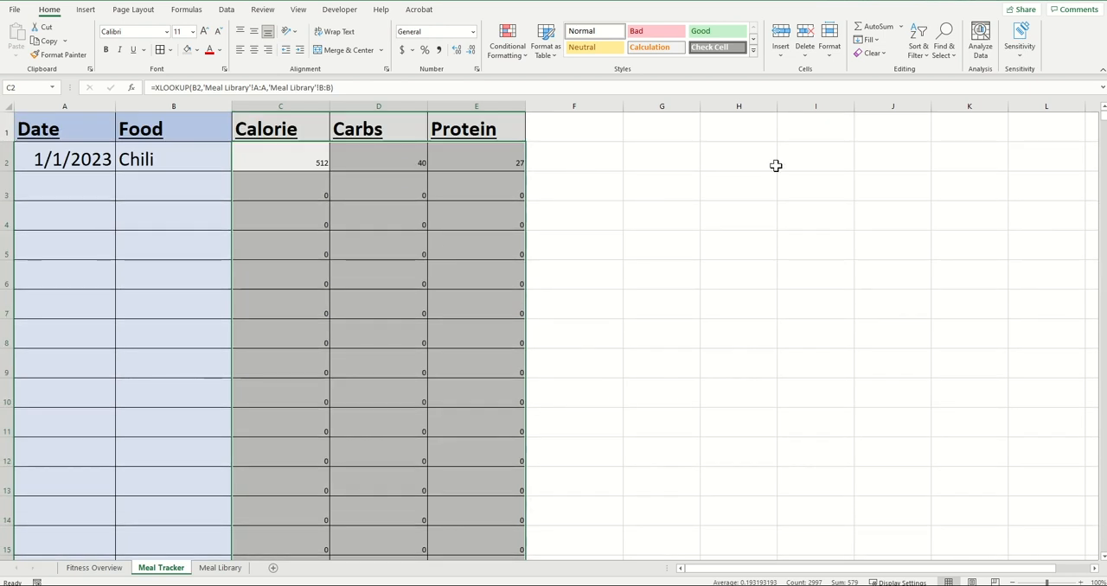
pyautogui.click(734, 244)
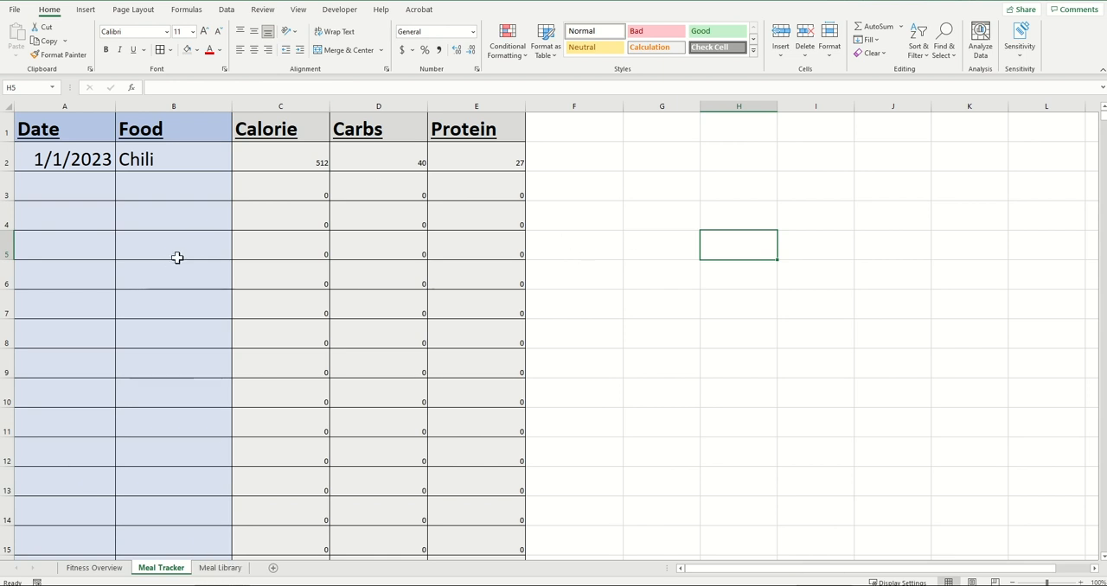
# Log an Apple entry dated 1/2/2023 in row 3 of the Meal Tracker
pyautogui.click(219, 568)
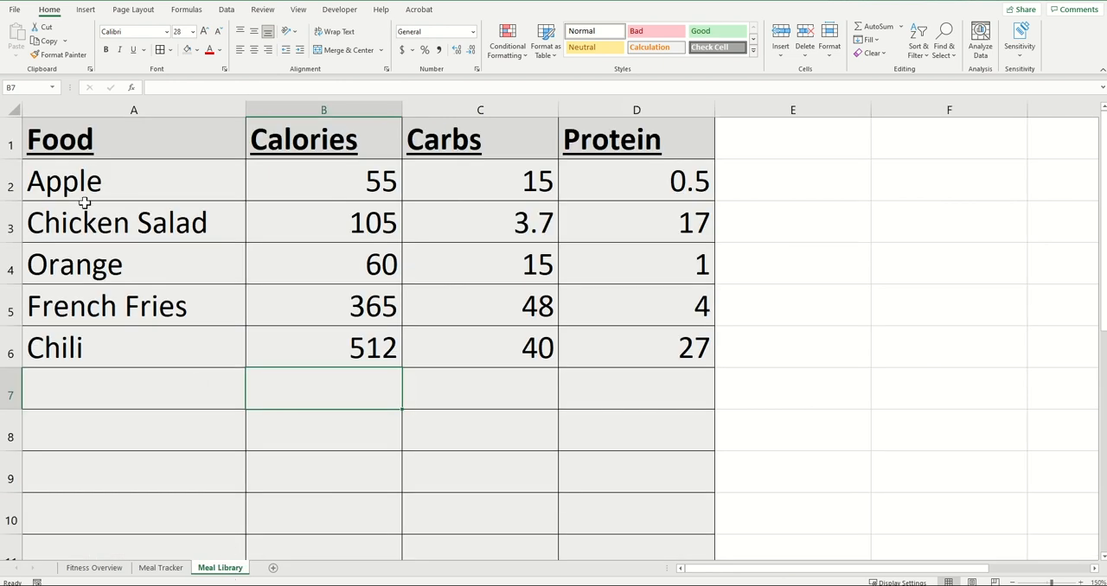
pyautogui.click(161, 568)
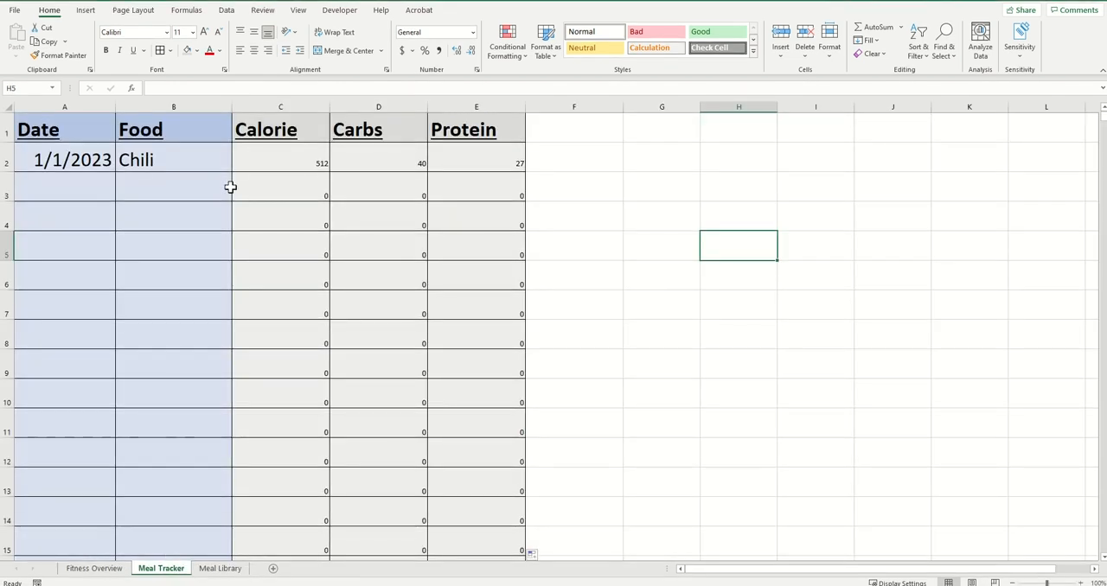
pyautogui.click(99, 192)
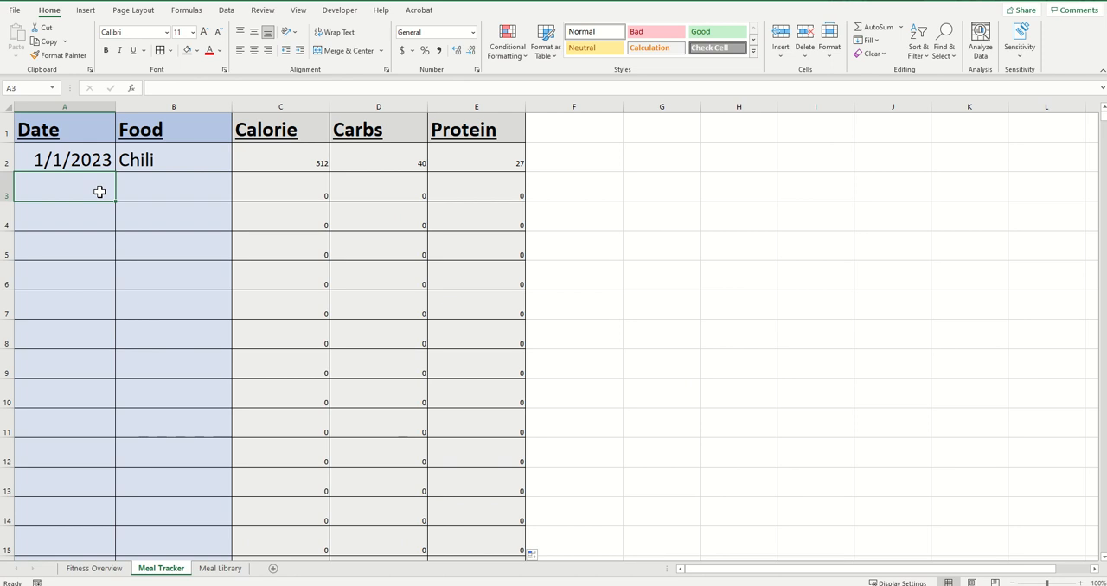
pyautogui.write('1/2/202')
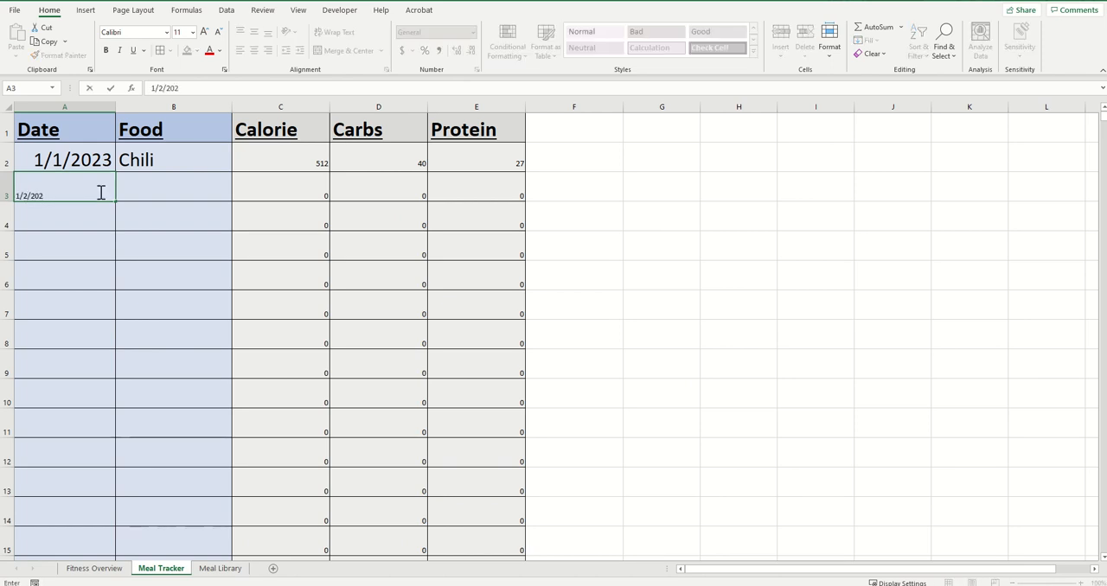
pyautogui.write('3')
pyautogui.press('Tab')
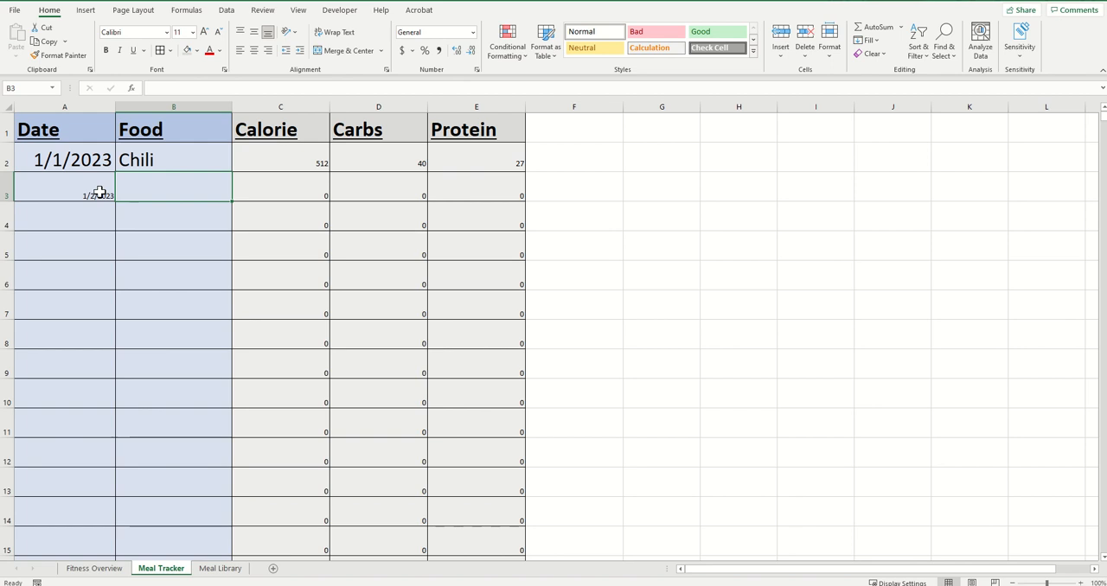
pyautogui.write('App')
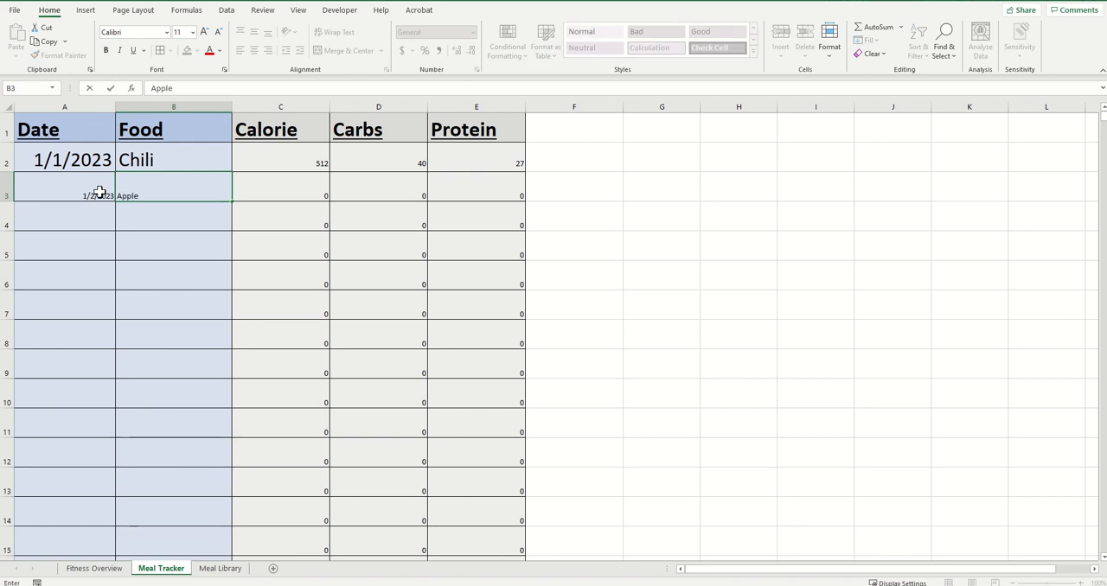
pyautogui.write('le')
pyautogui.press('Return')
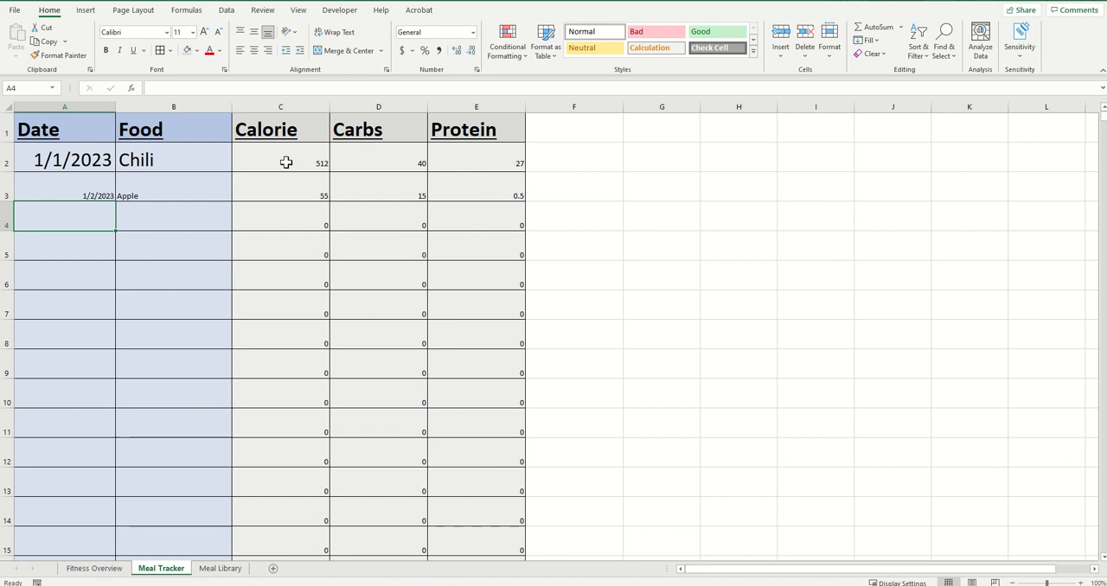
# Enlarge the text of the Apple entry's date and food cells, A3:B3, to font size 24
pyautogui.click(1080, 583)
pyautogui.click(1080, 583)
pyautogui.click(1080, 583)
pyautogui.click(1080, 583)
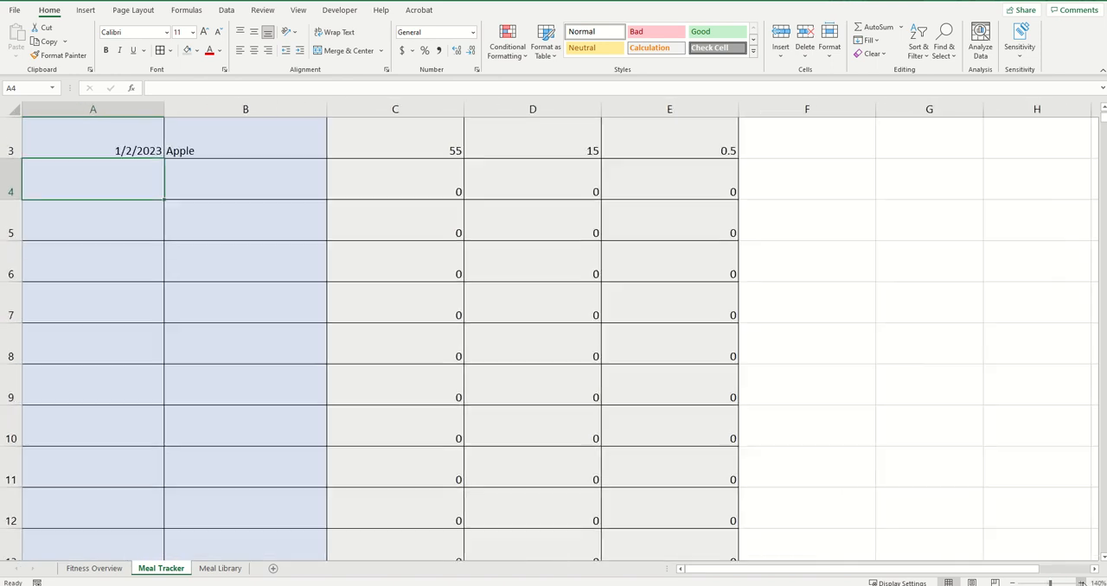
pyautogui.click(1080, 583)
pyautogui.moveTo(987, 571); pyautogui.dragTo(822, 576)
pyautogui.scroll(1, 637, 465)
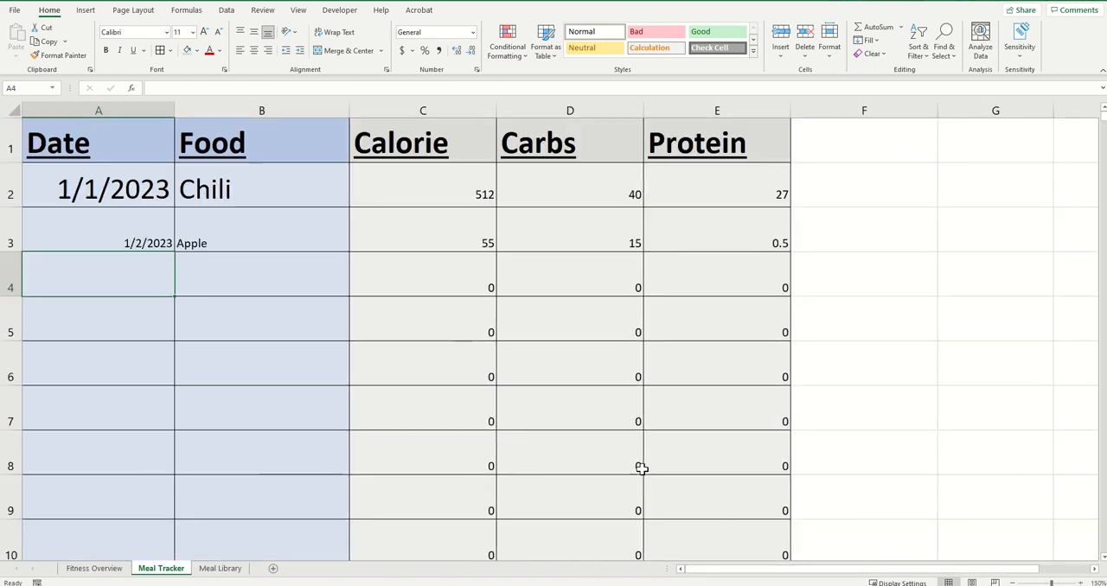
pyautogui.click(150, 224)
pyautogui.moveTo(150, 224); pyautogui.dragTo(225, 227)
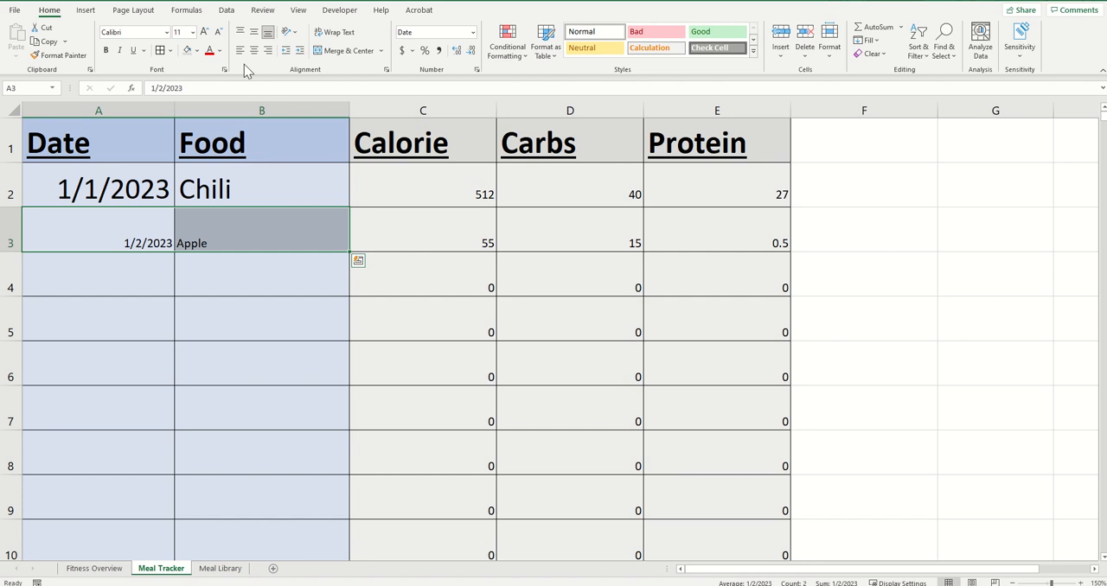
pyautogui.click(205, 32)
pyautogui.click(204, 32)
pyautogui.click(205, 32)
pyautogui.click(205, 32)
pyautogui.click(205, 32)
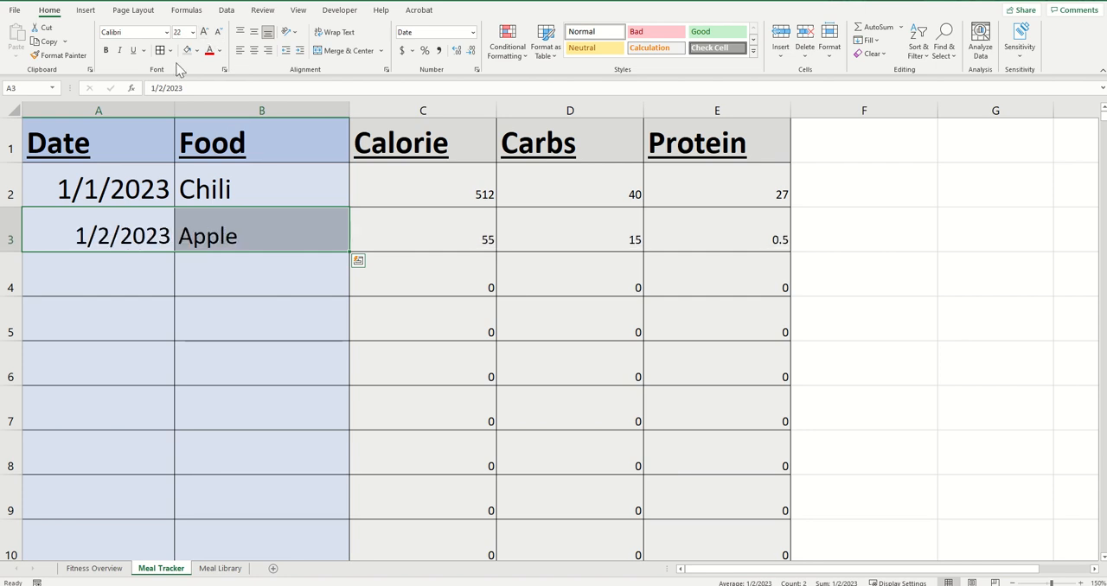
pyautogui.click(205, 32)
pyautogui.click(205, 32)
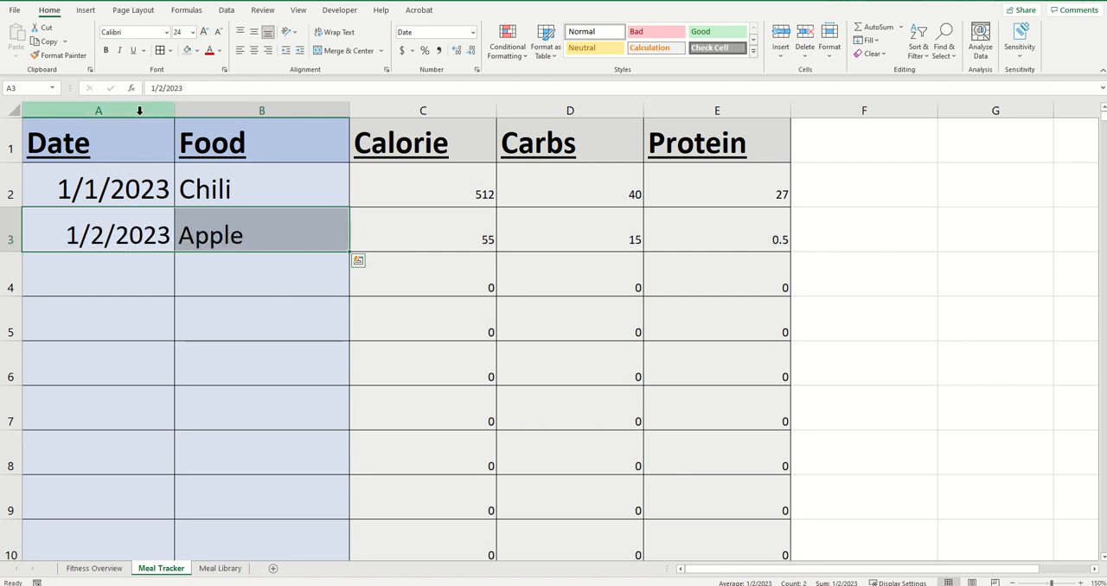
# Set the font size of the entire Date and Food columns (A:B) to 28
pyautogui.moveTo(136, 109); pyautogui.dragTo(207, 109)
pyautogui.click(189, 32)
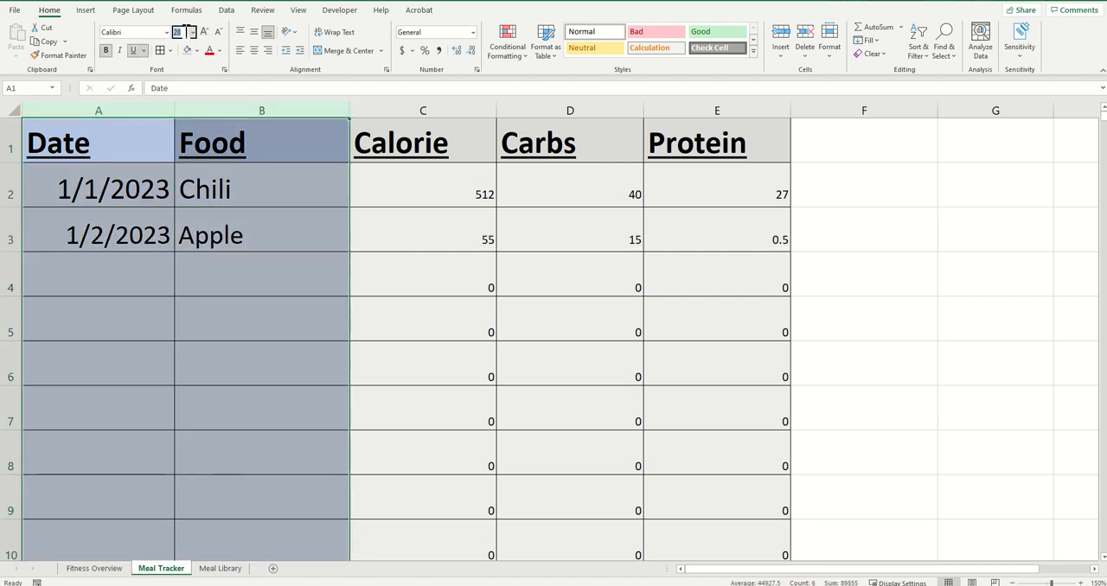
pyautogui.press('Return')
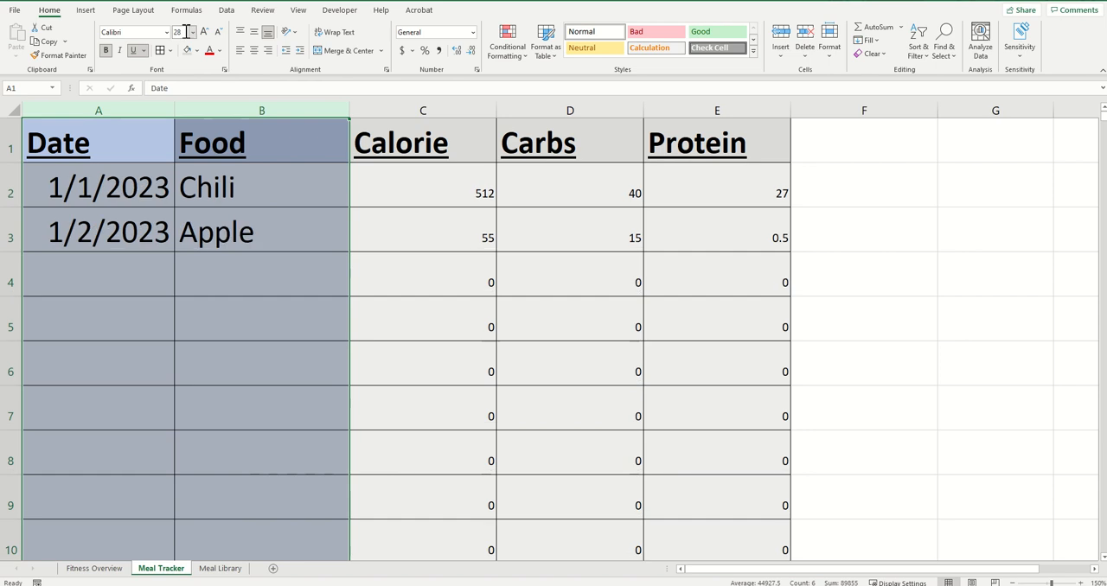
# Log an Orange entry dated 1/2/2023 in row 4 of the Meal Tracker
pyautogui.click(252, 275)
pyautogui.click(97, 284)
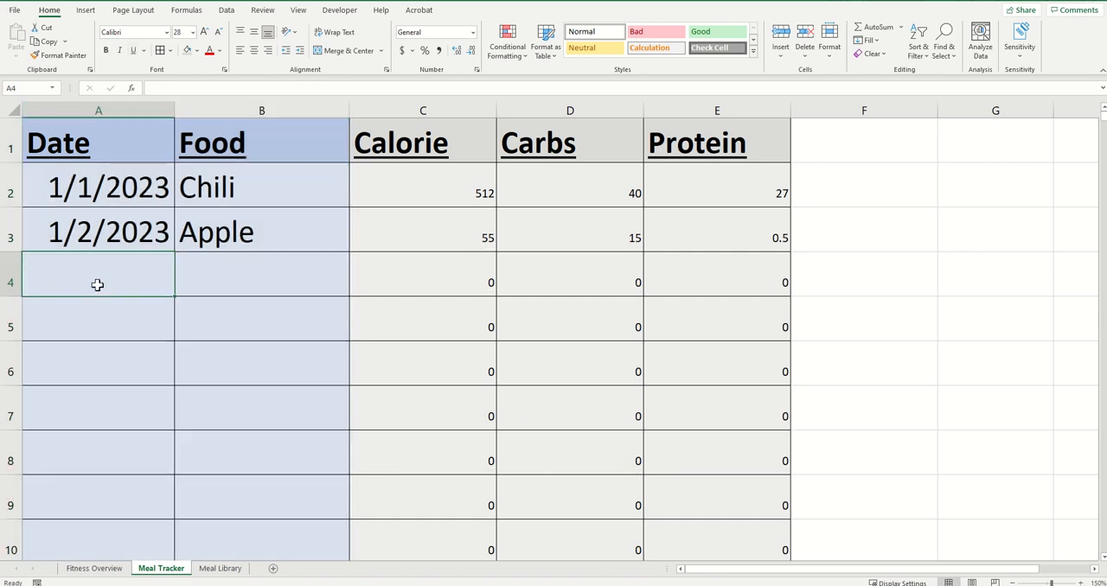
pyautogui.write('1/2/')
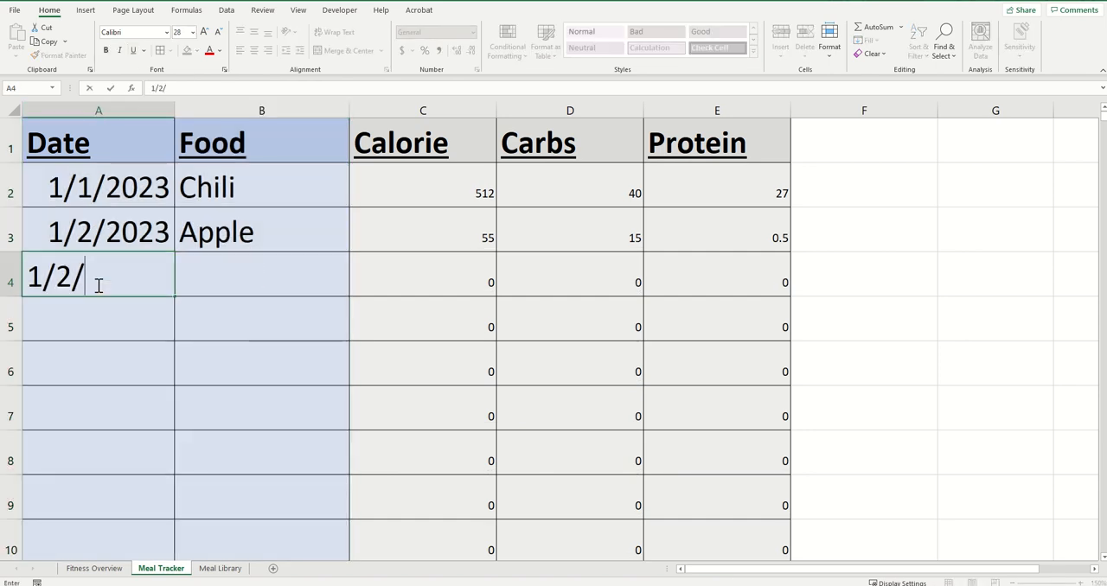
pyautogui.write('2023')
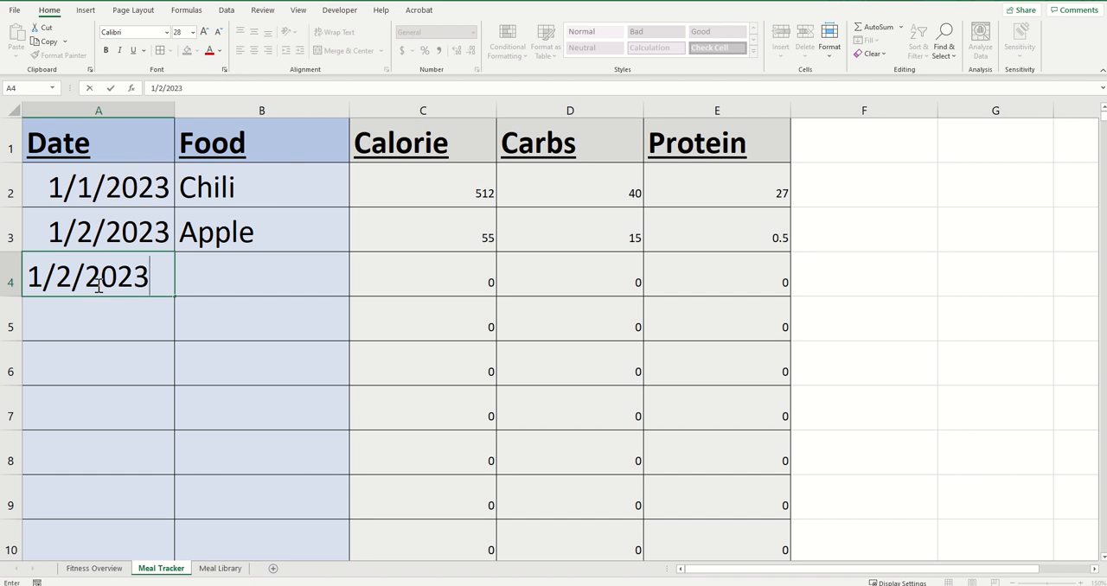
pyautogui.press('Tab')
pyautogui.write('Orange')
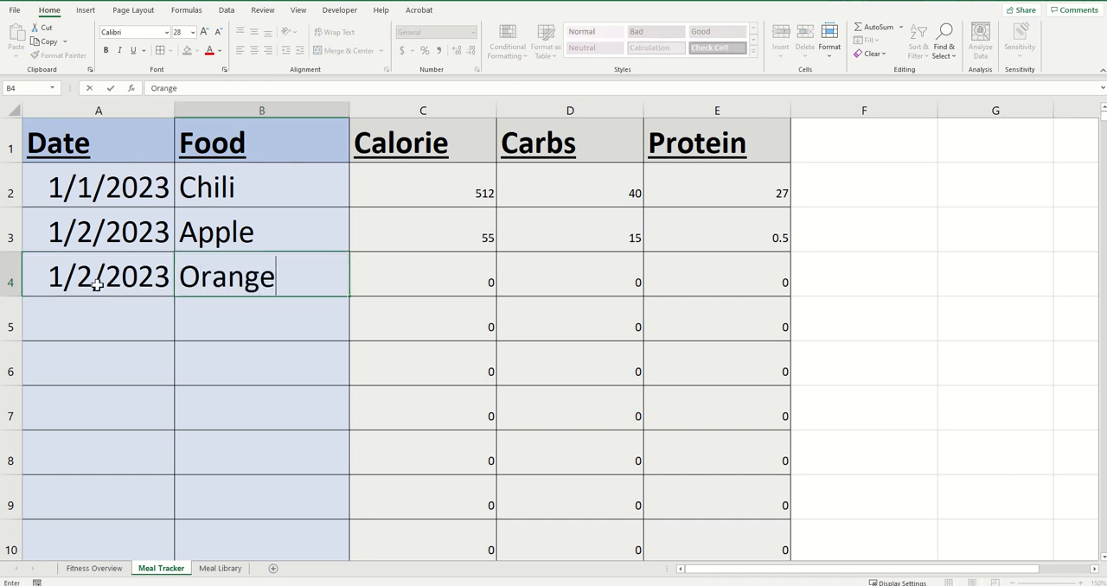
pyautogui.press('Return')
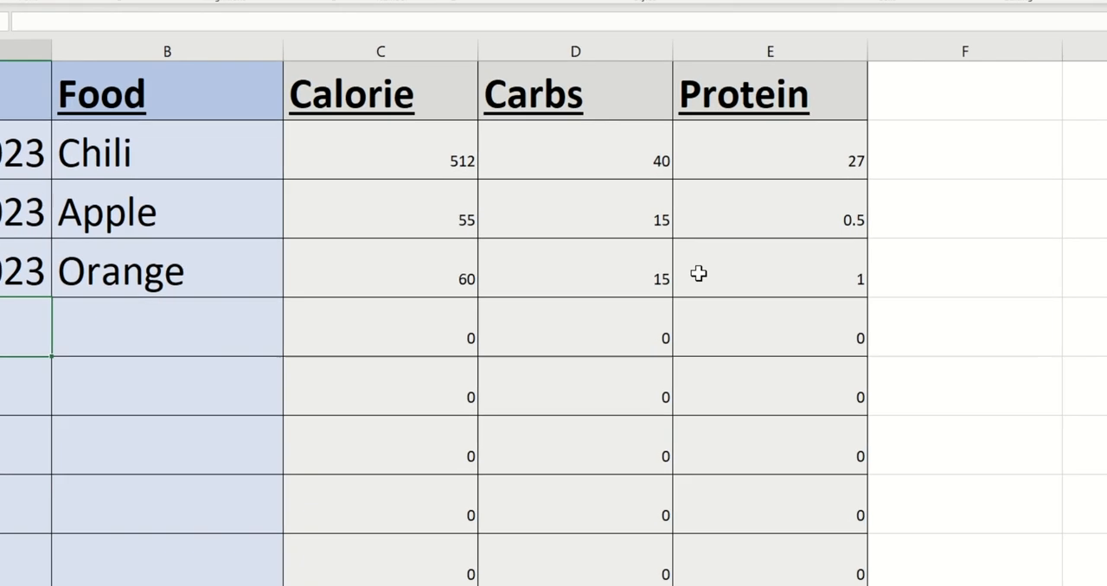
pyautogui.click(824, 275)
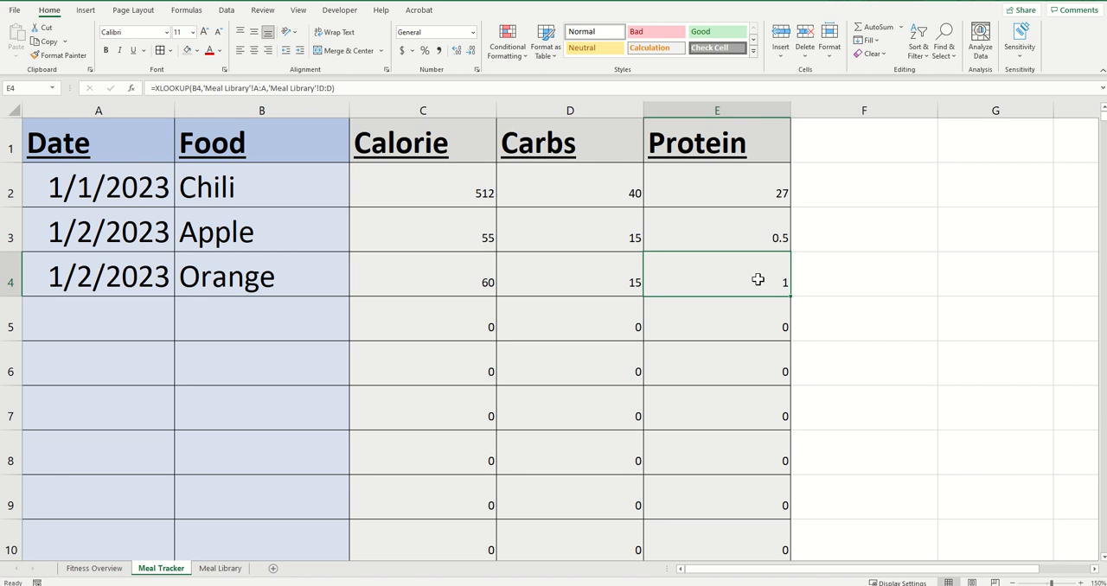
pyautogui.click(222, 568)
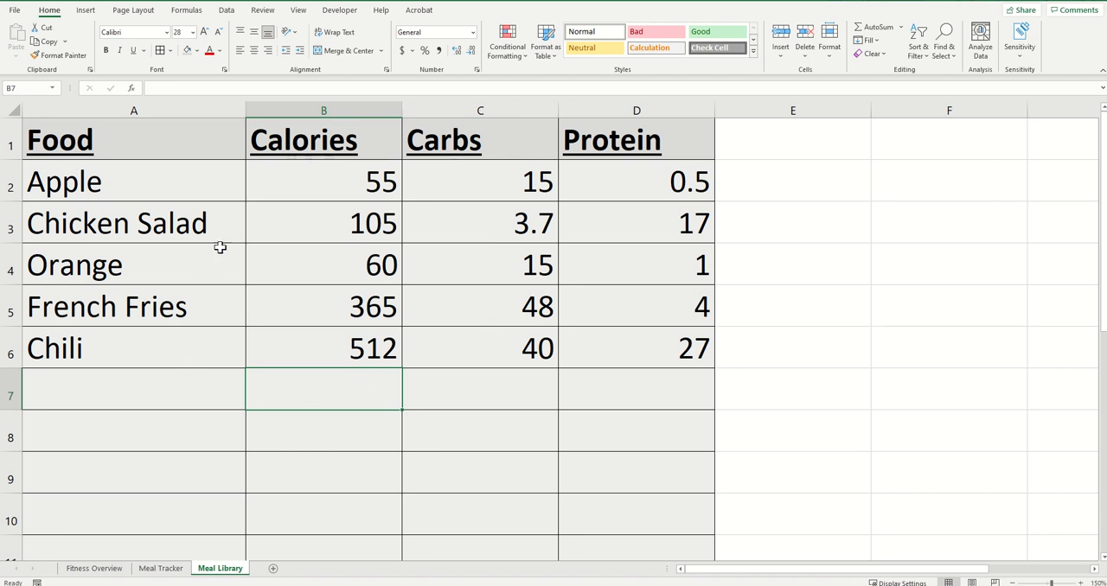
pyautogui.click(164, 570)
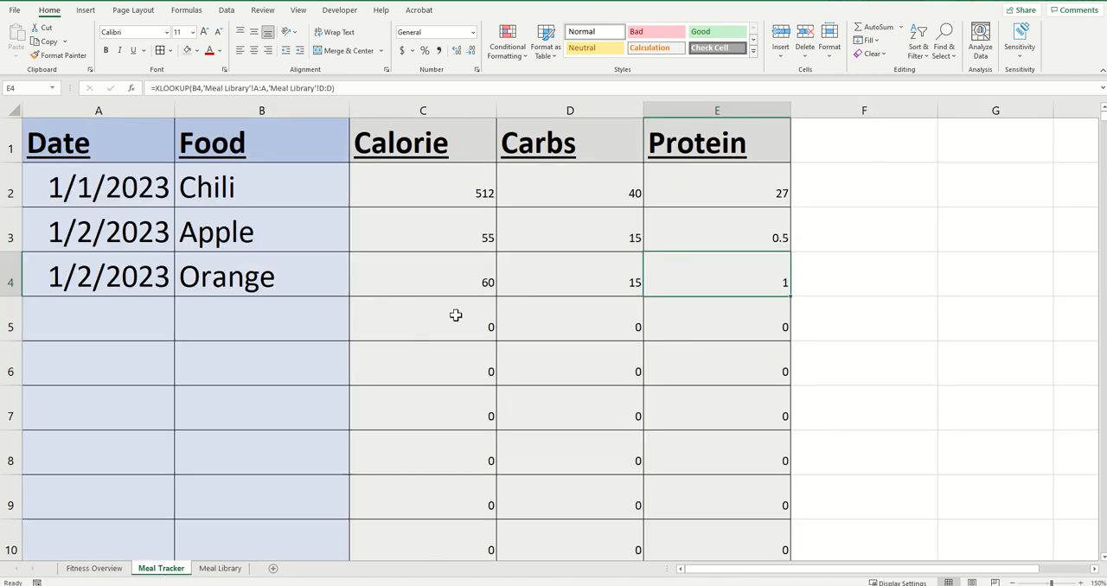
pyautogui.click(220, 570)
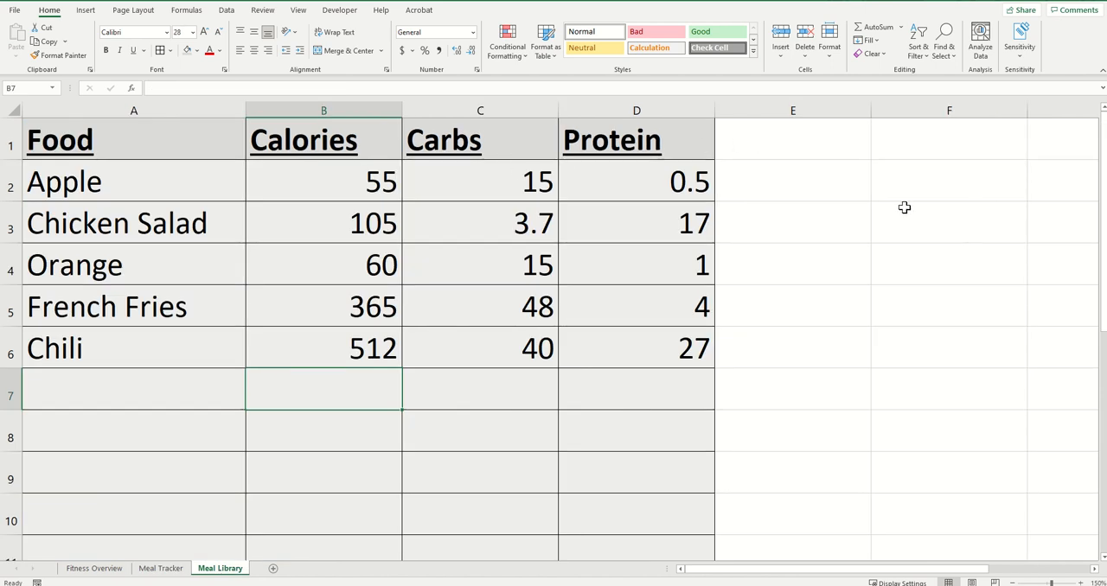
pyautogui.click(162, 569)
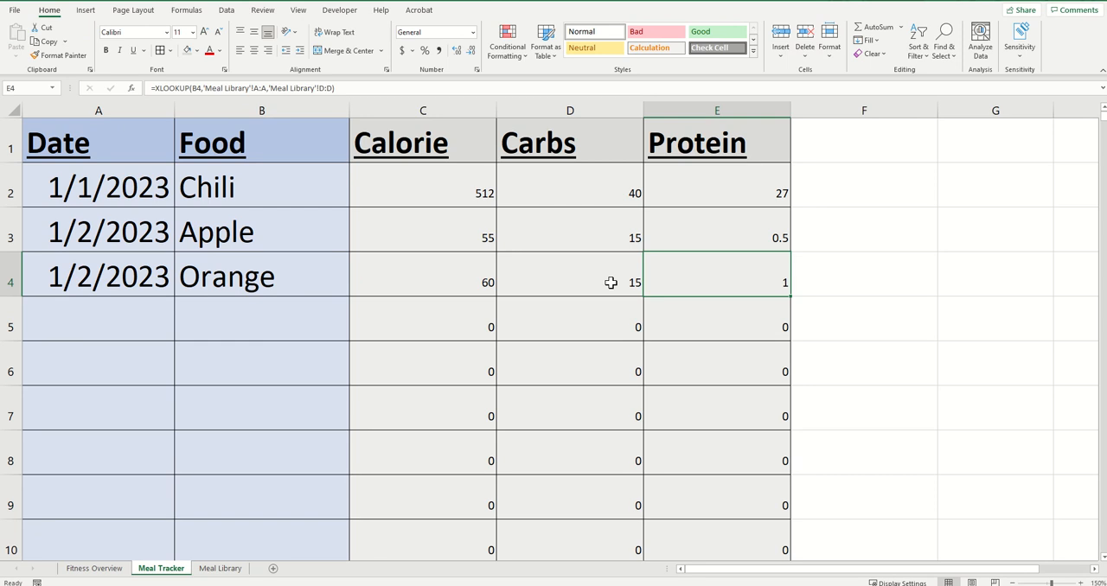
# Add the header Calorie Goal in F1, widen column F to fit it, and apply the gray shading and borders of the neighbouring columns
pyautogui.click(868, 149)
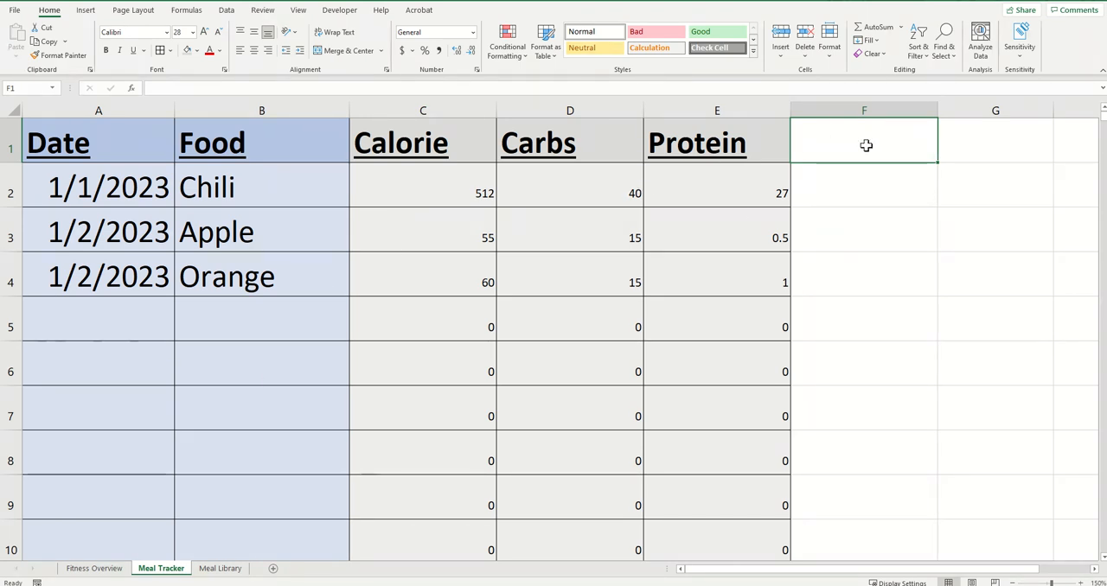
pyautogui.write('Calorie L')
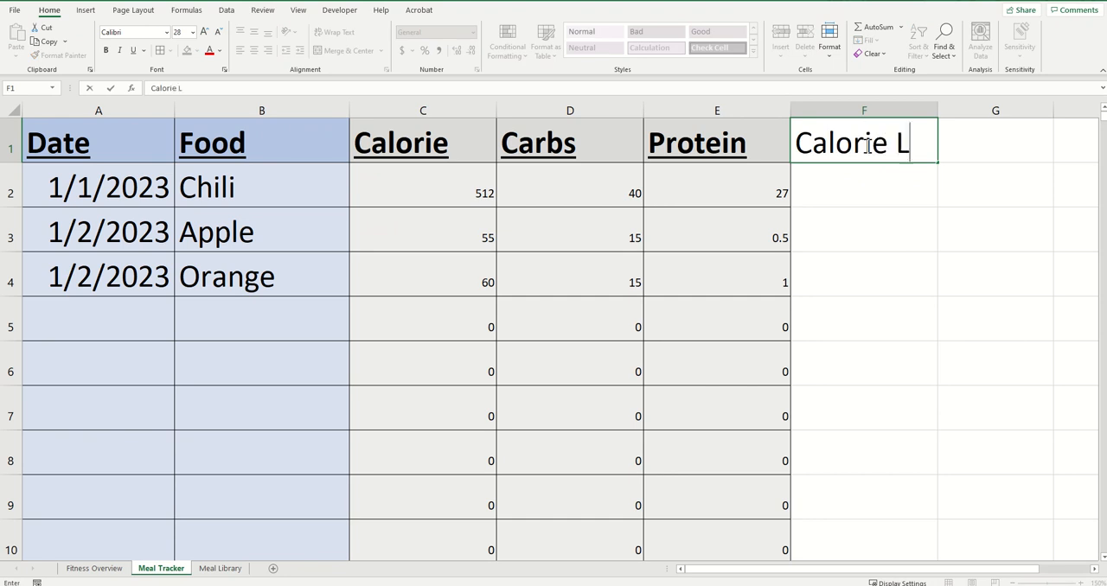
pyautogui.press('BackSpace')
pyautogui.write('Goal')
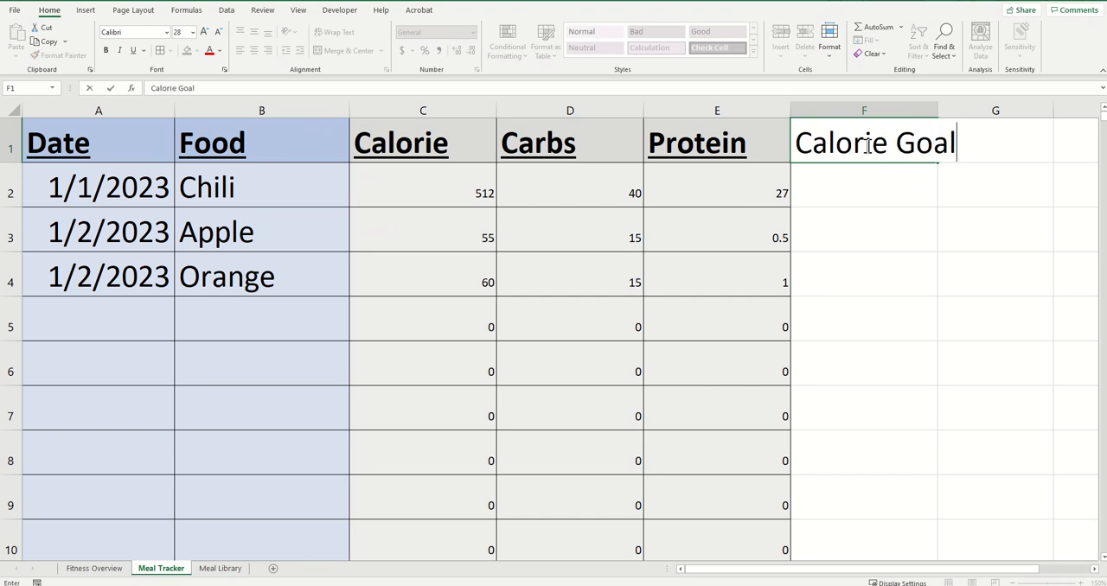
pyautogui.press('Return')
pyautogui.click(864, 111)
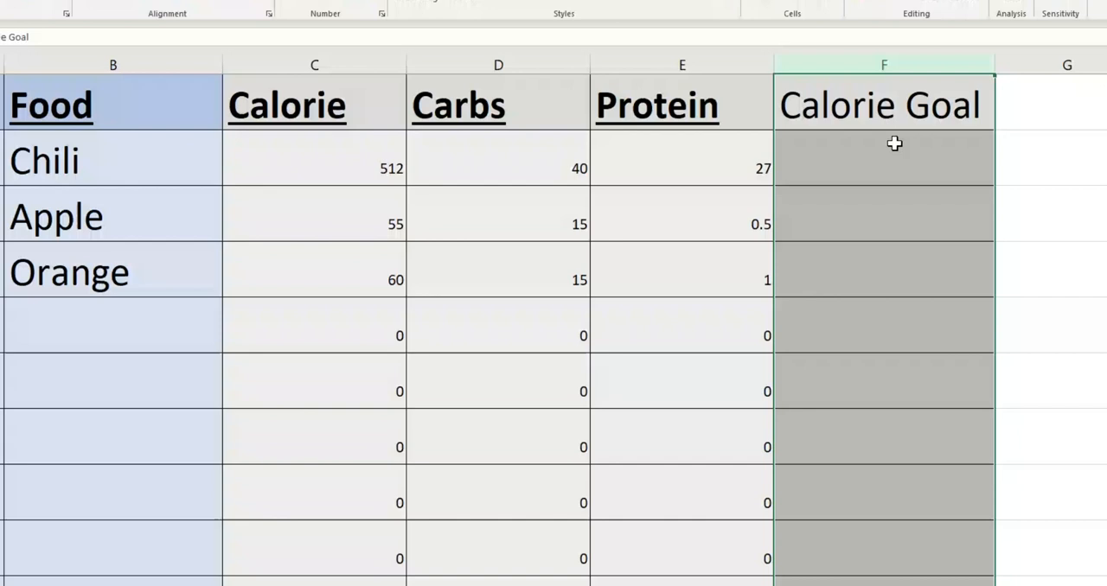
# Enter a calorie goal of 1500 in cell F2 of the Meal Tracker
pyautogui.click(894, 143)
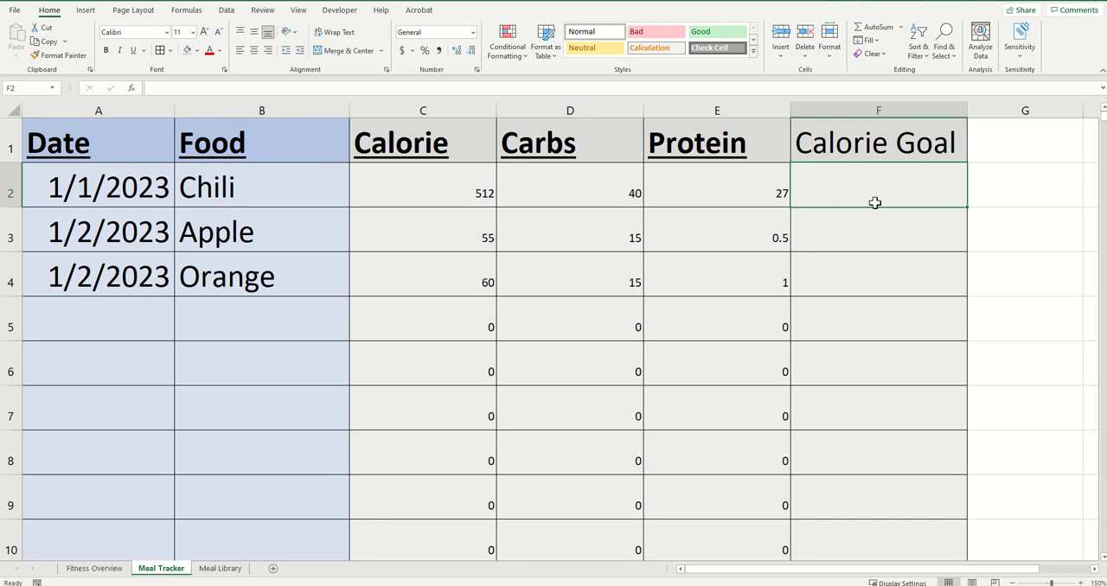
pyautogui.write('150')
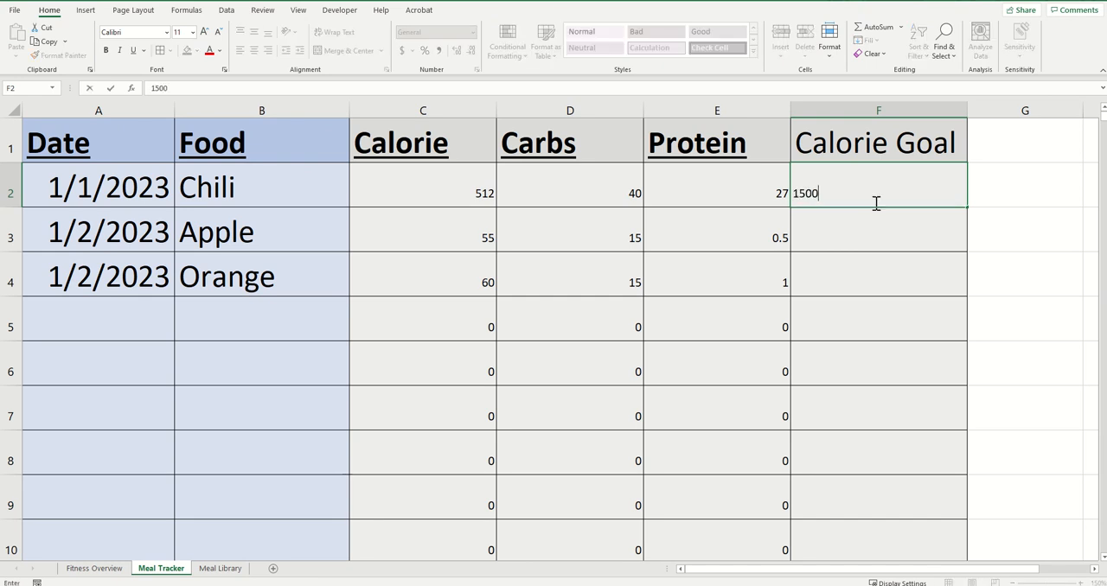
pyautogui.write('0')
pyautogui.press('Return')
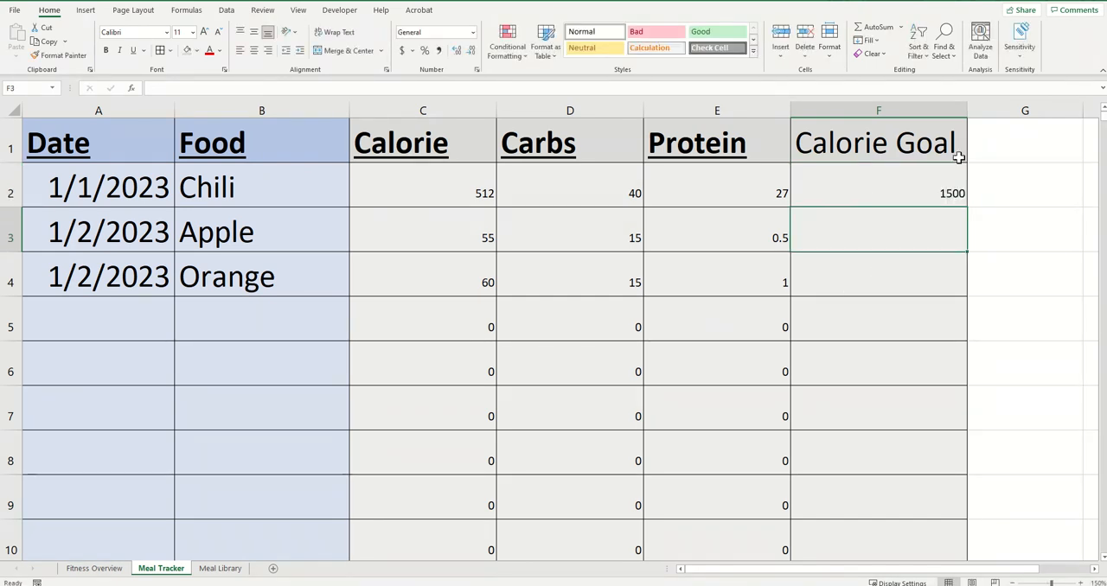
# Fill the calorie goal from F2 down the Calorie Goal column to row 1000
pyautogui.click(893, 190)
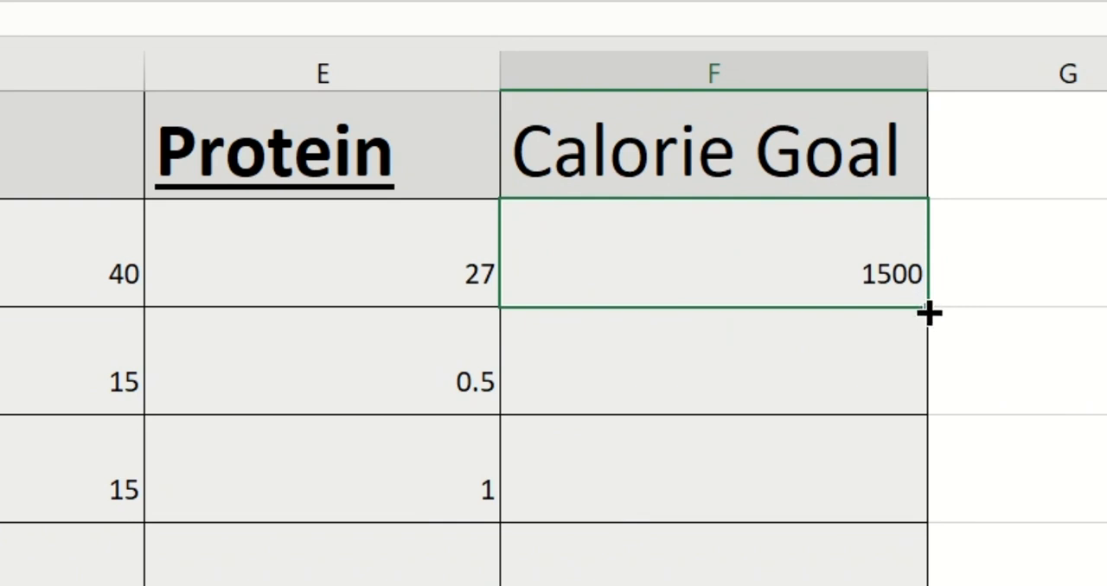
pyautogui.doubleClick(927, 315)
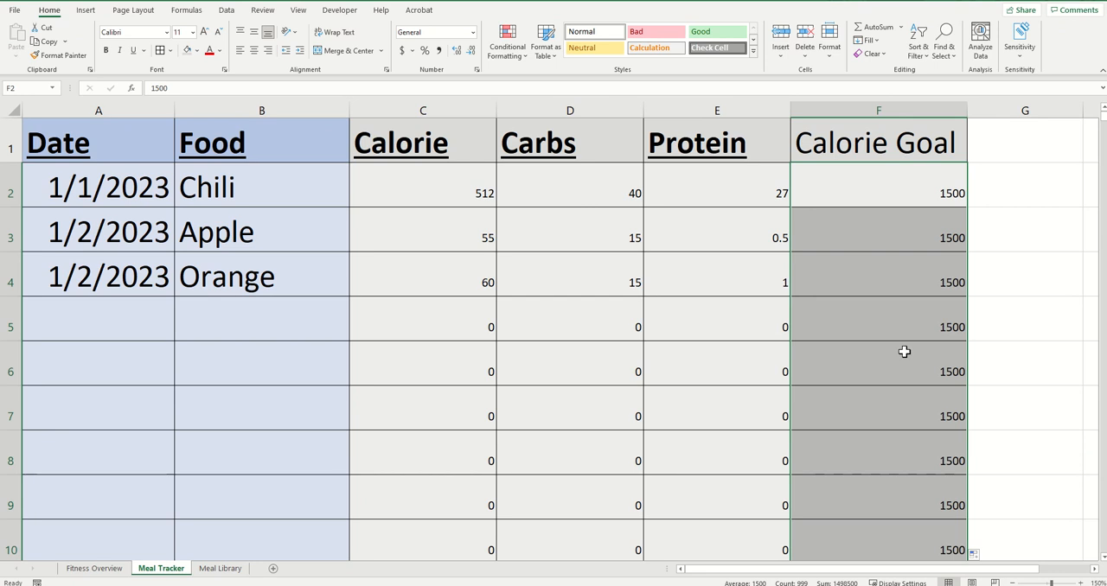
pyautogui.scroll(-14, 904, 351)
pyautogui.scroll(14, 904, 397)
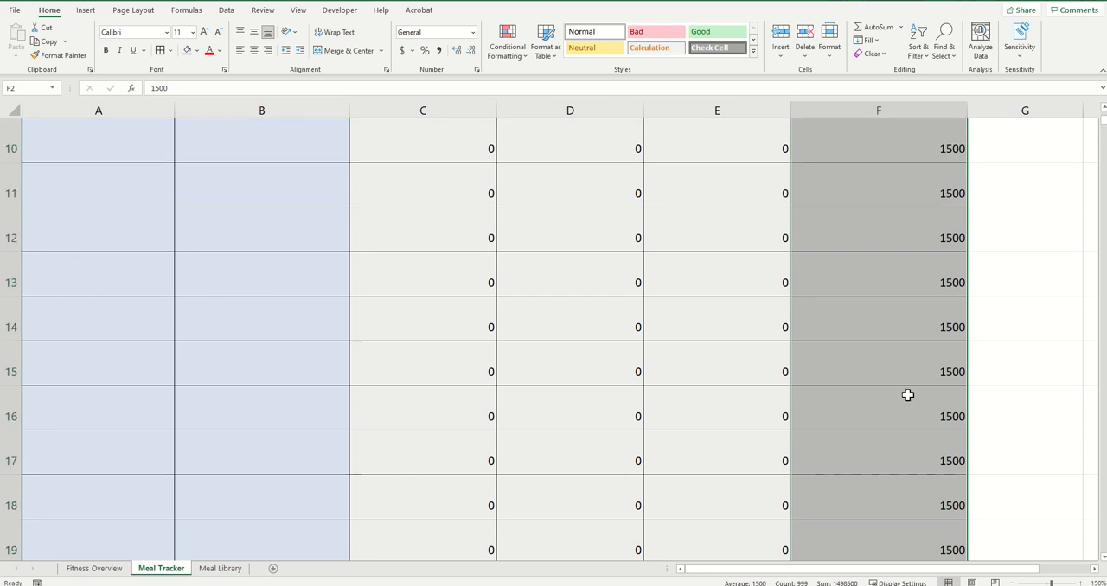
pyautogui.click(998, 302)
pyautogui.click(941, 198)
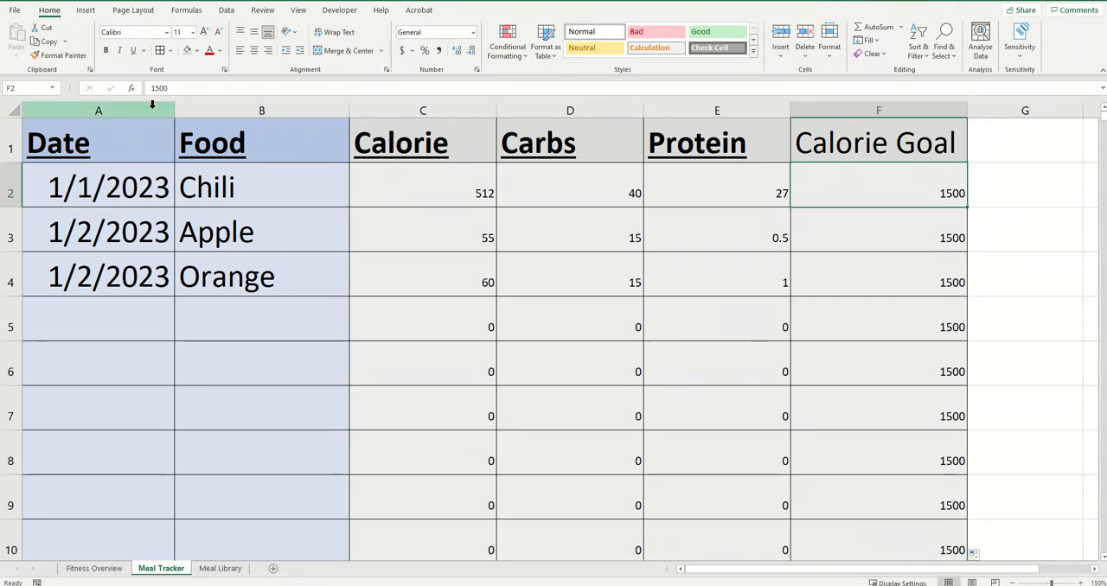
# Insert a PivotChart from the whole Meal Tracker sheet on a new worksheet and move it clear of the PivotTable
pyautogui.click(14, 109)
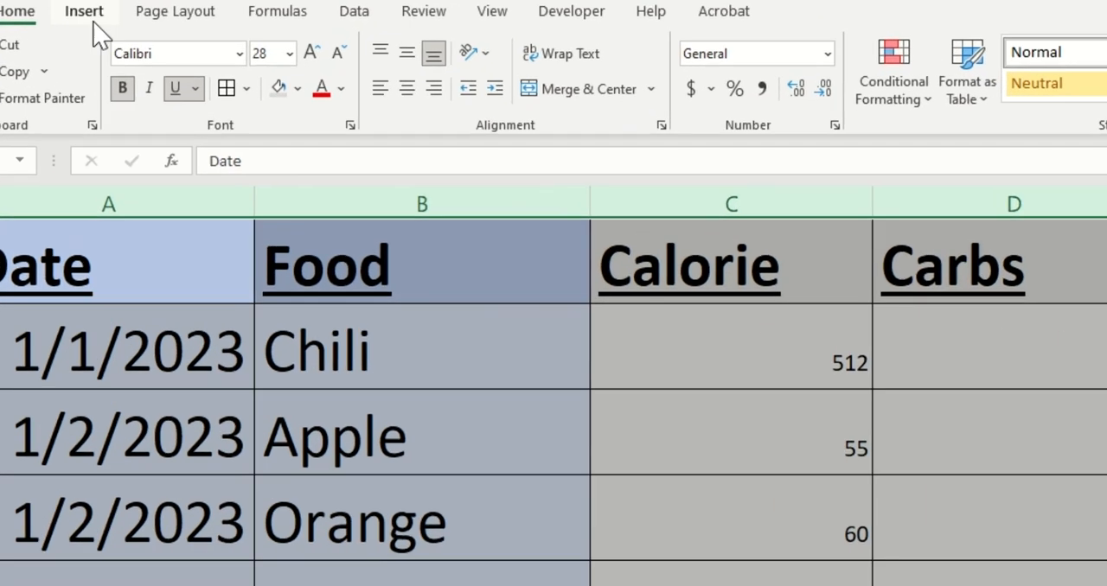
pyautogui.click(83, 23)
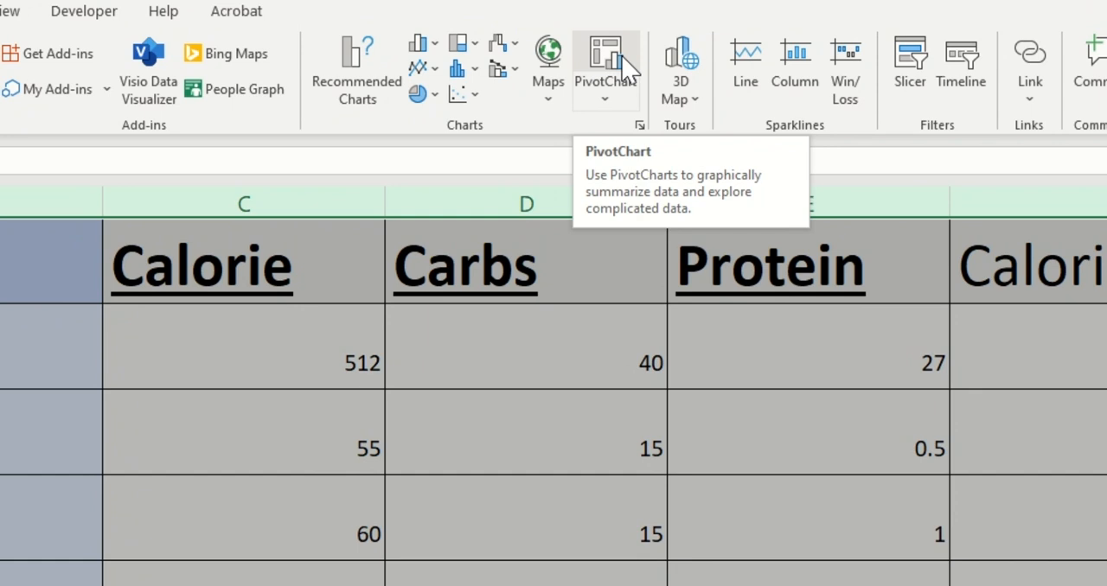
pyautogui.click(623, 67)
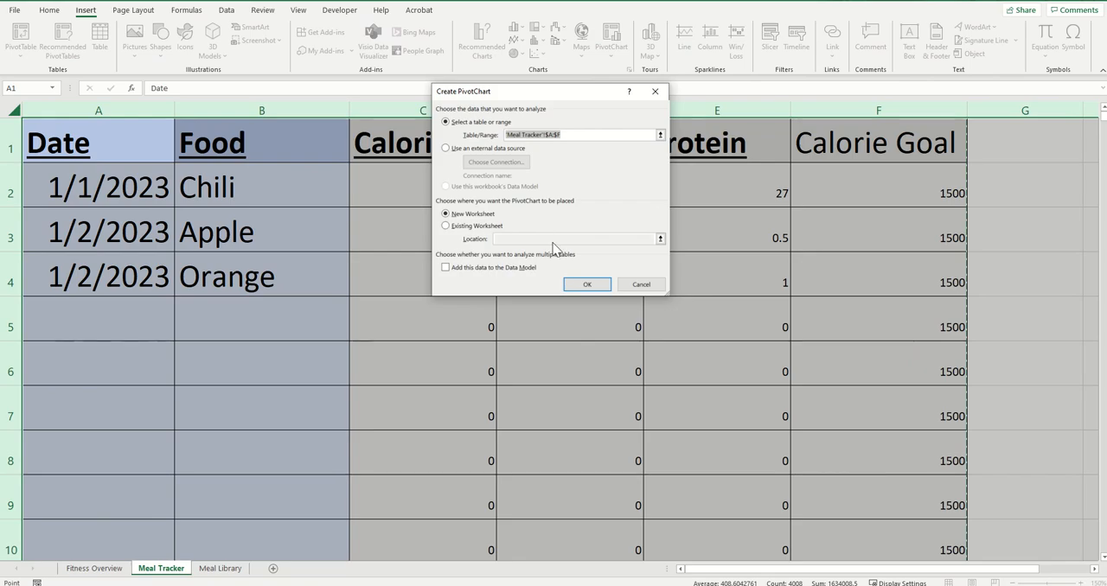
pyautogui.click(587, 288)
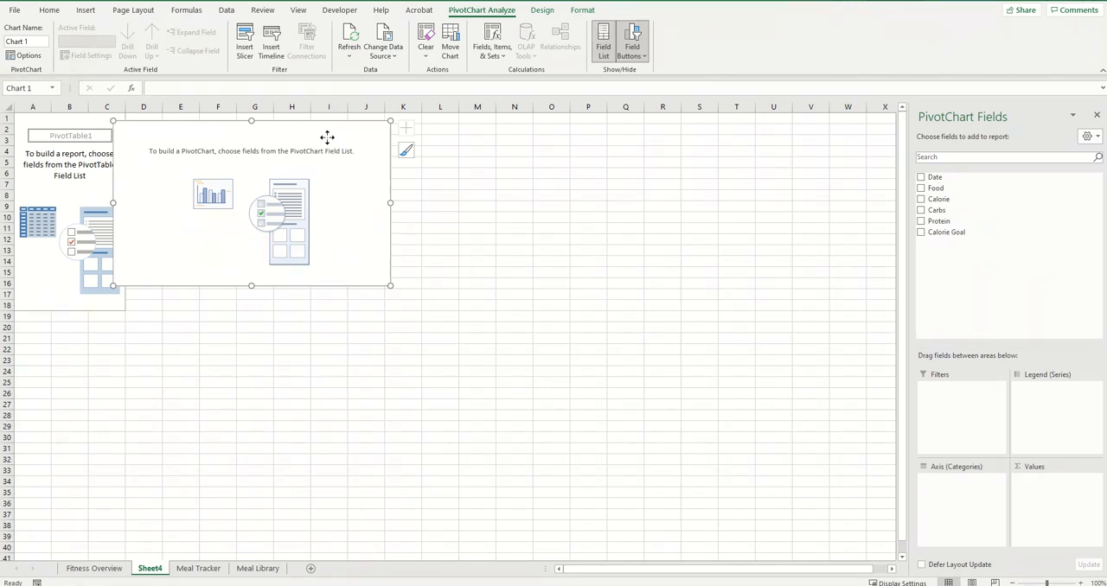
pyautogui.moveTo(327, 141); pyautogui.dragTo(392, 176)
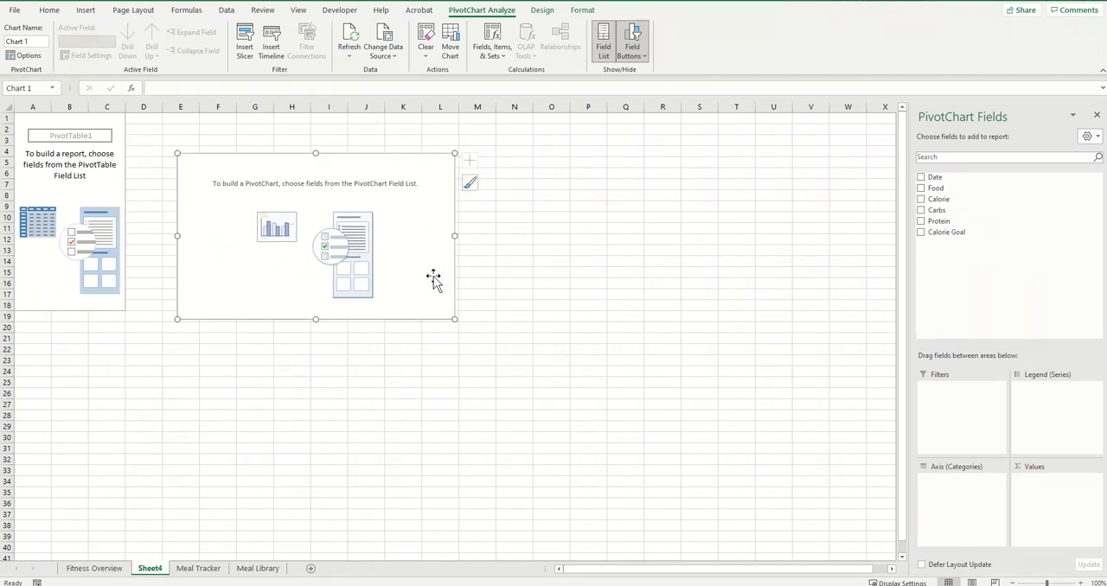
pyautogui.moveTo(435, 280); pyautogui.dragTo(465, 295)
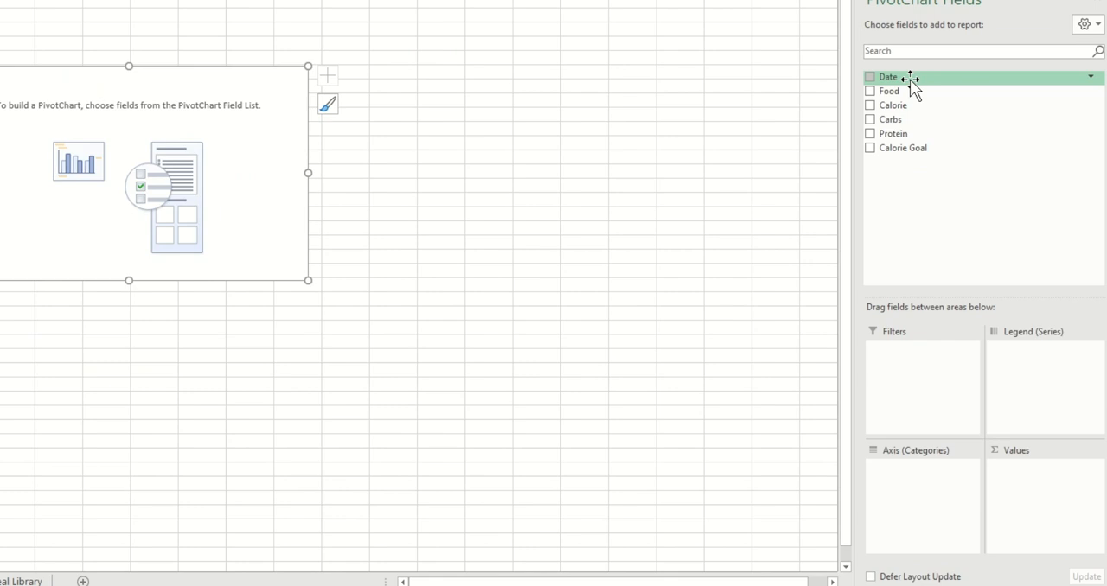
# Place Date on the PivotChart's category axis, add Calorie and Calorie Goal as values, and reposition the chart slightly
pyautogui.moveTo(909, 79); pyautogui.dragTo(909, 491)
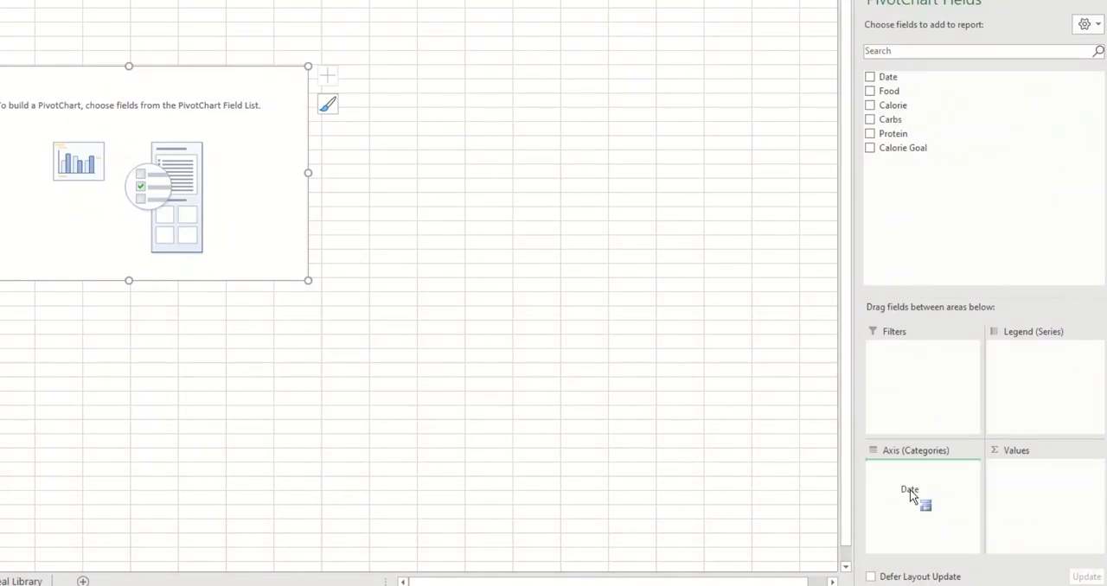
pyautogui.moveTo(910, 491); pyautogui.dragTo(906, 485)
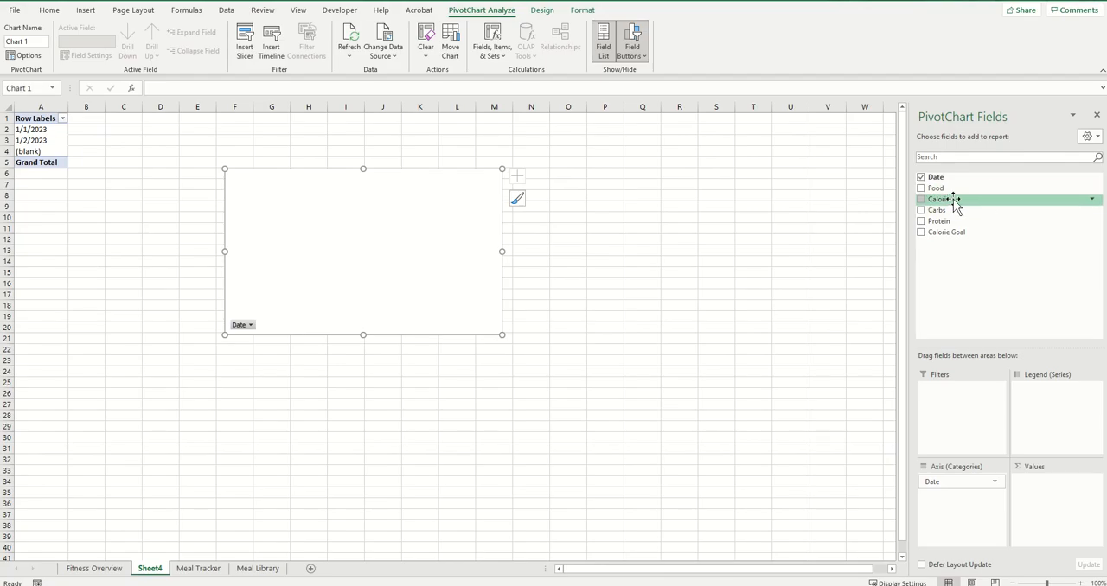
pyautogui.moveTo(948, 205); pyautogui.dragTo(1040, 492)
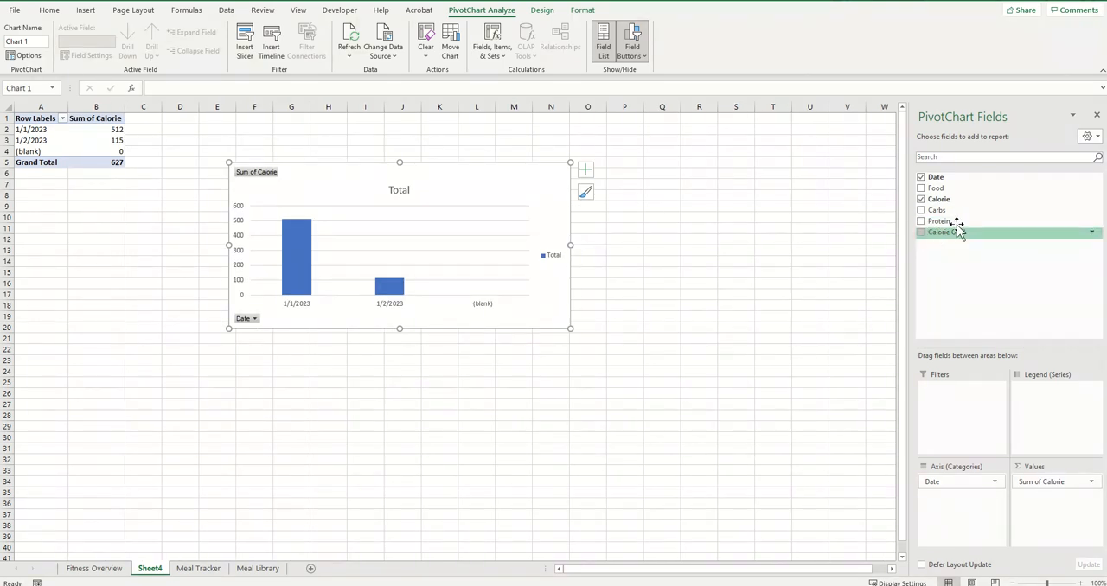
pyautogui.moveTo(952, 234); pyautogui.dragTo(1044, 499)
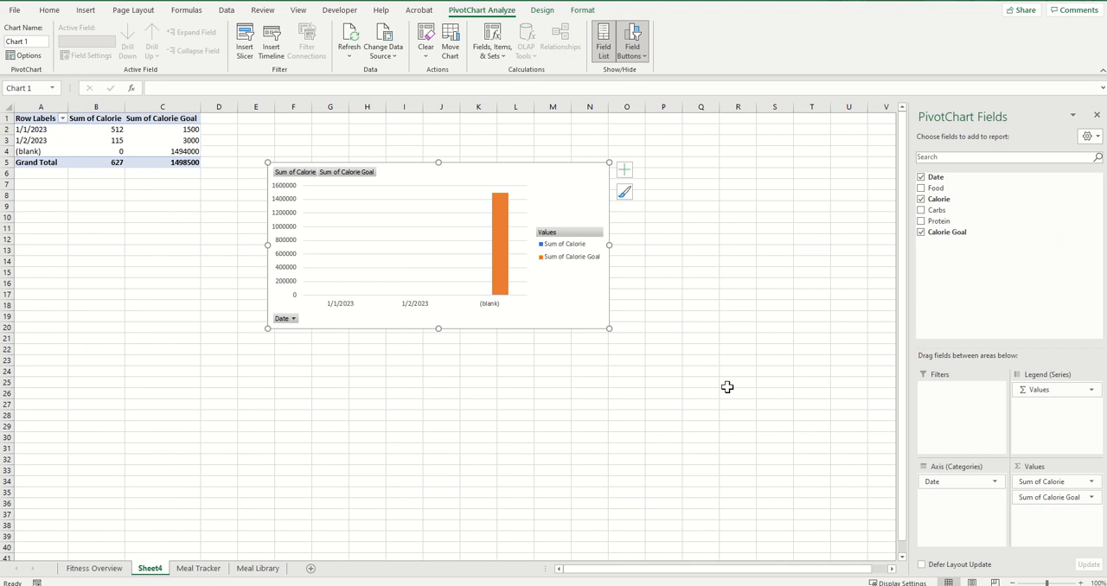
pyautogui.moveTo(586, 182); pyautogui.dragTo(576, 156)
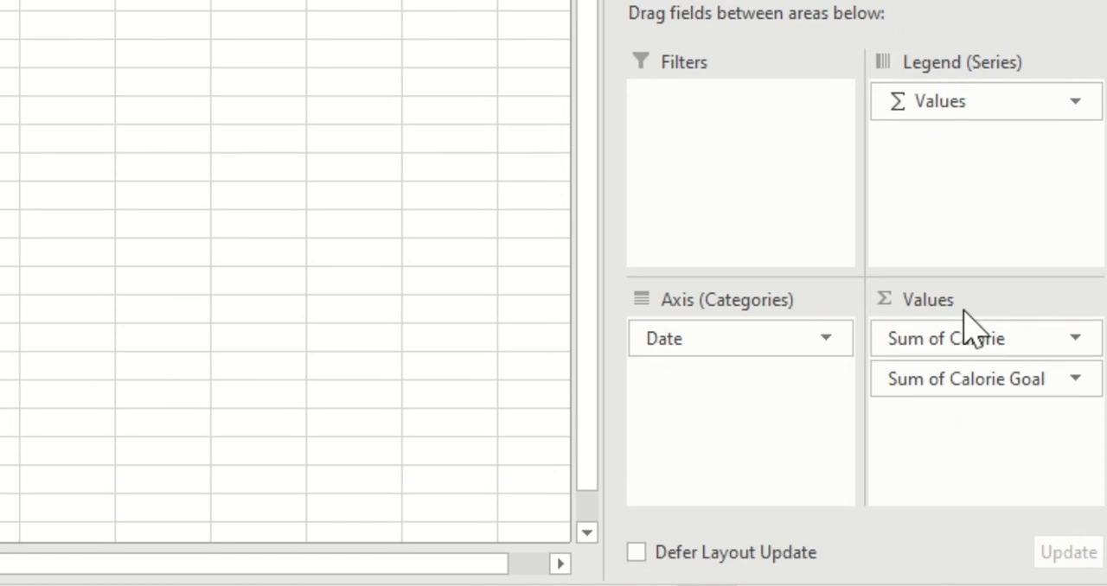
# Summarize the Calorie Goal value field by Average instead of Sum
pyautogui.click(1076, 382)
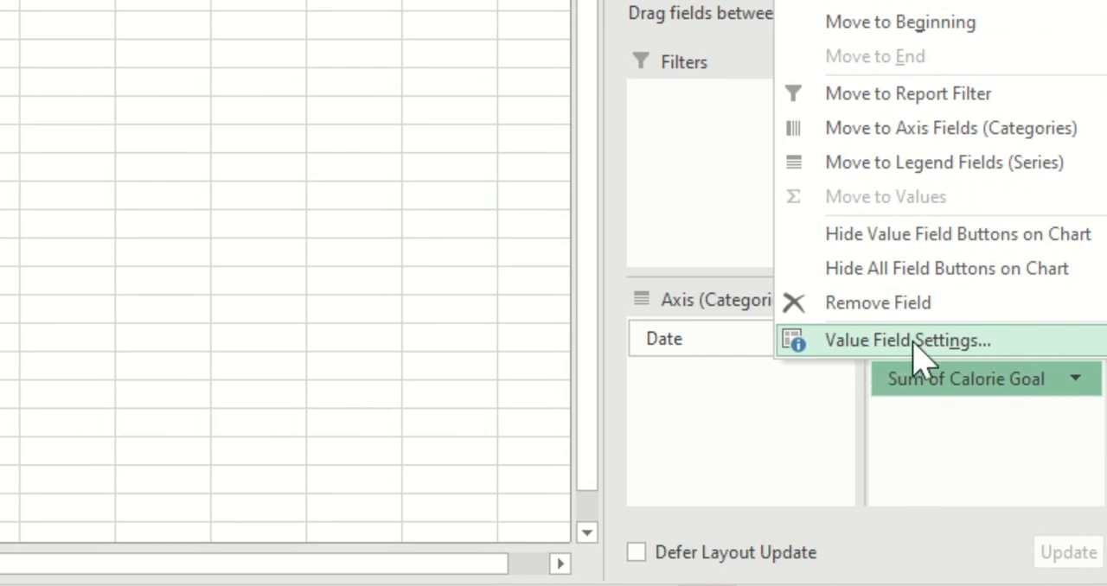
pyautogui.click(877, 343)
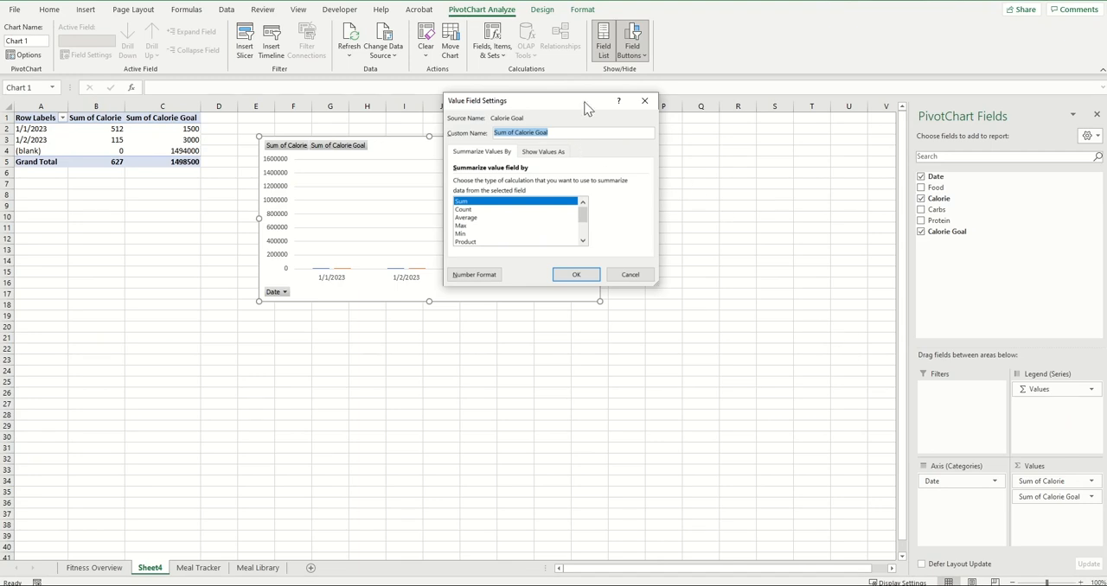
pyautogui.moveTo(585, 107); pyautogui.dragTo(569, 111)
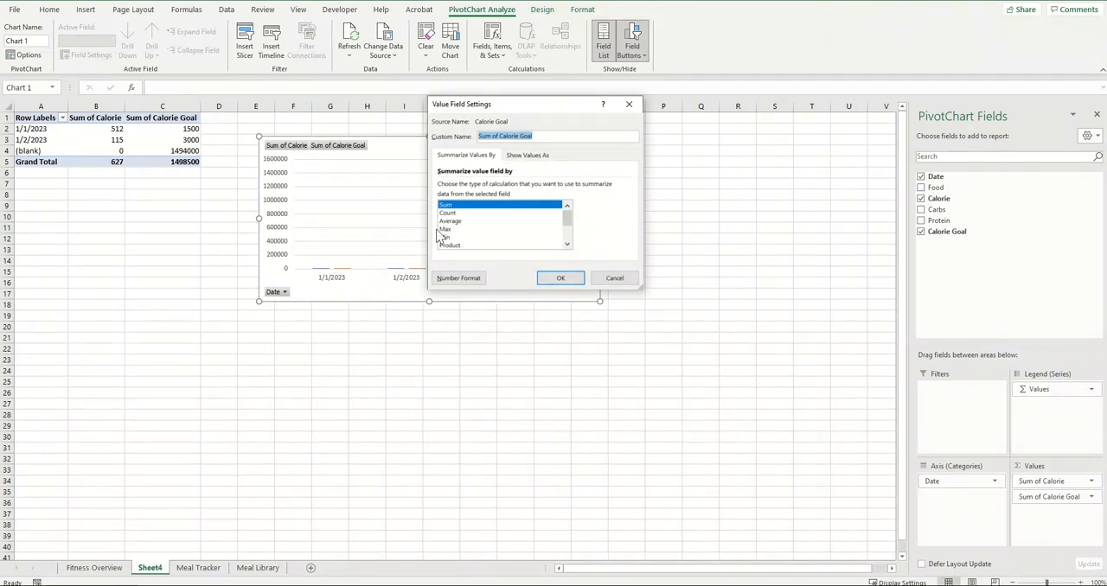
pyautogui.click(461, 221)
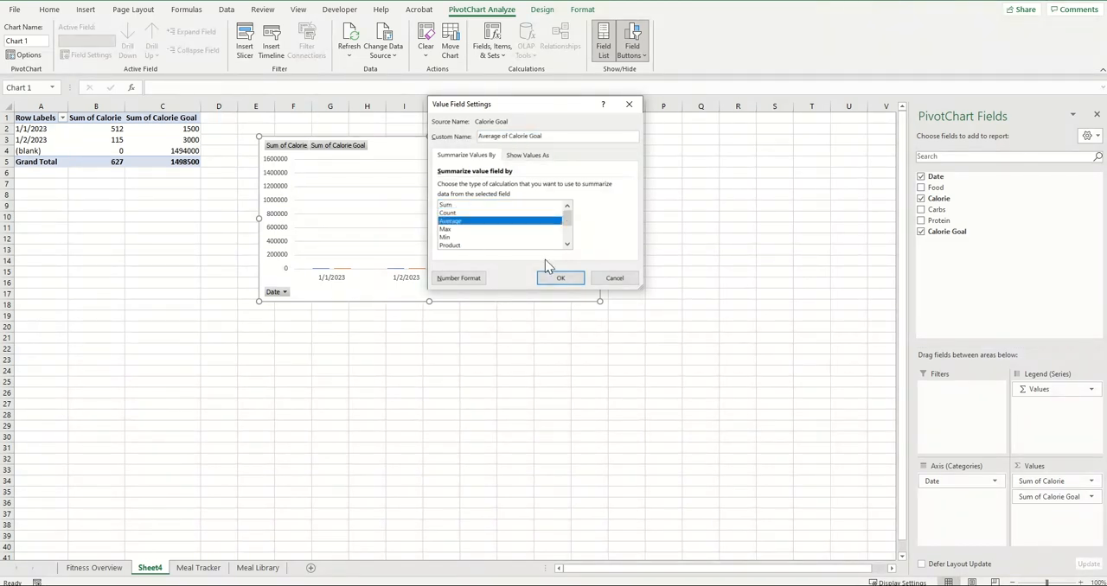
pyautogui.click(560, 278)
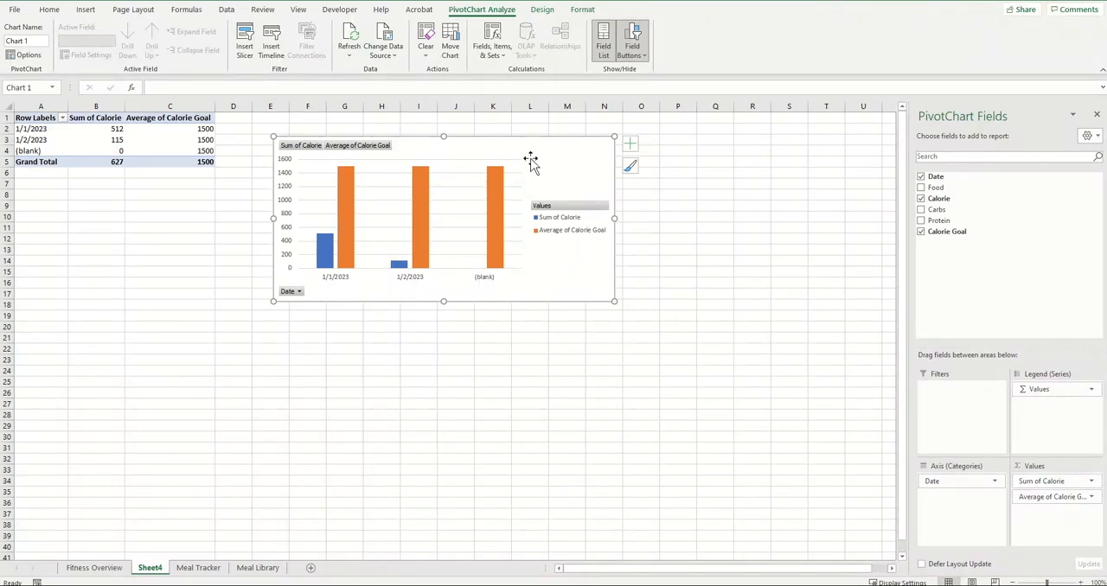
pyautogui.press('Escape')
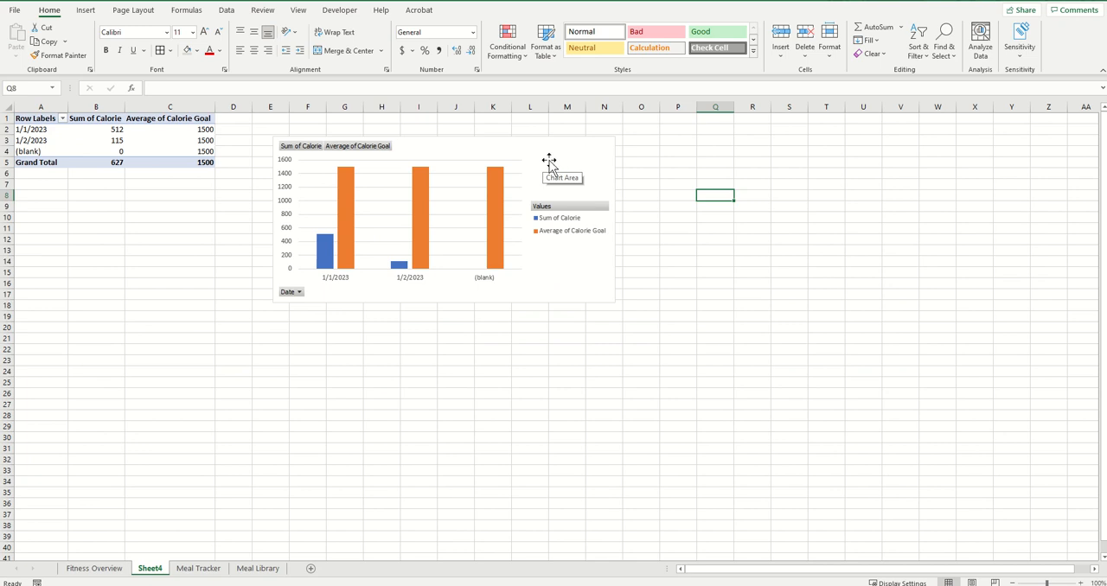
# Change the PivotChart to a Clustered Column - Line combo with Sum of Calorie as columns and Average of Calorie Goal as a line
pyautogui.click(547, 160)
pyautogui.rightClick(547, 160)
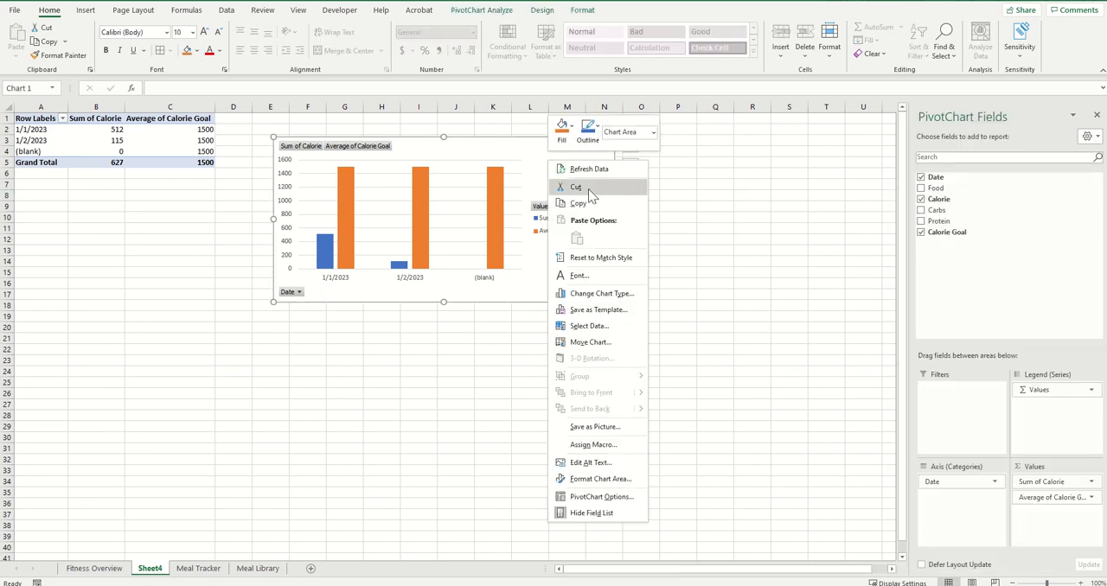
pyautogui.click(595, 296)
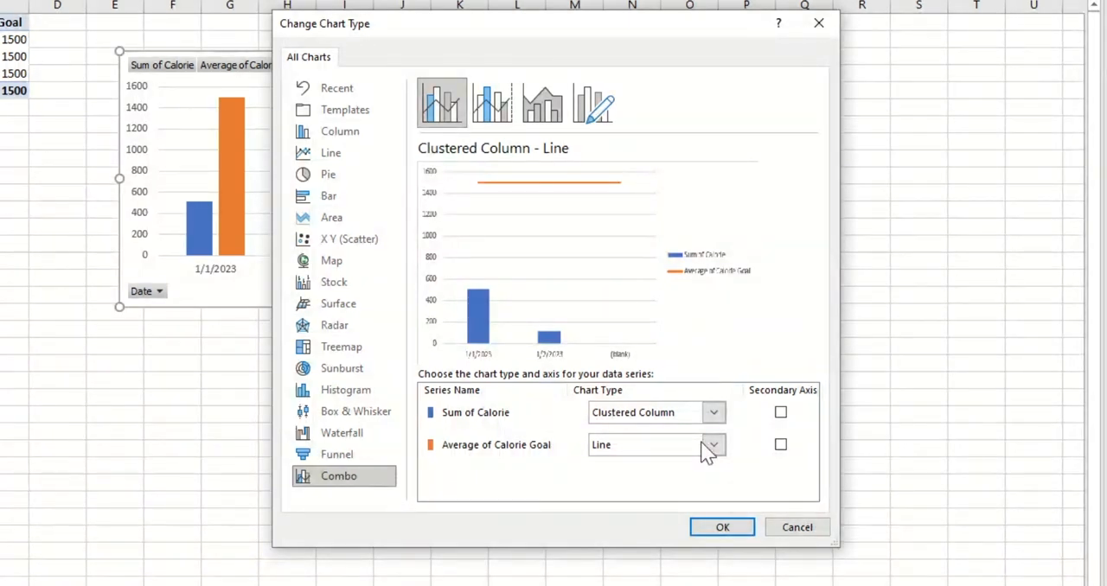
pyautogui.click(723, 529)
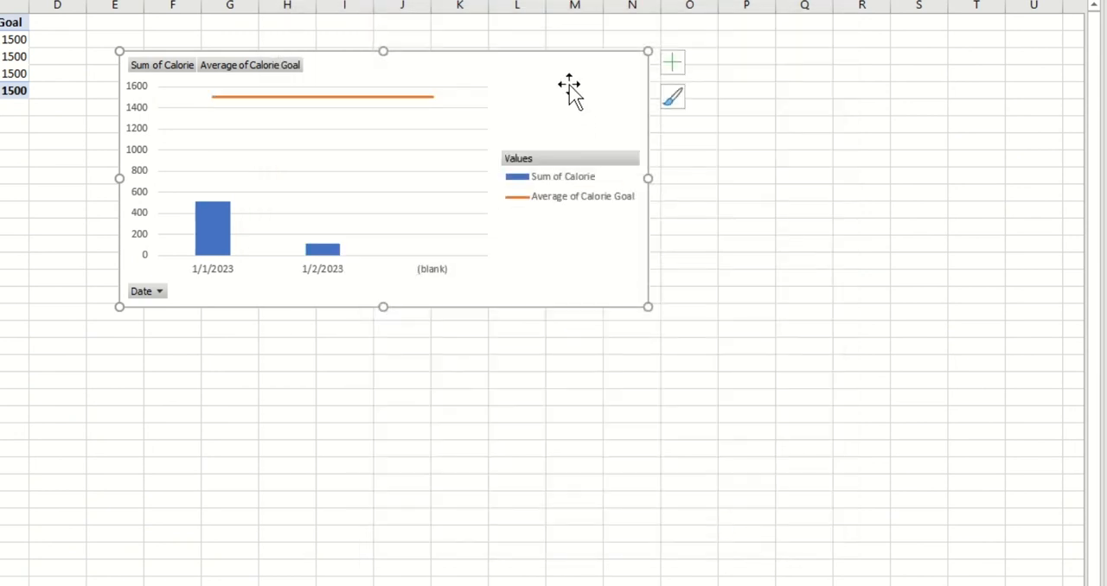
# Move and enlarge the combo chart, and filter the (blank) entry out of its Date field
pyautogui.moveTo(568, 91); pyautogui.dragTo(583, 138)
pyautogui.moveTo(663, 348); pyautogui.dragTo(747, 399)
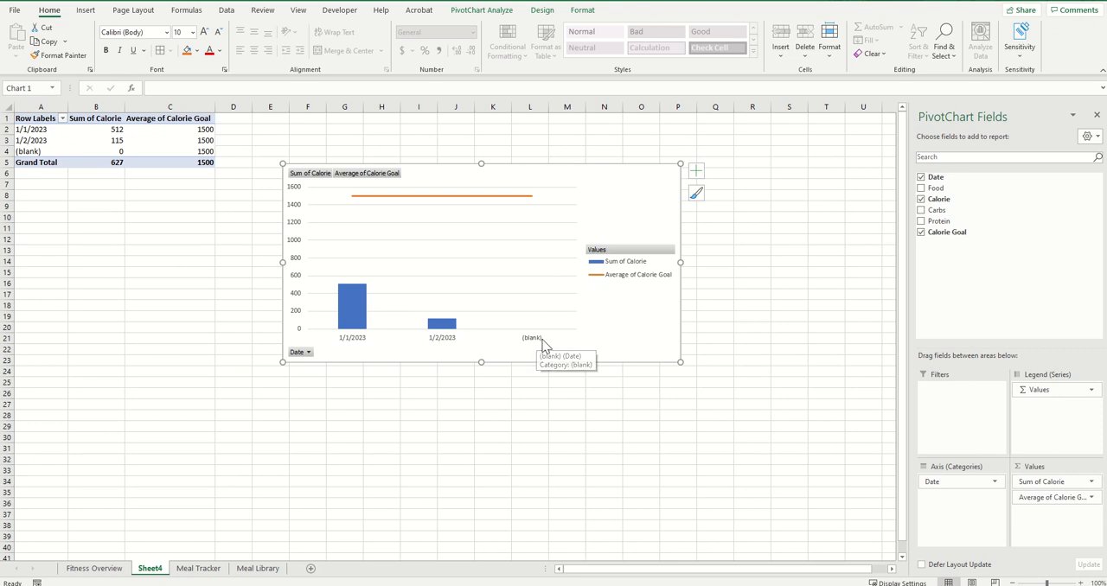
pyautogui.click(309, 352)
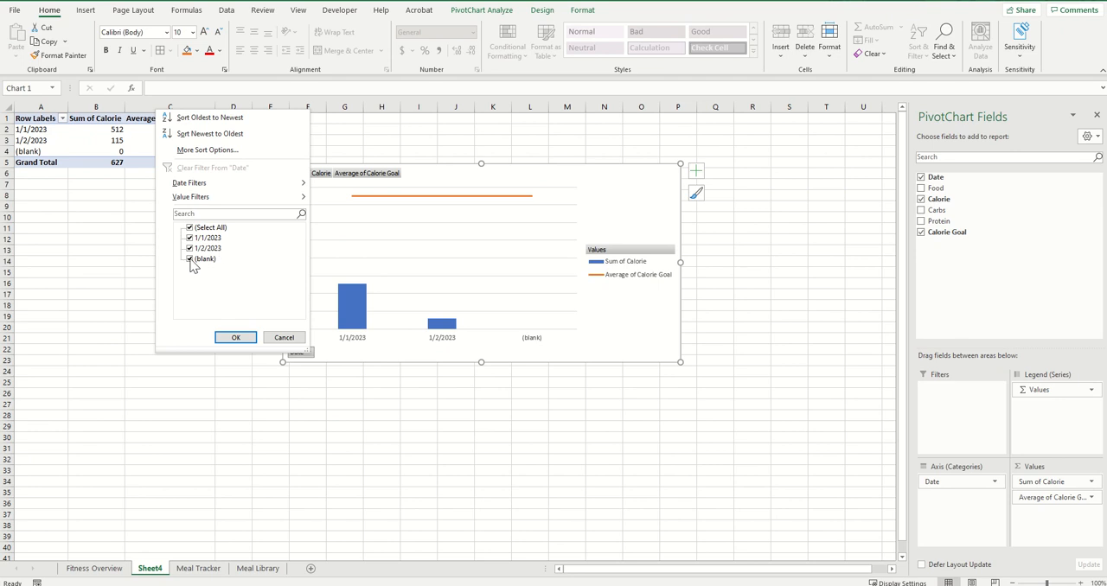
pyautogui.click(190, 259)
pyautogui.click(235, 338)
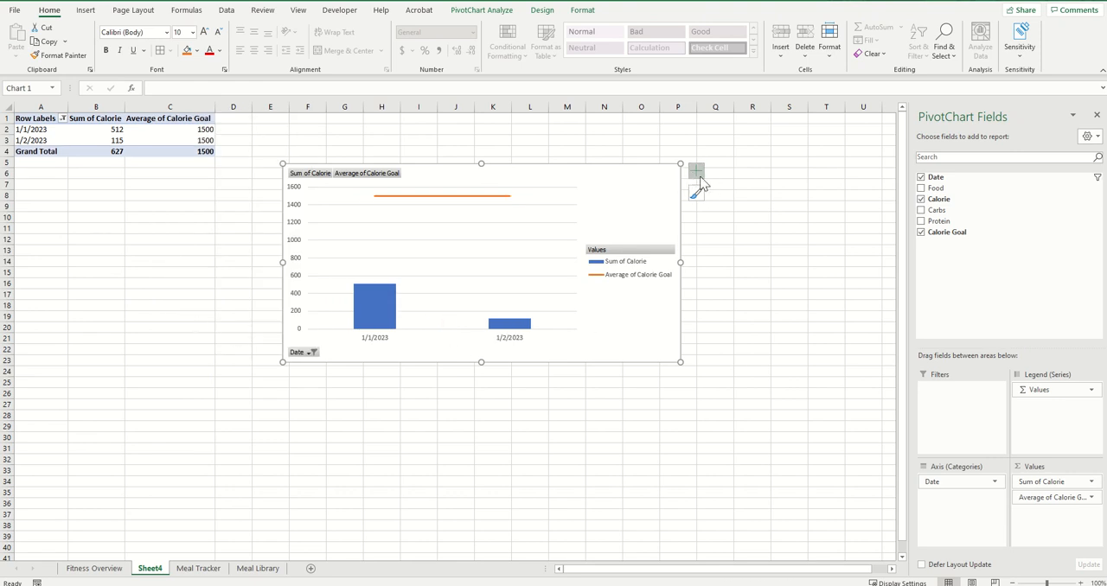
# Add axis titles and a chart title to the PivotChart and enlarge it toward its lower-left corner
pyautogui.click(697, 174)
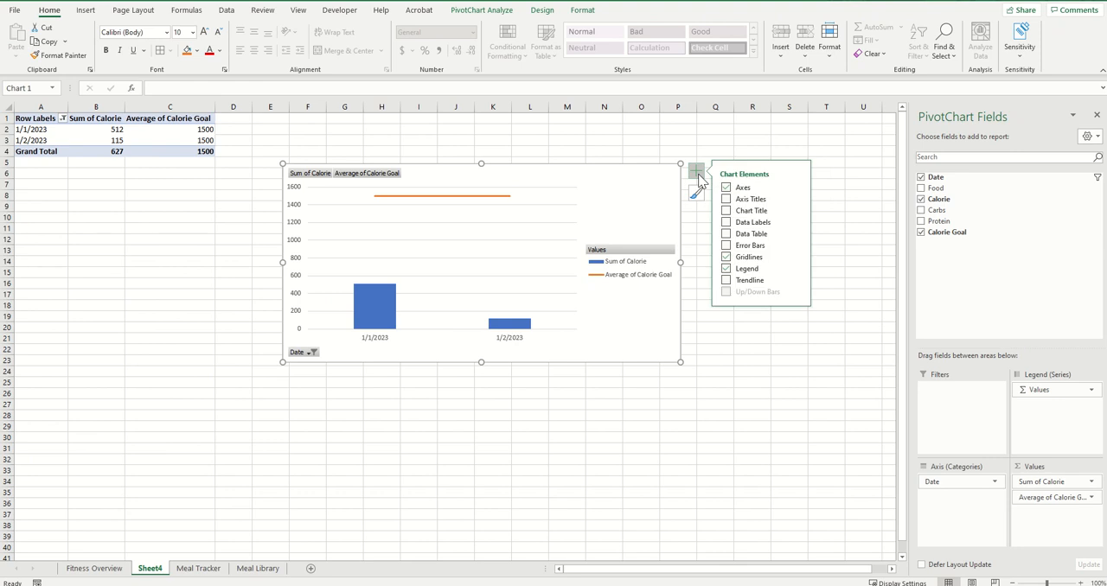
pyautogui.click(727, 200)
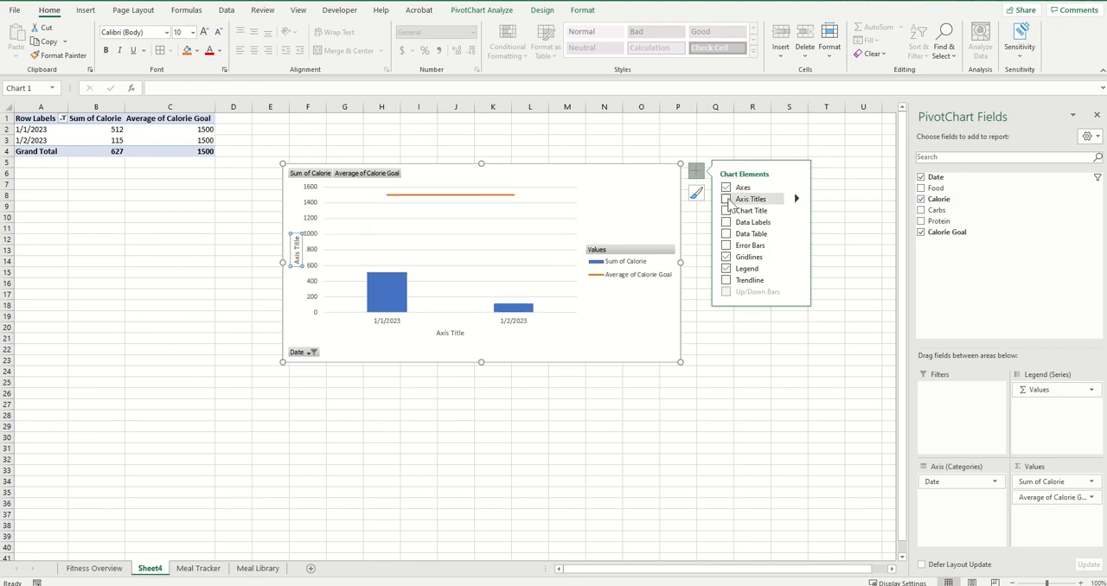
pyautogui.click(727, 210)
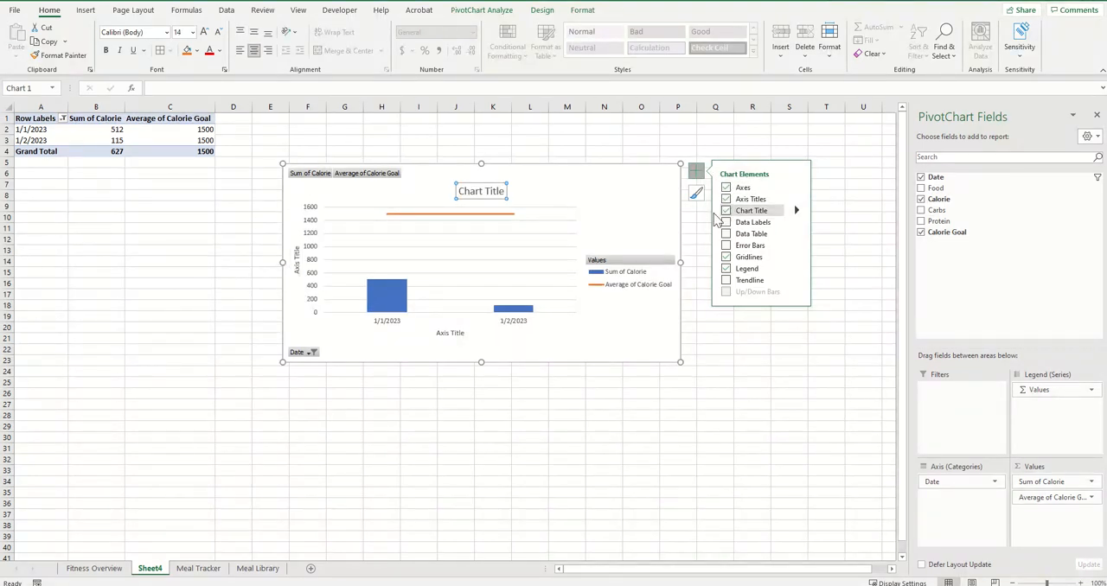
pyautogui.click(398, 355)
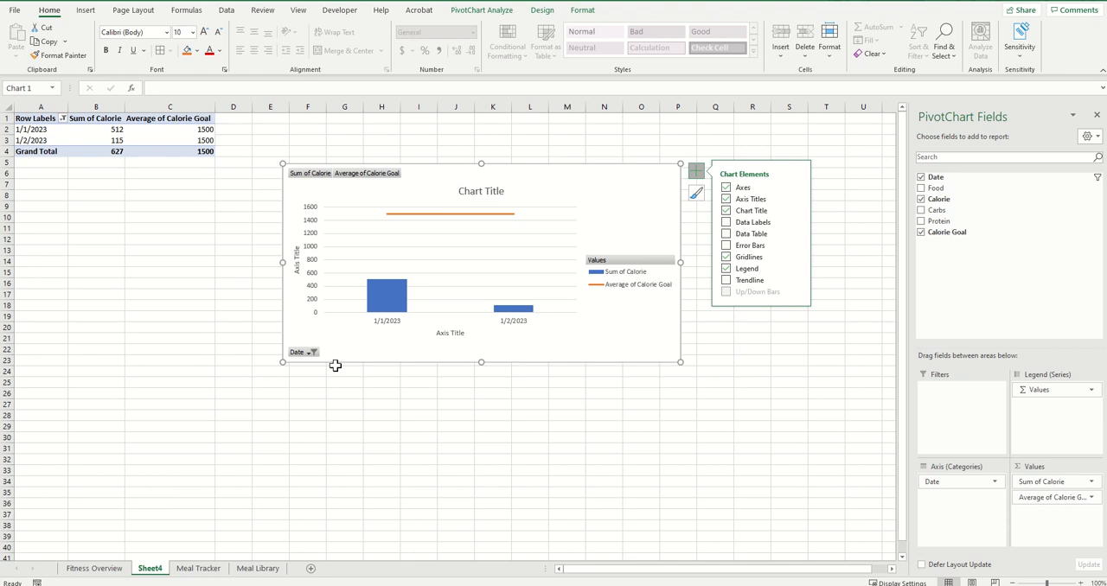
pyautogui.moveTo(283, 362); pyautogui.dragTo(173, 433)
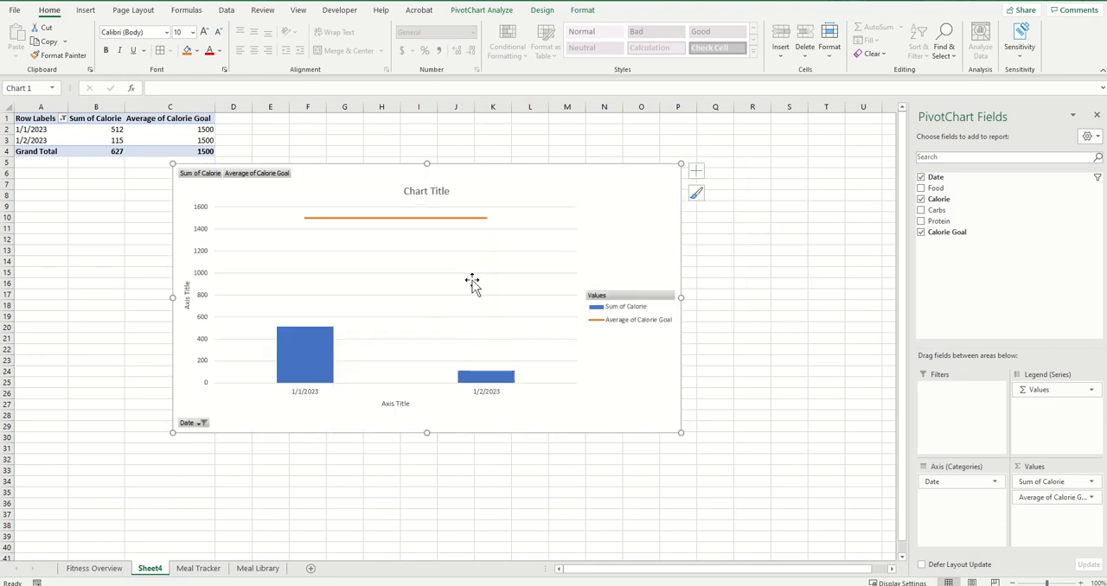
# Replace the chart title with Daily Calorie Tracker
pyautogui.click(424, 192)
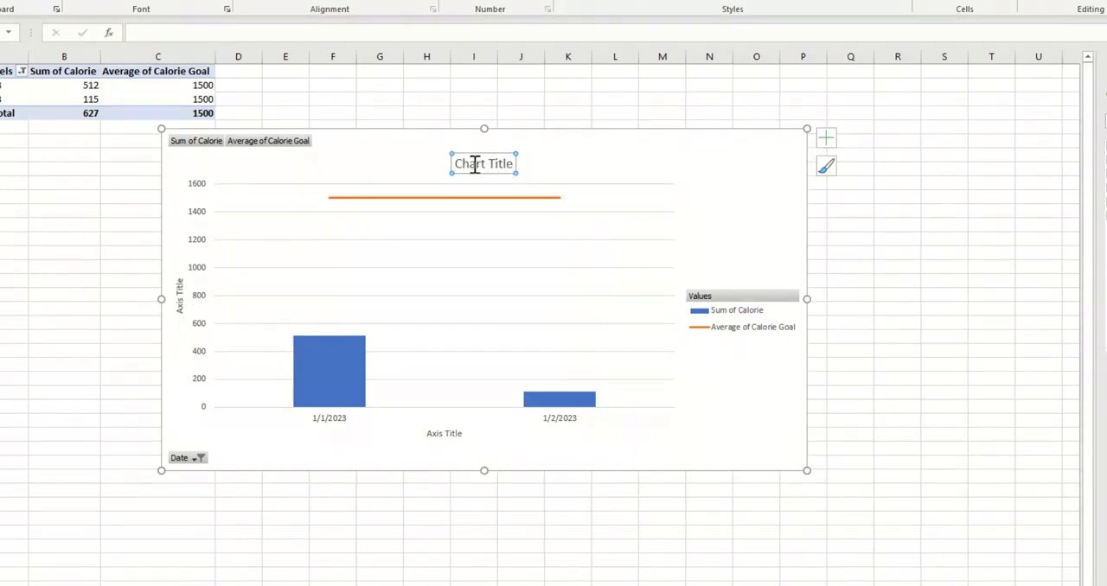
pyautogui.moveTo(455, 164); pyautogui.dragTo(523, 165)
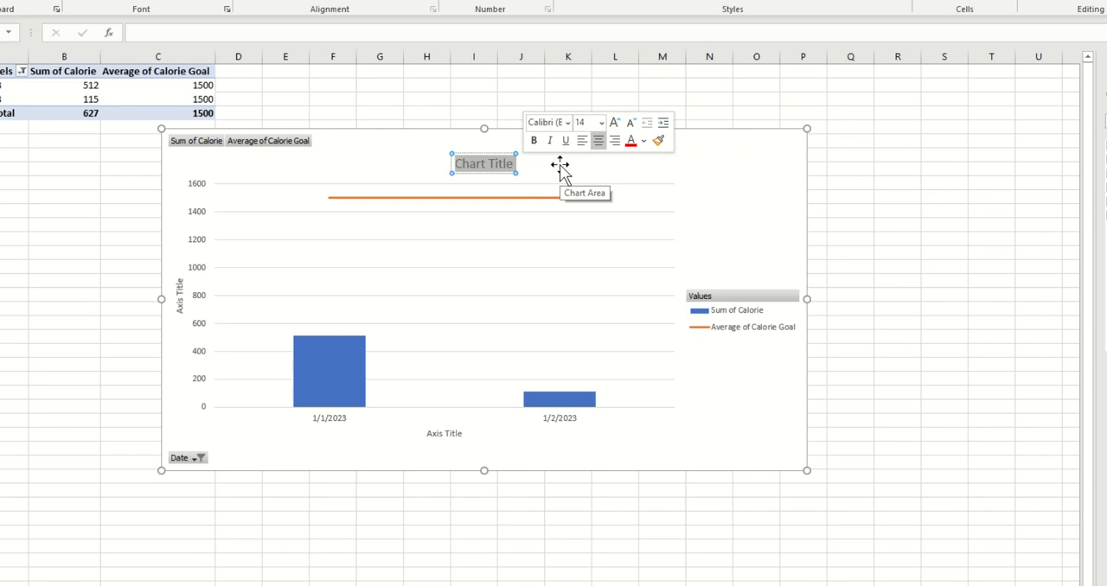
pyautogui.write('Dail')
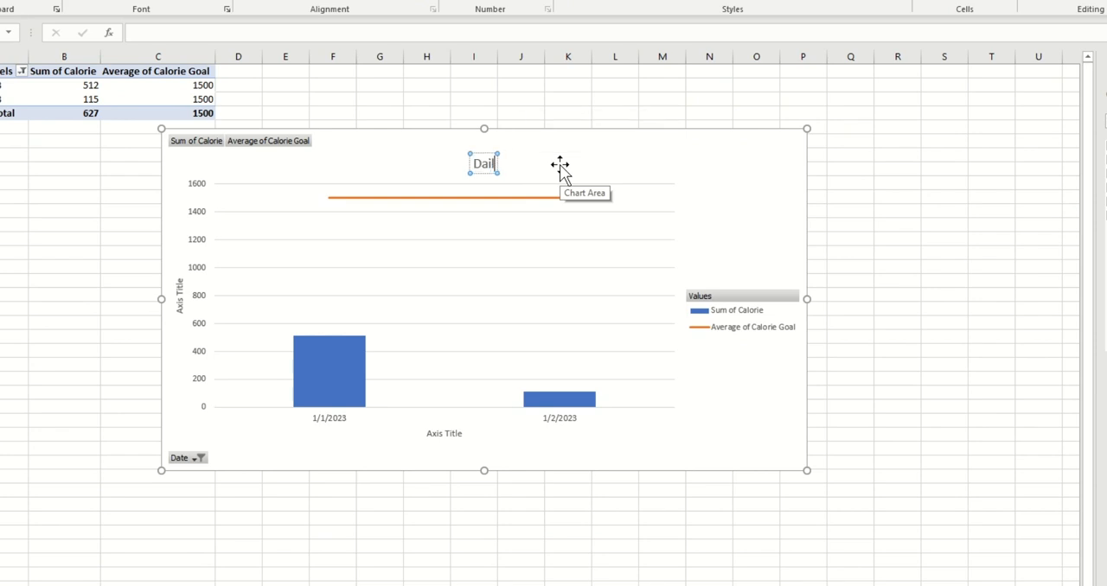
pyautogui.write('y Calorie')
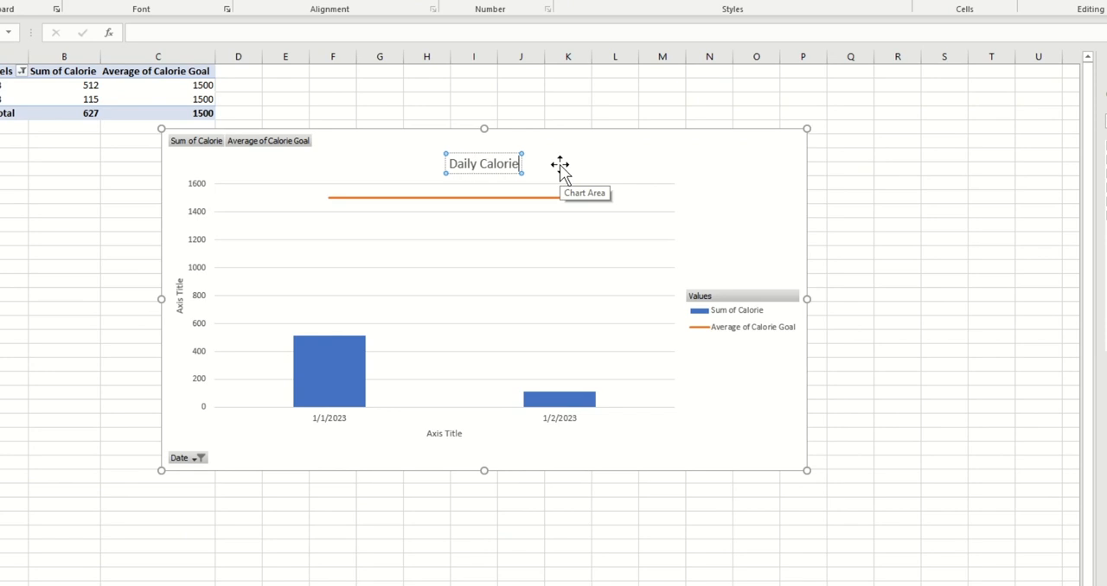
pyautogui.write(' Tracker')
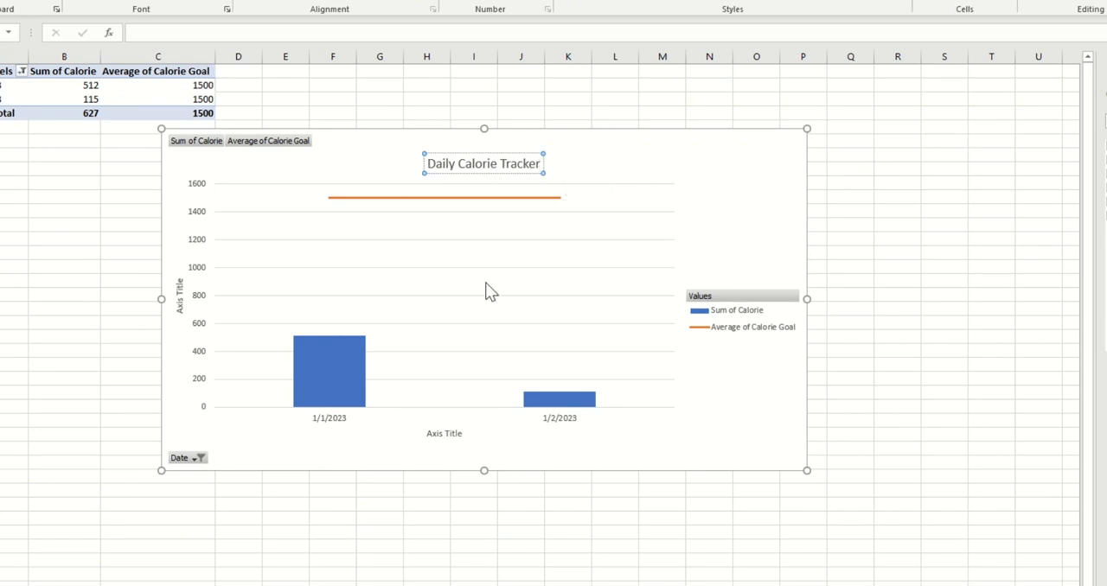
pyautogui.click(730, 445)
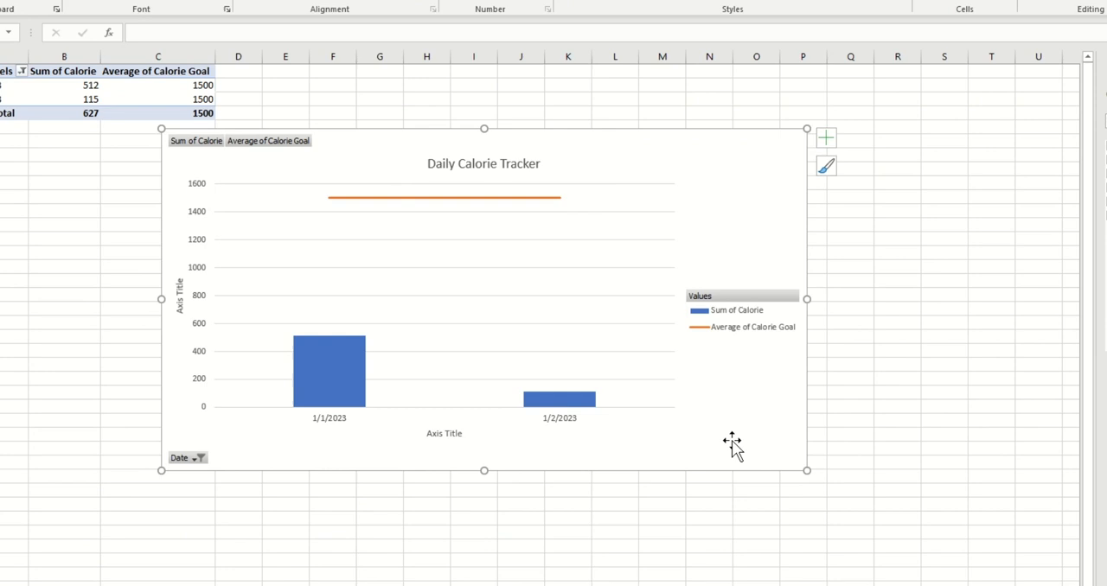
# Replace the chart's vertical axis title with Daily Calories and its horizontal axis title with Date
pyautogui.click(182, 303)
pyautogui.moveTo(178, 306); pyautogui.dragTo(174, 275)
pyautogui.press('Delete')
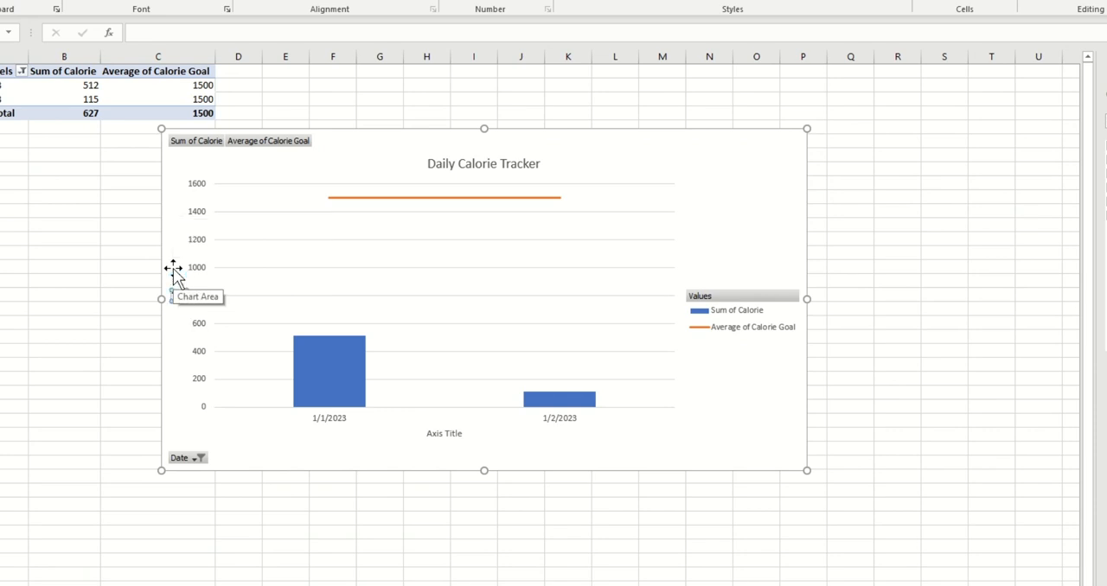
pyautogui.write('Daily Calories')
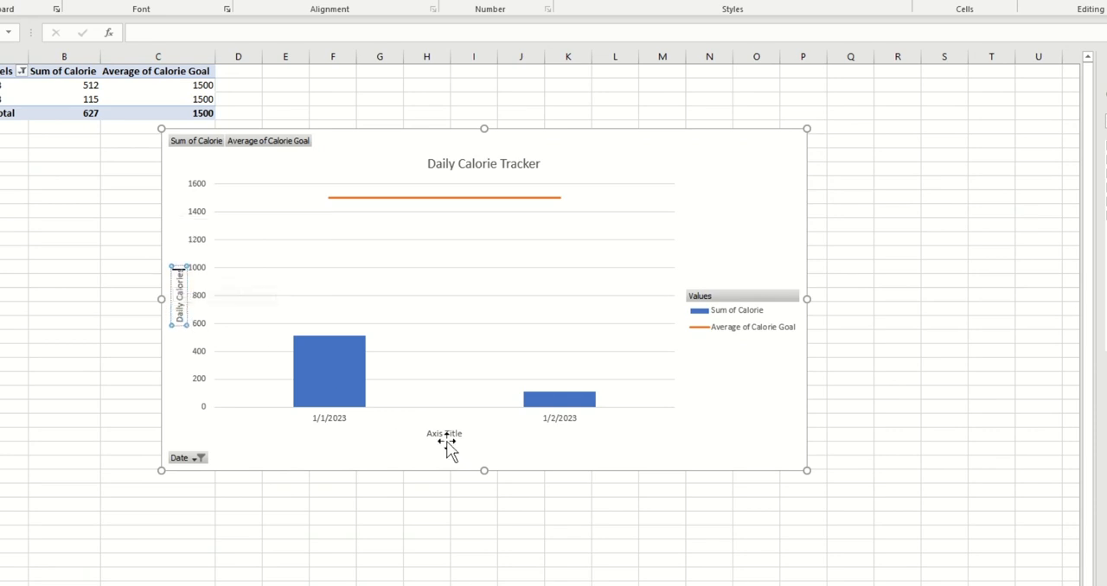
pyautogui.click(448, 434)
pyautogui.moveTo(428, 436); pyautogui.dragTo(533, 437)
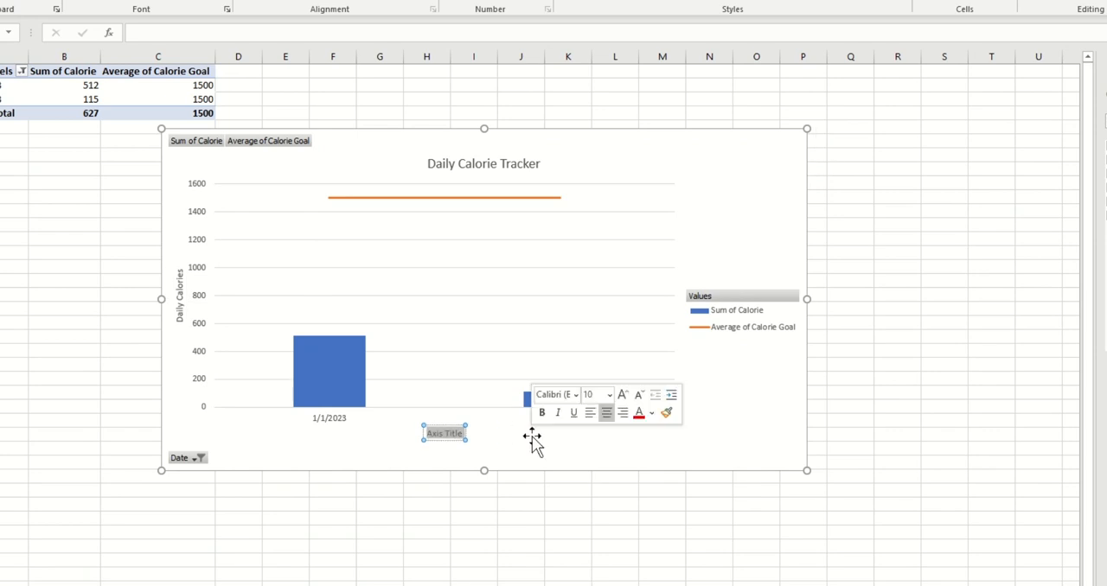
pyautogui.write('Date')
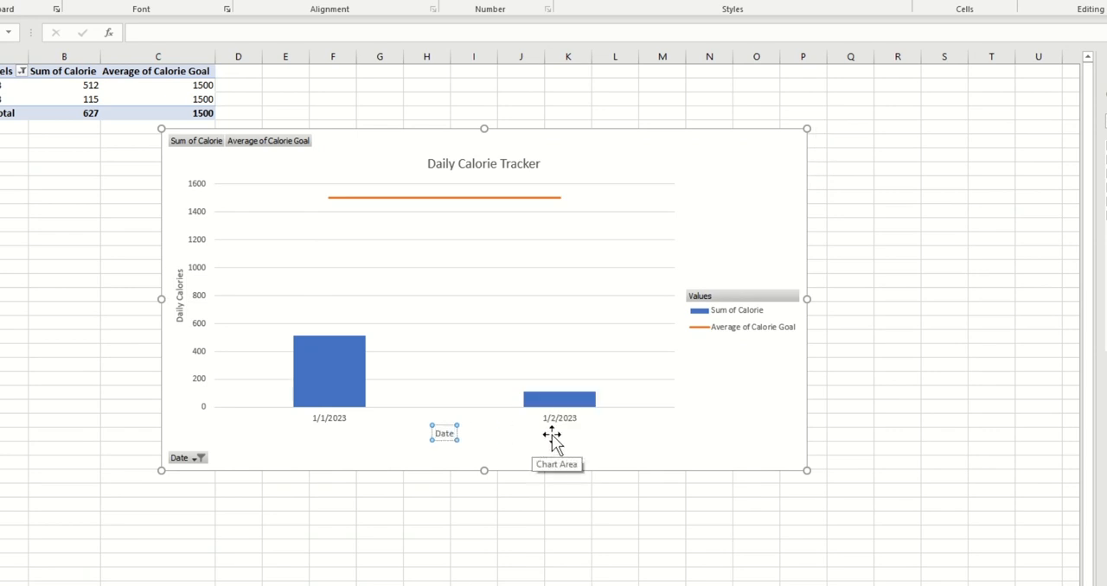
pyautogui.click(761, 440)
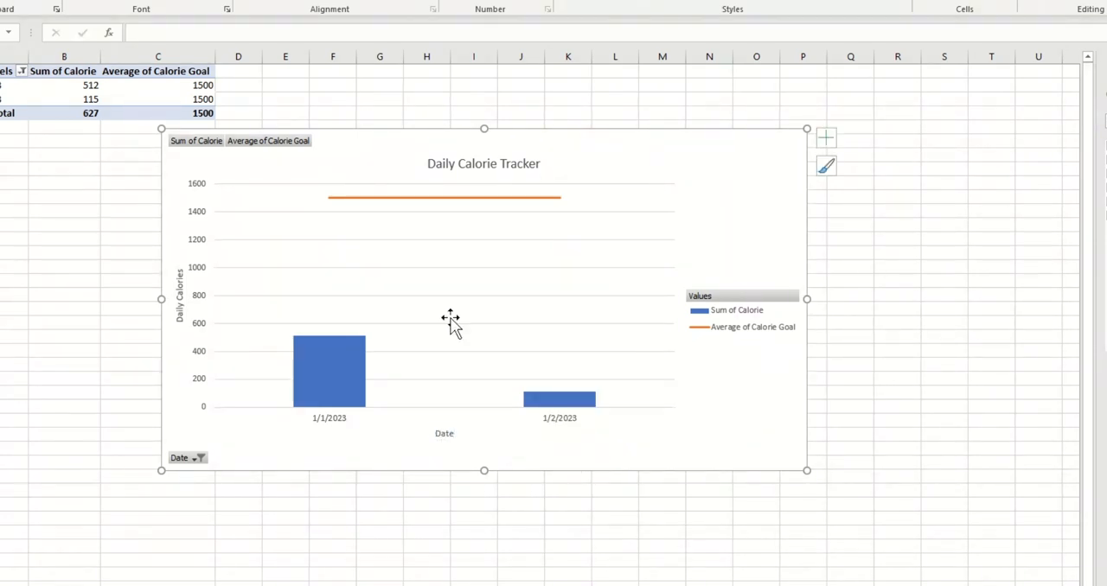
# Move the PivotChart slightly up and away from the pivot table, and widen it slightly
pyautogui.moveTo(391, 141); pyautogui.dragTo(476, 124)
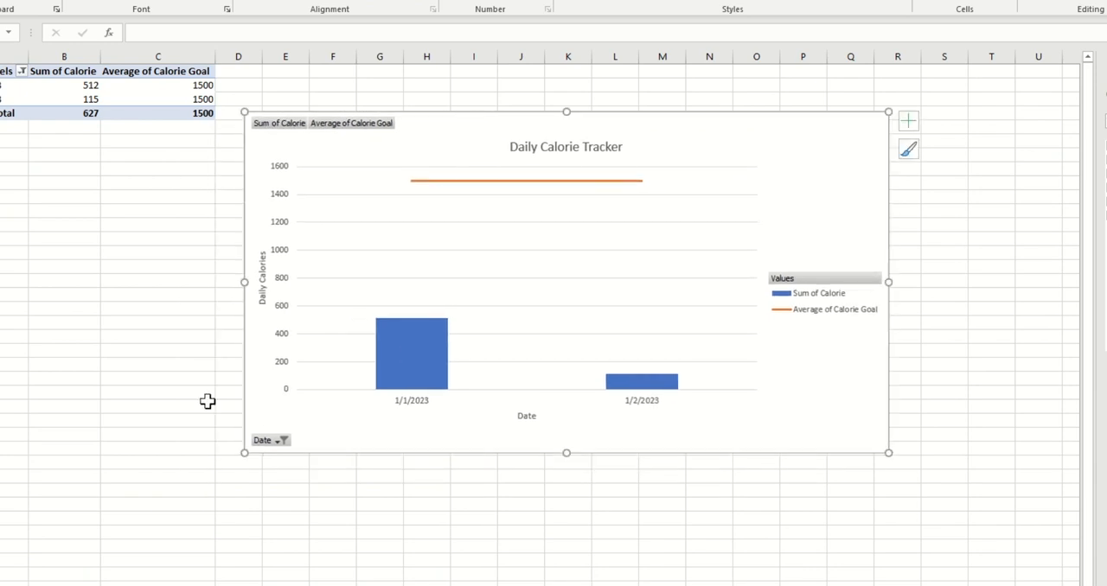
pyautogui.moveTo(244, 283); pyautogui.dragTo(215, 283)
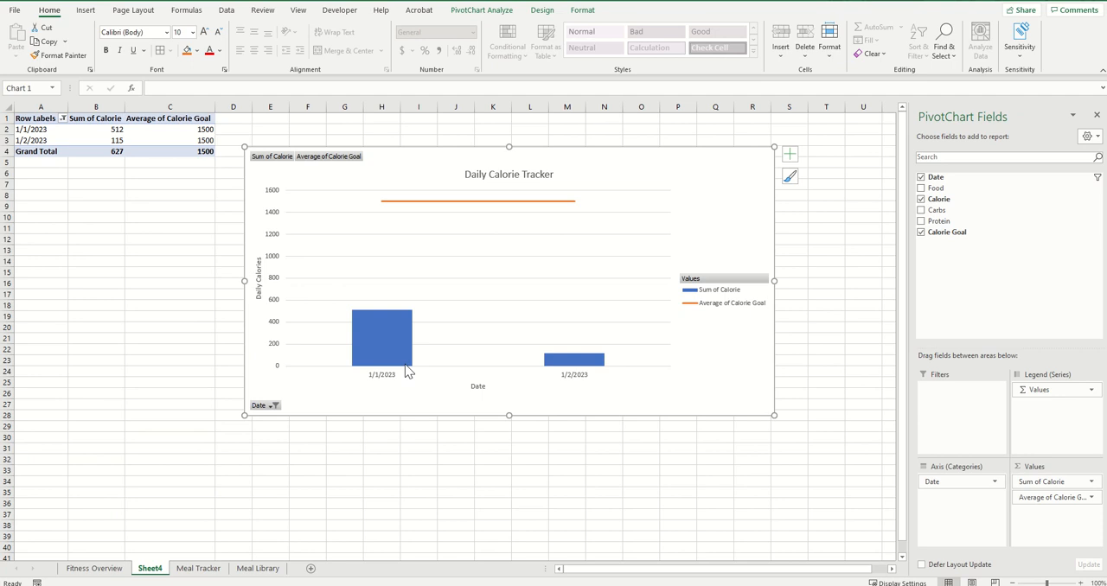
pyautogui.moveTo(406, 338)
# On the Meal Tracker sheet, copy the date 1/2/2023 from cell A4 into cells A5 and A6
pyautogui.click(198, 568)
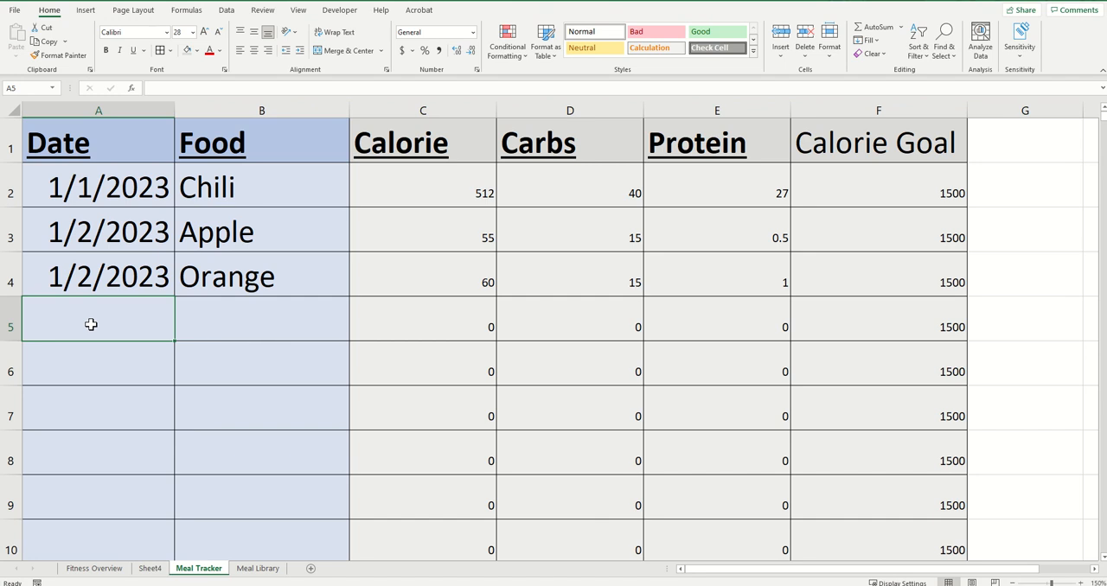
pyautogui.press('Up')
pyautogui.hotkey('ctrl', 'c')
pyautogui.press('Down')
pyautogui.hotkey('ctrl', 'v')
pyautogui.press('Down')
pyautogui.hotkey('ctrl', 'v')
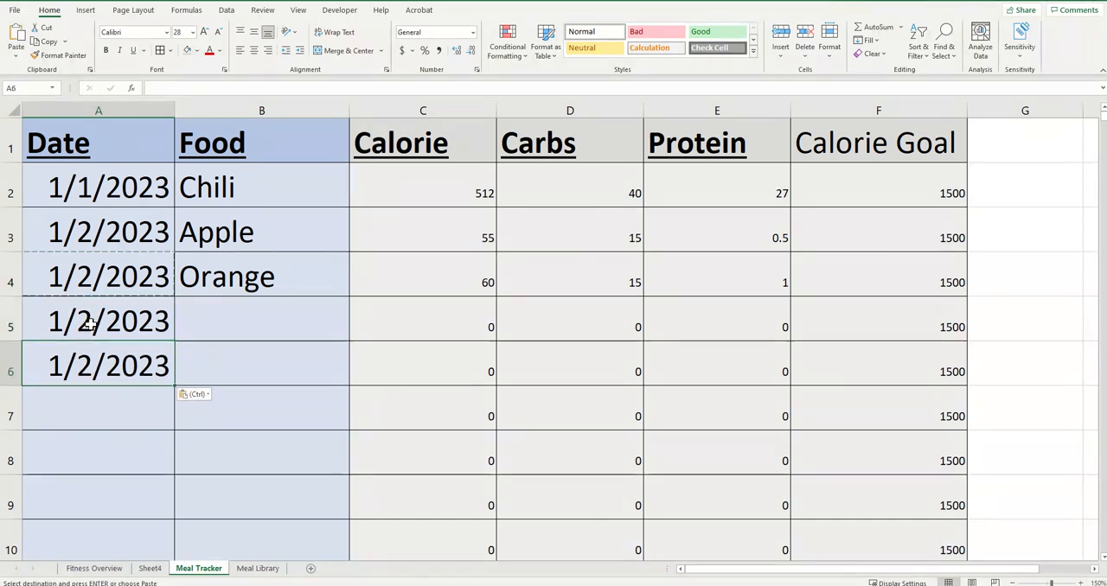
# Check the foods in Meal Library, and log French Fries in B5 and Chili in B6 of Meal Tracker
pyautogui.click(267, 574)
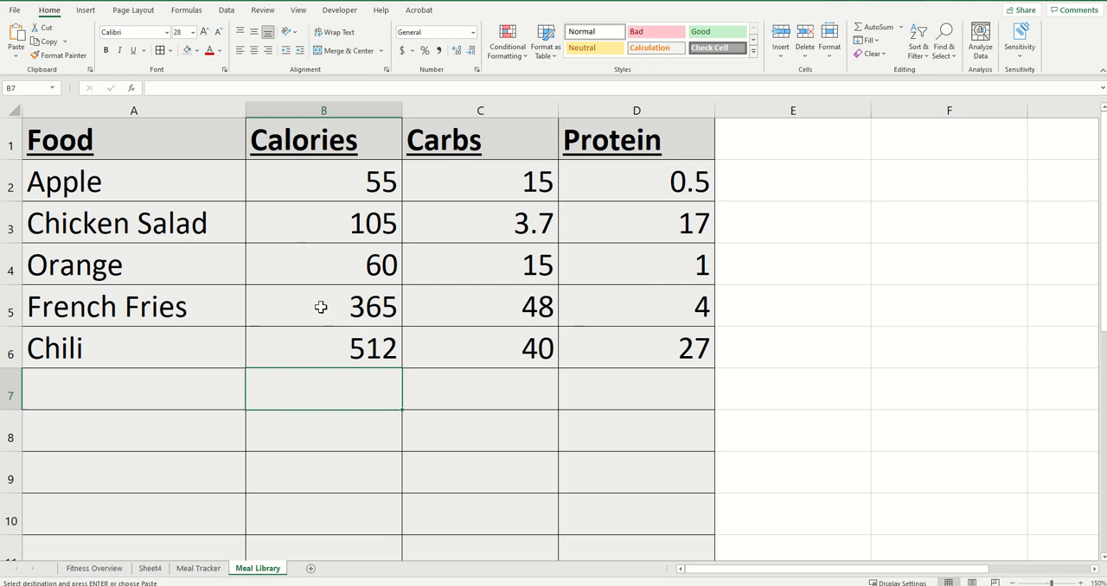
pyautogui.click(209, 577)
pyautogui.click(257, 320)
pyautogui.write('Fr')
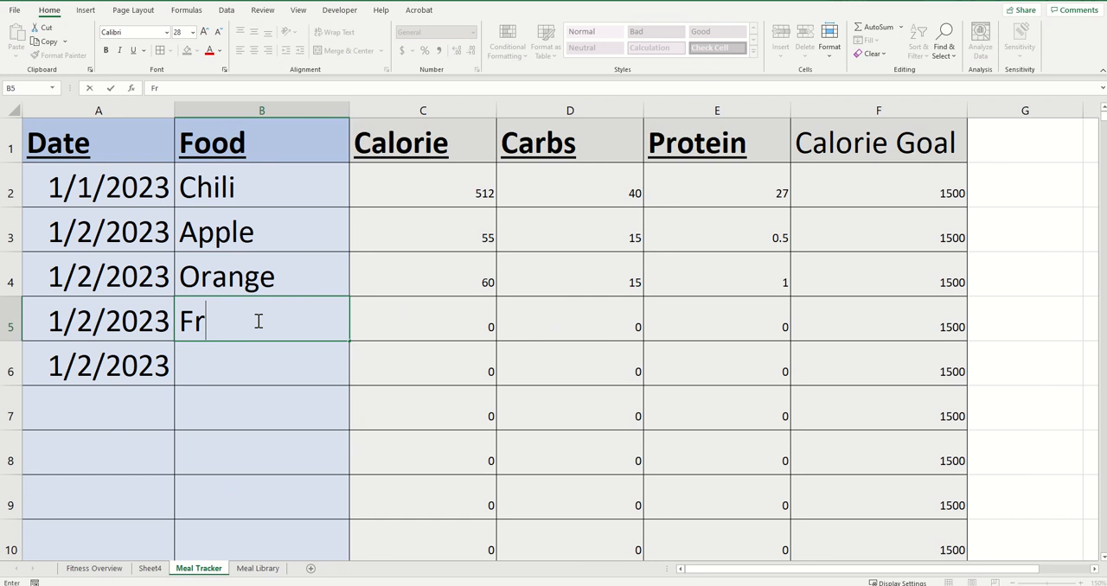
pyautogui.write('ench Fries')
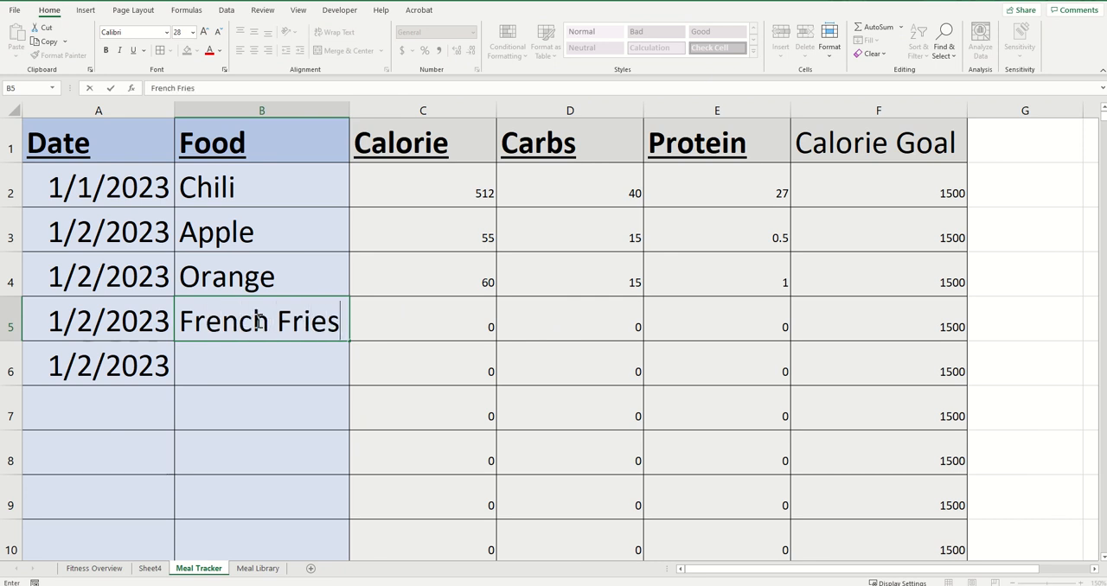
pyautogui.press('Return')
pyautogui.write('Chili')
pyautogui.press('Return')
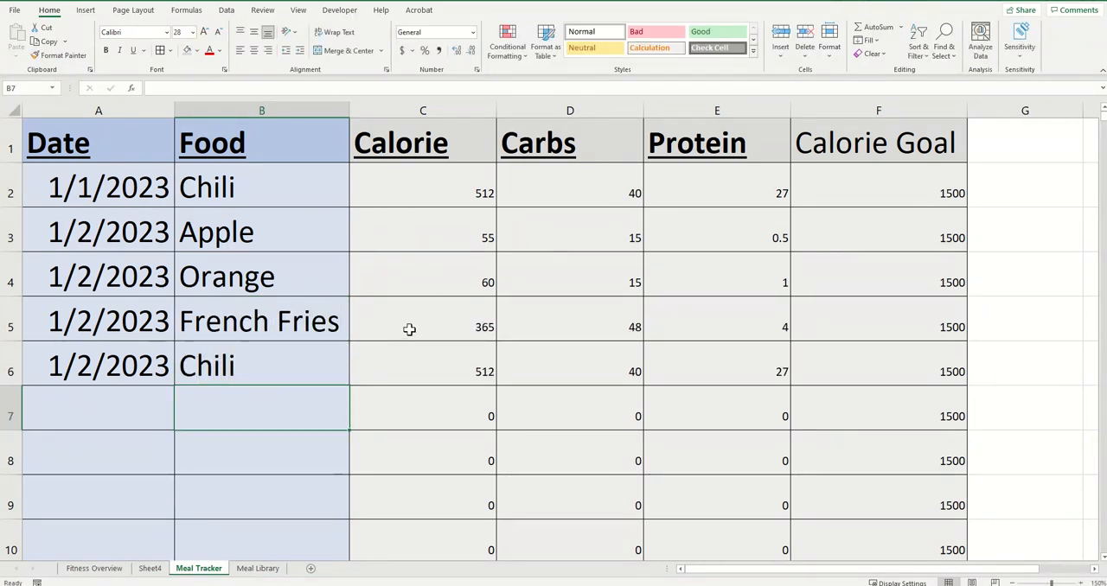
# Refresh the Daily Calorie Tracker PivotChart on Sheet4 and shift the chart slightly up and to the right
pyautogui.click(150, 575)
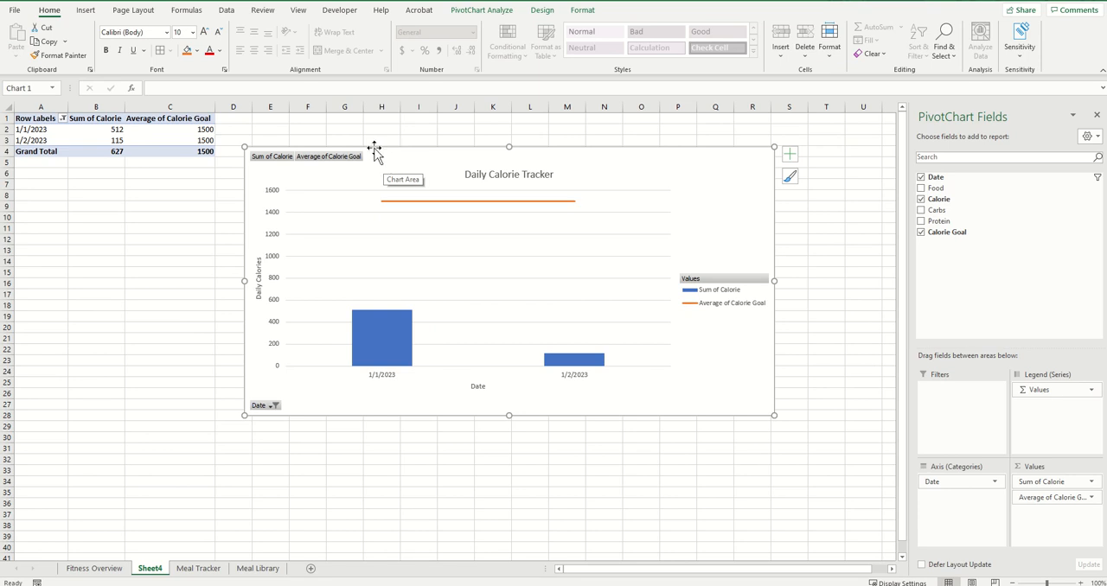
pyautogui.rightClick(422, 156)
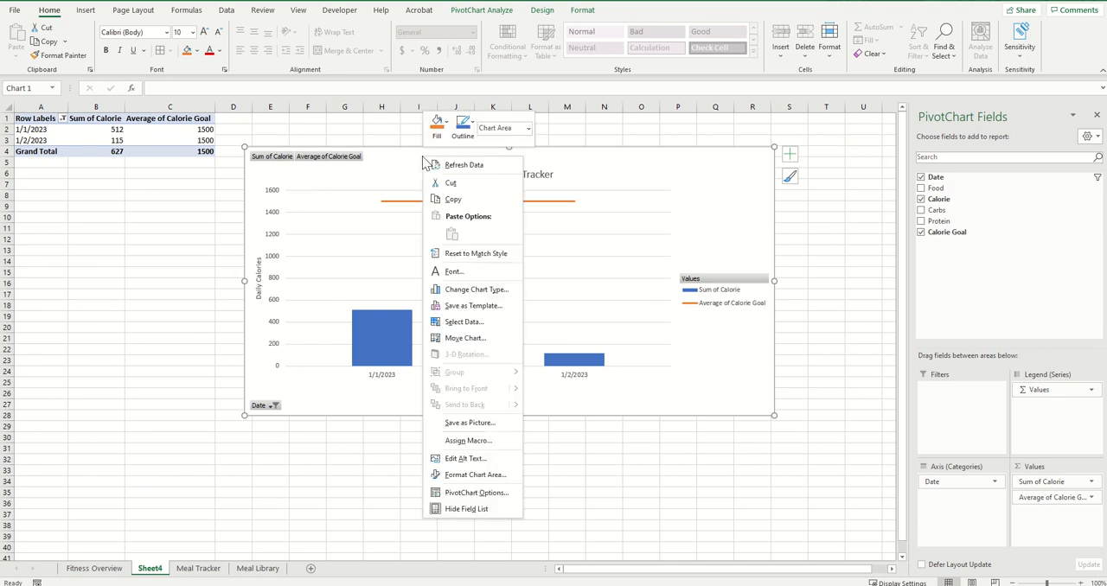
pyautogui.click(474, 169)
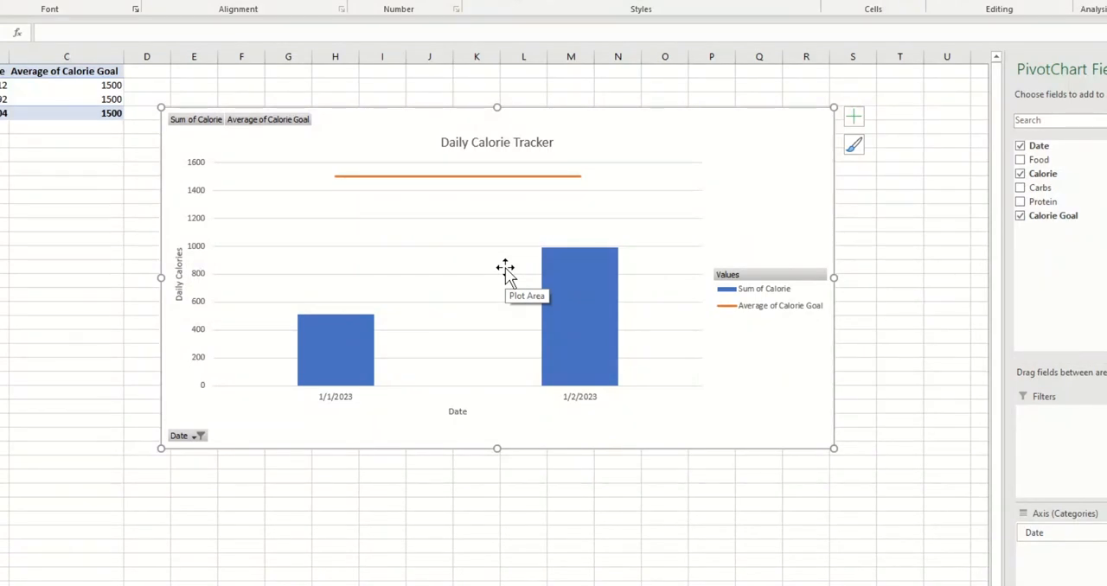
pyautogui.moveTo(633, 133); pyautogui.dragTo(632, 130)
pyautogui.moveTo(644, 127); pyautogui.dragTo(657, 124)
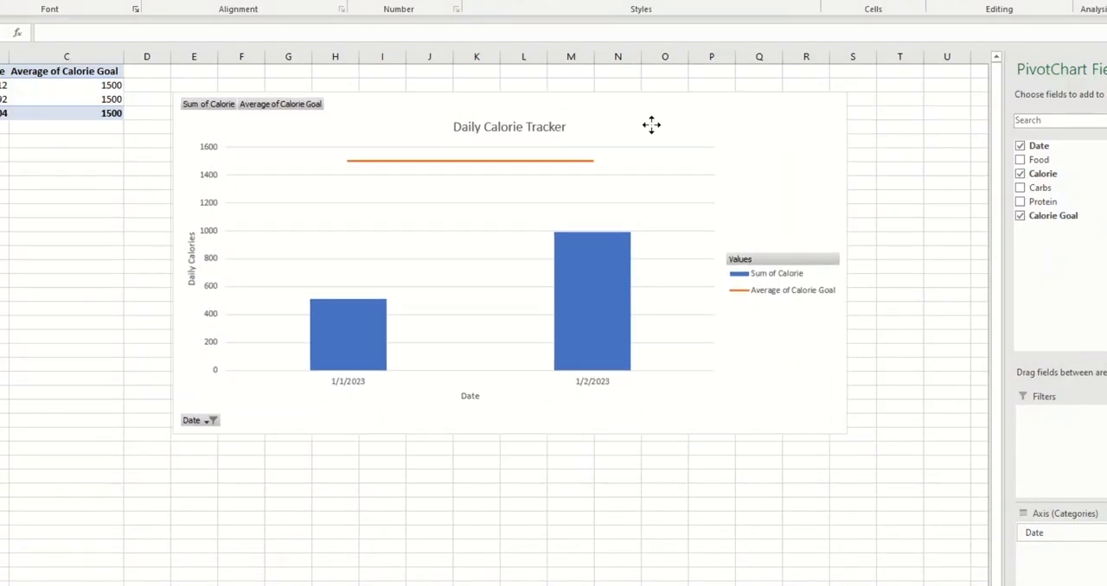
pyautogui.moveTo(624, 294)
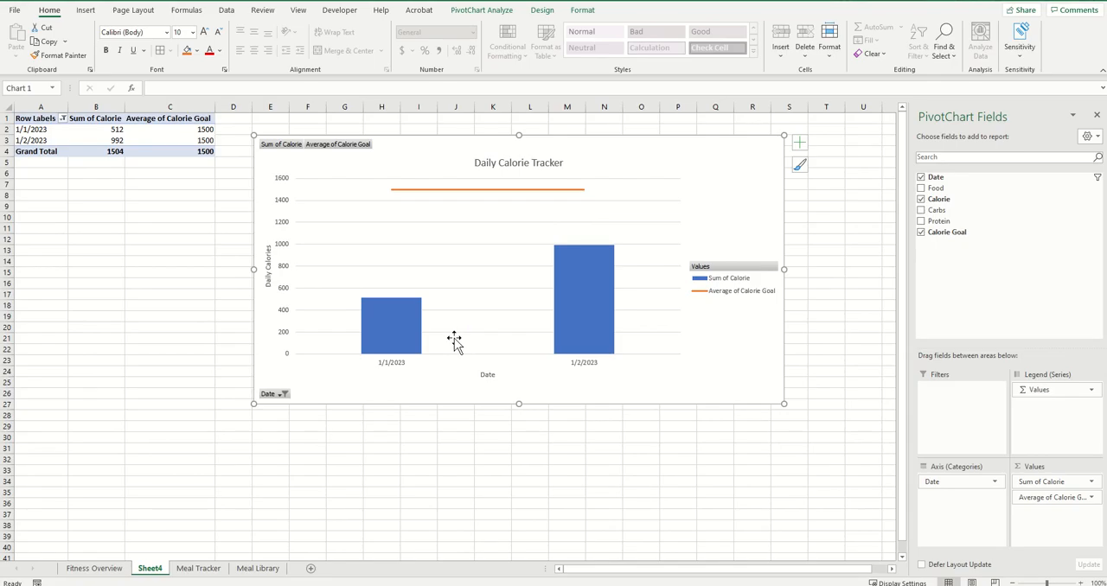
# Enter the dates 1/3/2023, 1/4/2023 and 1/5/2023 in cells A7 to A9 of Meal Tracker
pyautogui.click(198, 568)
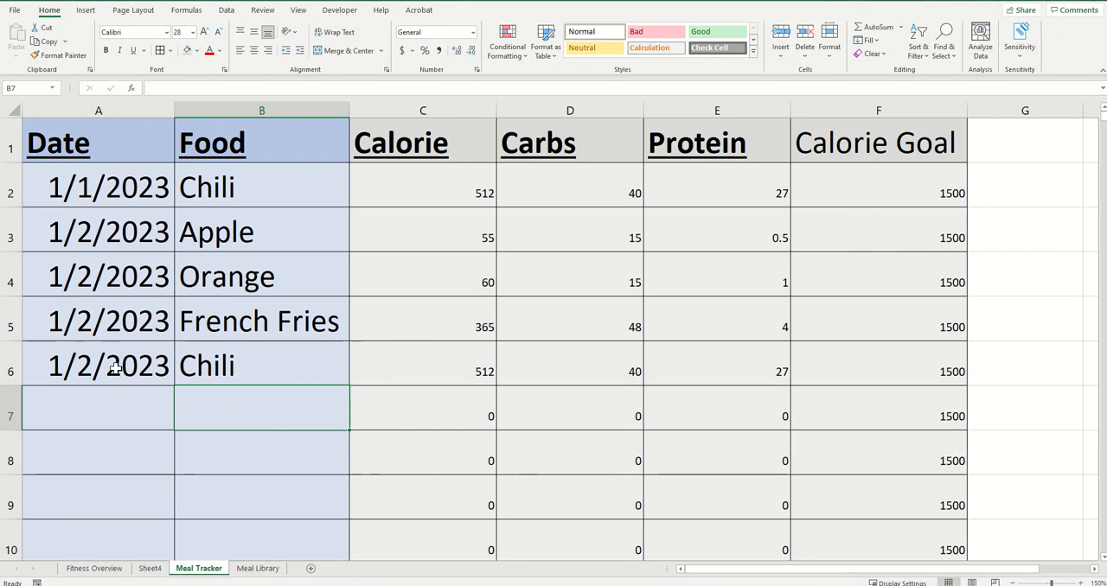
pyautogui.click(107, 407)
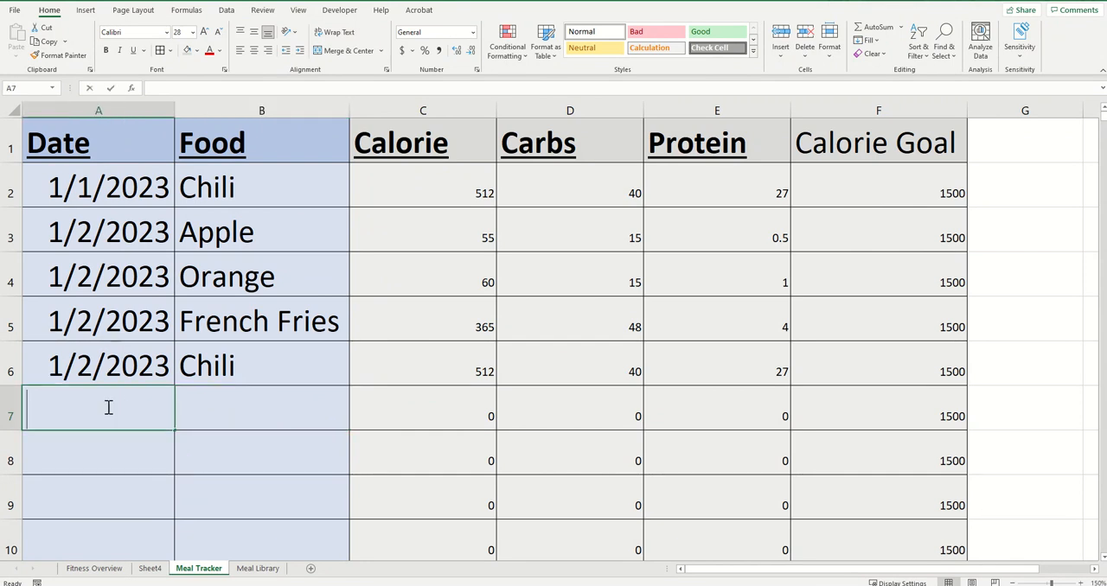
pyautogui.write('1/3/2023')
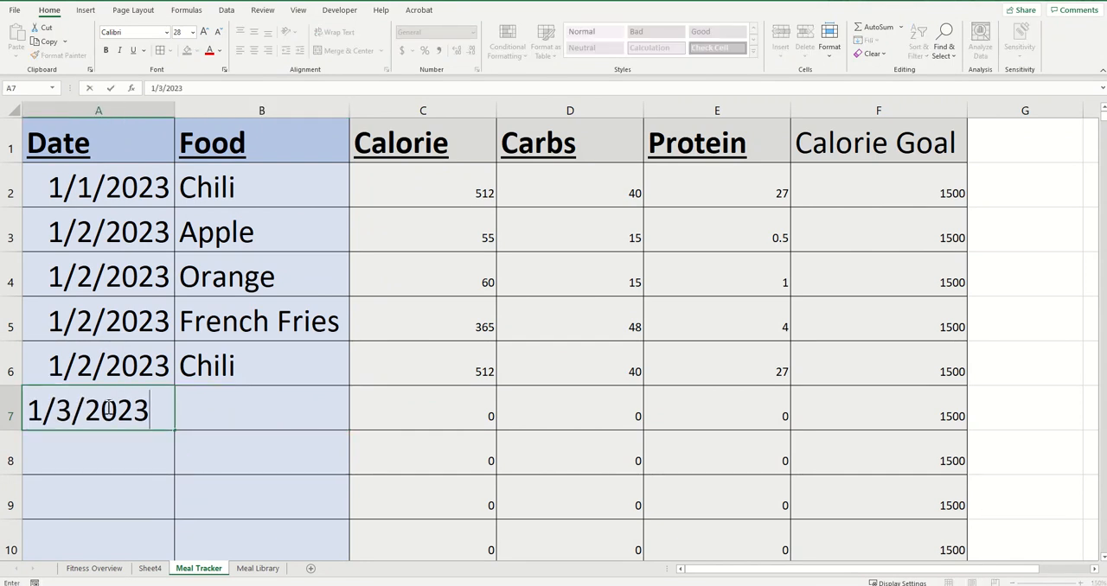
pyautogui.press('Return')
pyautogui.write('1/4')
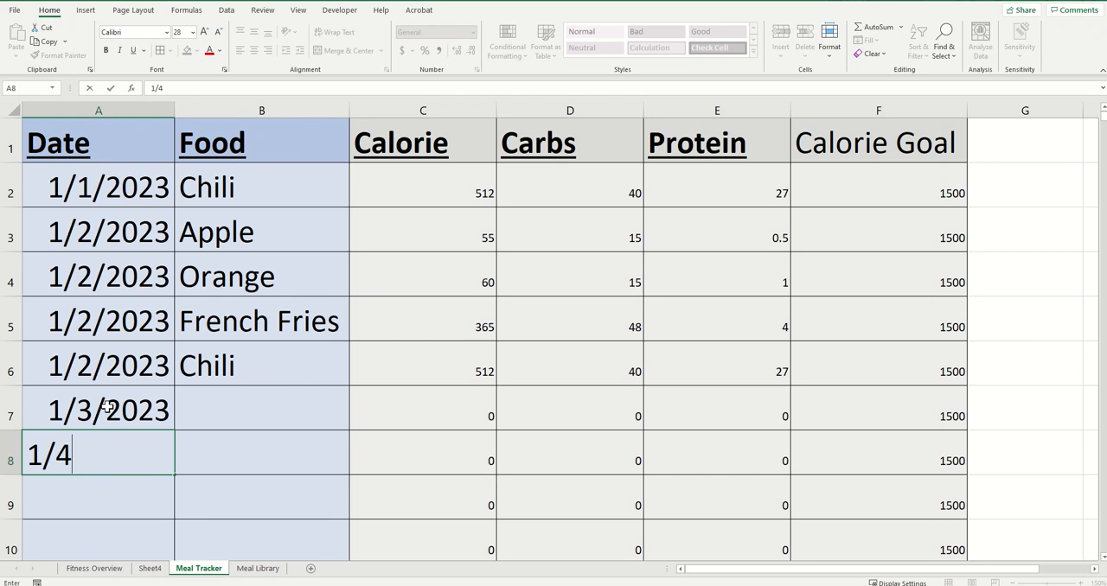
pyautogui.write('/2023')
pyautogui.press('Return')
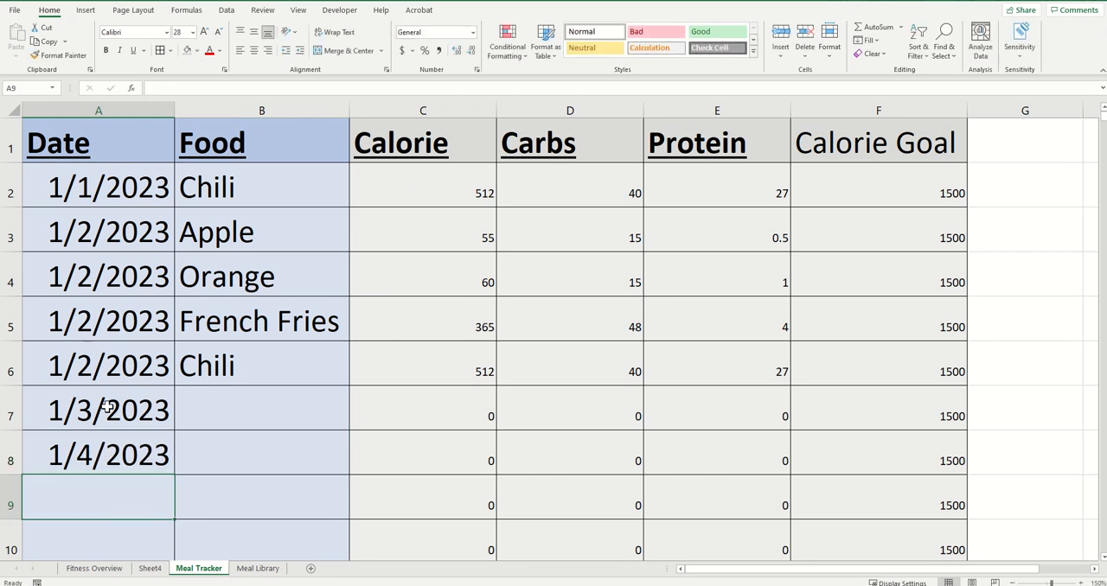
pyautogui.write('1/5/2023')
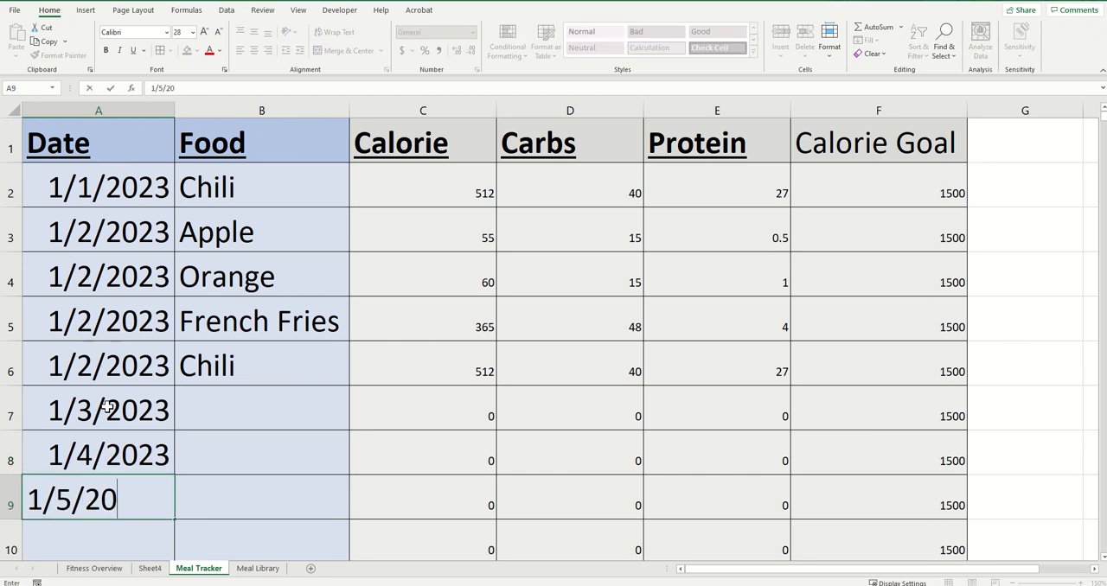
pyautogui.press('Return')
# Log Orange as the food for 1/3/2023, 1/4/2023 and 1/5/2023 in cells B7 to B9
pyautogui.press('Up')
pyautogui.press('Up')
pyautogui.press('Up')
pyautogui.press('Right')
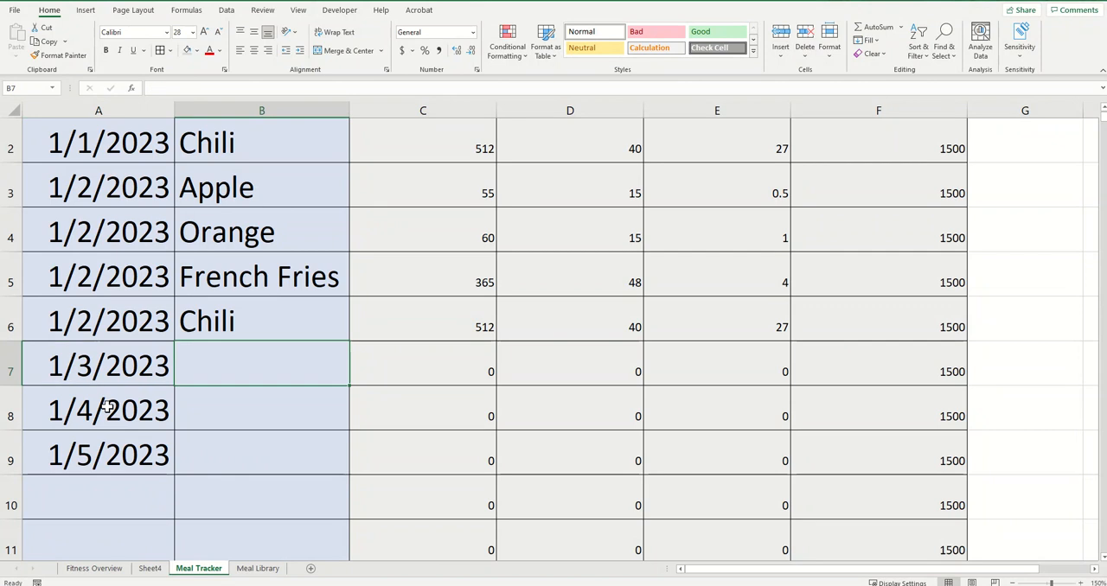
pyautogui.write('O')
pyautogui.press('Return')
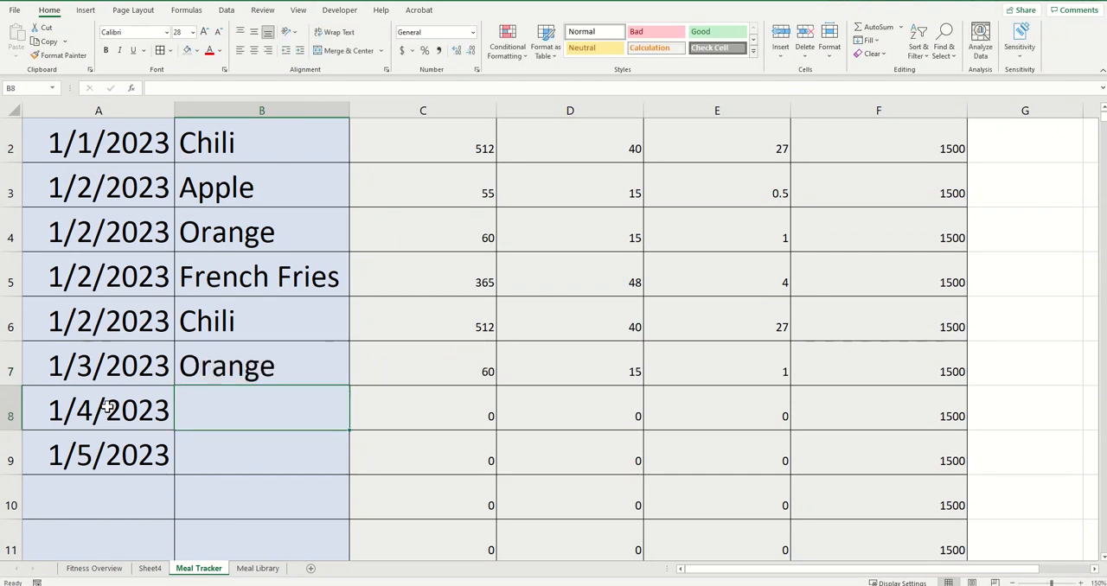
pyautogui.write('Orange')
pyautogui.press('Return')
pyautogui.write('O')
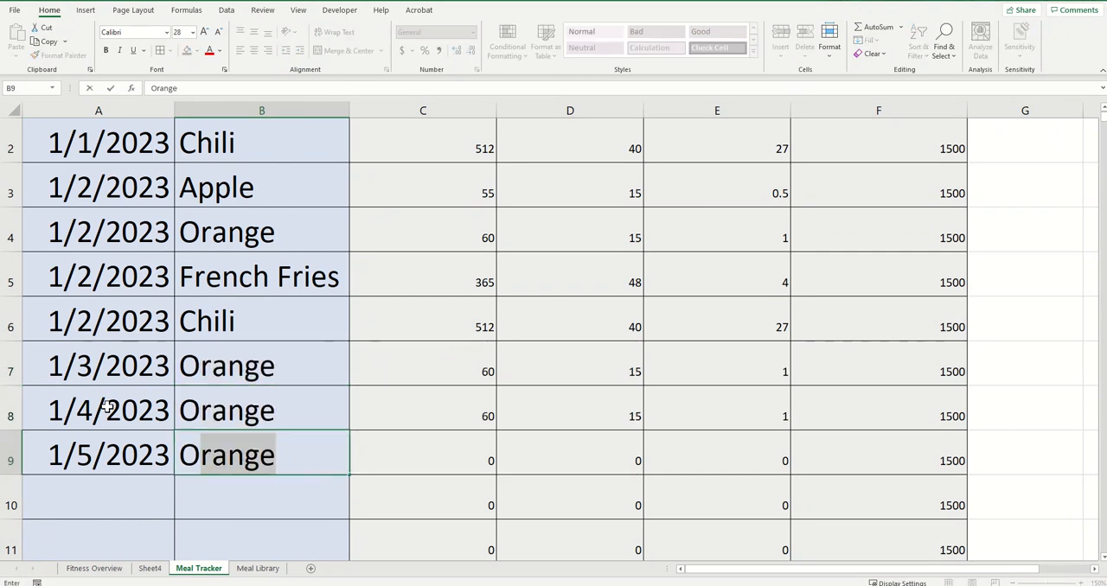
pyautogui.press('Return')
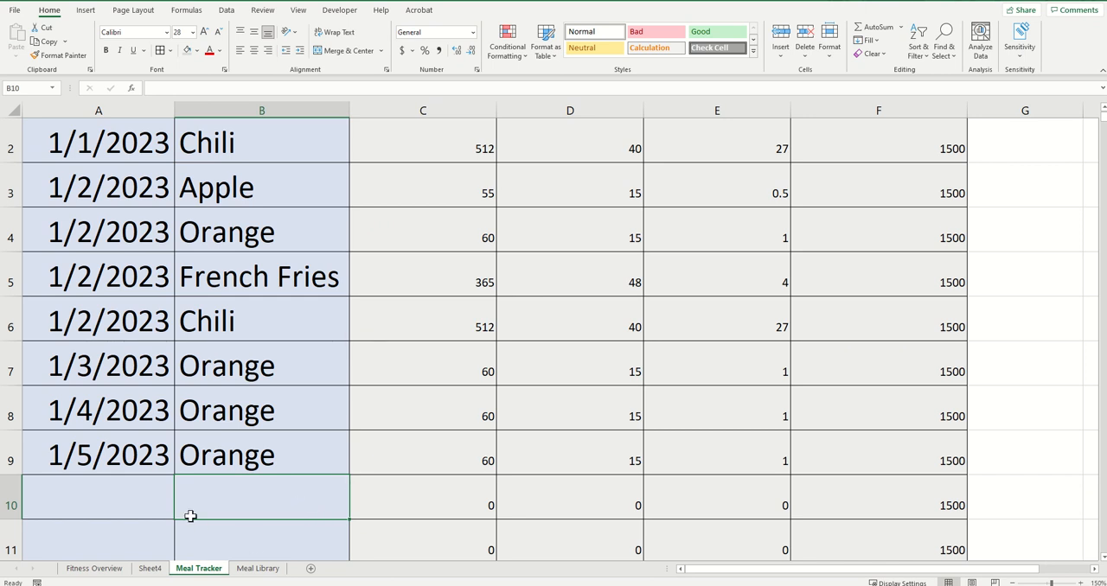
# Refresh the PivotChart data on Sheet4 to pick up the new Meal Tracker entries
pyautogui.click(150, 568)
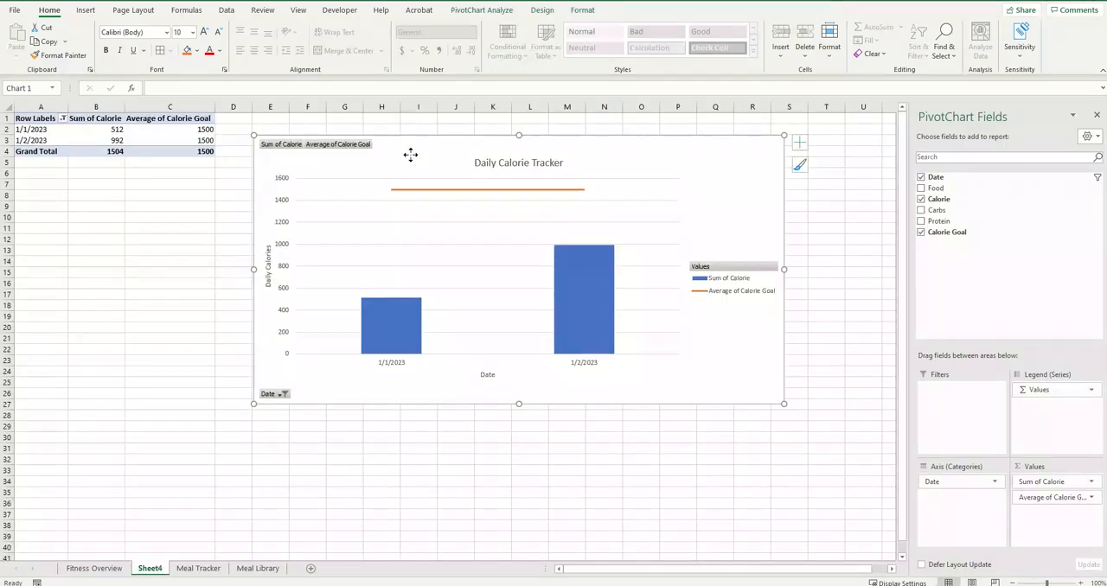
pyautogui.rightClick(411, 156)
pyautogui.click(443, 166)
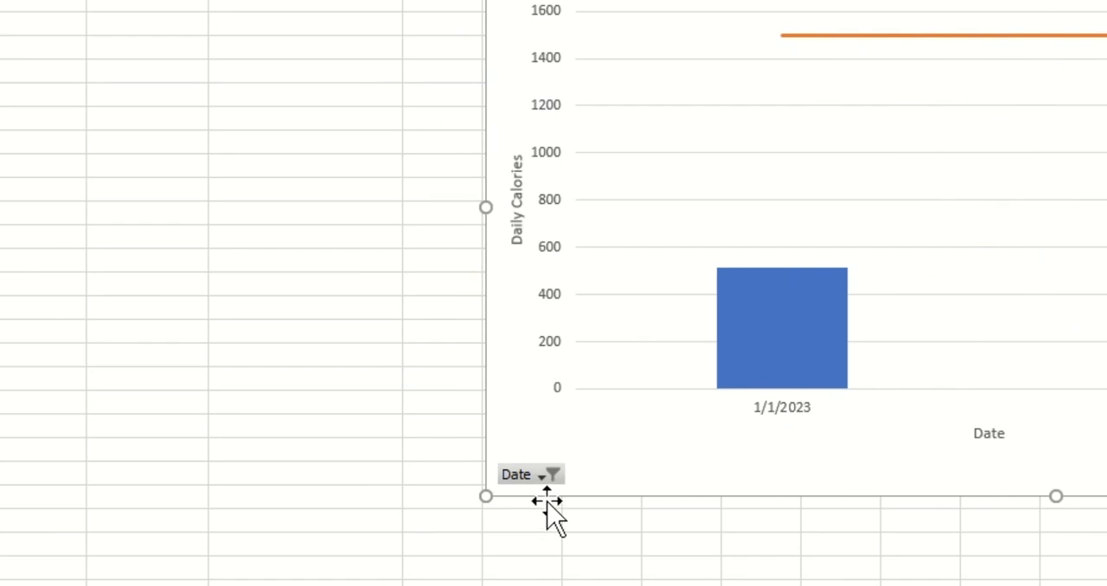
# Set the PivotChart's Date filter to include all dates through 1/5/2023 and exclude (blank)
pyautogui.click(548, 478)
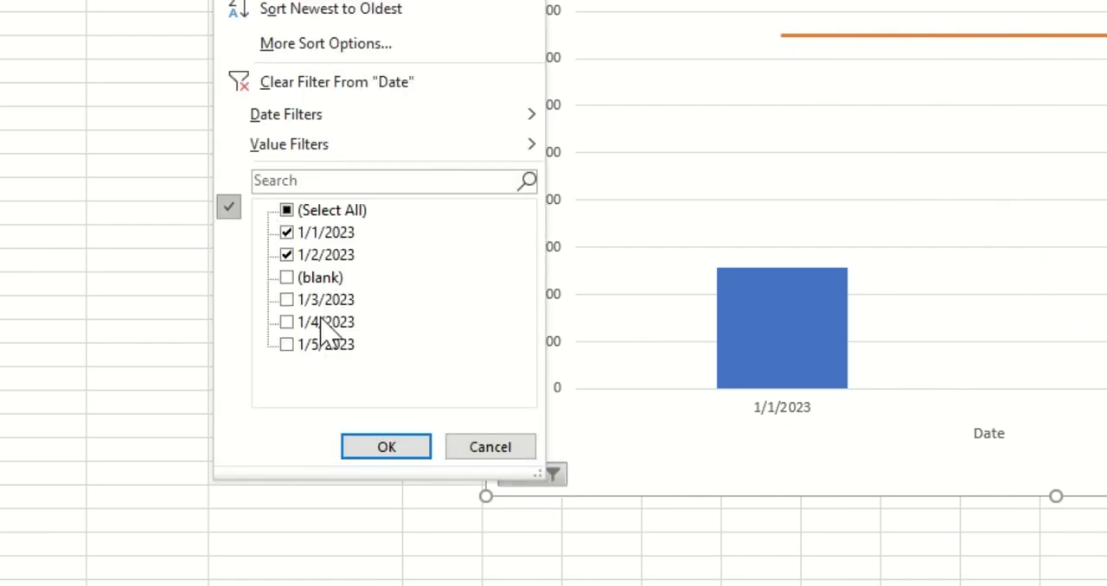
pyautogui.click(287, 211)
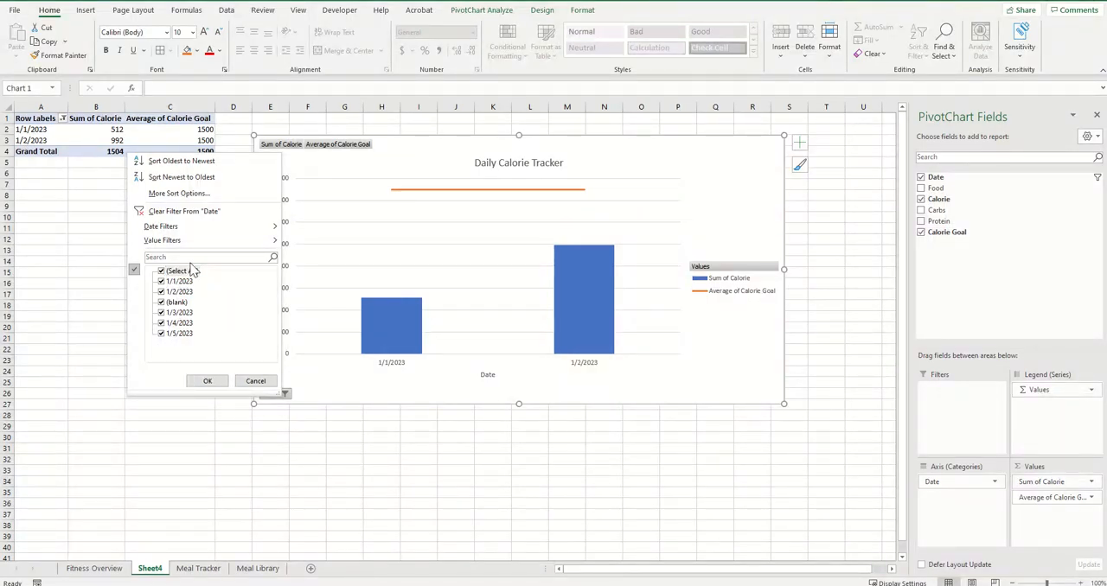
pyautogui.click(208, 382)
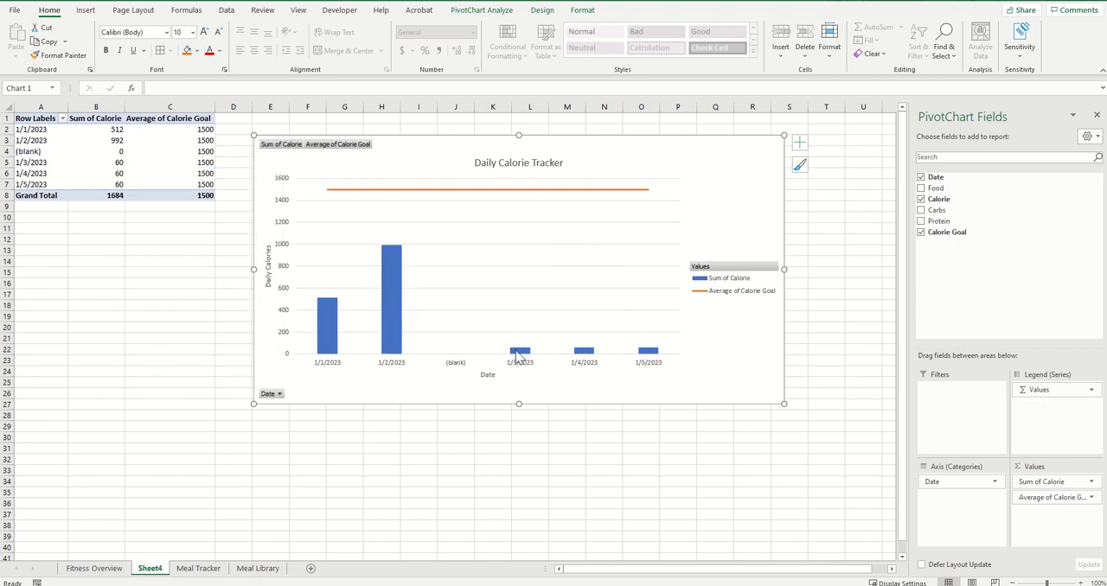
pyautogui.moveTo(517, 354)
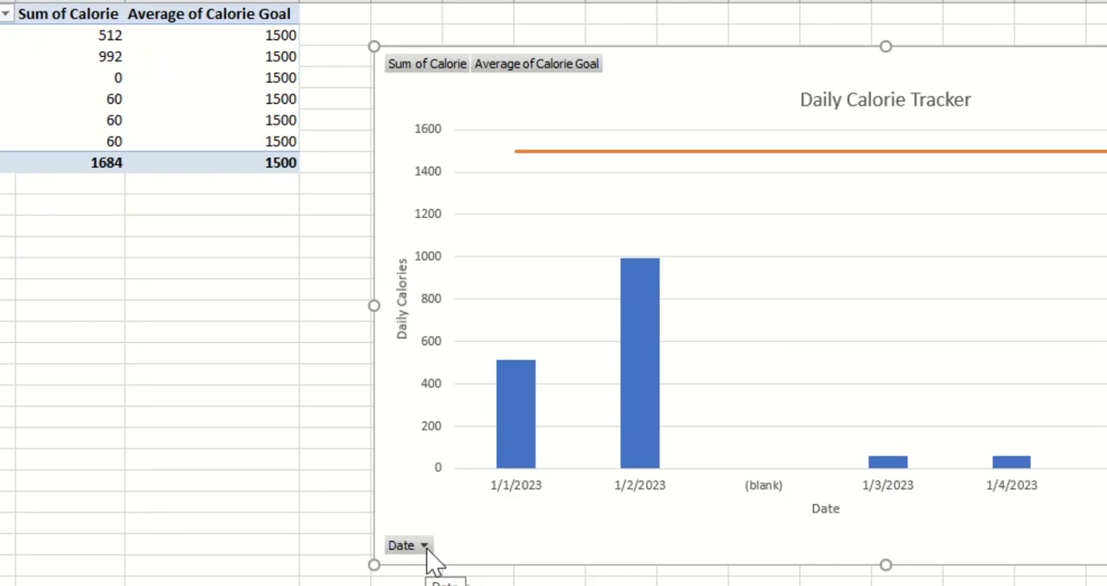
pyautogui.click(279, 393)
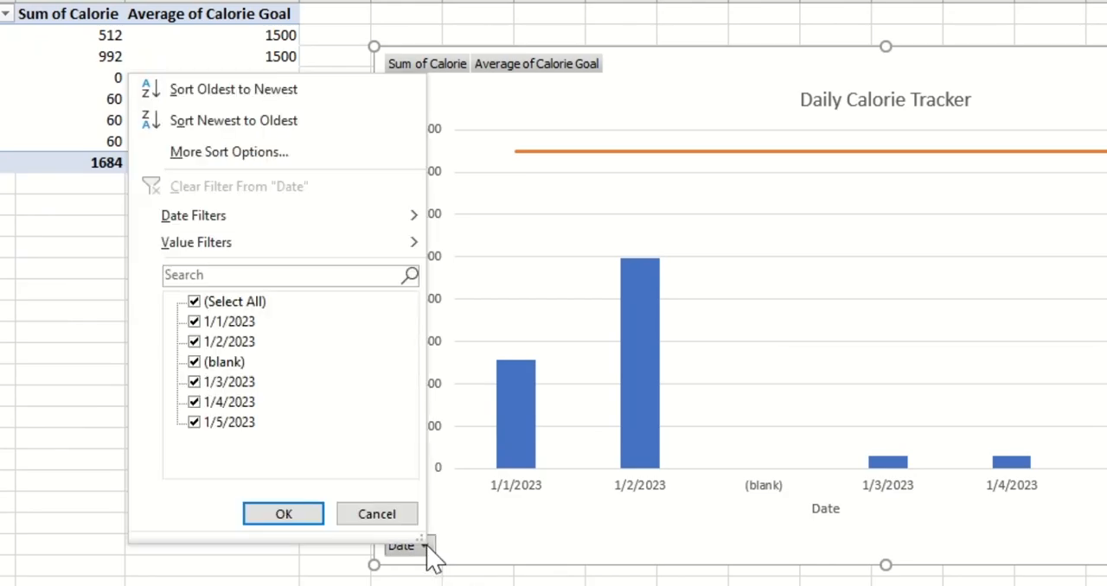
pyautogui.click(199, 363)
pyautogui.click(304, 515)
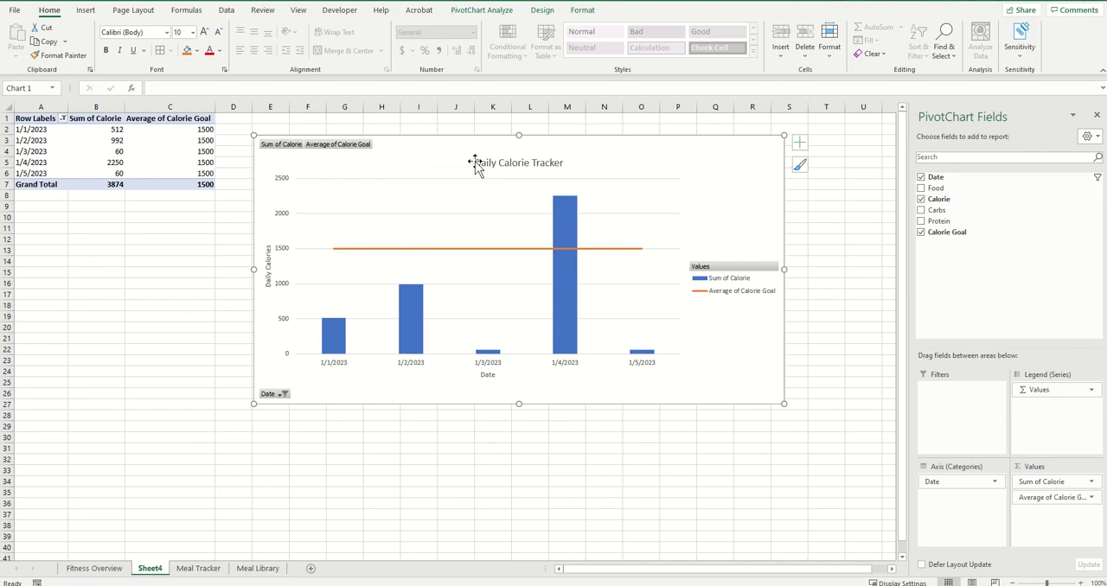
# Apply the dark-background chart style to the Daily Calorie Tracker PivotChart and move the chart down slightly on Sheet4
pyautogui.click(543, 12)
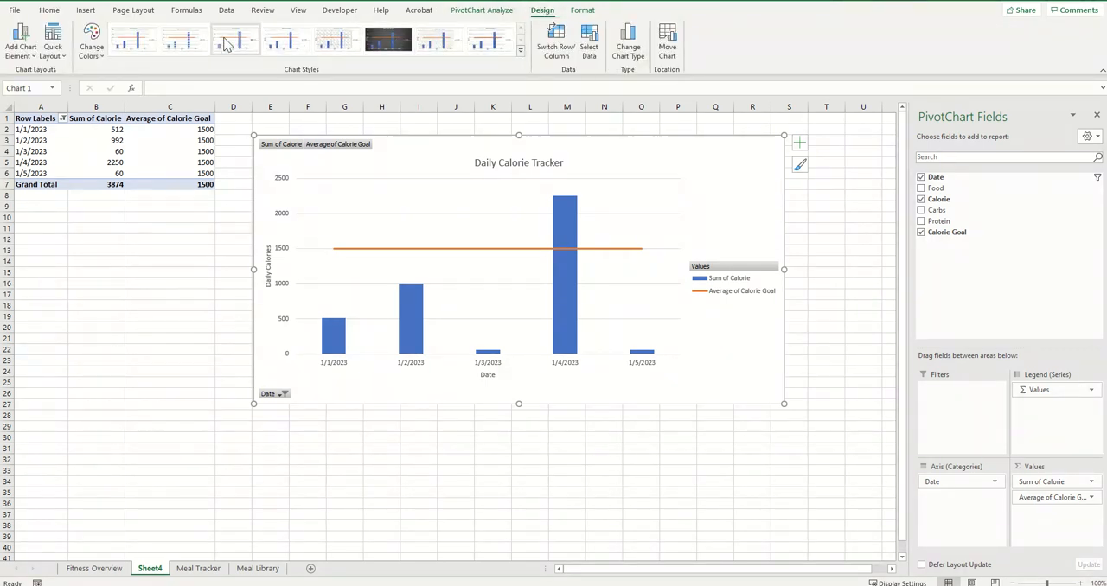
pyautogui.click(395, 50)
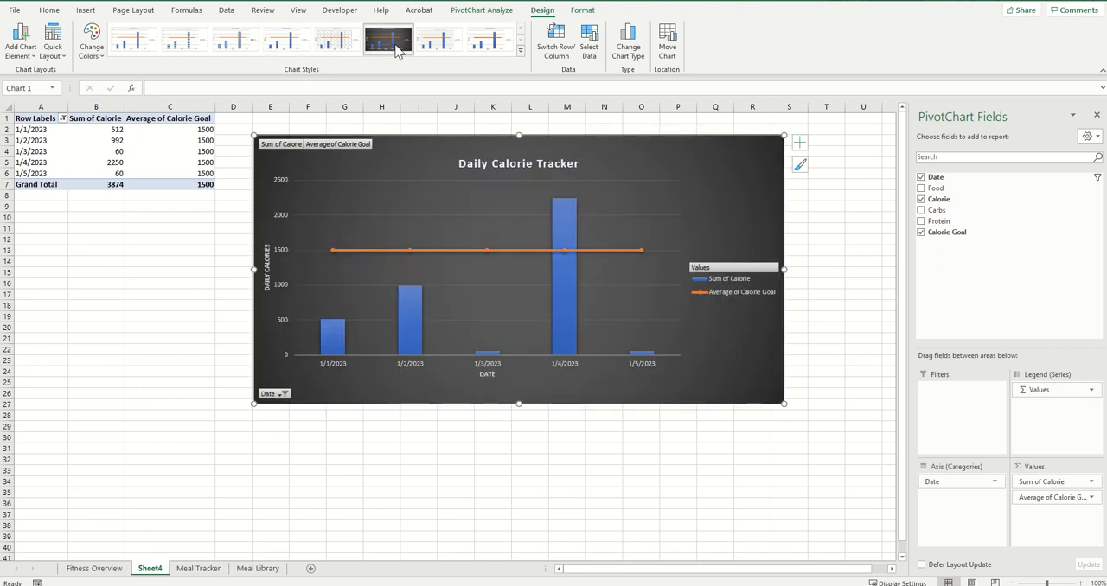
pyautogui.moveTo(712, 165); pyautogui.dragTo(701, 189)
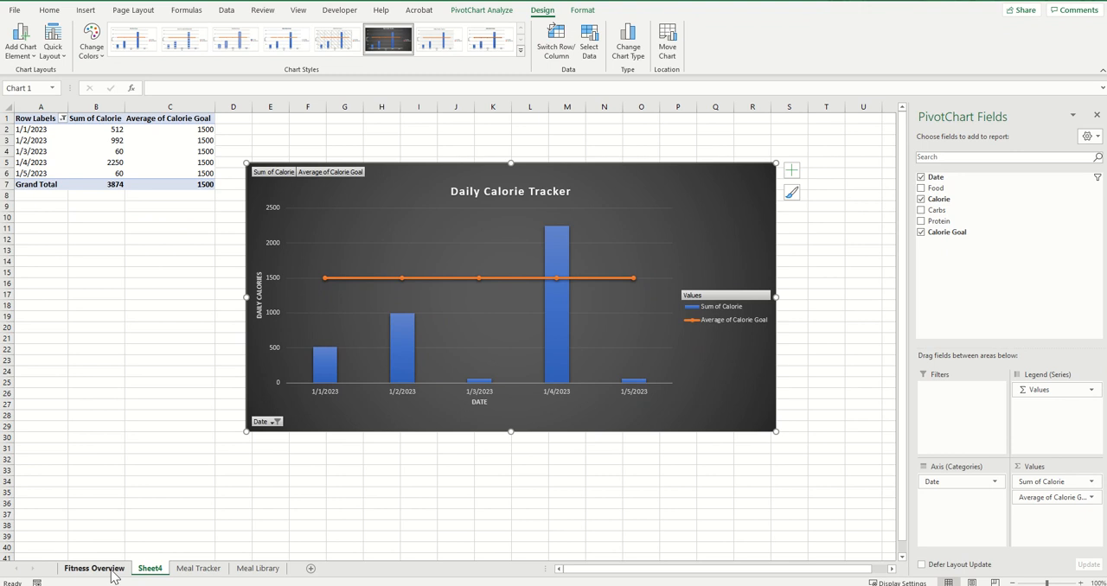
pyautogui.click(198, 568)
pyautogui.click(251, 569)
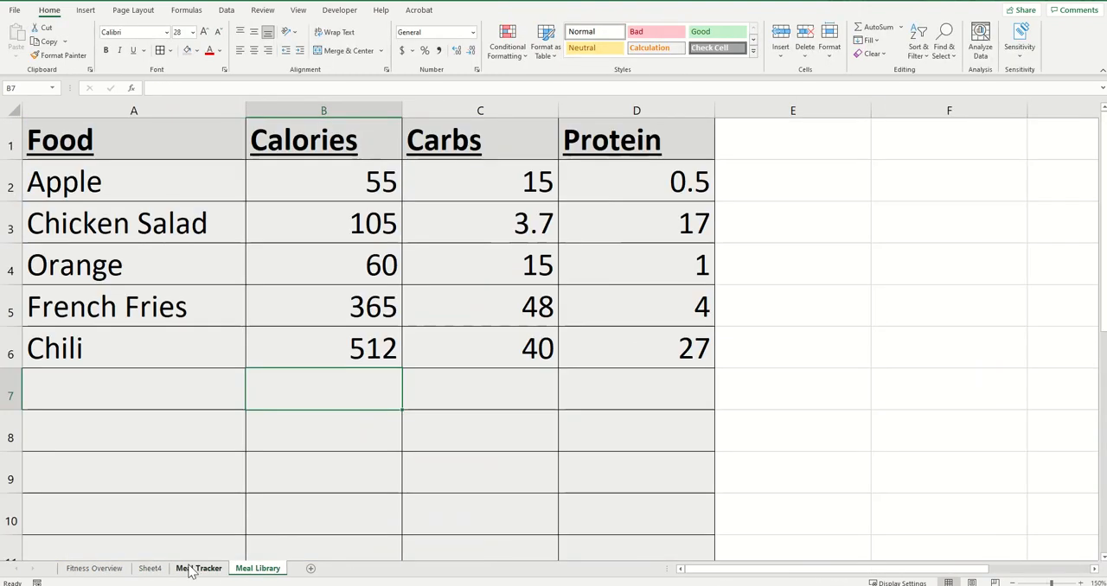
pyautogui.click(192, 569)
pyautogui.click(150, 569)
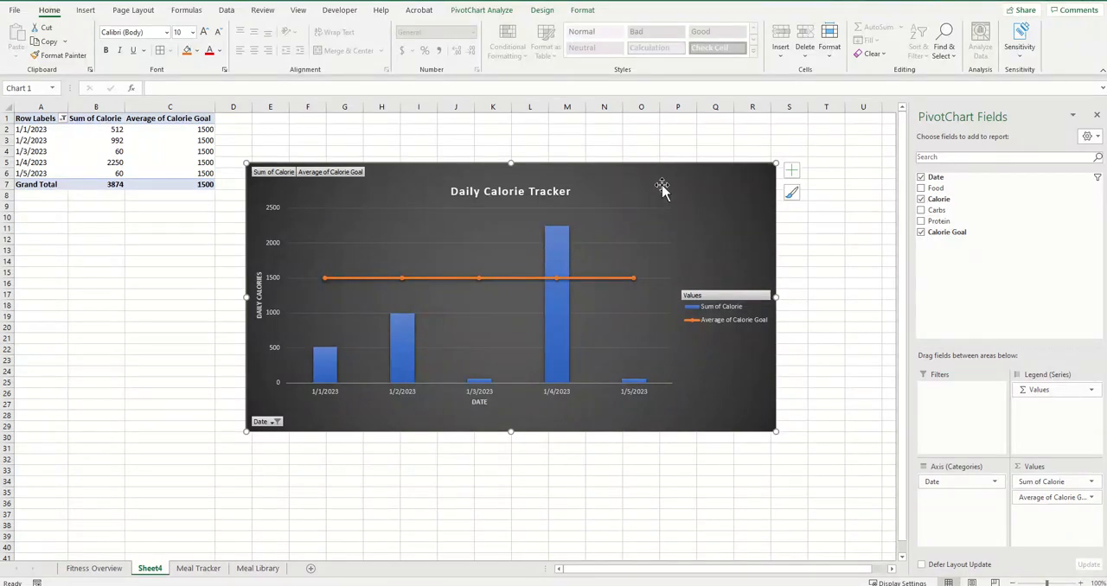
pyautogui.click(95, 571)
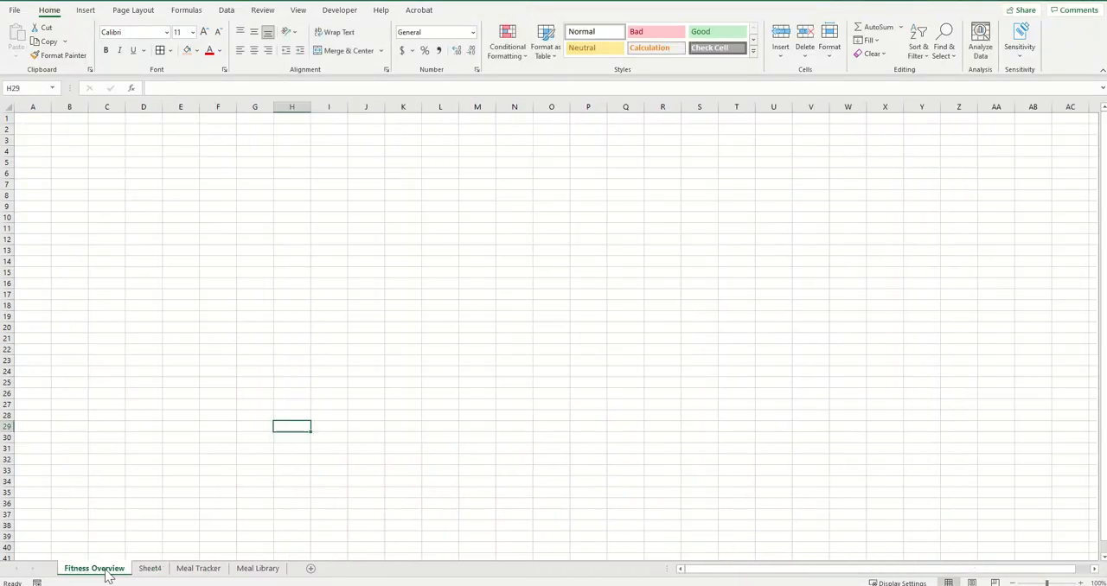
pyautogui.click(151, 571)
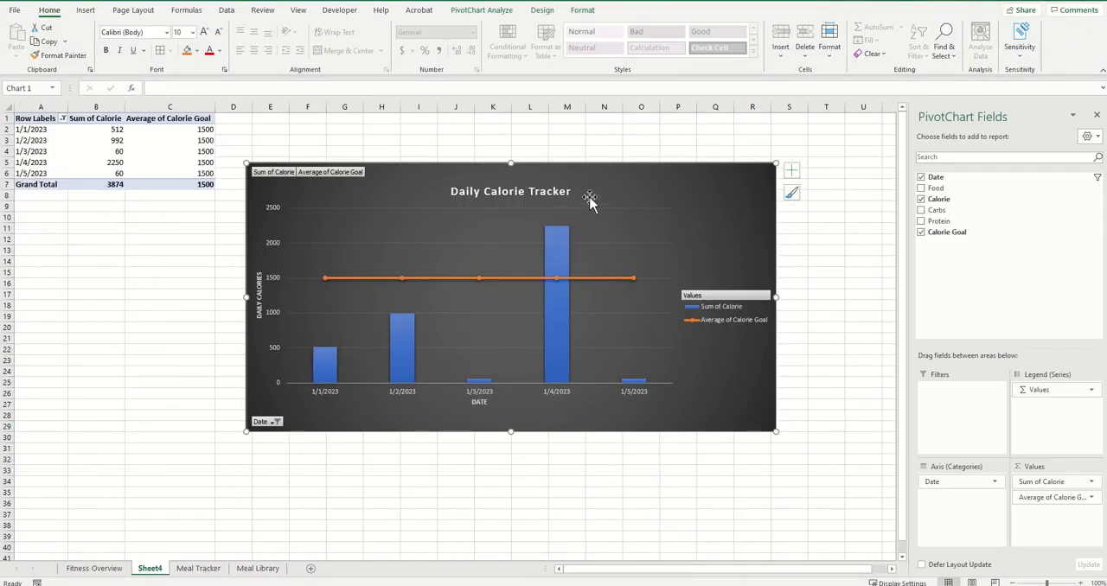
# Move the Daily Calorie Tracker PivotChart from Sheet4 to the Fitness Overview sheet as an object and reposition it there
pyautogui.rightClick(633, 188)
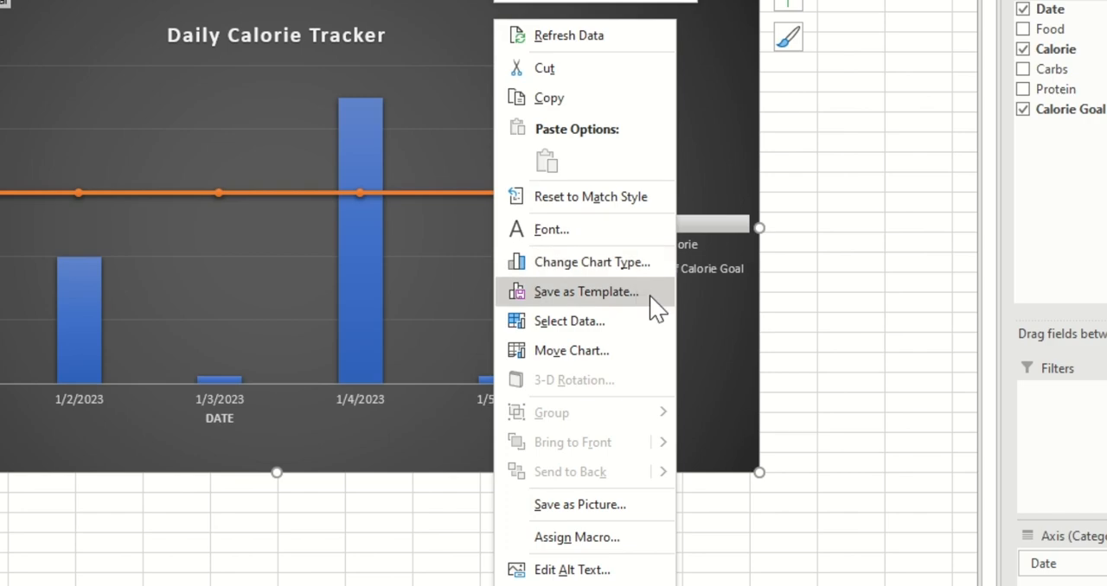
pyautogui.click(618, 356)
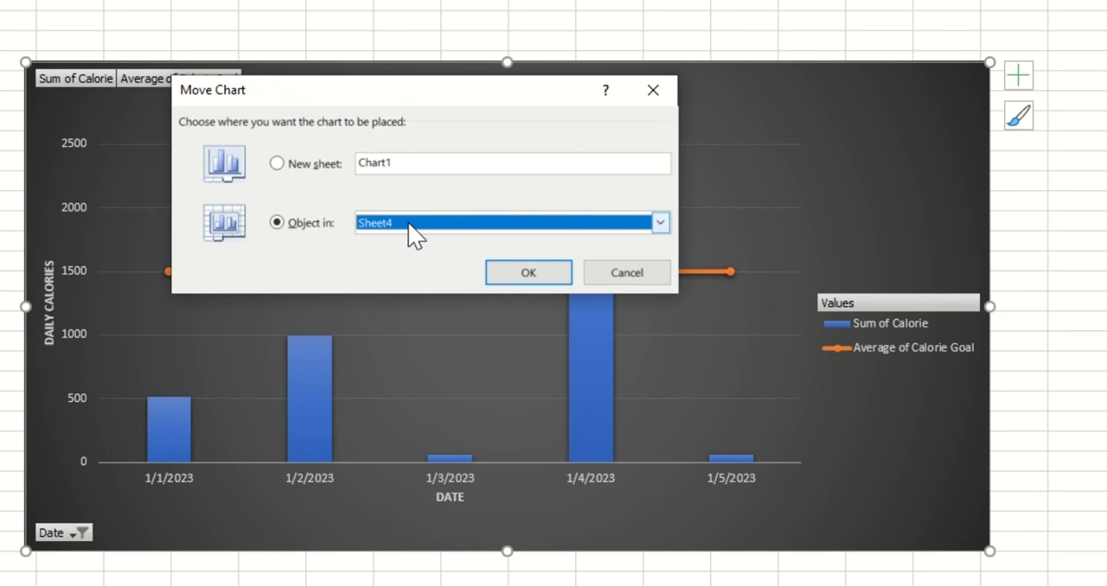
pyautogui.click(659, 225)
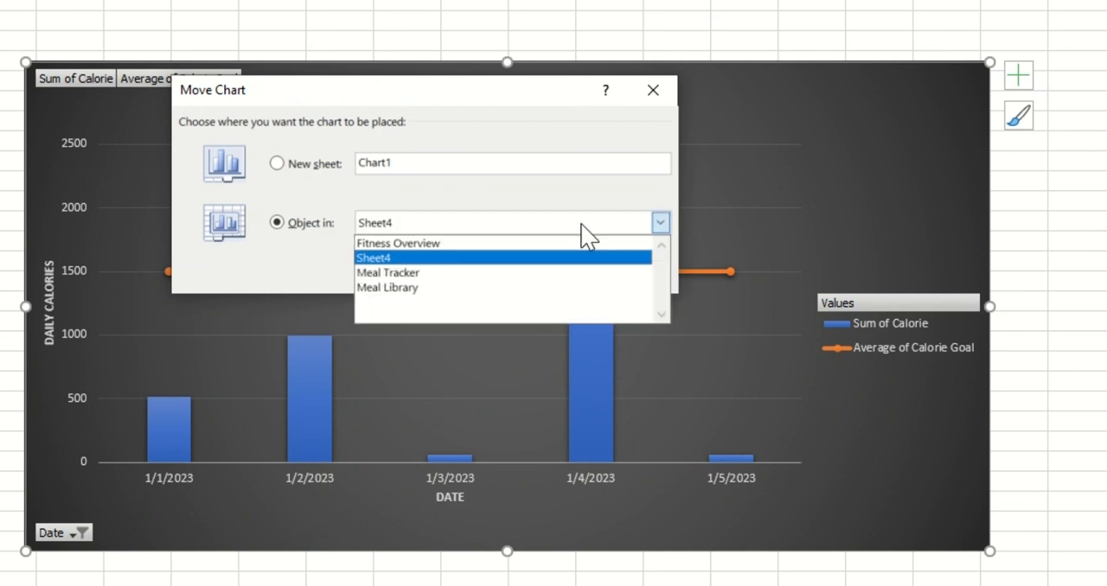
pyautogui.click(419, 246)
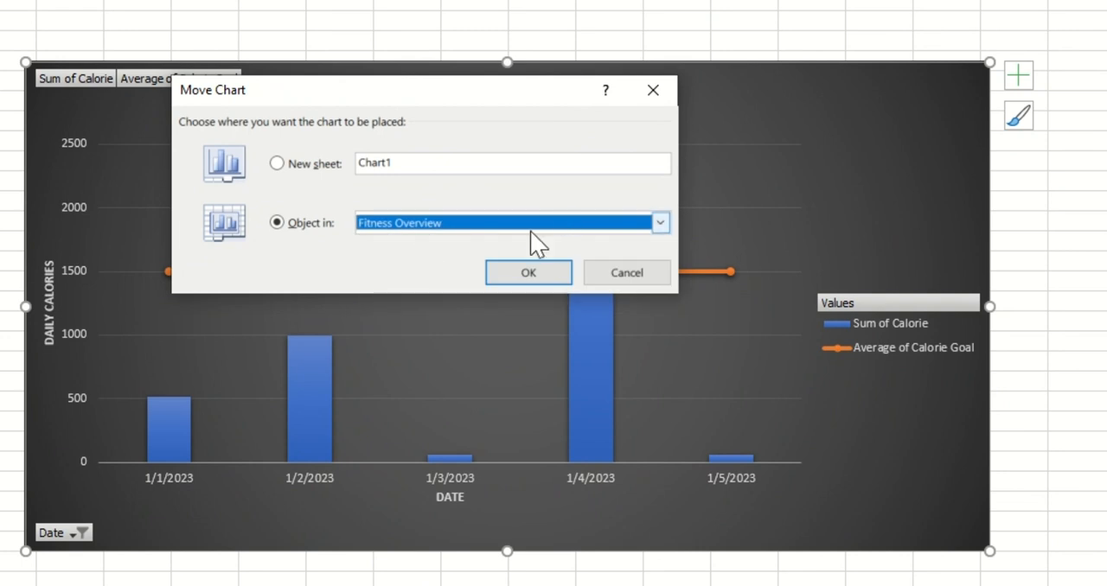
pyautogui.click(528, 273)
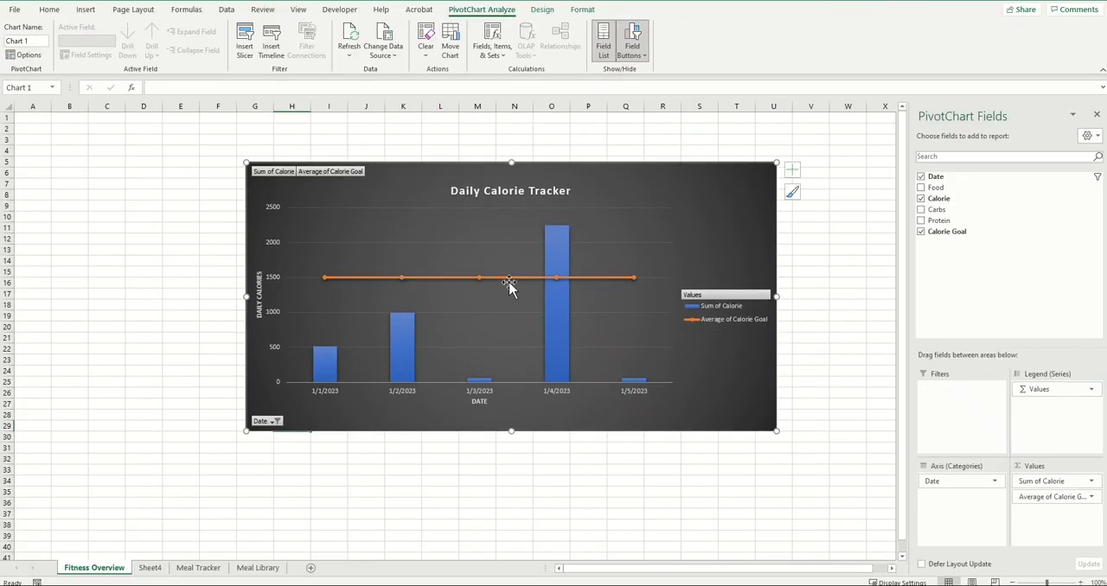
pyautogui.moveTo(442, 187); pyautogui.dragTo(379, 215)
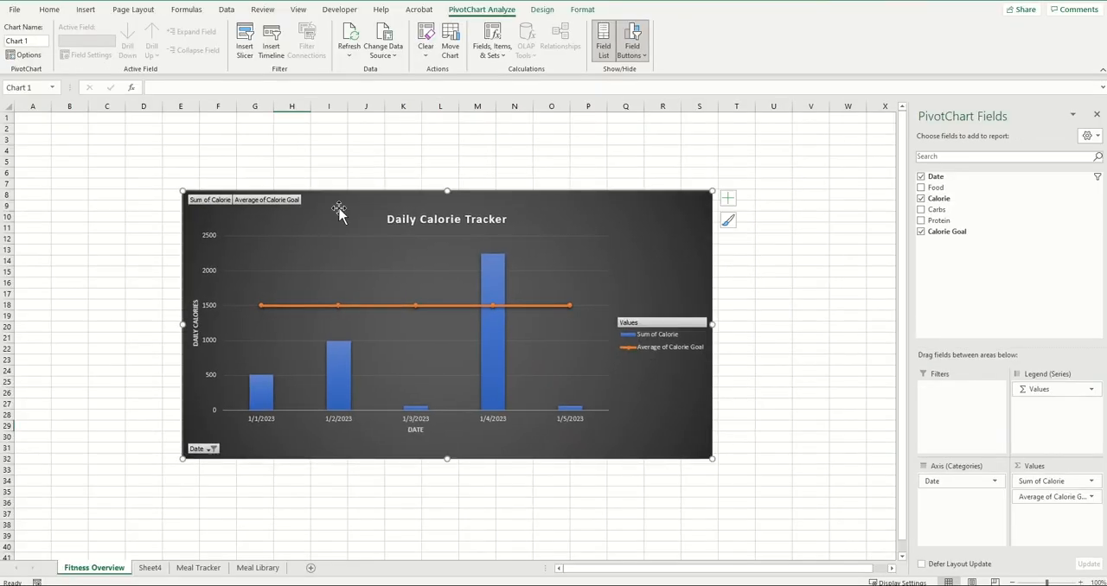
# Hide Sheet4, which holds the PivotTable
pyautogui.click(152, 568)
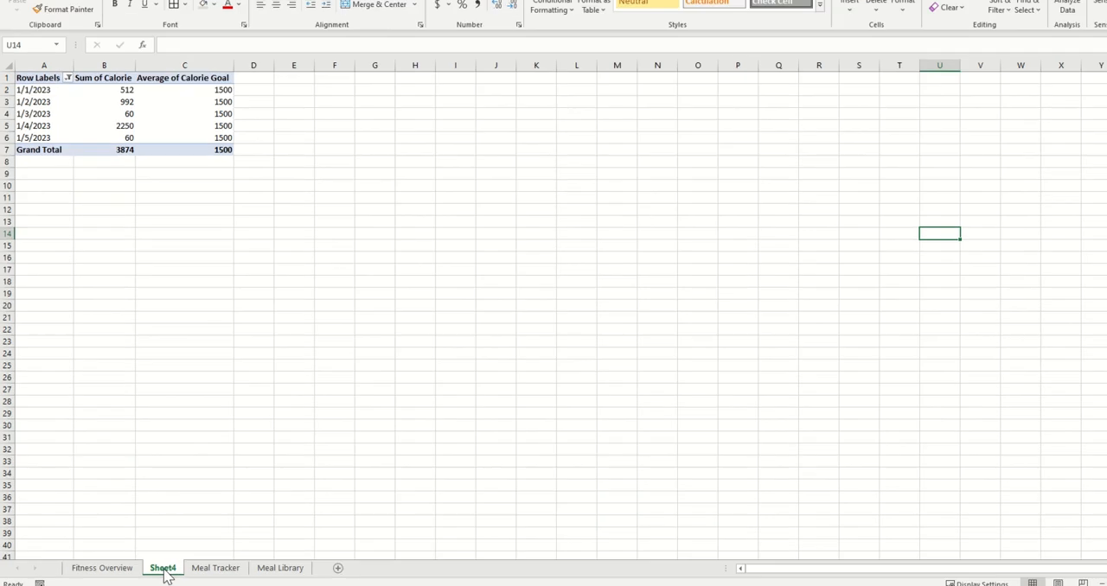
pyautogui.rightClick(158, 571)
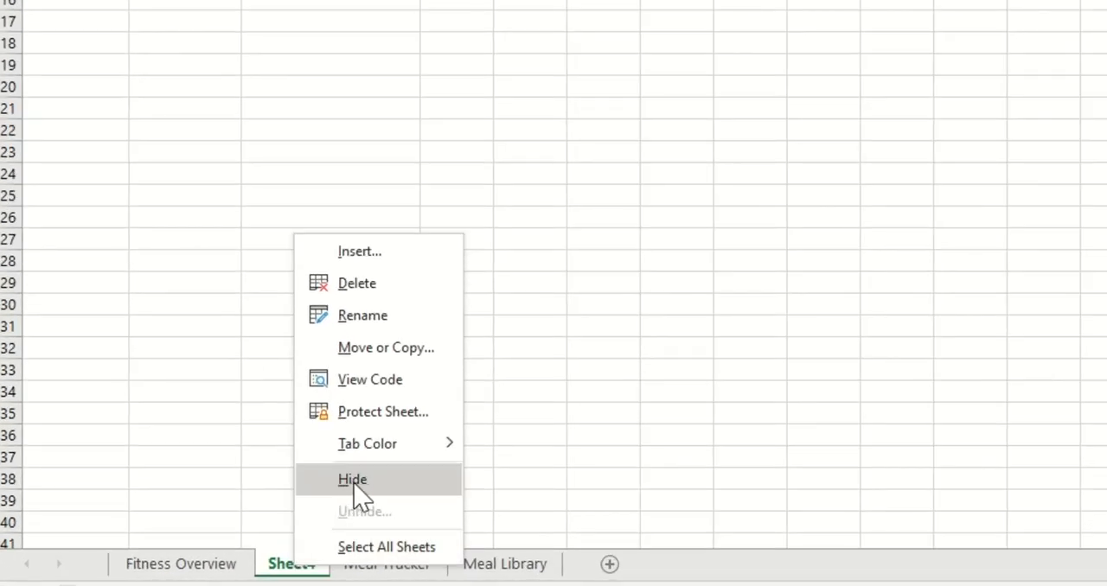
pyautogui.click(366, 484)
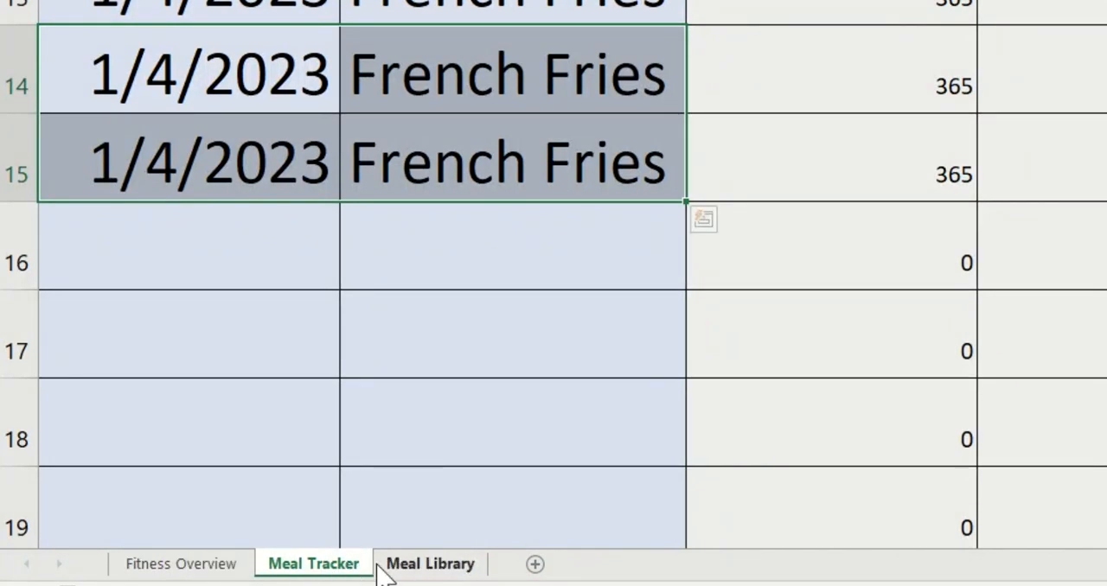
# Unhide Sheet4 and hide it again
pyautogui.rightClick(349, 569)
pyautogui.click(408, 512)
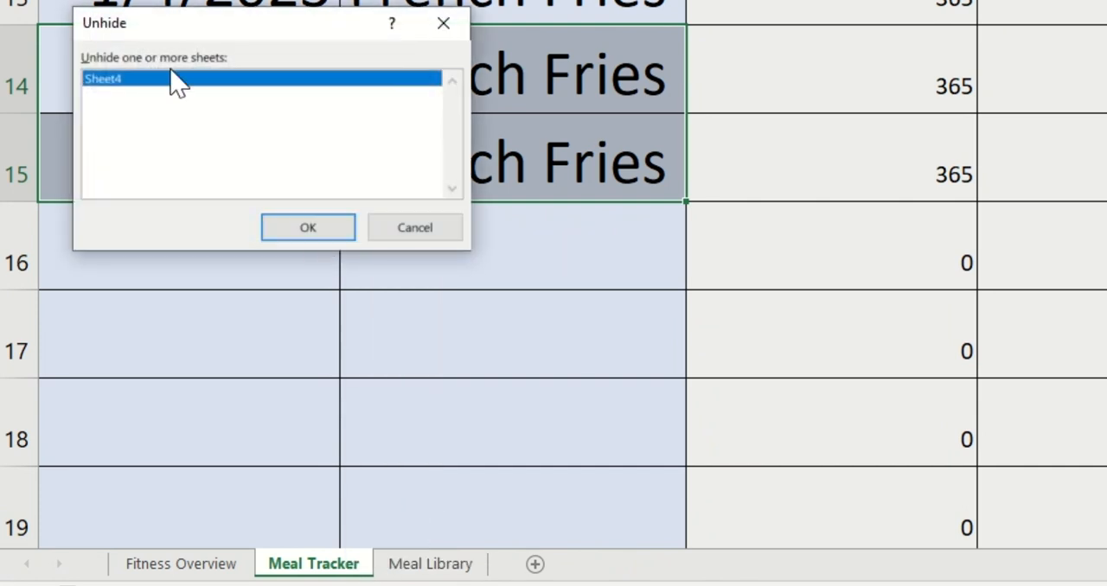
pyautogui.click(323, 235)
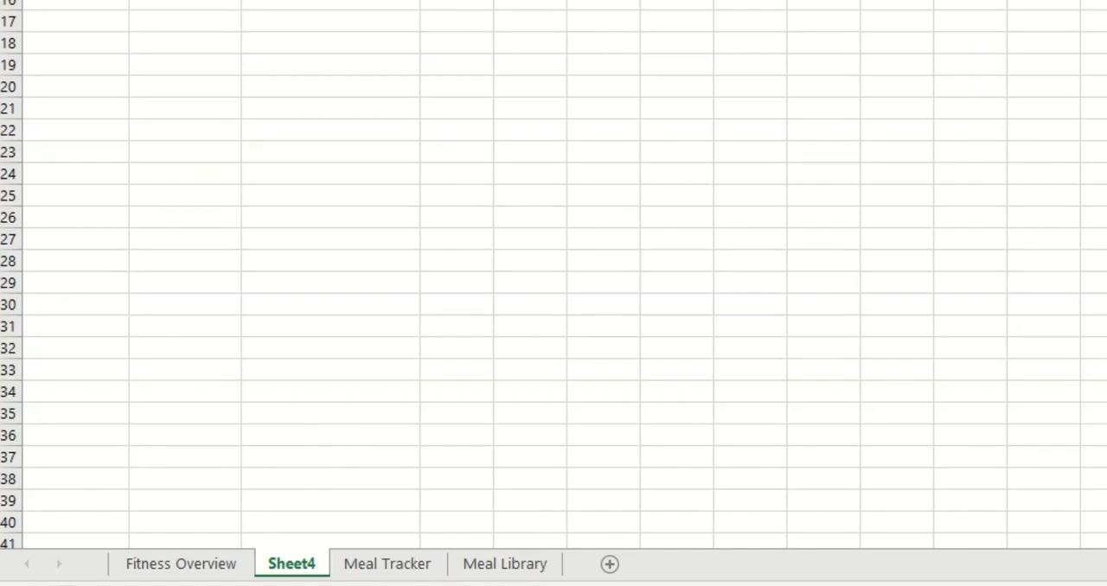
pyautogui.rightClick(299, 564)
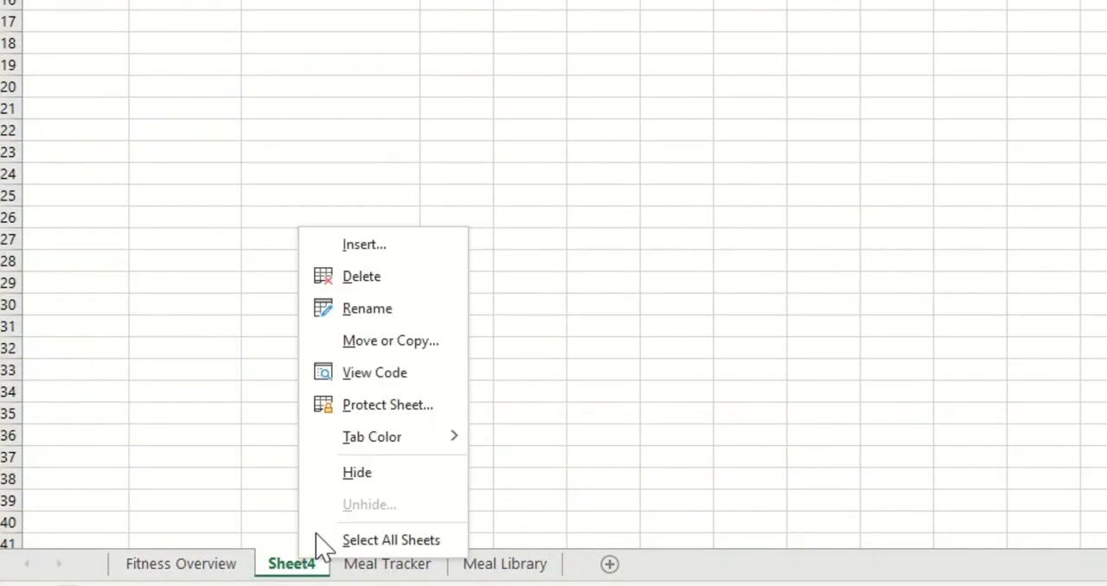
pyautogui.click(368, 470)
# Move the PivotChart down on Fitness Overview so that it starts at row 14, leaving the rows above it free
pyautogui.click(197, 566)
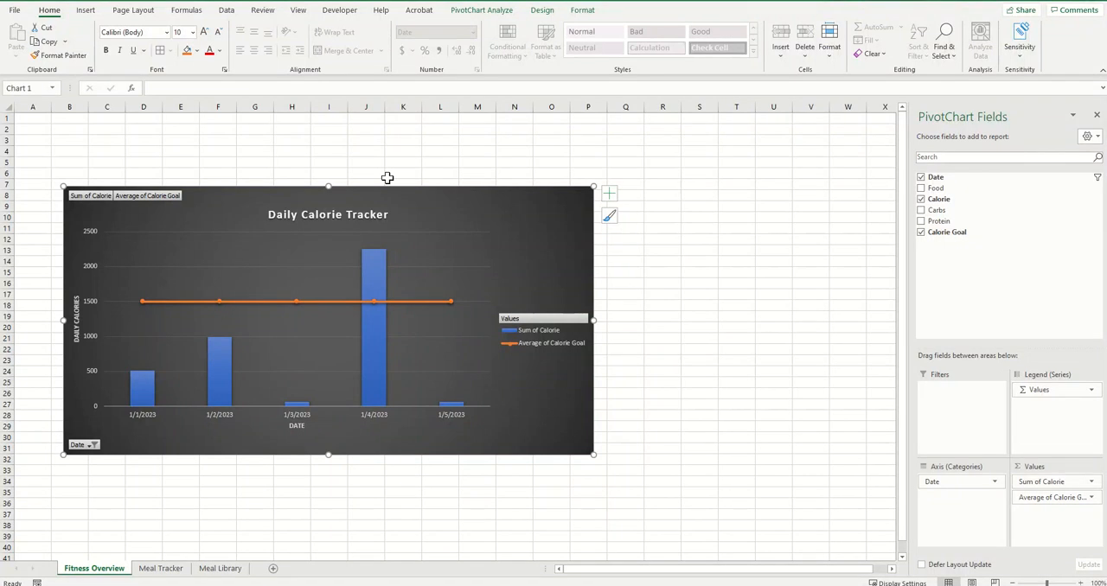
pyautogui.click(47, 118)
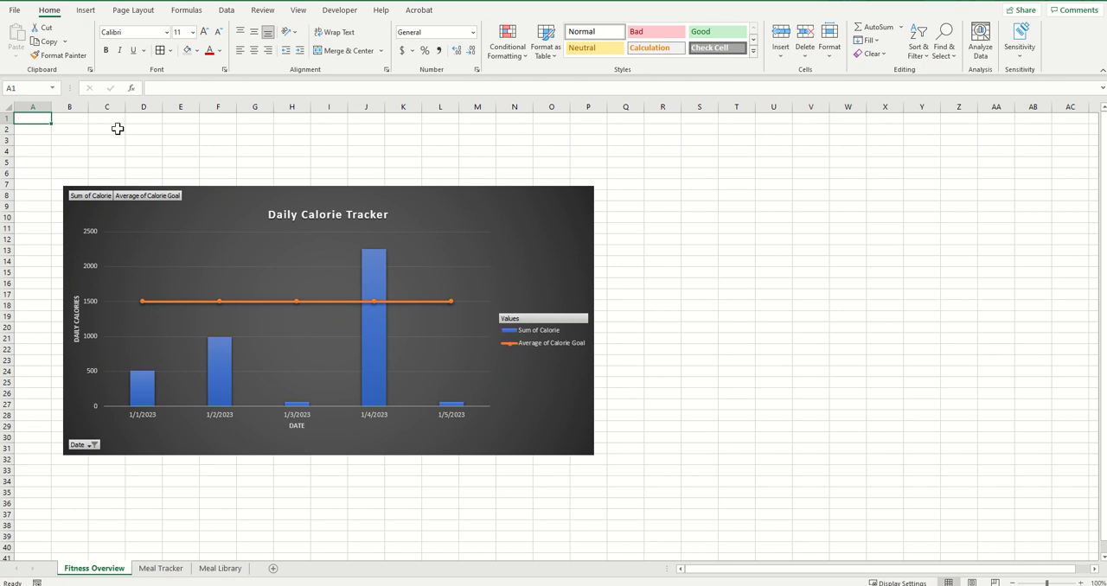
pyautogui.moveTo(239, 189); pyautogui.dragTo(243, 203)
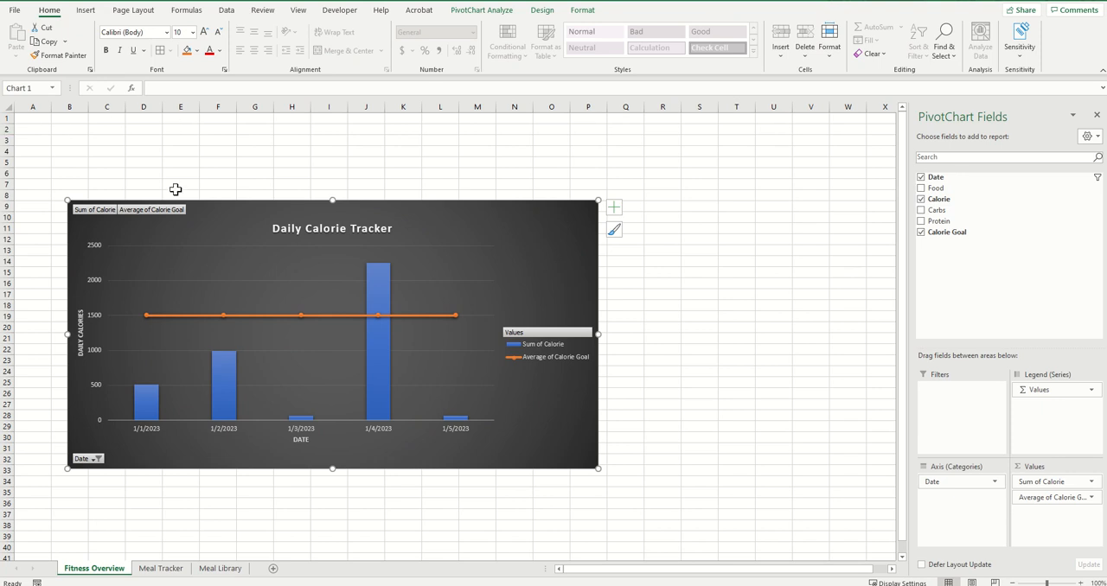
pyautogui.moveTo(248, 210); pyautogui.dragTo(241, 274)
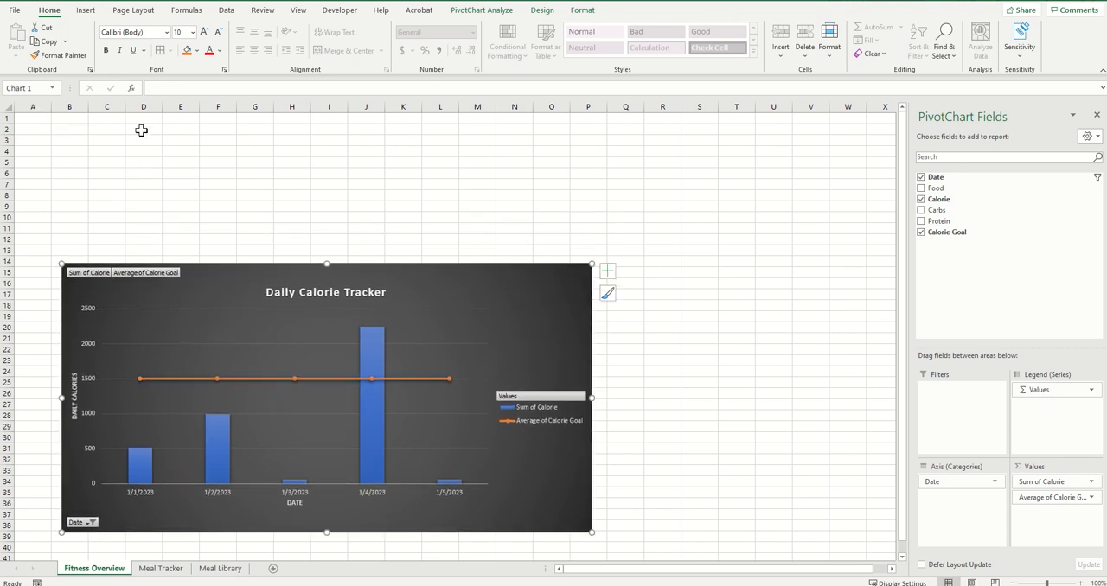
# Enter the labels Today in cell A1 and Calorie Target in cell A2 of Fitness Overview
pyautogui.click(33, 118)
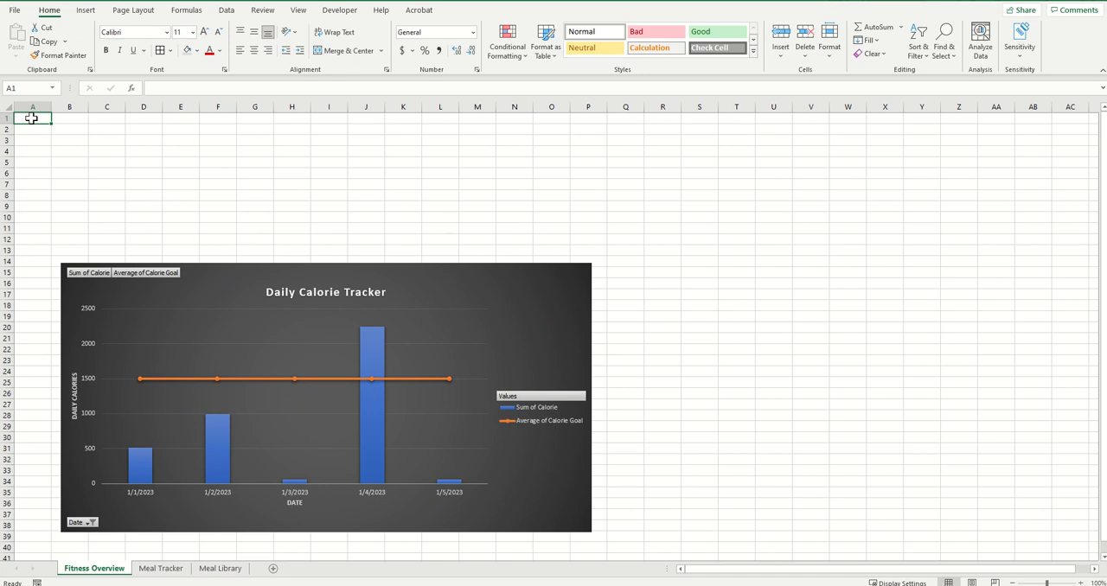
pyautogui.click(1080, 583)
pyautogui.click(1079, 583)
pyautogui.click(1080, 583)
pyautogui.click(1080, 582)
pyautogui.click(1079, 582)
pyautogui.click(1080, 582)
pyautogui.click(1080, 582)
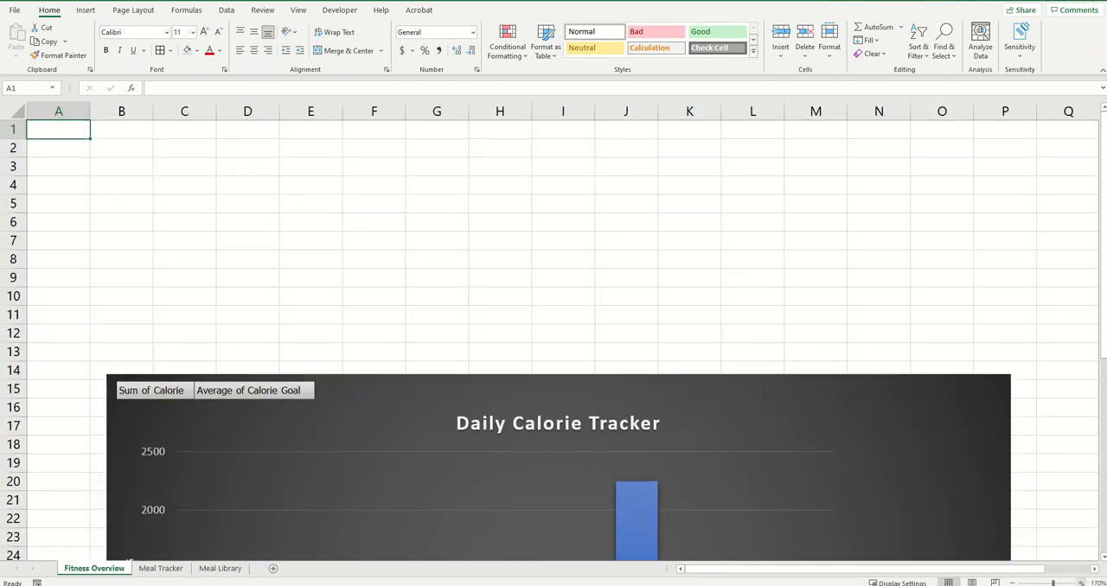
pyautogui.click(1080, 582)
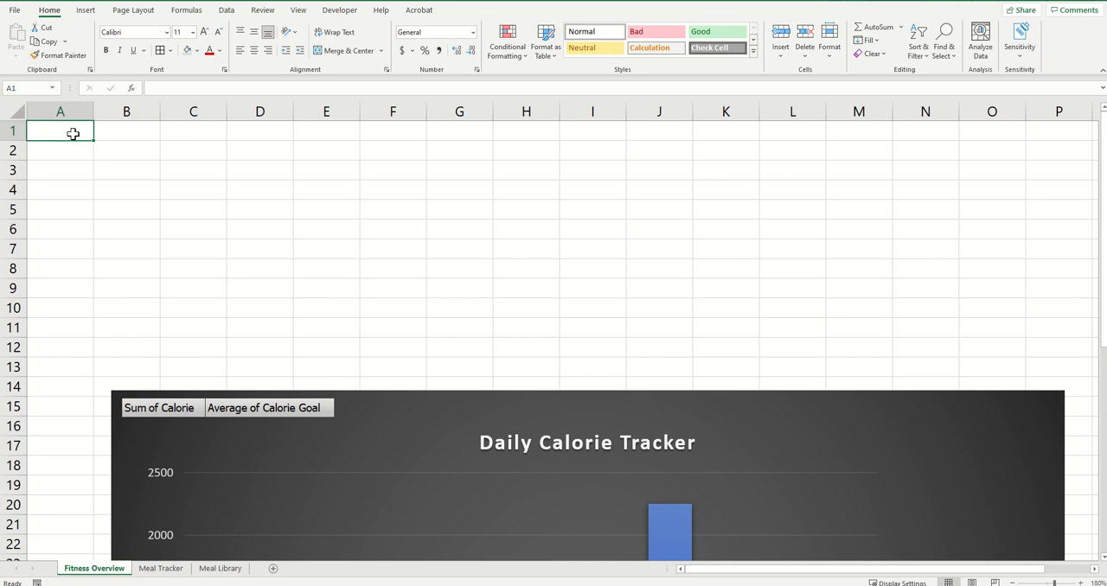
pyautogui.write('Today')
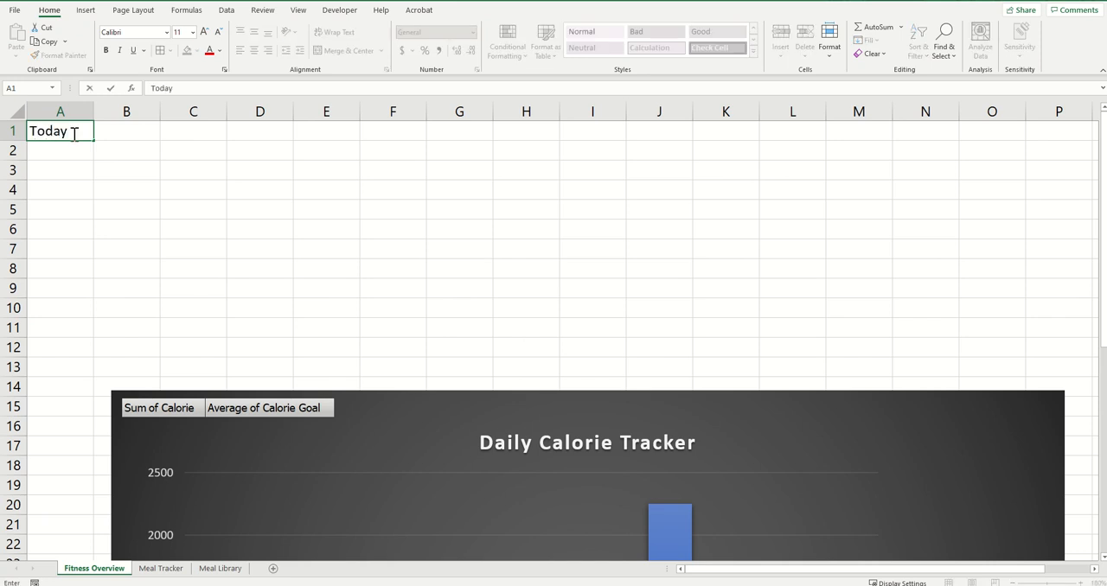
pyautogui.press('Return')
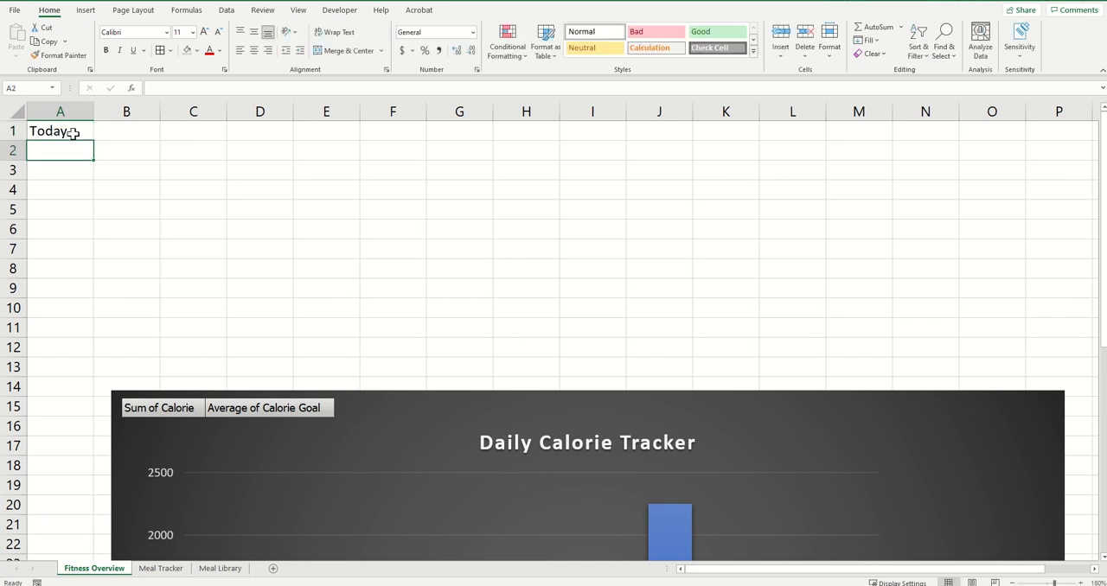
pyautogui.write('Calorie ')
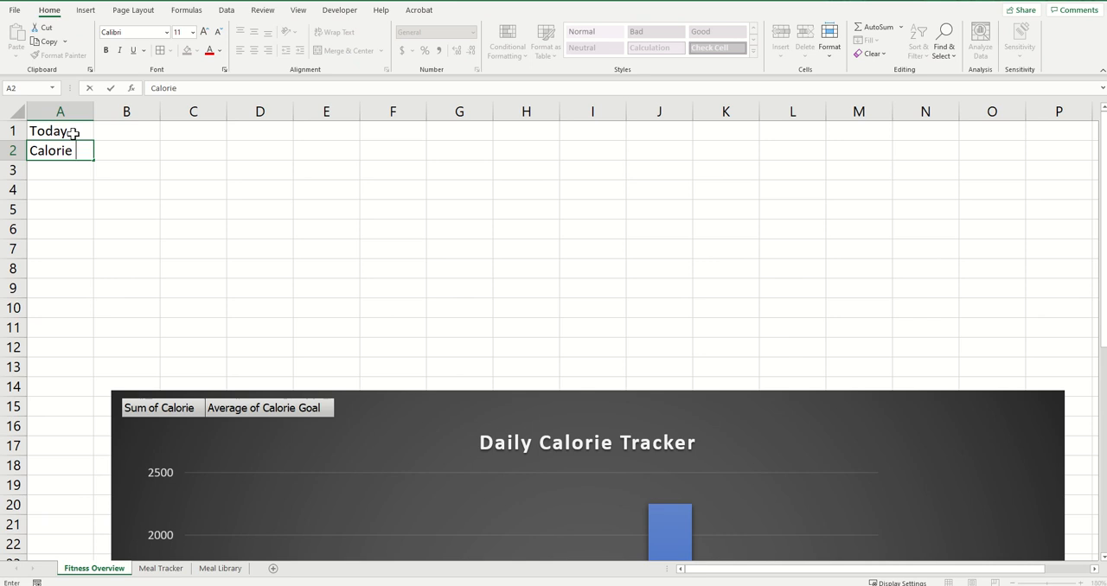
pyautogui.write('Target')
pyautogui.press('Return')
# Enter the labels Calories Consumed in cell A3 and Calories Remaining in cell A4
pyautogui.write('Calo')
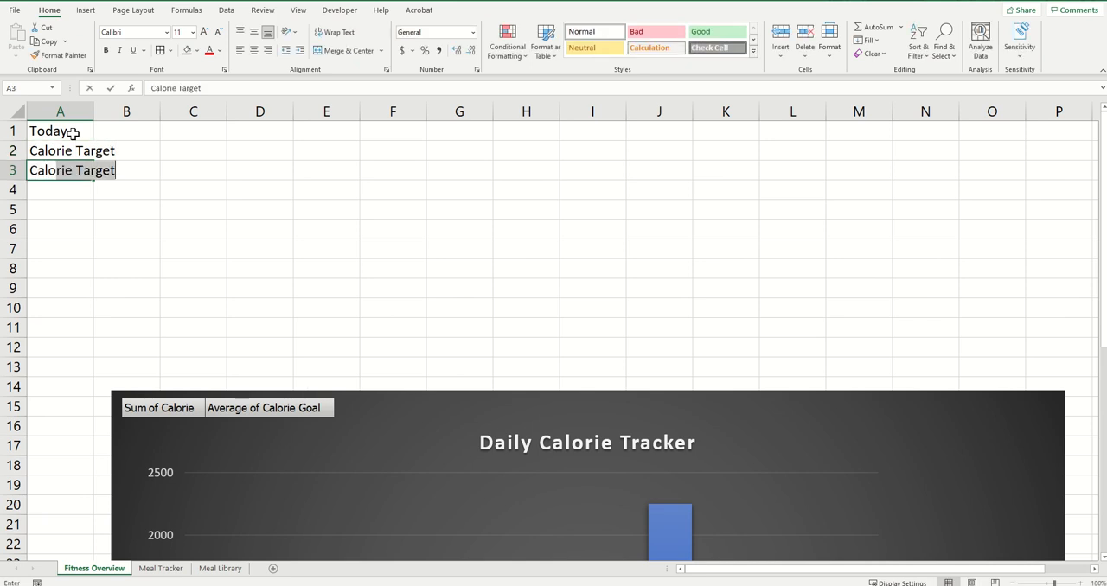
pyautogui.write('ries Consumed')
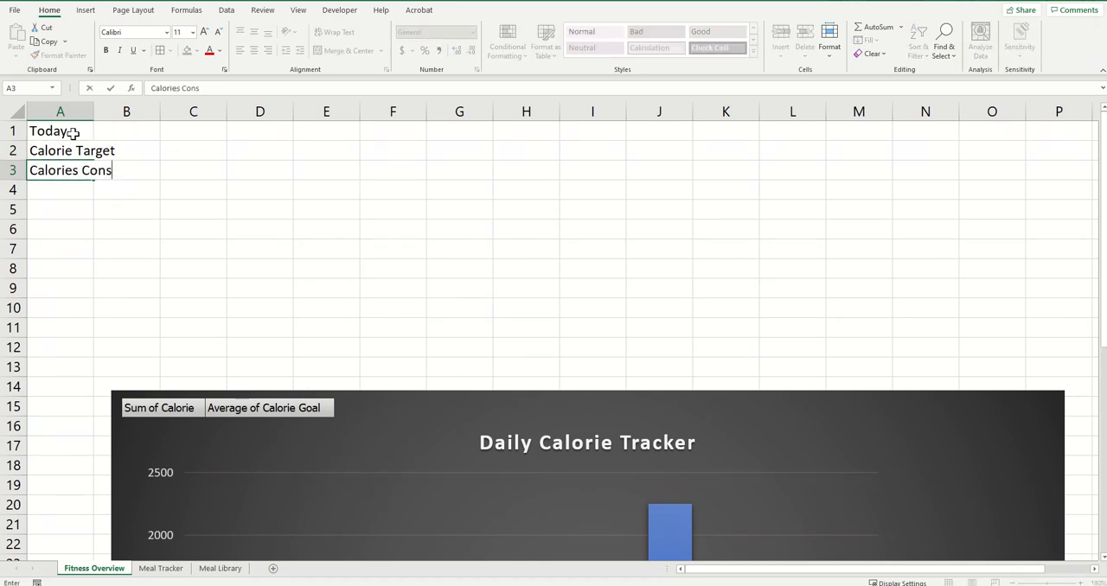
pyautogui.press('Return')
pyautogui.write('Cal')
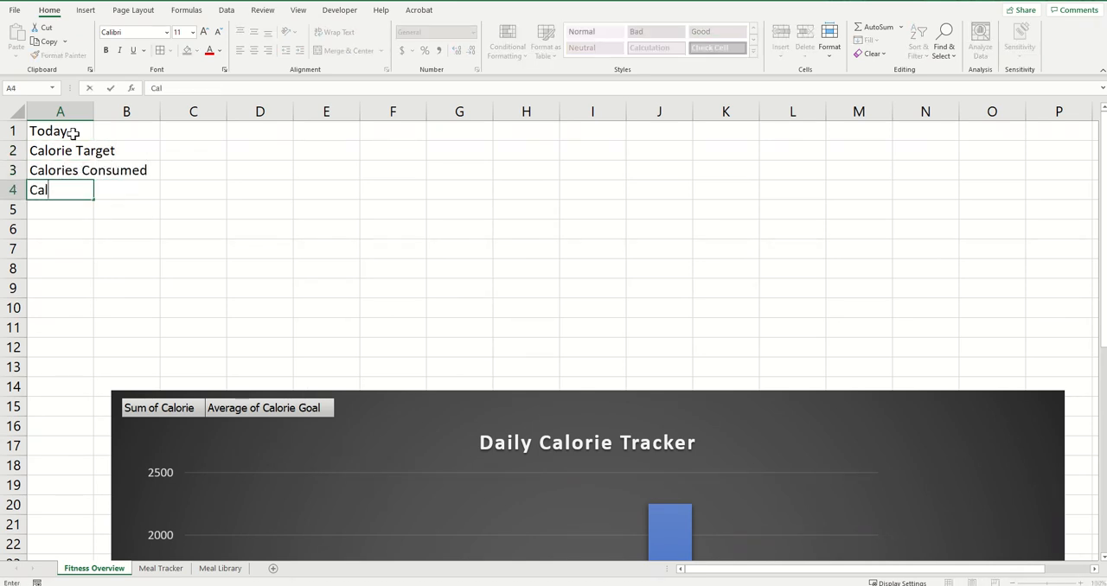
pyautogui.write('ories Remaining')
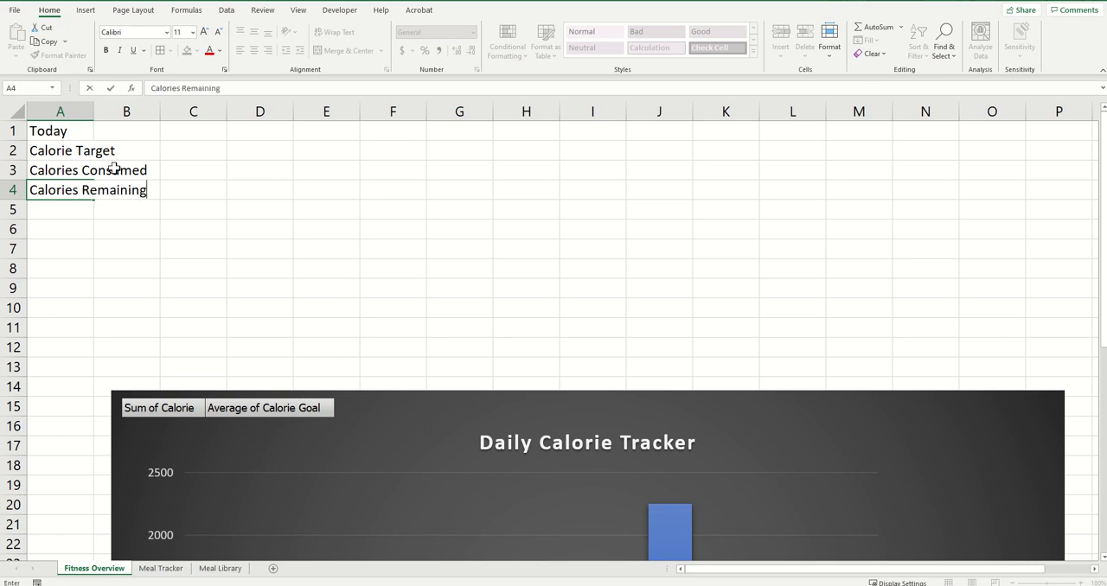
pyautogui.click(260, 209)
# Widen column A to fit its labels and increase the column's font size to 22
pyautogui.moveTo(93, 111); pyautogui.dragTo(163, 118)
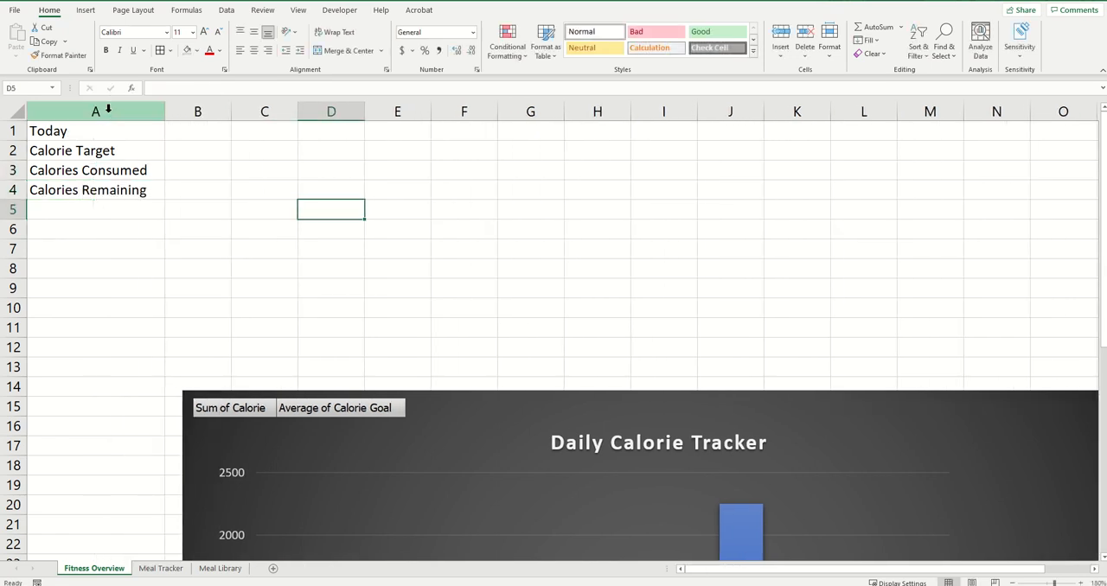
pyautogui.click(104, 111)
pyautogui.click(206, 33)
pyautogui.click(205, 33)
pyautogui.click(205, 33)
pyautogui.click(205, 33)
pyautogui.click(206, 33)
pyautogui.click(205, 33)
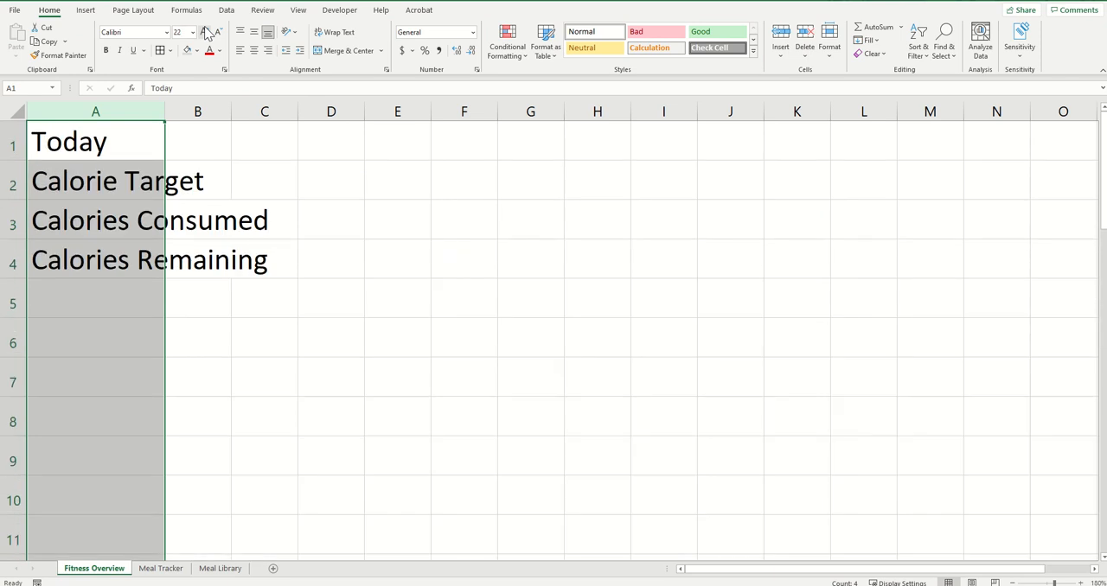
# Widen columns A and B to fit the labels and apply all borders to cells A1:B4
pyautogui.moveTo(166, 111); pyautogui.dragTo(598, 116)
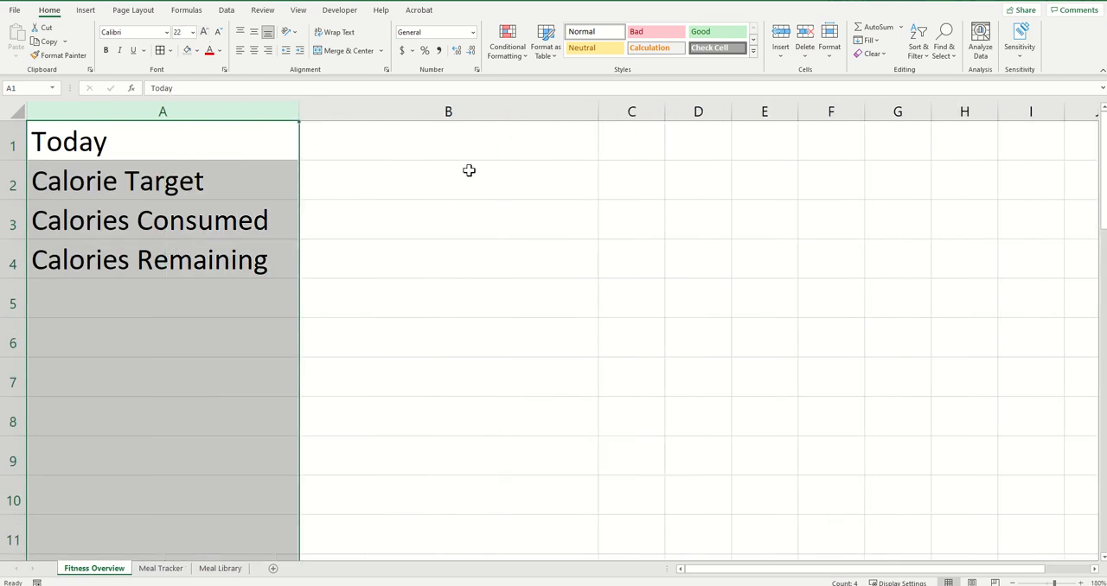
pyautogui.click(469, 170)
pyautogui.moveTo(204, 139); pyautogui.dragTo(343, 260)
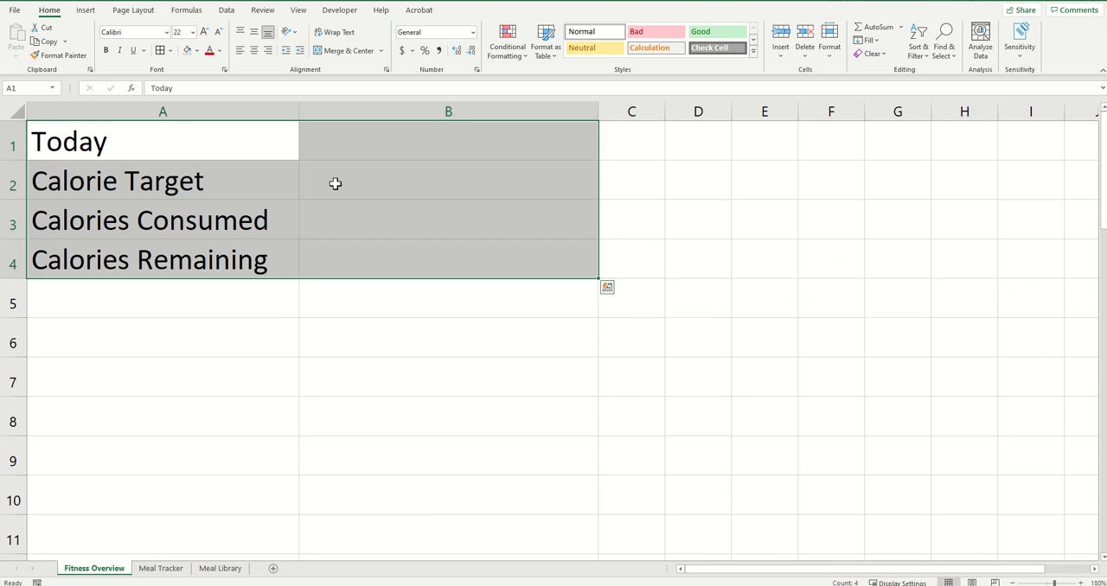
pyautogui.click(161, 51)
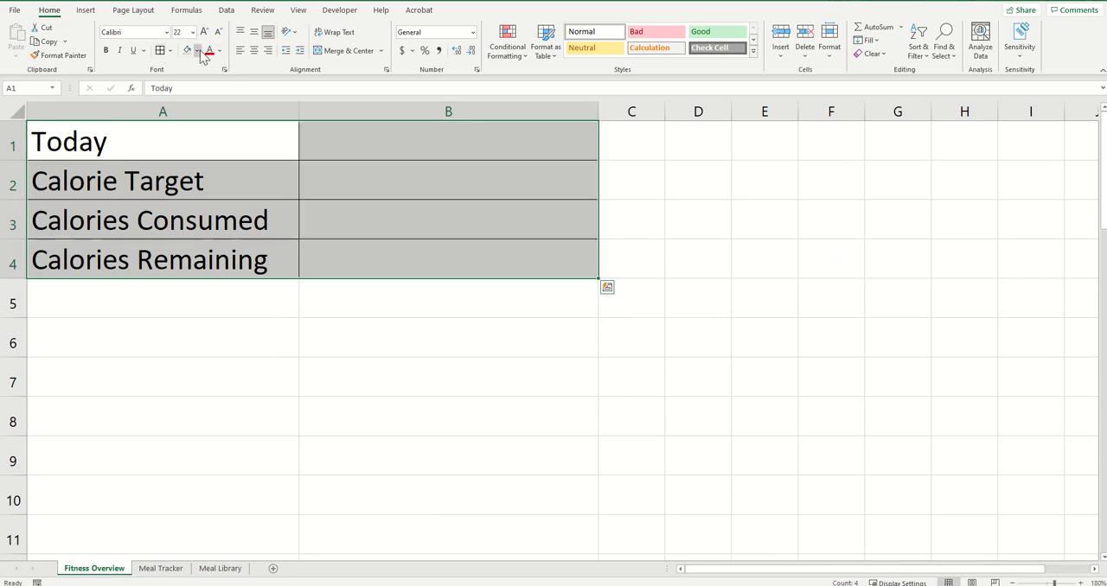
pyautogui.click(198, 52)
pyautogui.click(100, 197)
pyautogui.click(161, 115)
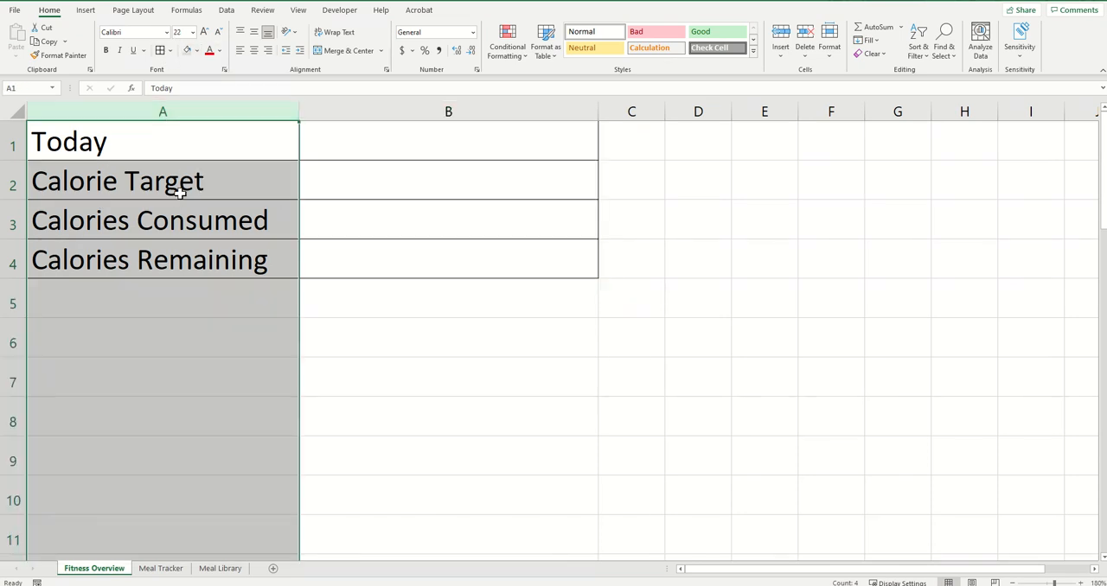
pyautogui.click(379, 202)
# Fill the label cells A1:A4 with medium blue and the value cells B1:B4 with a lighter tint of blue
pyautogui.moveTo(353, 147); pyautogui.dragTo(220, 260)
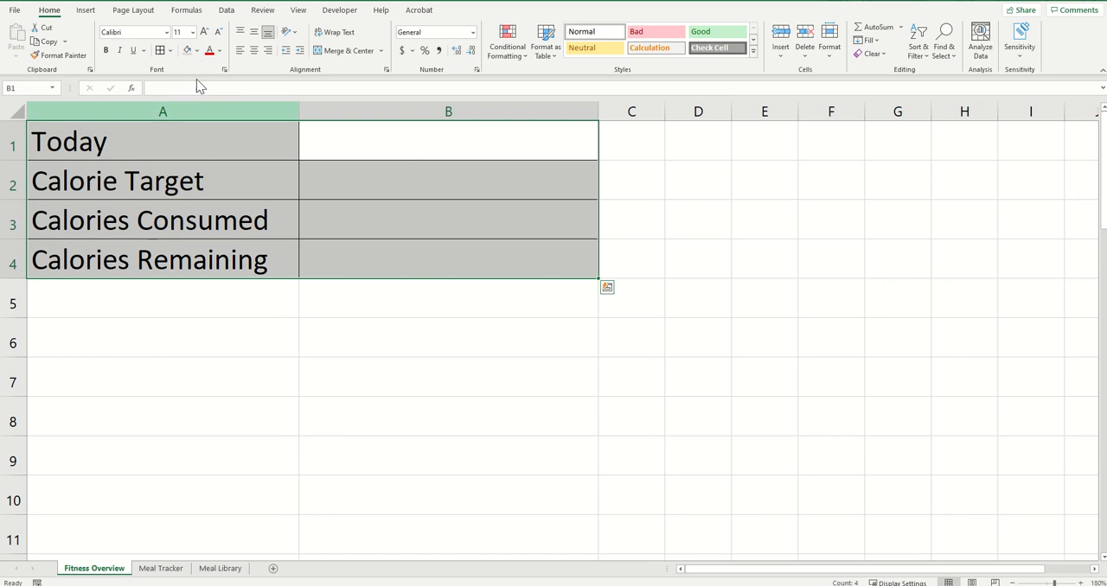
pyautogui.click(197, 51)
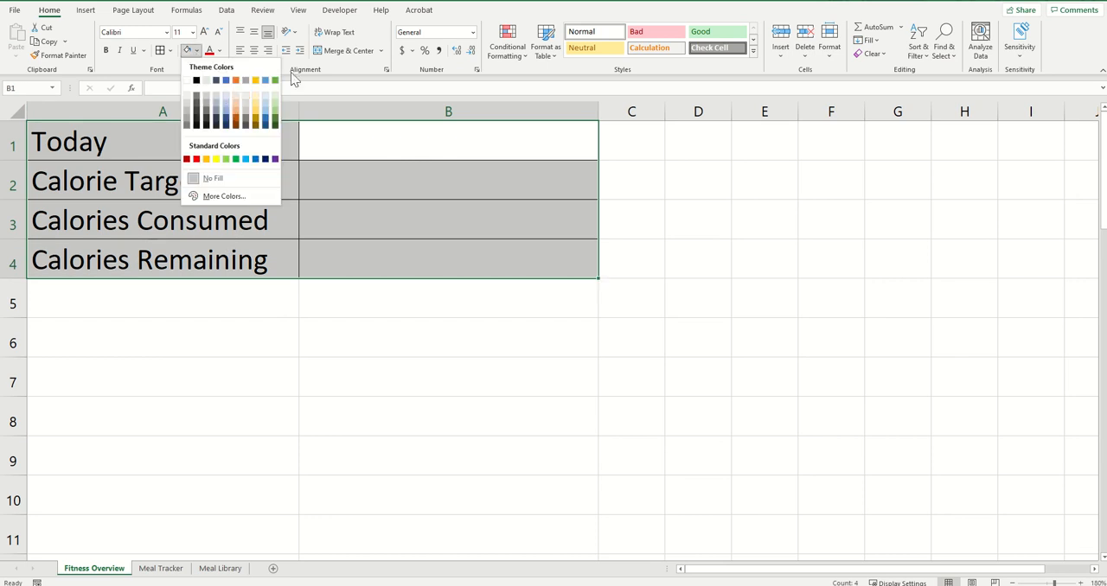
pyautogui.click(225, 104)
pyautogui.moveTo(351, 180); pyautogui.dragTo(356, 249)
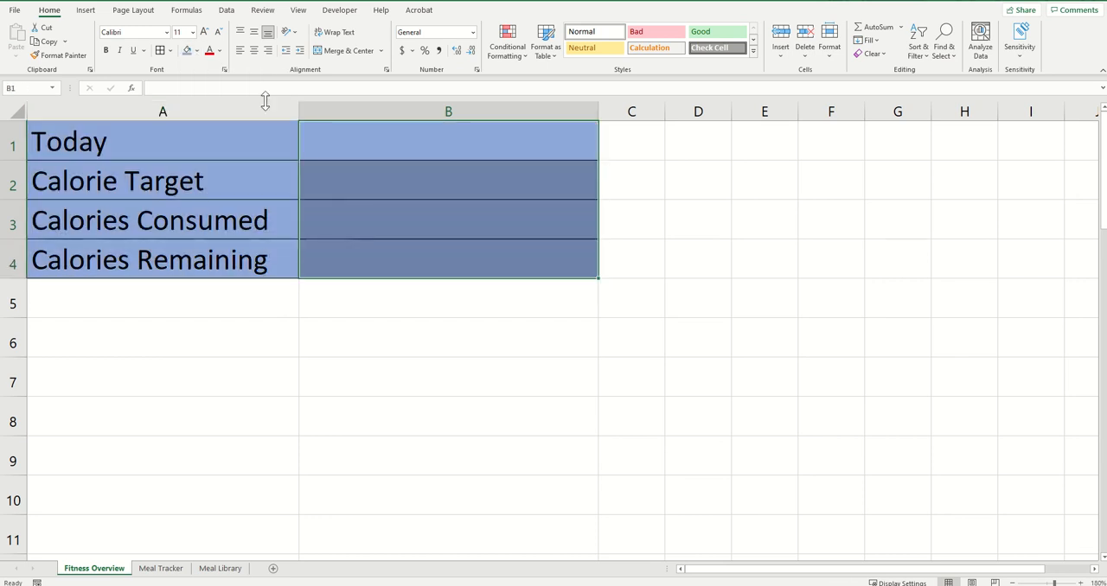
pyautogui.click(198, 51)
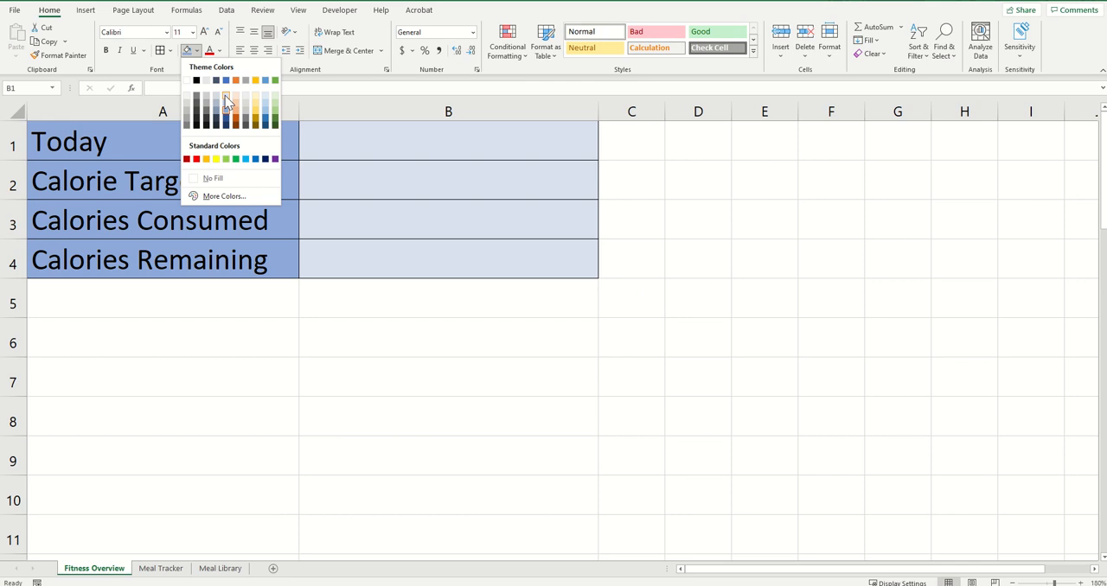
pyautogui.click(225, 95)
pyautogui.click(493, 189)
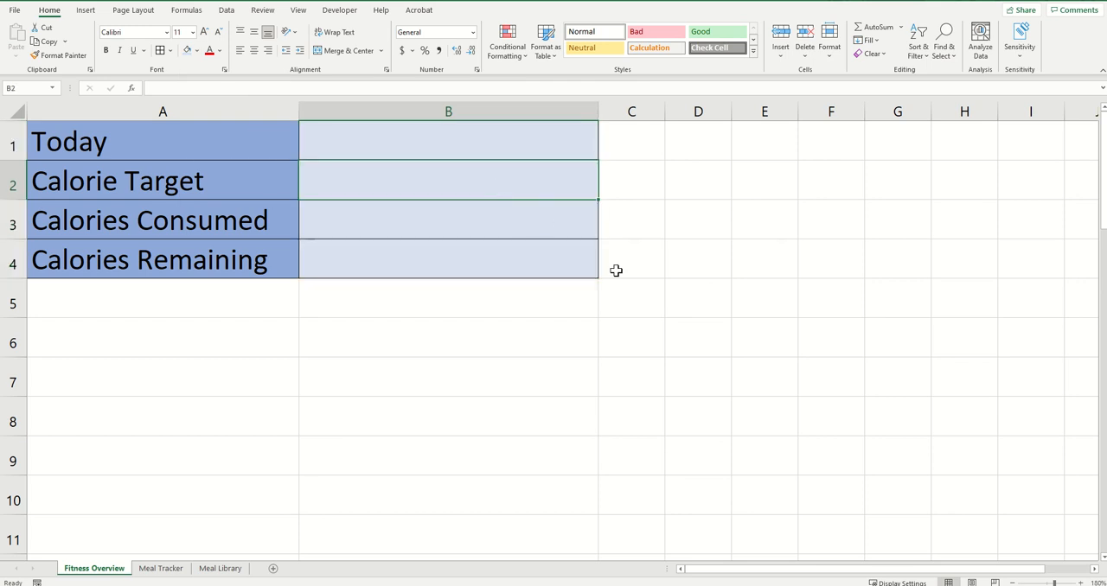
pyautogui.click(531, 263)
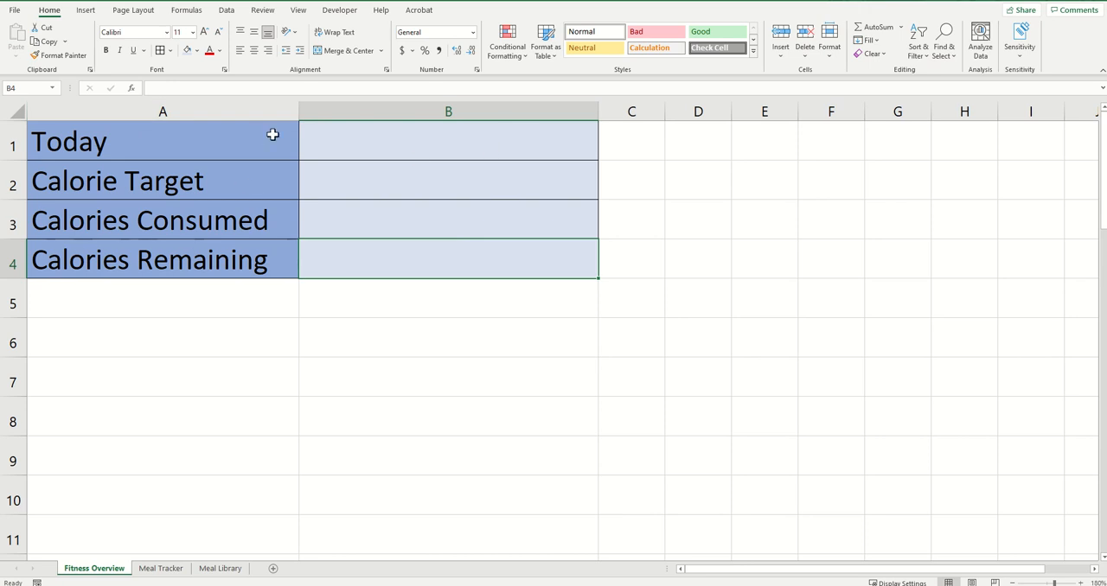
# Widen column A slightly and enter the formula =TODAY() in cell B1
pyautogui.moveTo(298, 113); pyautogui.dragTo(338, 123)
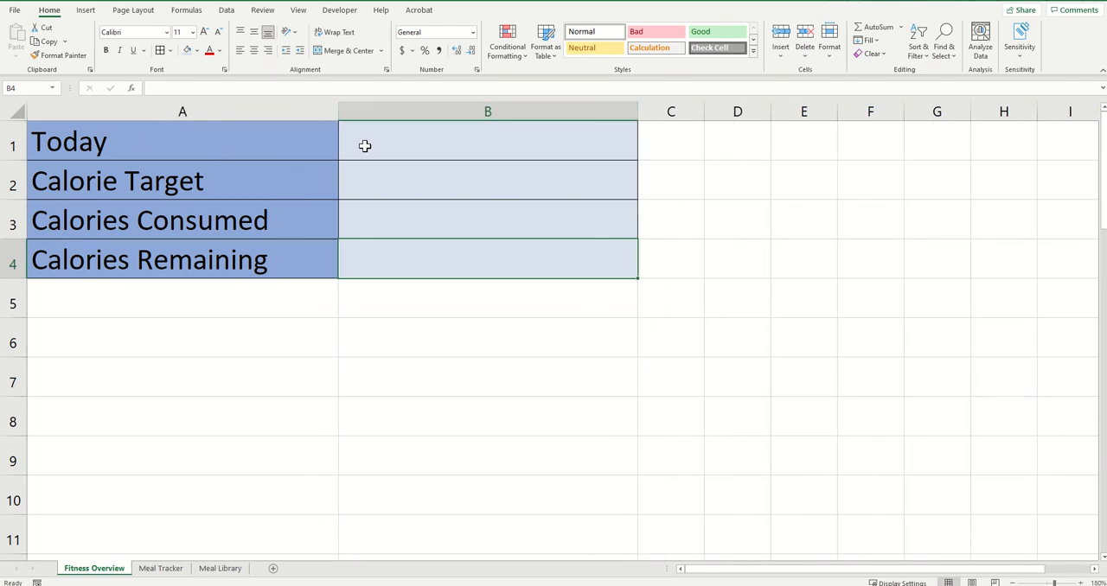
pyautogui.click(424, 132)
pyautogui.doubleClick(386, 142)
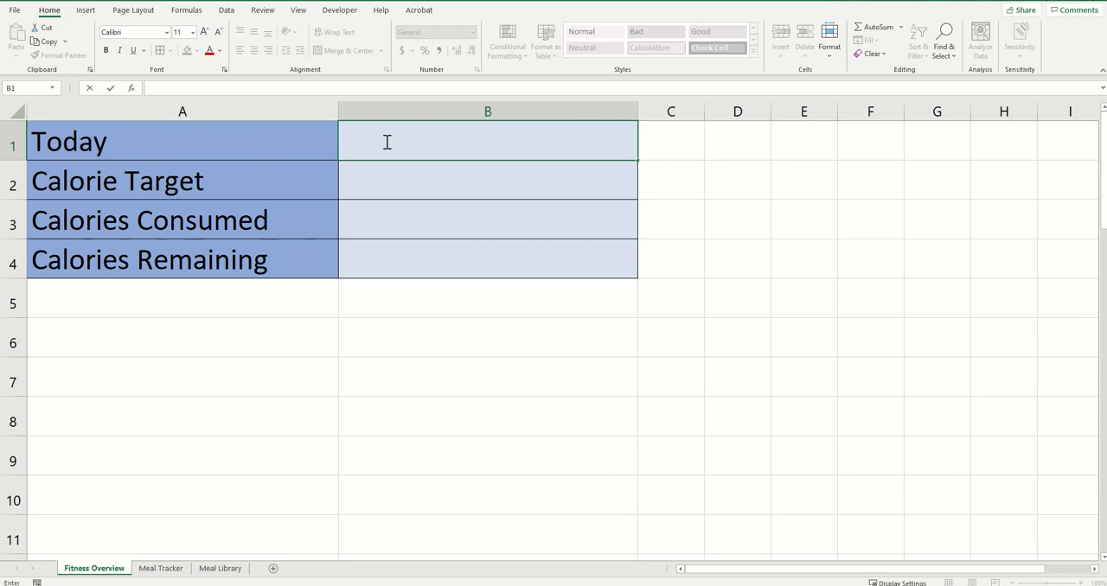
pyautogui.write('=today')
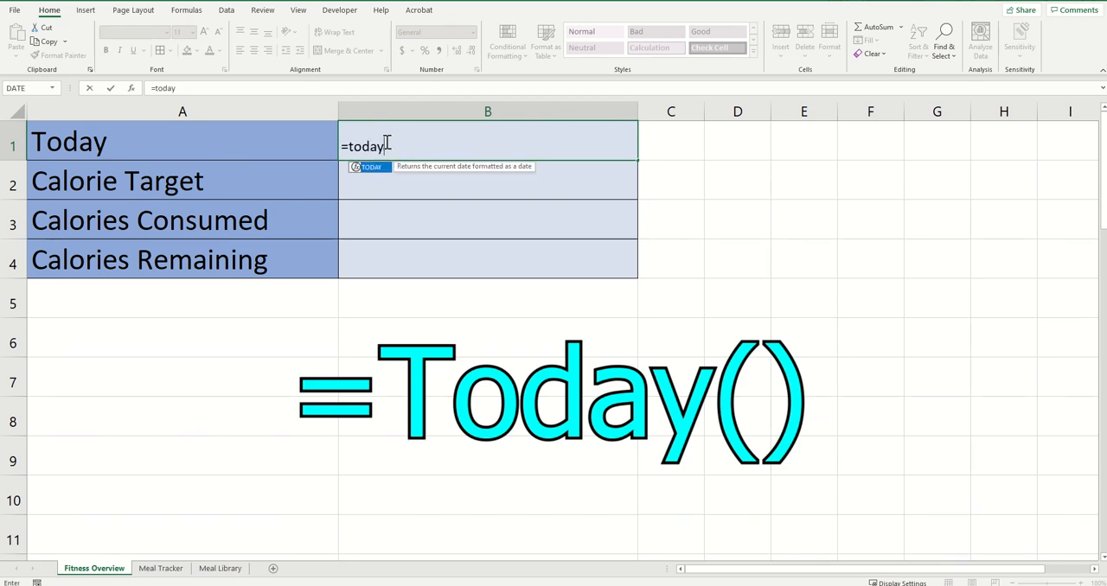
pyautogui.write('(')
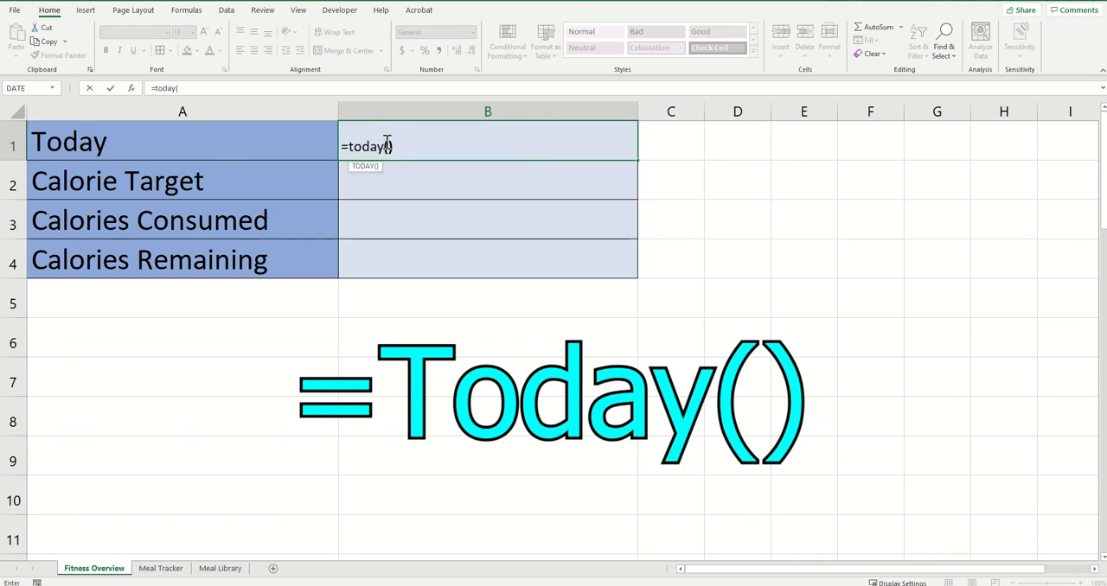
pyautogui.write(')')
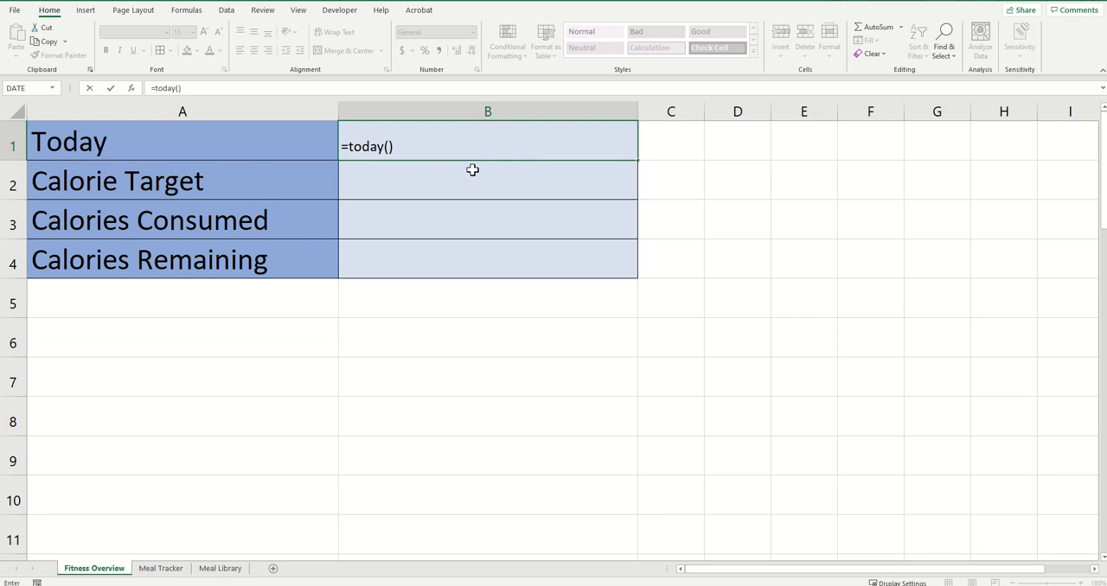
pyautogui.press('Return')
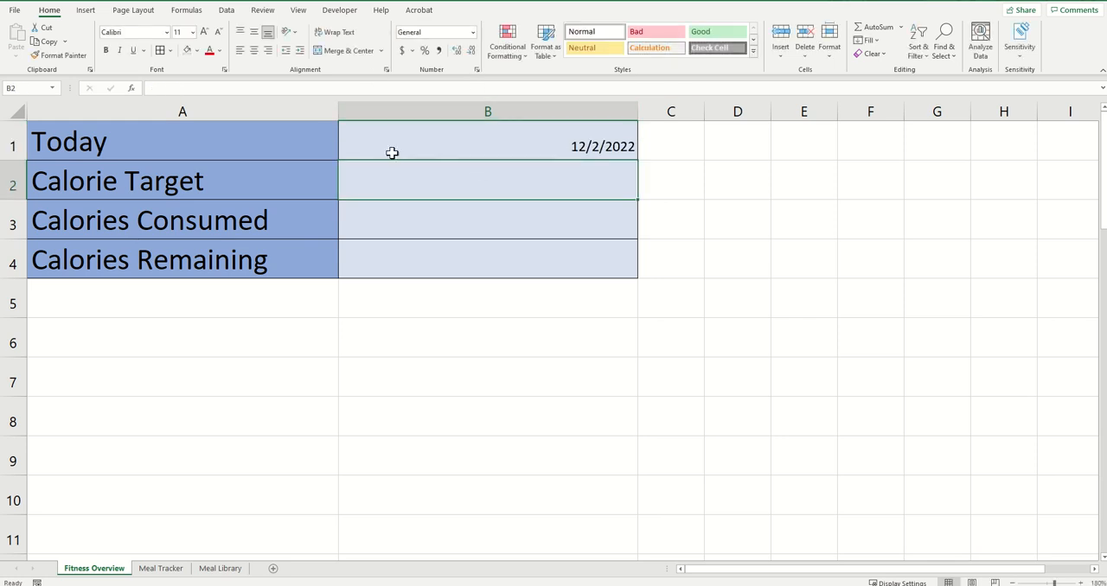
pyautogui.click(573, 140)
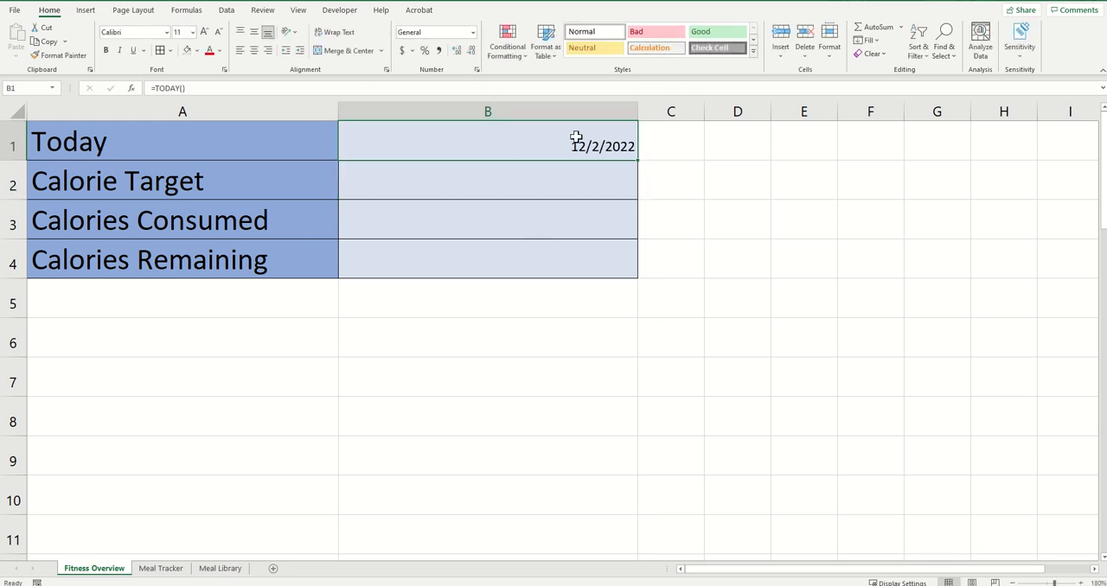
pyautogui.click(536, 179)
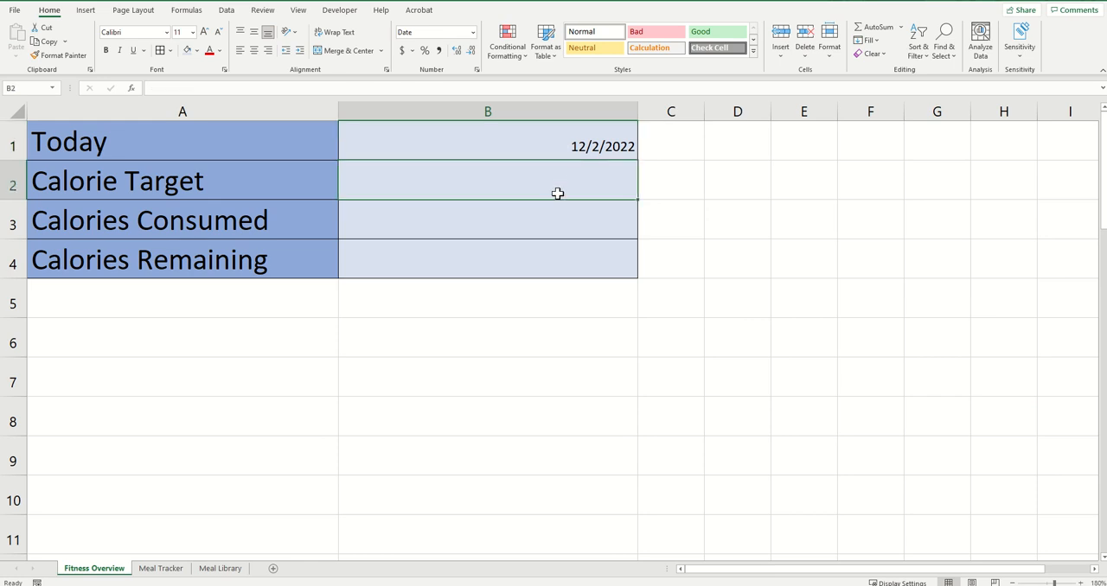
# Centre cells B1:B4 both vertically and horizontally and set their font size to 26
pyautogui.click(433, 142)
pyautogui.moveTo(433, 143); pyautogui.dragTo(420, 268)
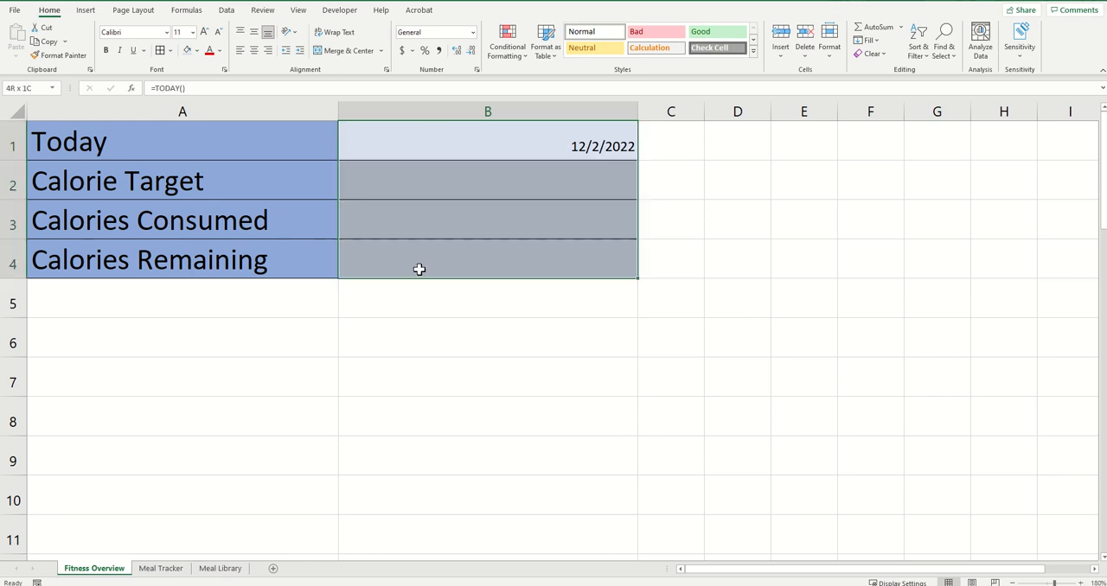
pyautogui.click(254, 32)
pyautogui.click(254, 50)
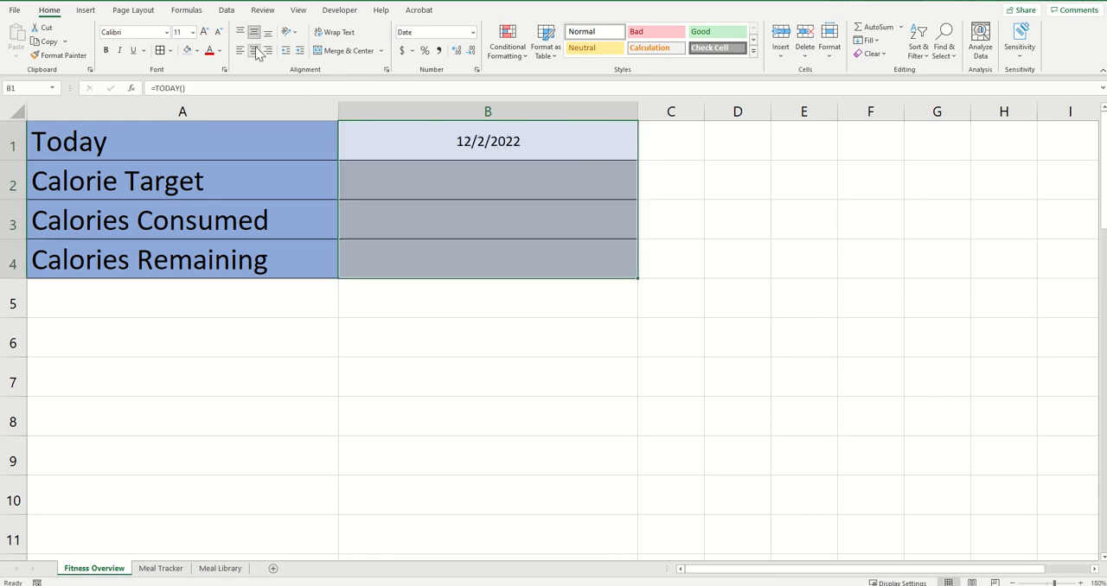
pyautogui.click(204, 32)
pyautogui.click(204, 32)
pyautogui.click(204, 32)
pyautogui.click(204, 32)
pyautogui.click(204, 32)
pyautogui.click(204, 32)
pyautogui.click(204, 32)
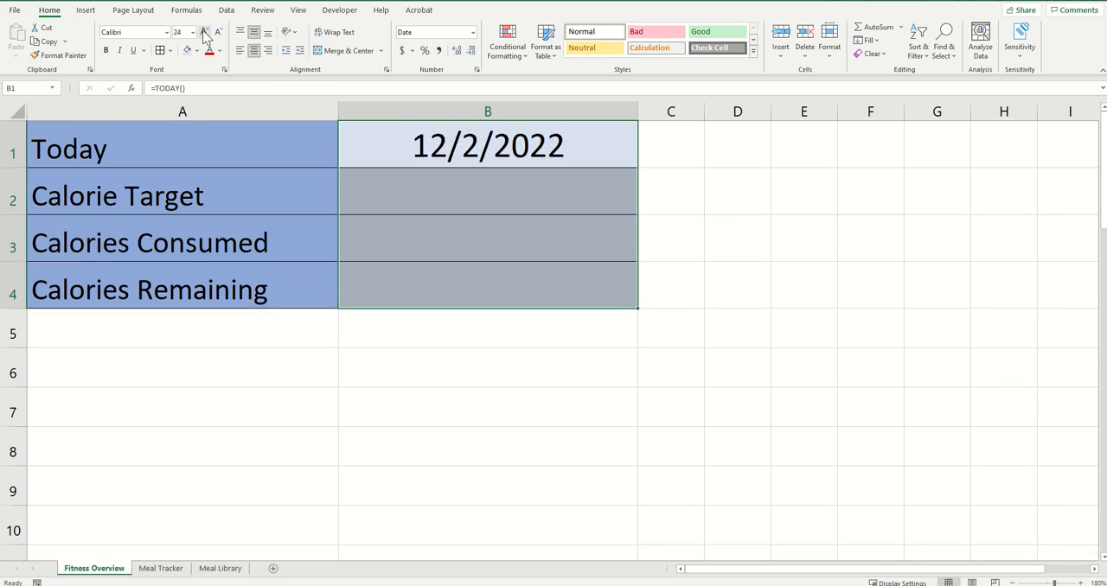
pyautogui.click(205, 32)
pyautogui.click(204, 32)
pyautogui.click(218, 32)
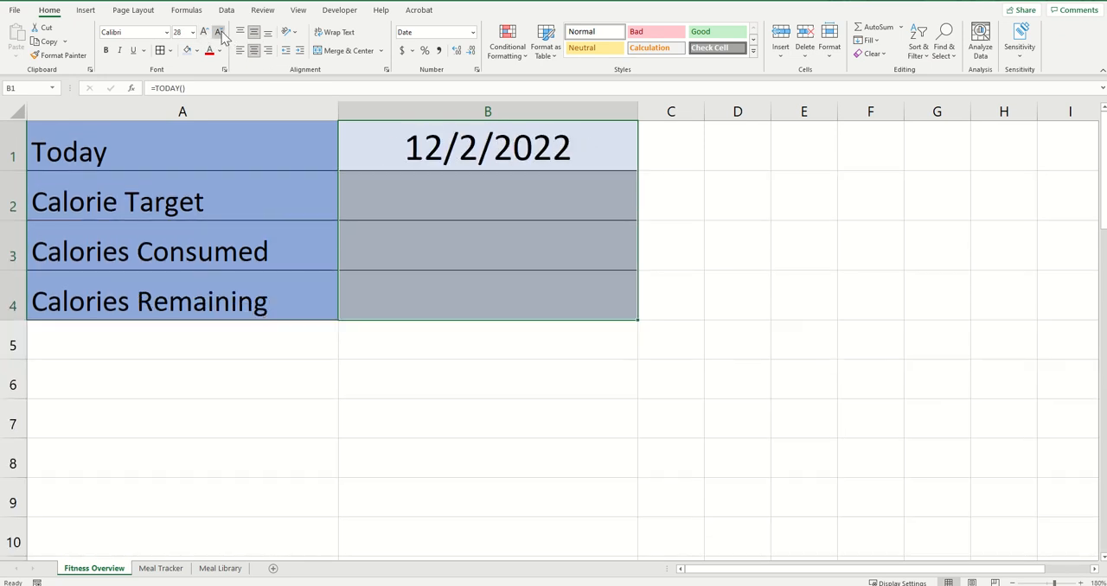
pyautogui.click(218, 32)
# Begin an XLOOKUP formula in B2 with B1 as the lookup value and column A of Meal Tracker as the lookup array
pyautogui.click(414, 201)
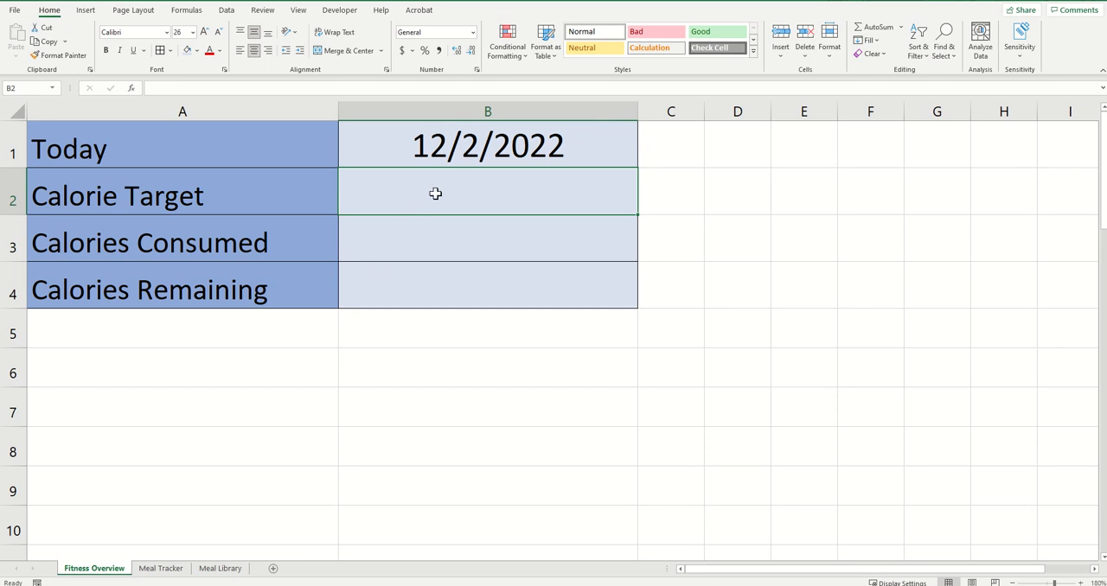
pyautogui.doubleClick(436, 193)
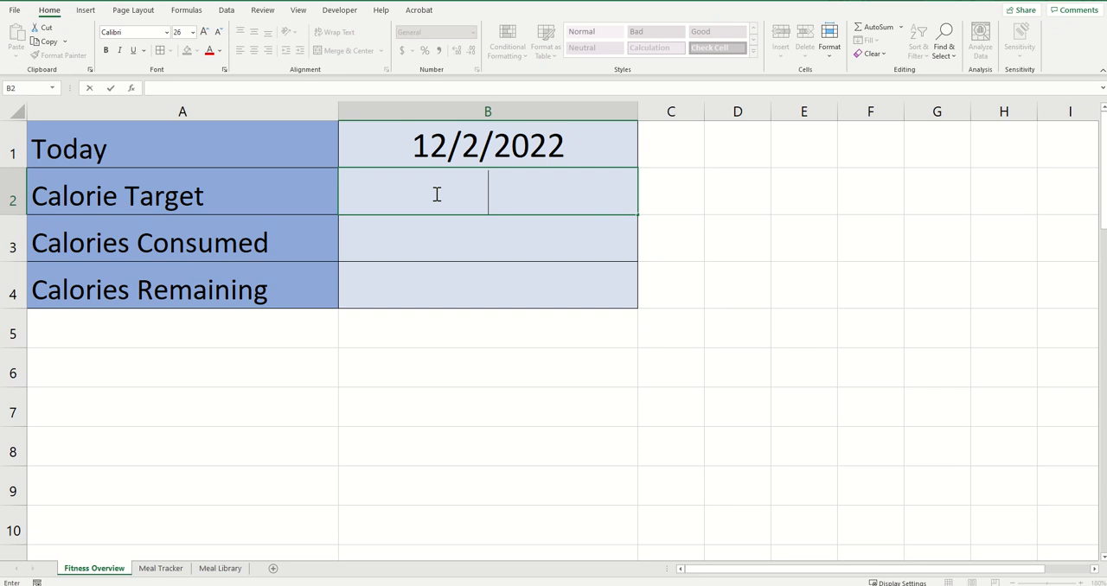
pyautogui.write('=xlookup(')
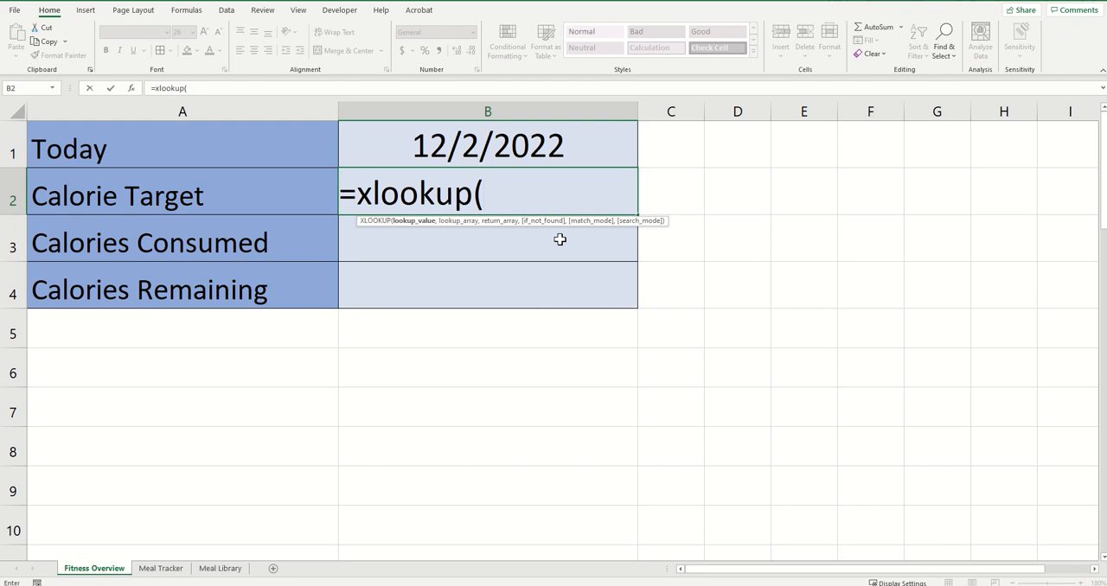
pyautogui.click(471, 141)
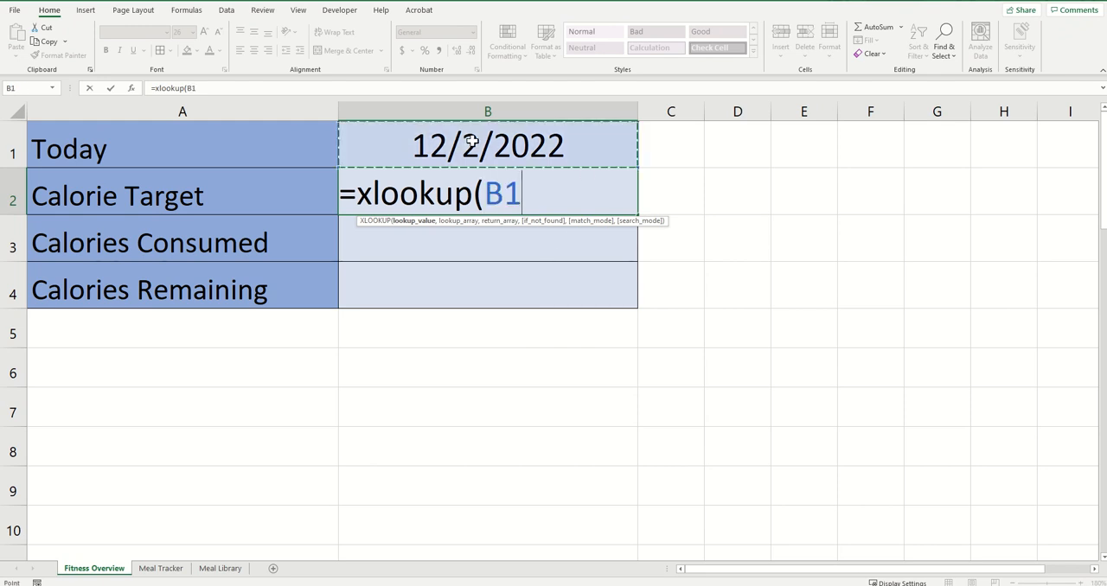
pyautogui.write(',')
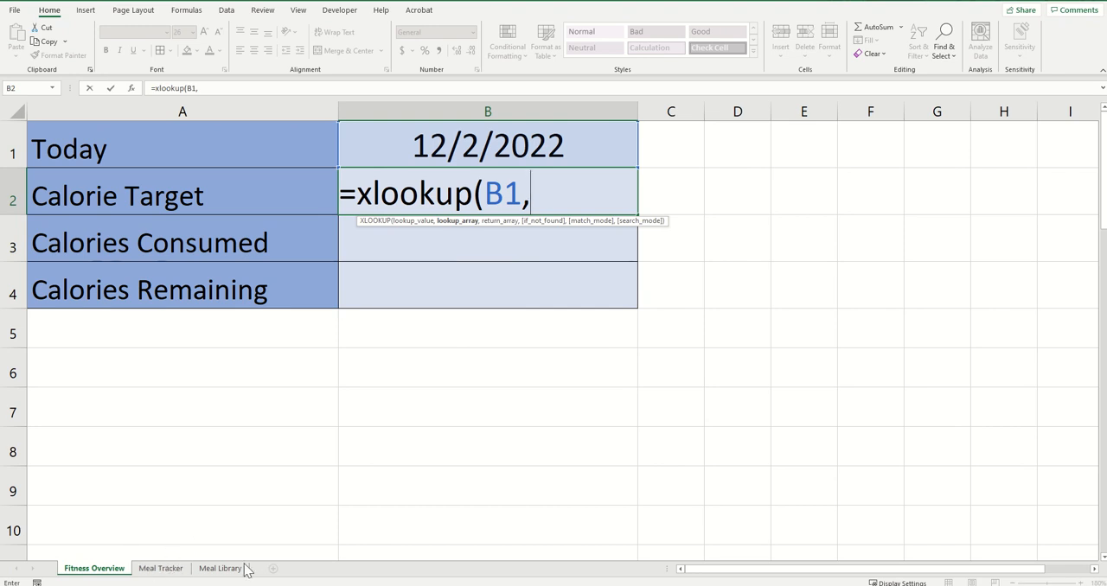
pyautogui.click(159, 569)
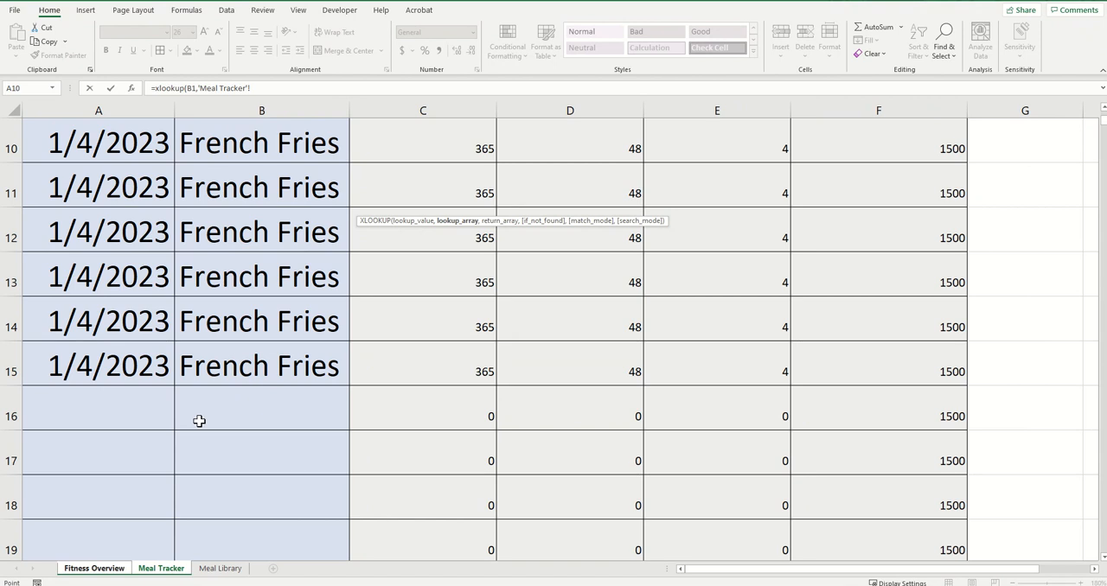
pyautogui.click(158, 109)
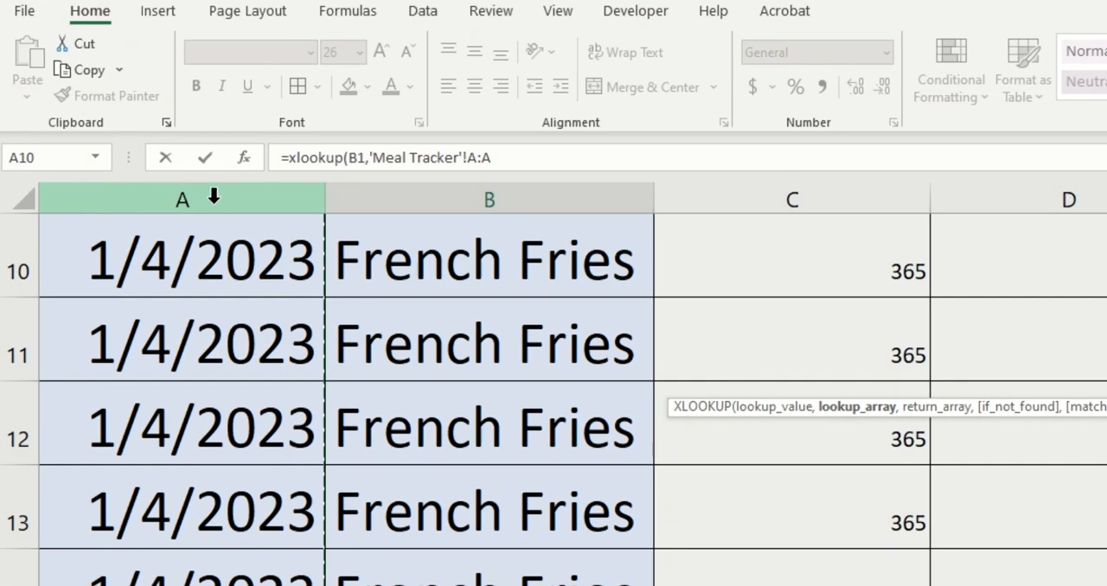
pyautogui.write(',')
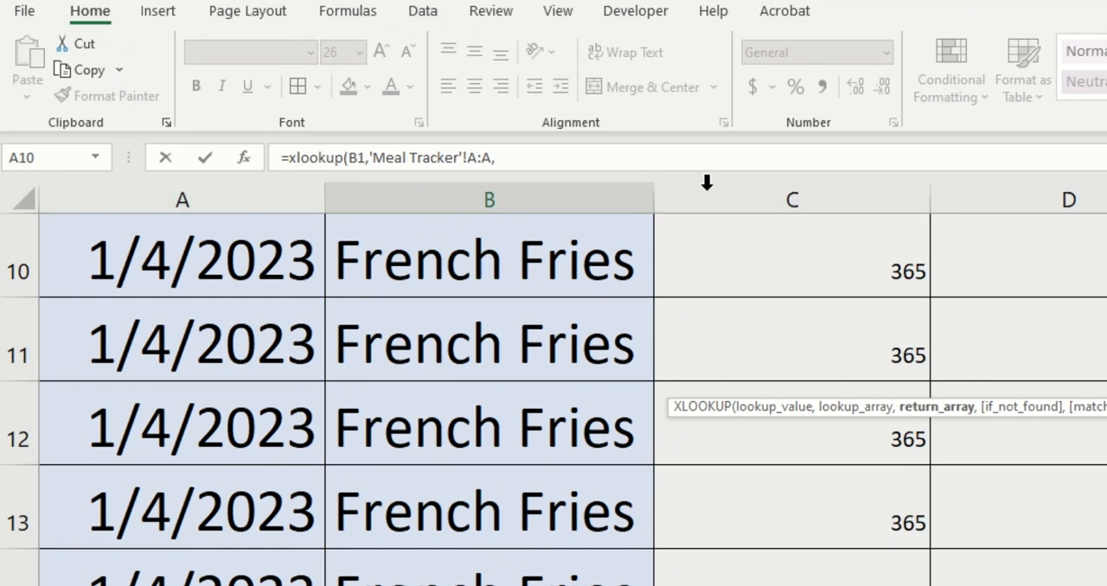
# Add Meal Tracker's Calorie Goal column F as the return array, leave if_not_found empty and set the match mode to -1
pyautogui.scroll(3, 865, 420)
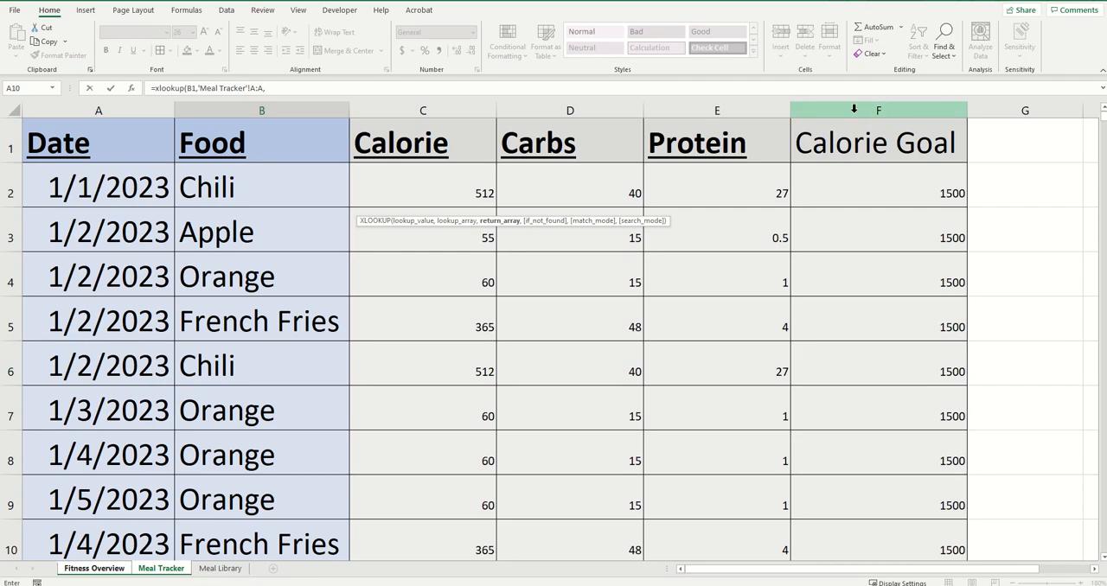
pyautogui.click(854, 109)
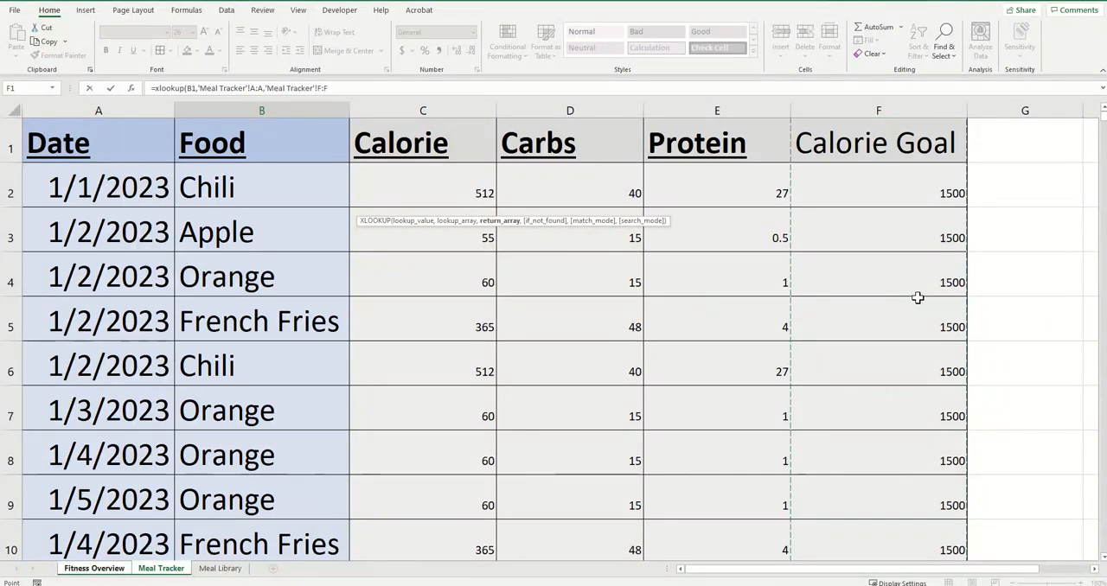
pyautogui.write(',')
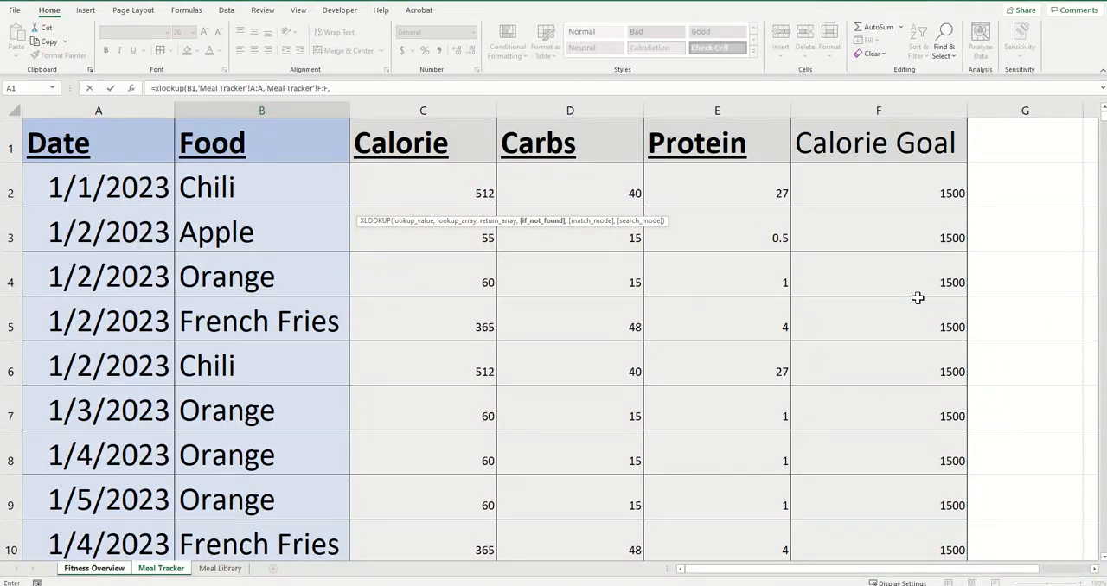
pyautogui.write(',-')
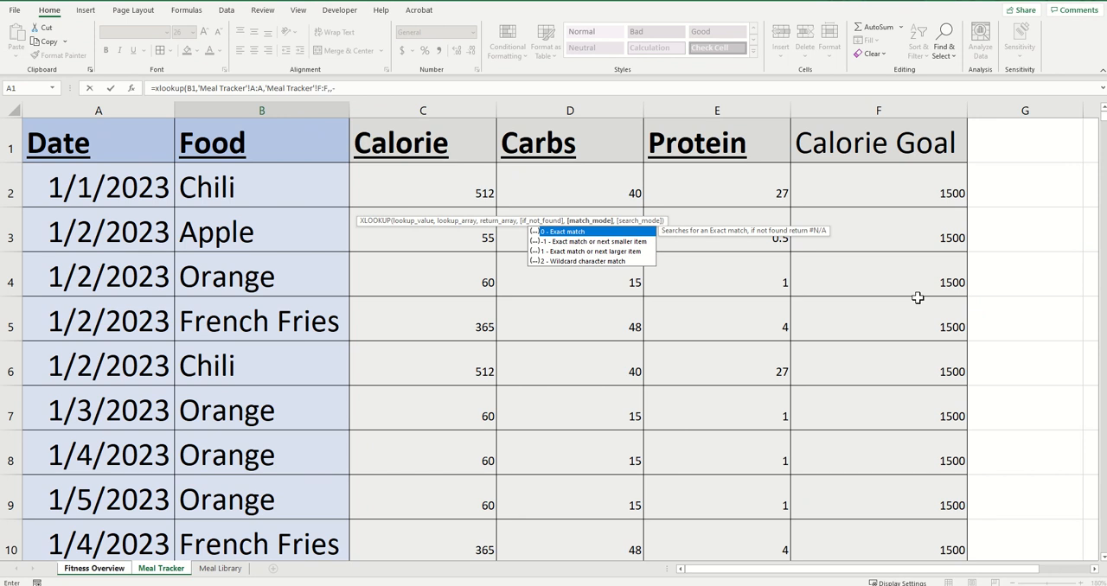
pyautogui.write('1')
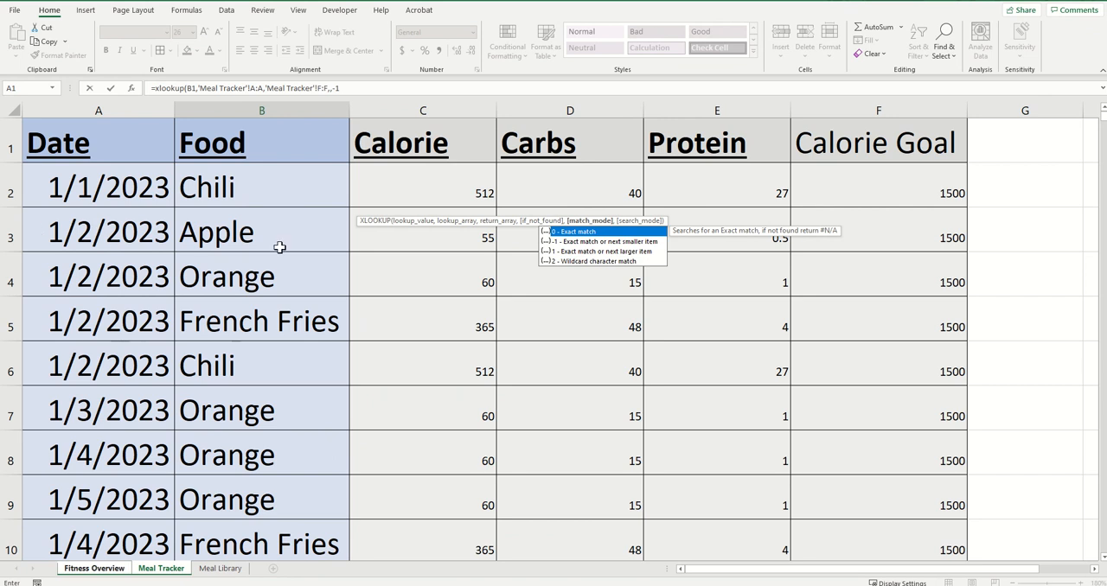
# Close the XLOOKUP formula's parentheses, commit it to the Calorie Target cell B2 and reselect that cell
pyautogui.click(351, 88)
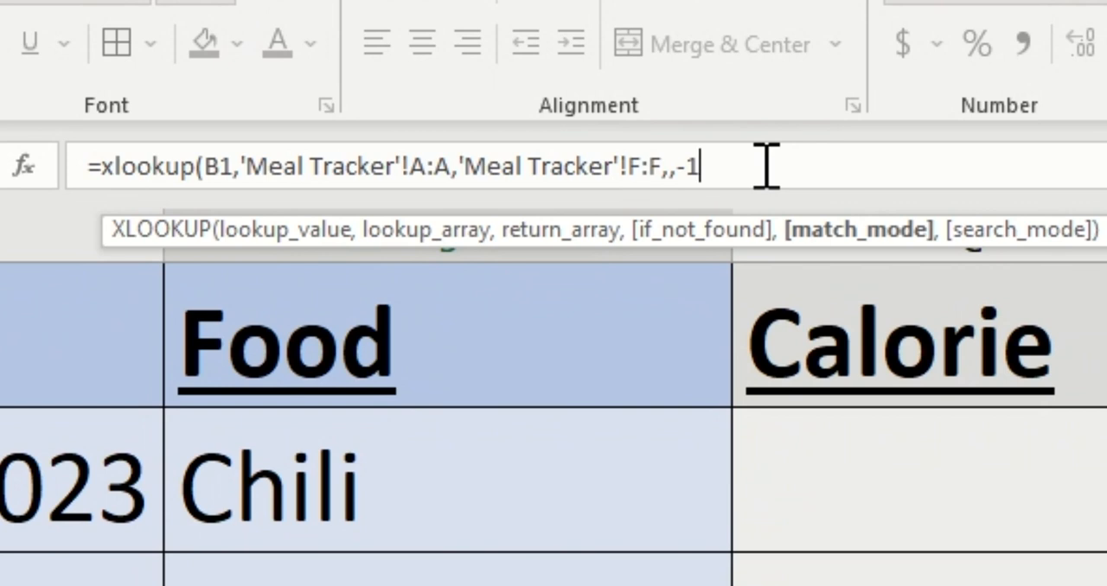
pyautogui.write(')')
pyautogui.press('Return')
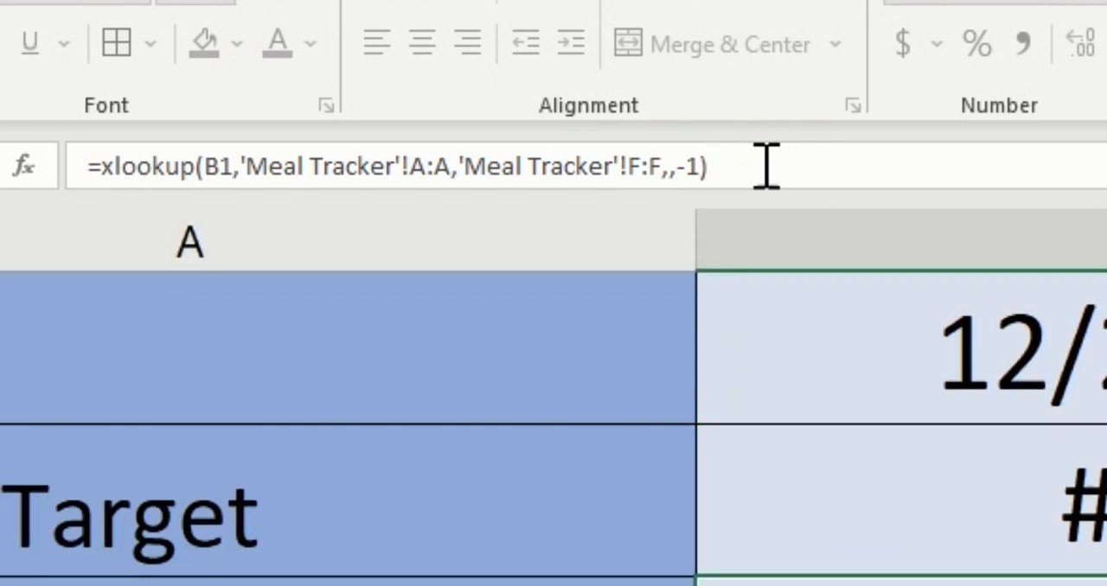
pyautogui.press('Up')
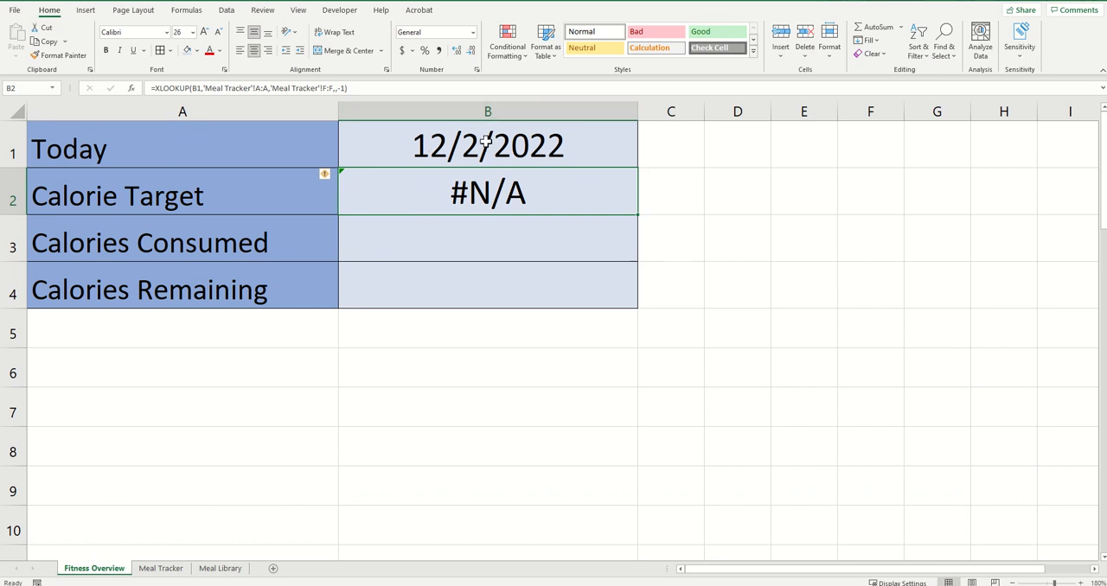
# Log an orange for 12/2/2022 in the first empty row of Meal Tracker, row 16
pyautogui.click(157, 569)
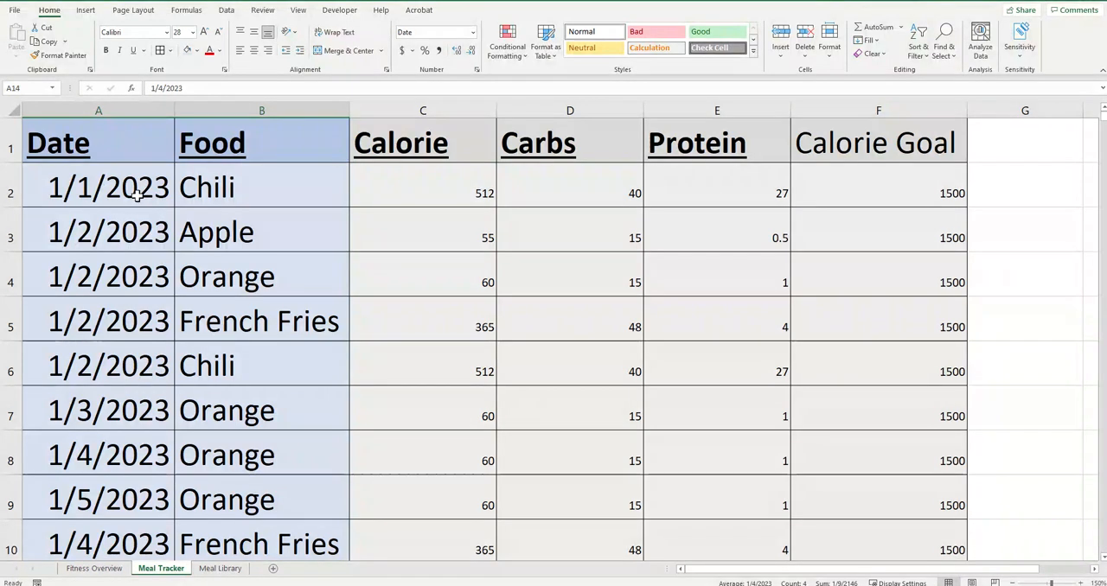
pyautogui.scroll(-11, 240, 413)
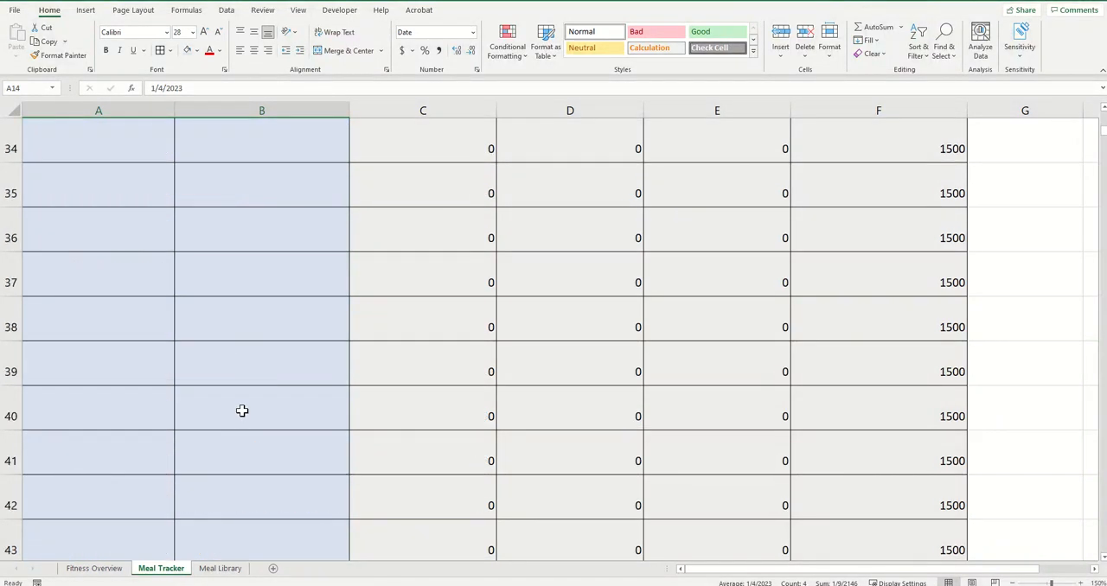
pyautogui.scroll(7, 247, 400)
pyautogui.click(100, 283)
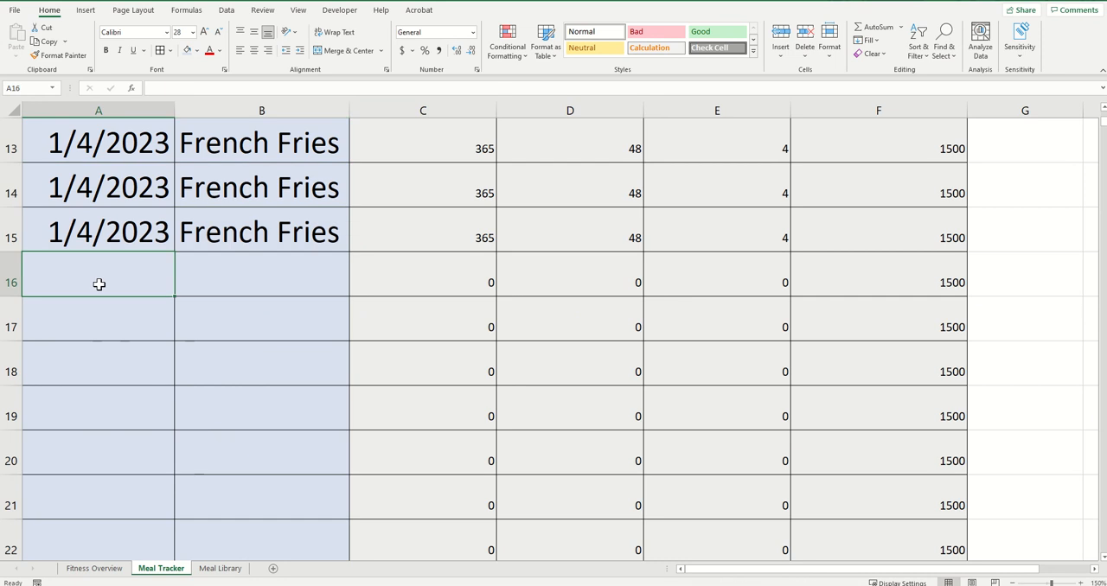
pyautogui.write('12/2/2')
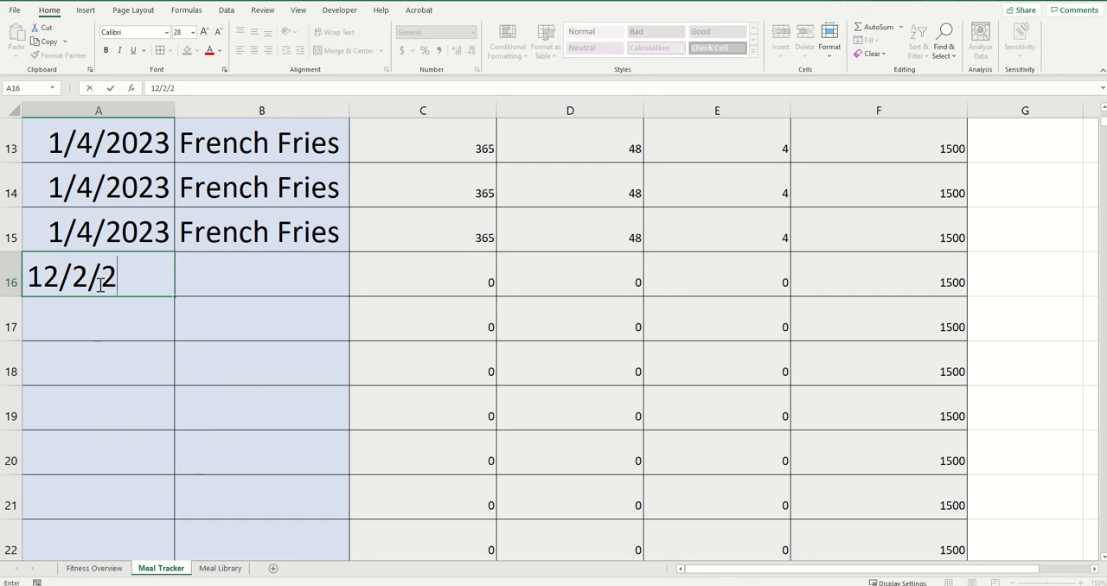
pyautogui.write('022')
pyautogui.press('Tab')
pyautogui.write('orang')
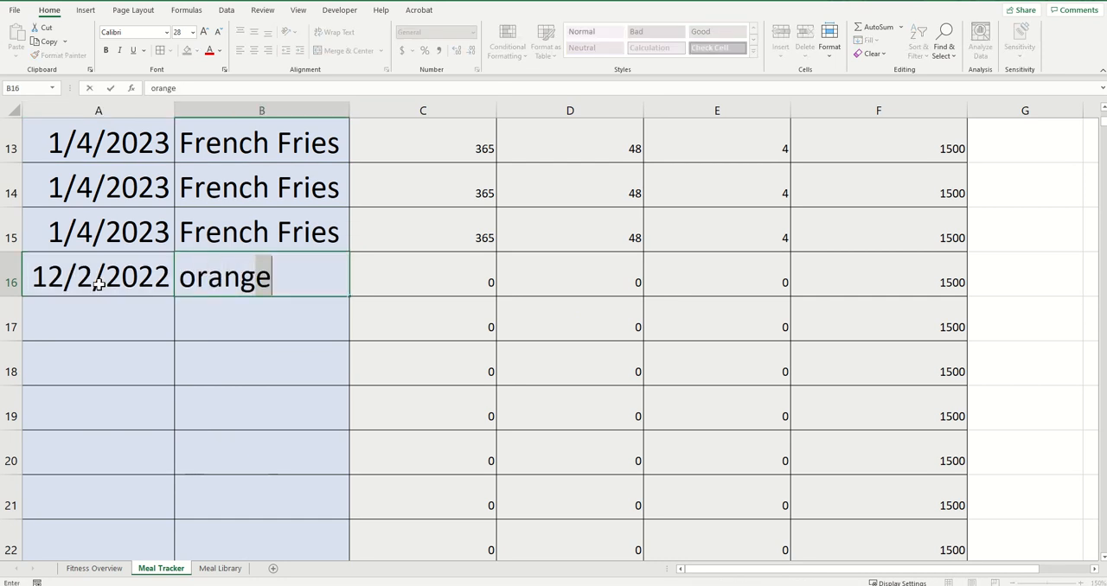
pyautogui.press('Return')
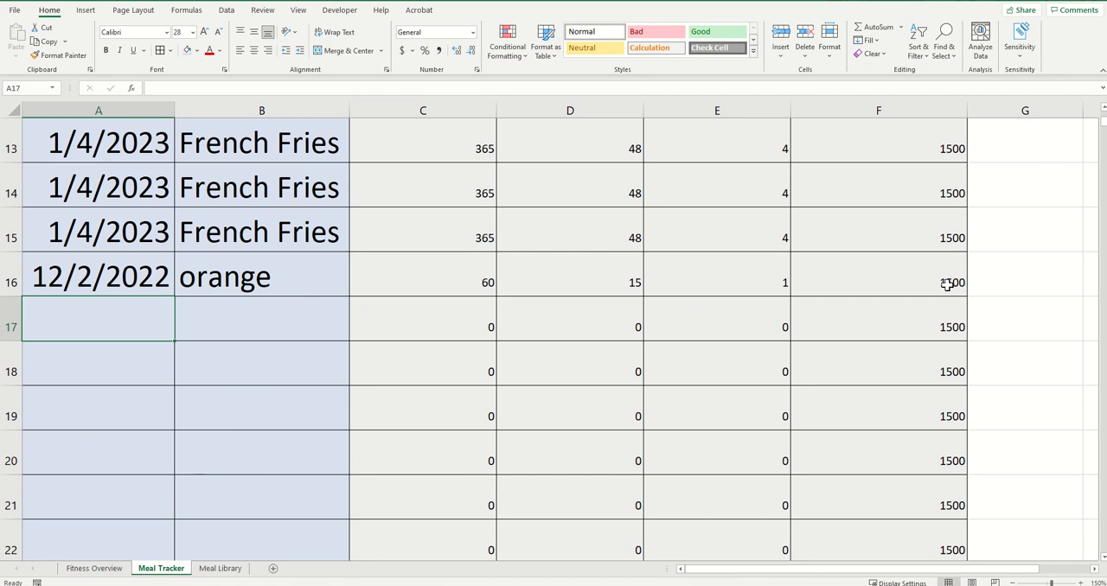
# Begin a SUMIF formula in Fitness Overview's B3 with Meal Tracker column A as the range and Fitness Overview's B1 as the criteria
pyautogui.click(95, 570)
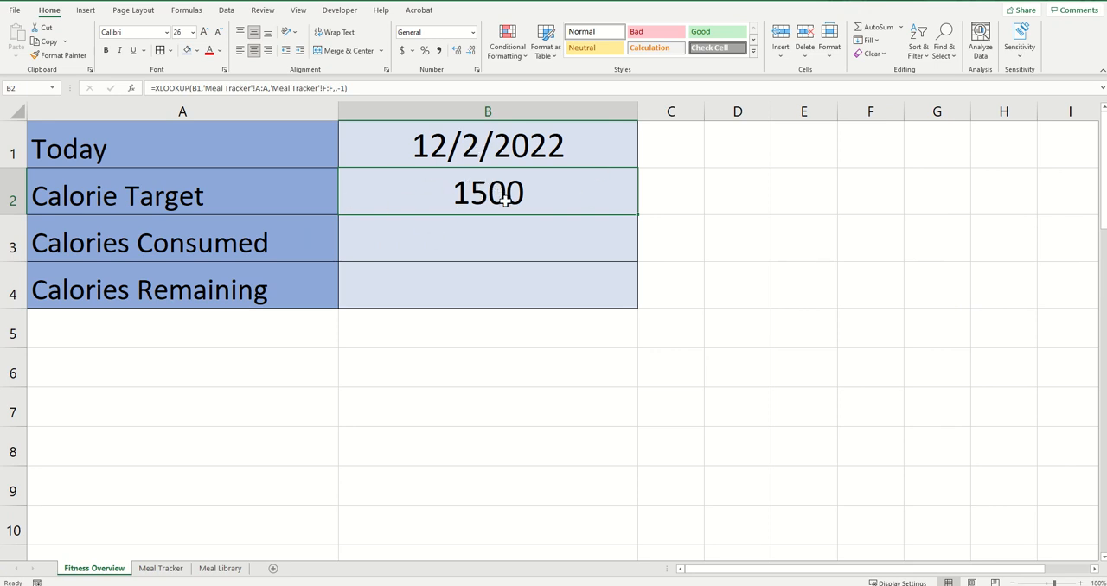
pyautogui.click(475, 246)
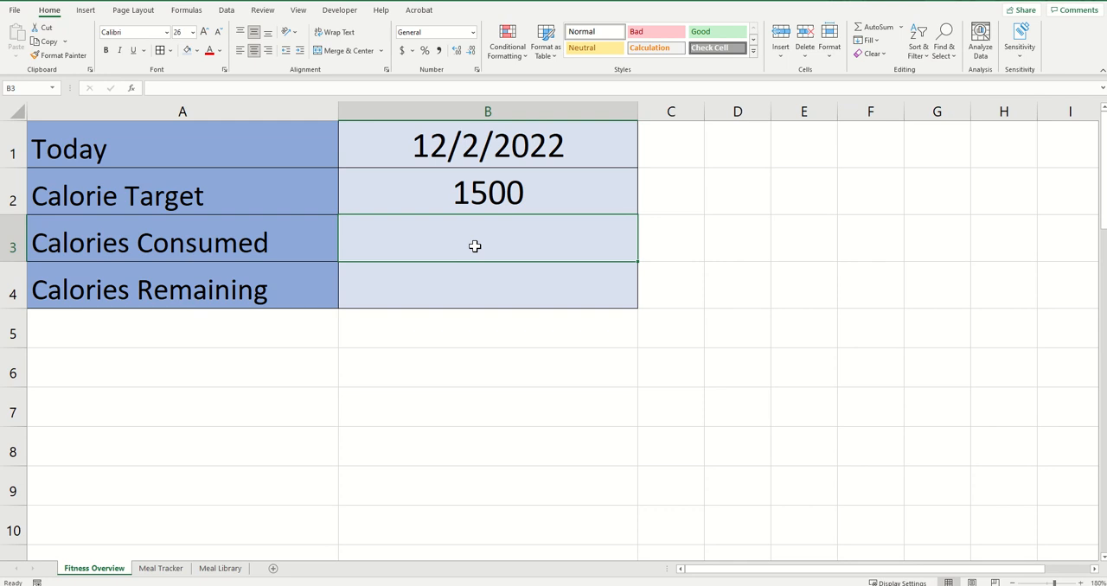
pyautogui.write('=sumif')
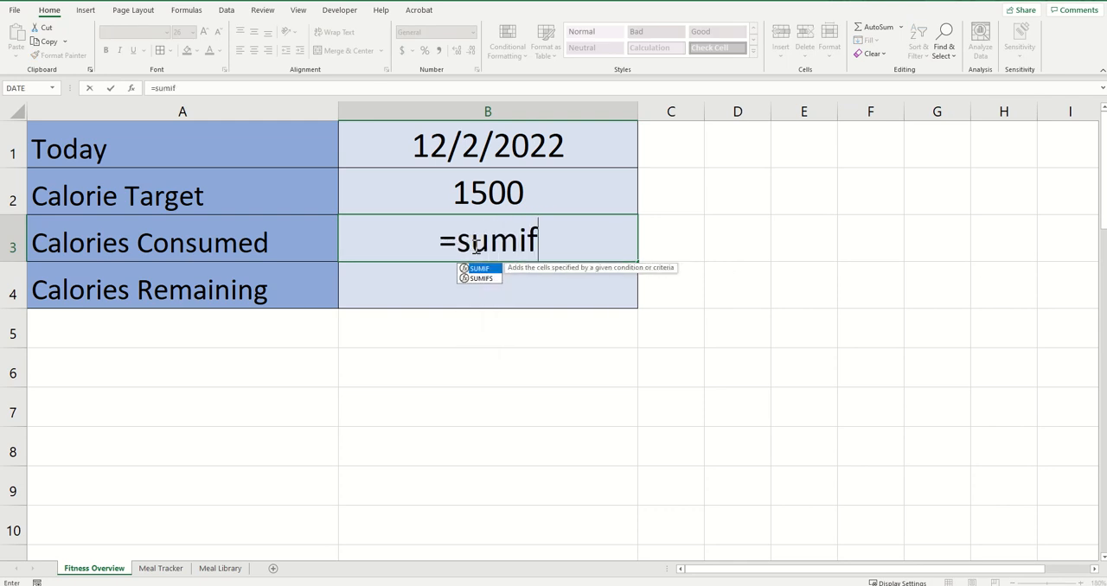
pyautogui.write('(')
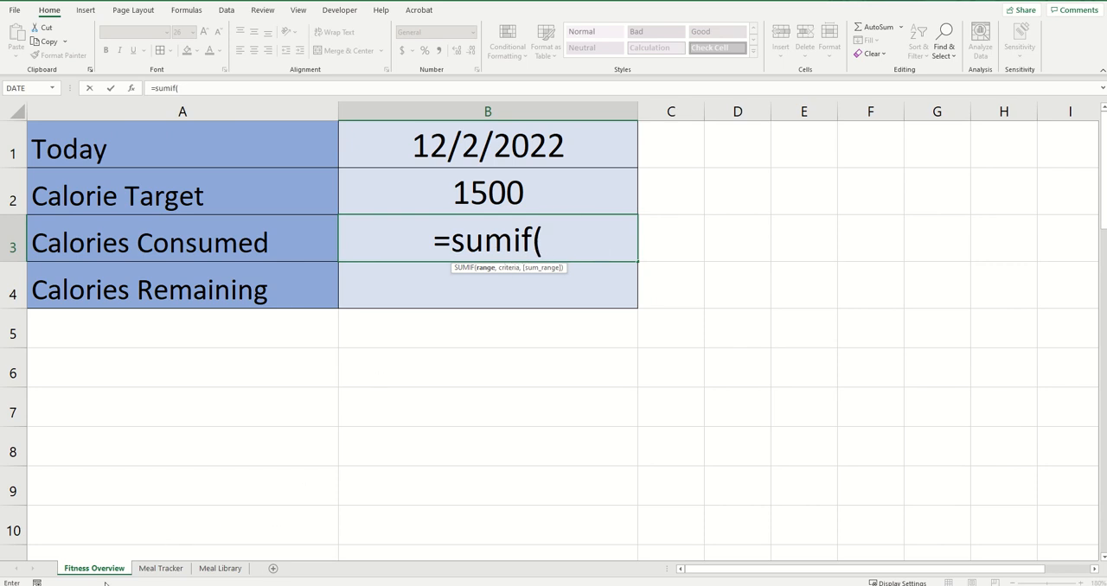
pyautogui.click(165, 569)
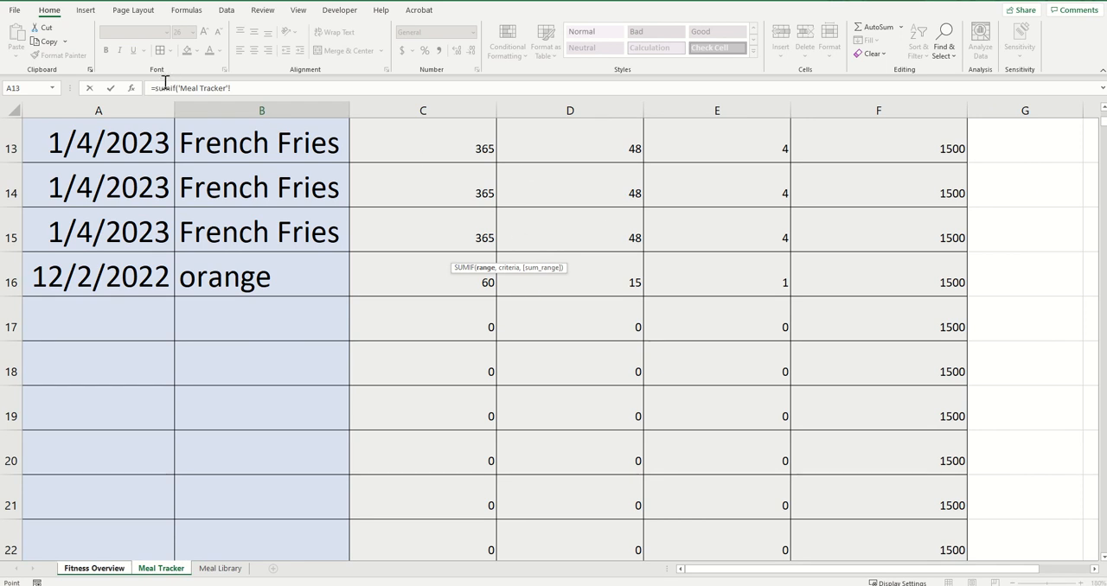
pyautogui.click(119, 108)
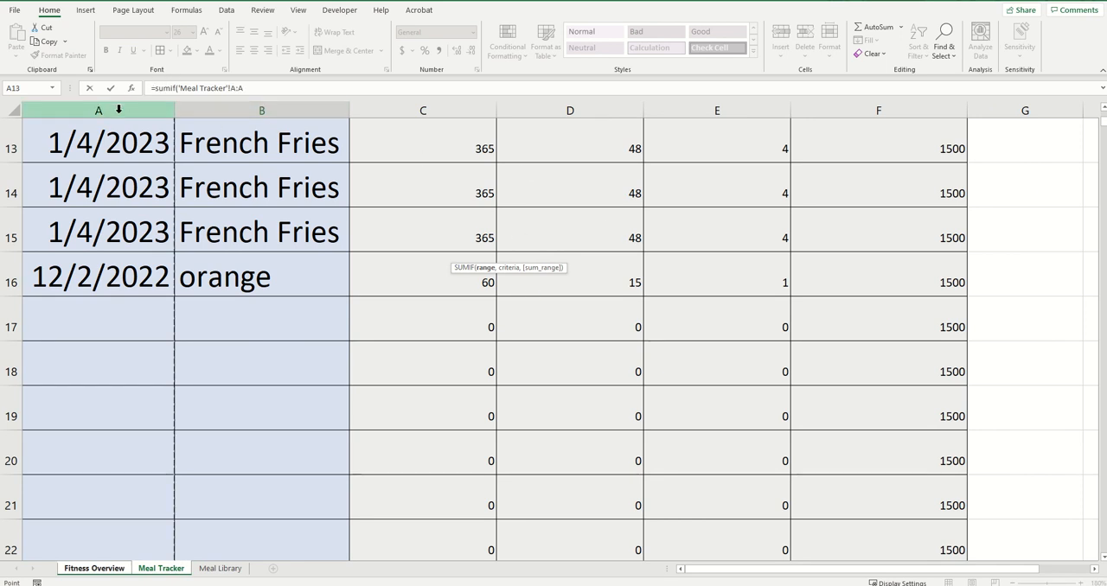
pyautogui.write(',')
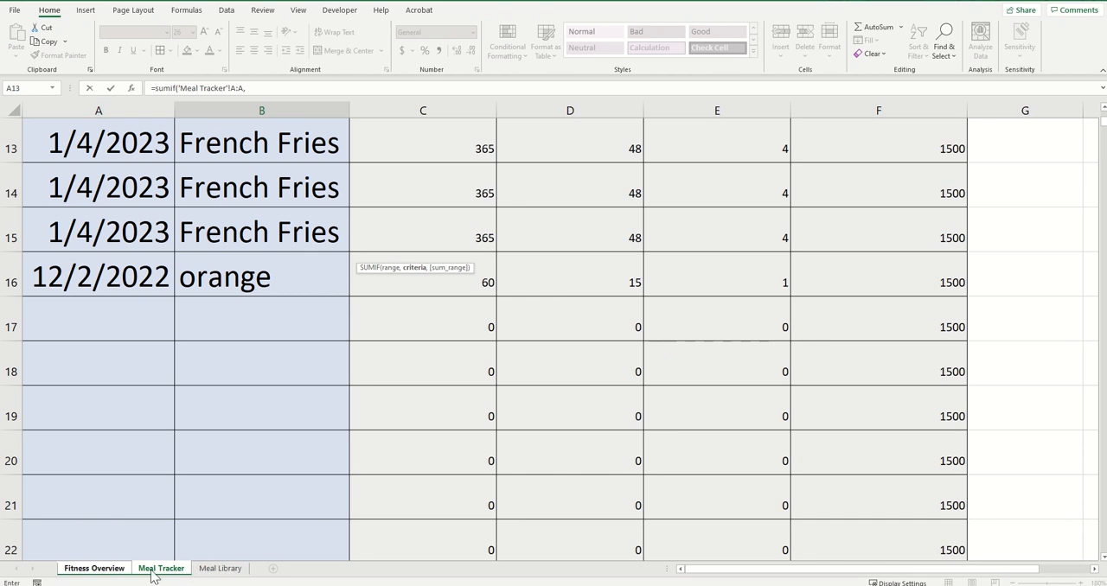
pyautogui.click(97, 574)
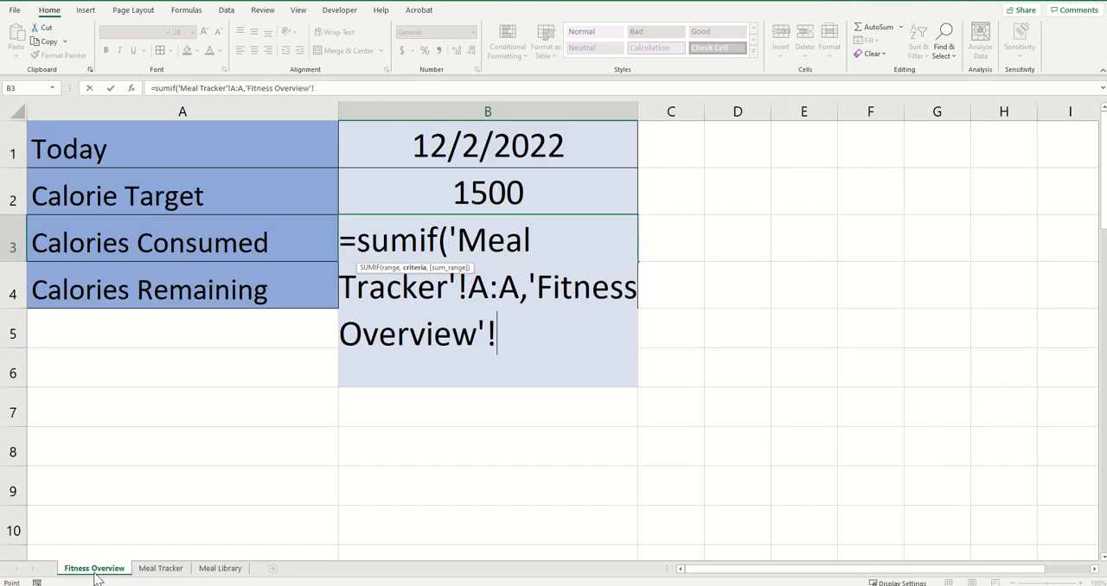
pyautogui.click(439, 150)
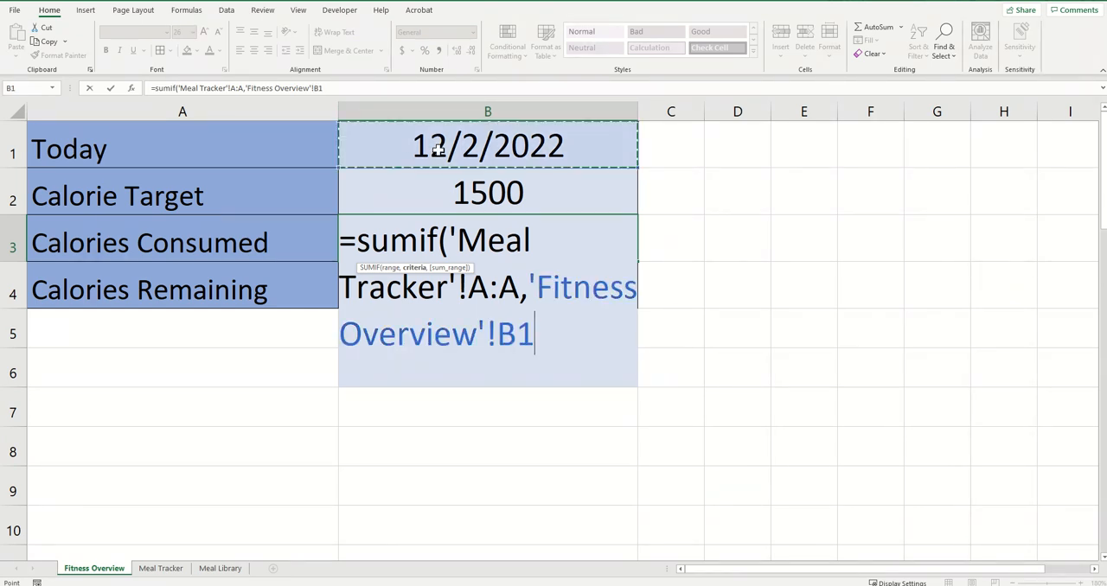
pyautogui.write(',')
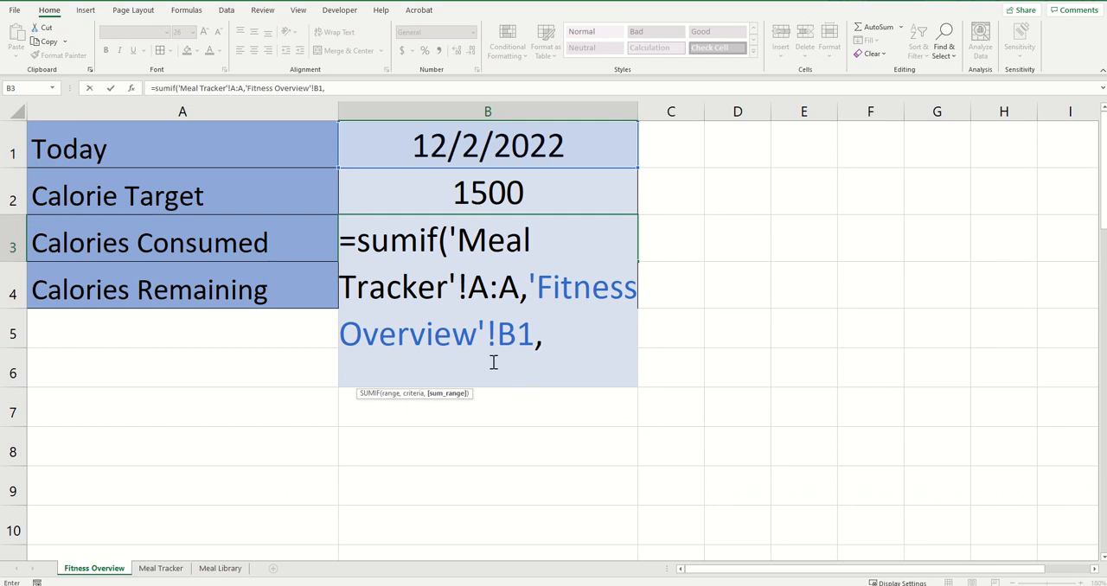
# Add Meal Tracker's Calorie column C as the sum range, close the SUMIF formula and commit it to B3
pyautogui.click(160, 569)
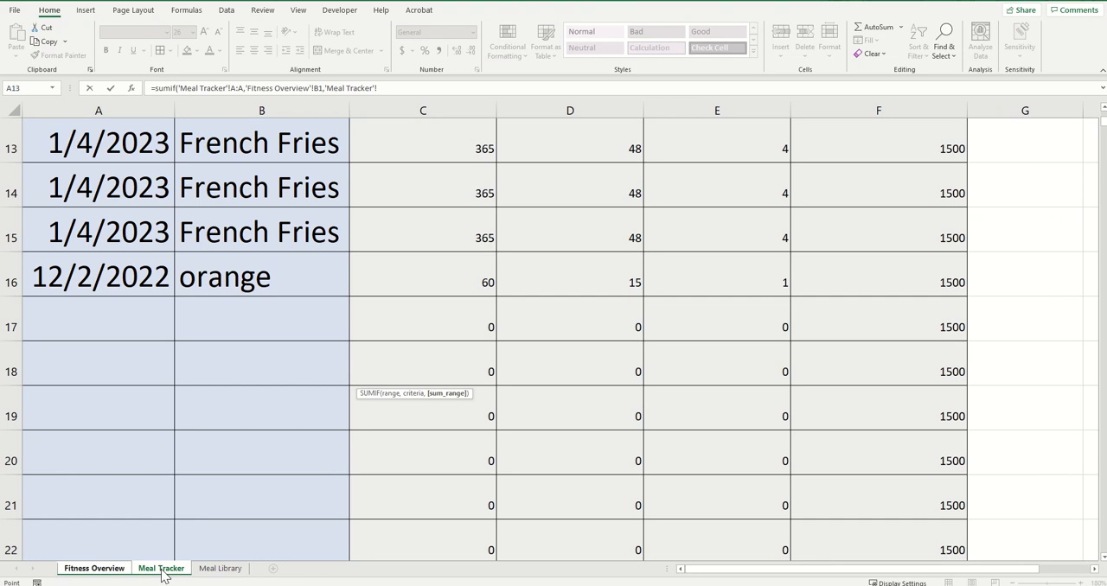
pyautogui.scroll(4, 567, 354)
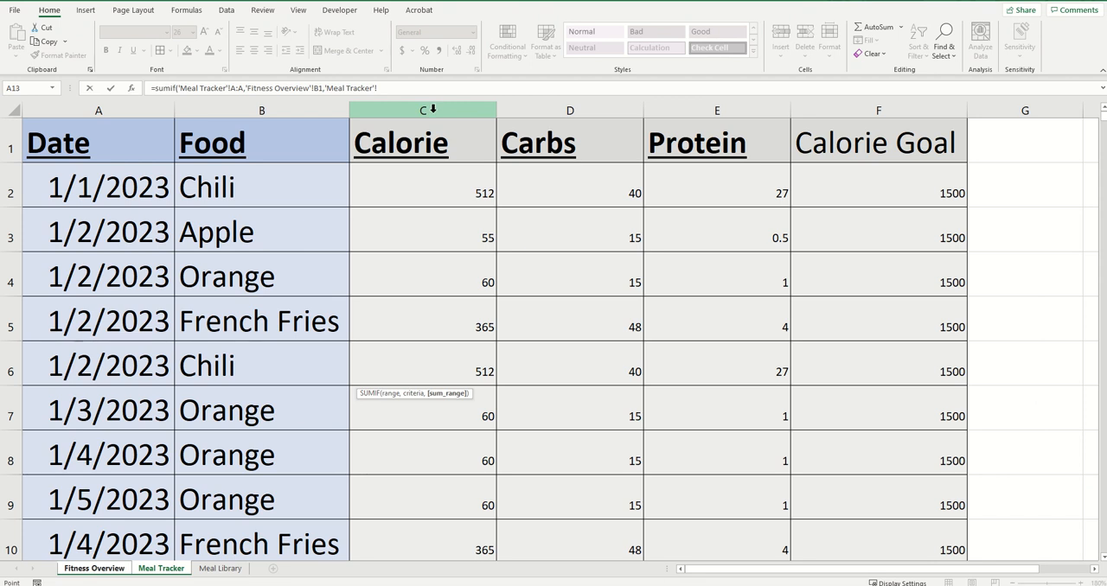
pyautogui.click(433, 109)
pyautogui.write(')')
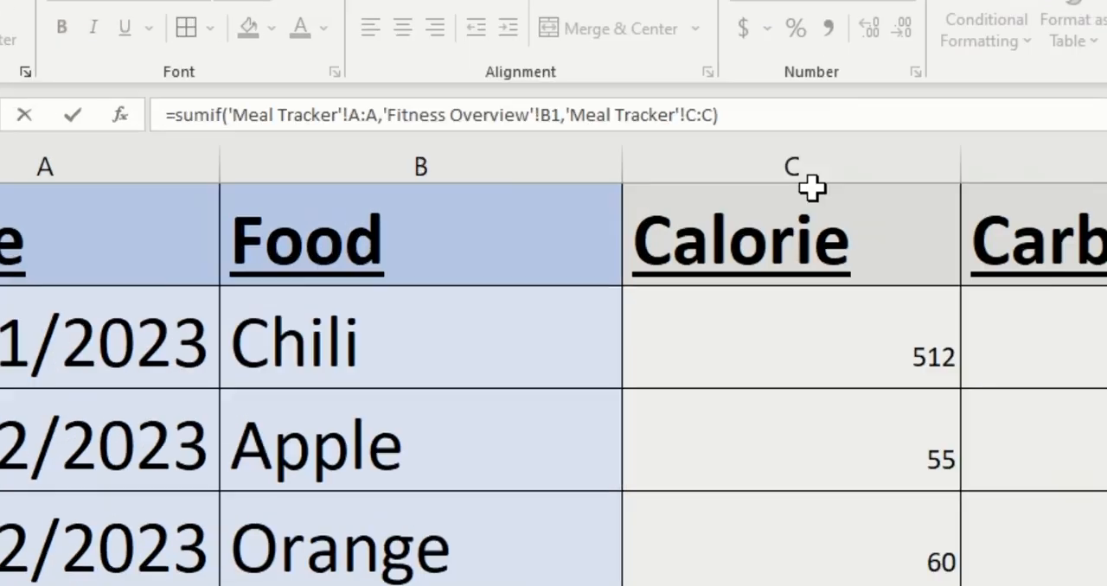
pyautogui.click(209, 106)
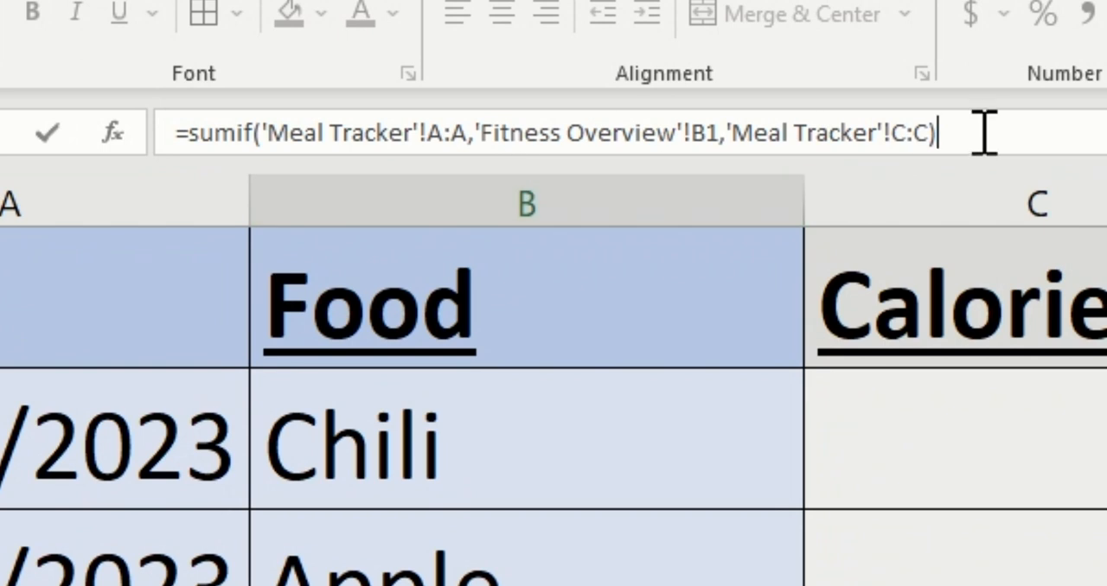
pyautogui.press('Escape')
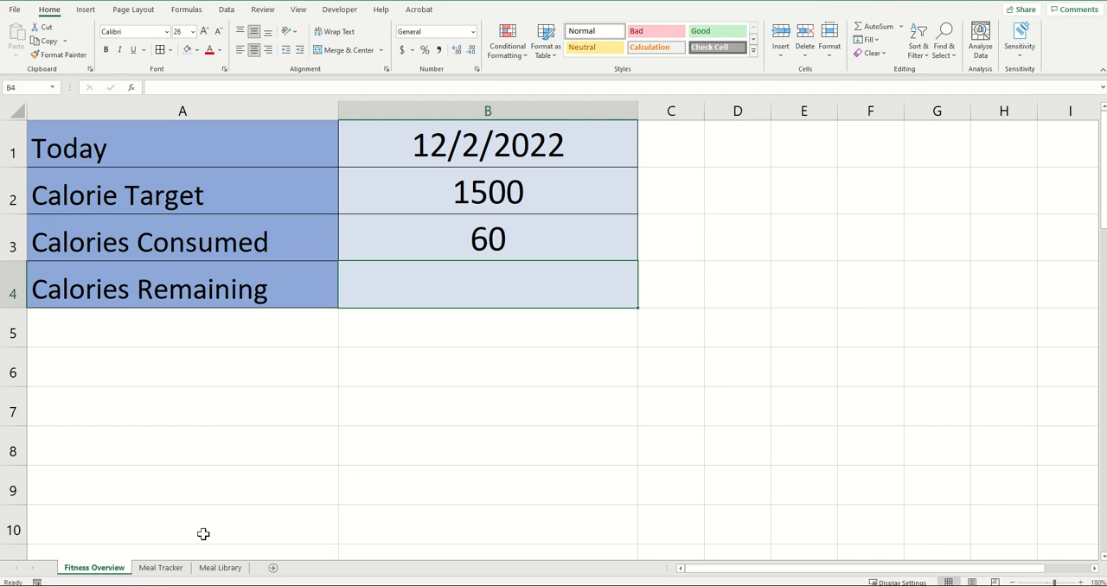
# Check the entries logged for 12/2/2022 in Meal Tracker and return to Fitness Overview
pyautogui.click(160, 567)
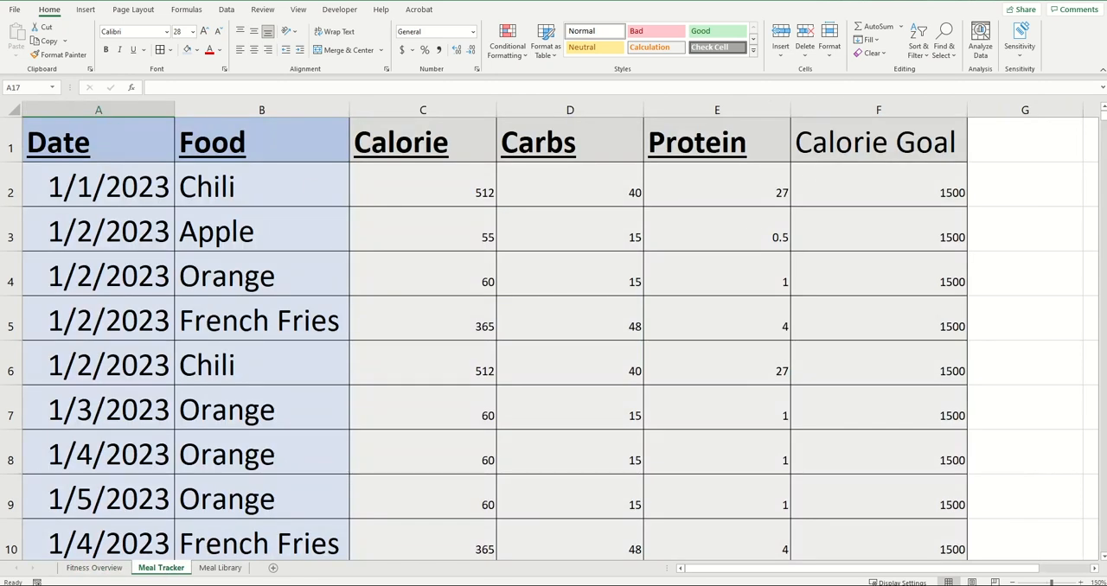
pyautogui.scroll(-6, 351, 373)
pyautogui.scroll(1, 354, 370)
pyautogui.scroll(2, 354, 371)
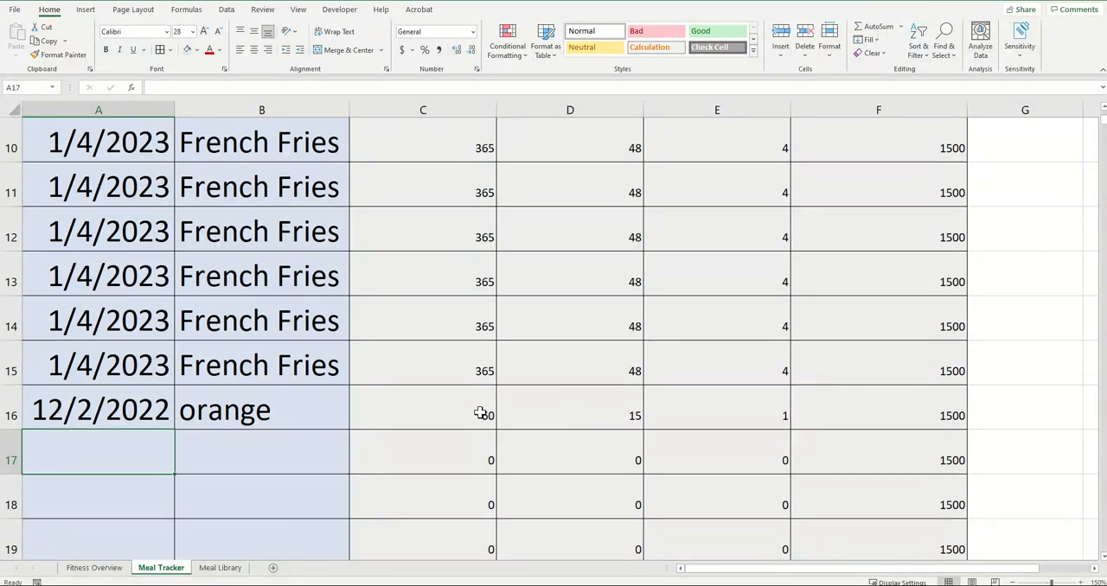
pyautogui.click(94, 568)
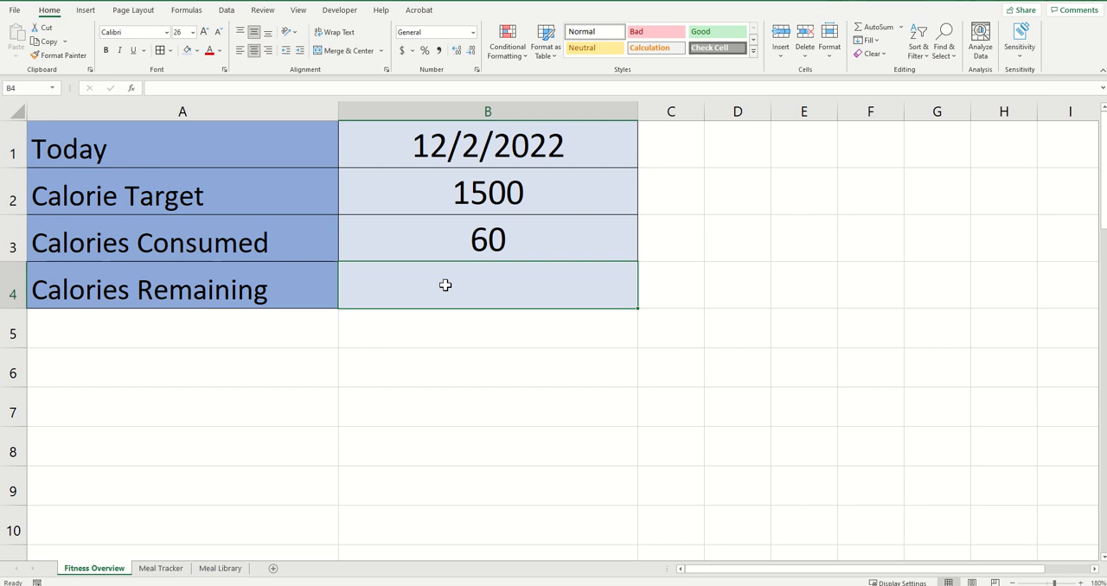
# Enter the formula =B2-B3 in cell B4 to calculate the calories remaining
pyautogui.write('=')
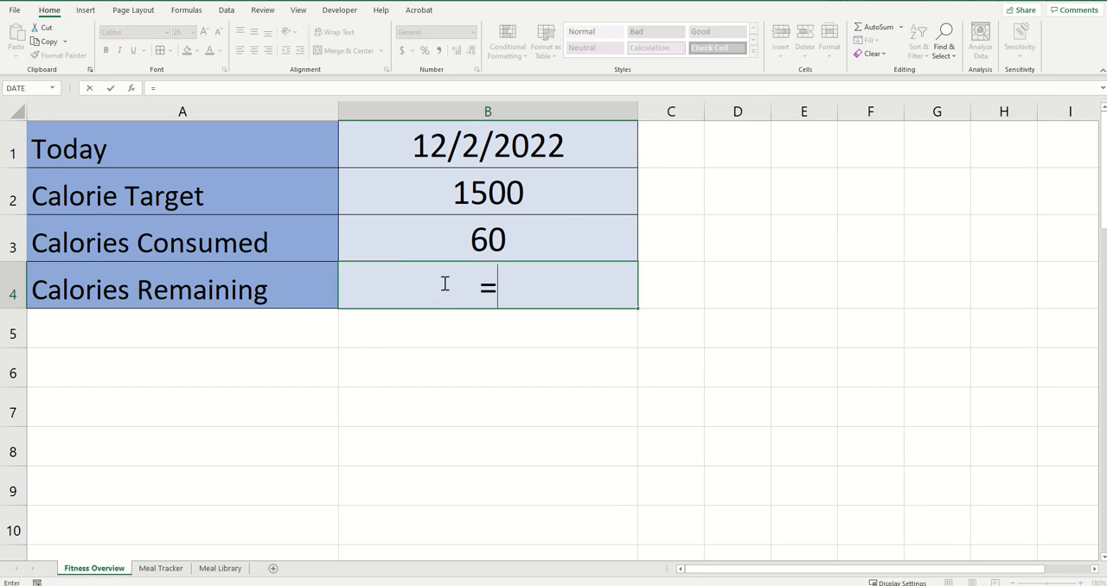
pyautogui.click(435, 195)
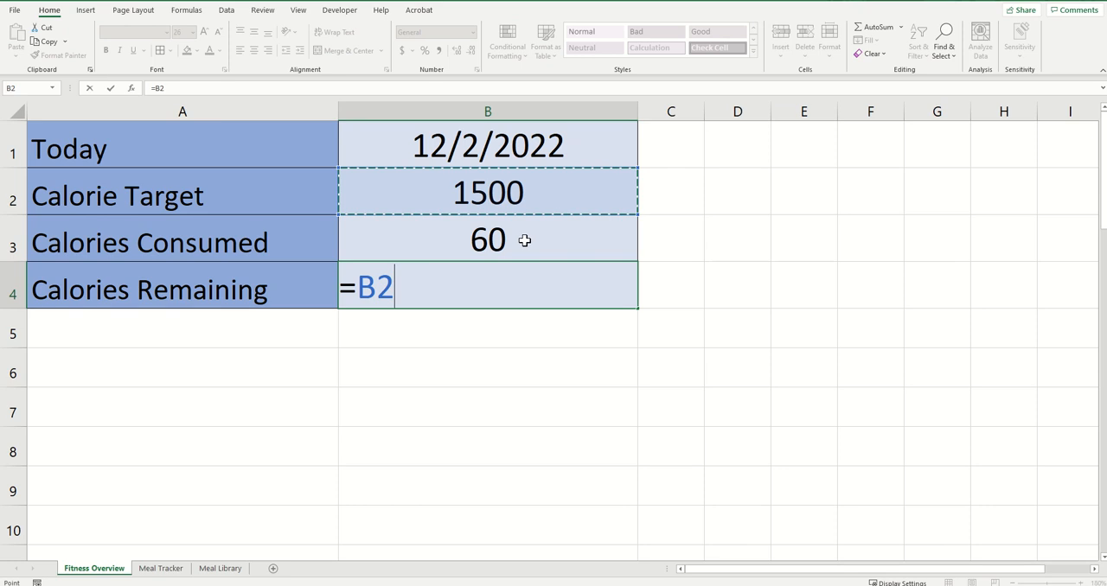
pyautogui.write('-')
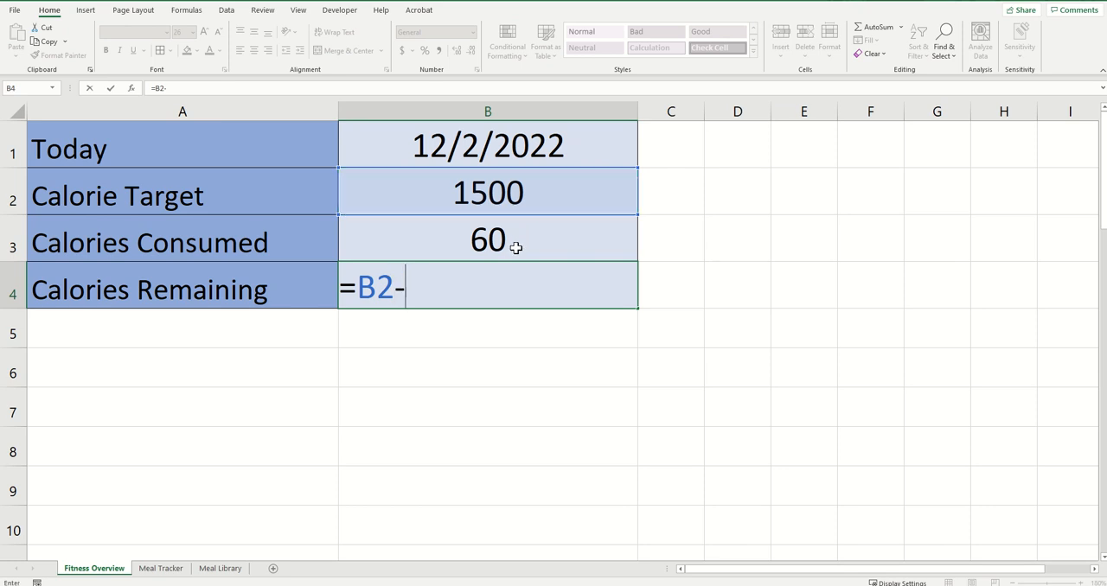
pyautogui.click(473, 235)
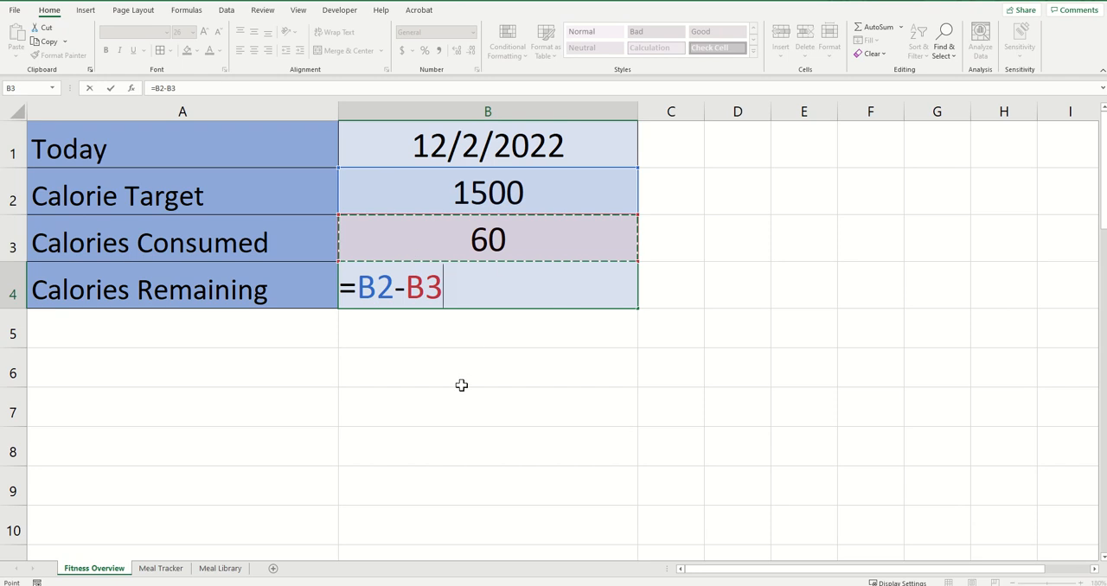
pyautogui.press('Return')
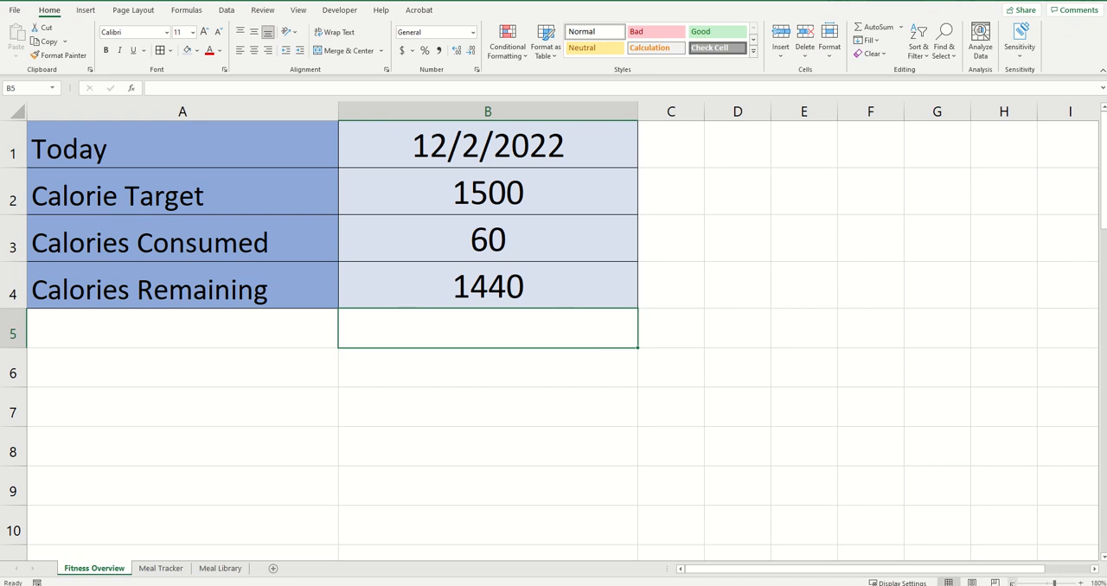
# Move the Daily Calorie Tracker chart up and left so it sits directly below the summary table
pyautogui.click(1011, 582)
pyautogui.click(1011, 582)
pyautogui.click(1012, 582)
pyautogui.click(1011, 582)
pyautogui.click(1011, 582)
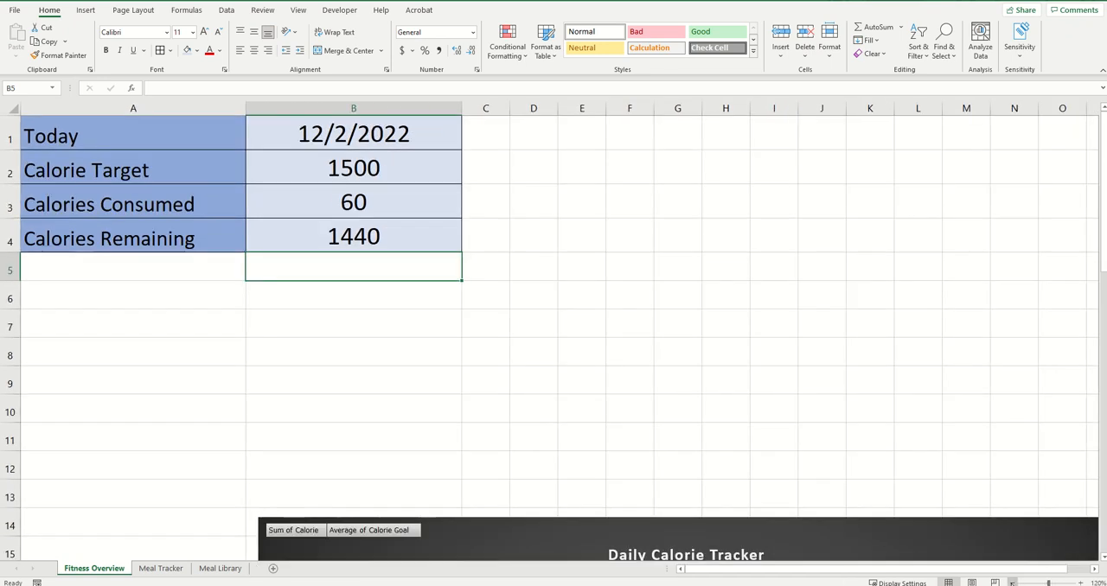
pyautogui.click(1011, 582)
pyautogui.click(1011, 582)
pyautogui.click(1012, 582)
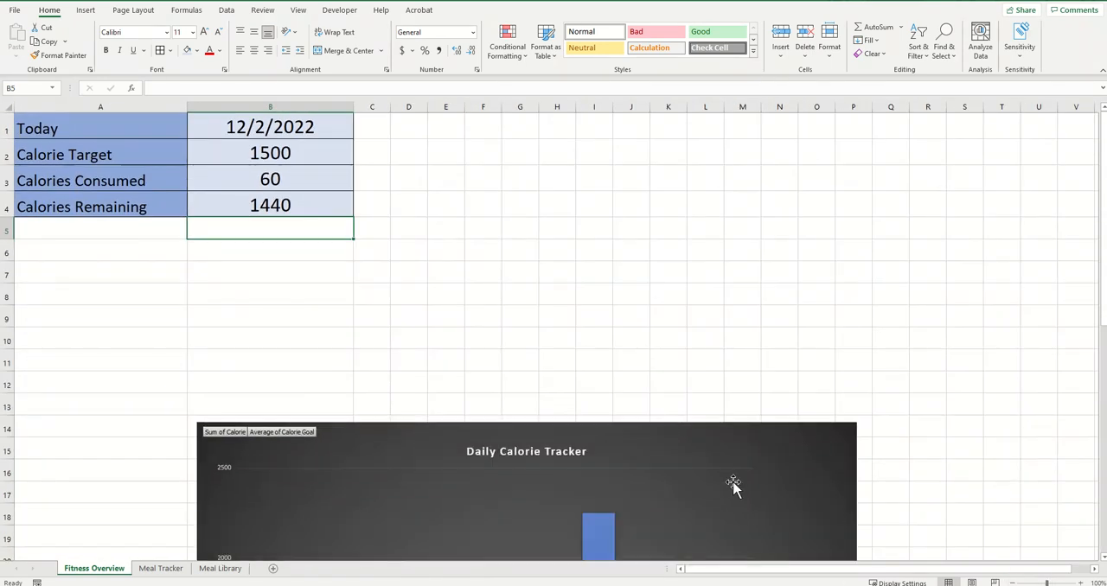
pyautogui.click(696, 465)
pyautogui.moveTo(699, 465); pyautogui.dragTo(552, 242)
# Shrink the Daily Calorie Tracker chart to span about rows 5 to 19 and shift it slightly left beneath the summary table
pyautogui.scroll(-4, 717, 507)
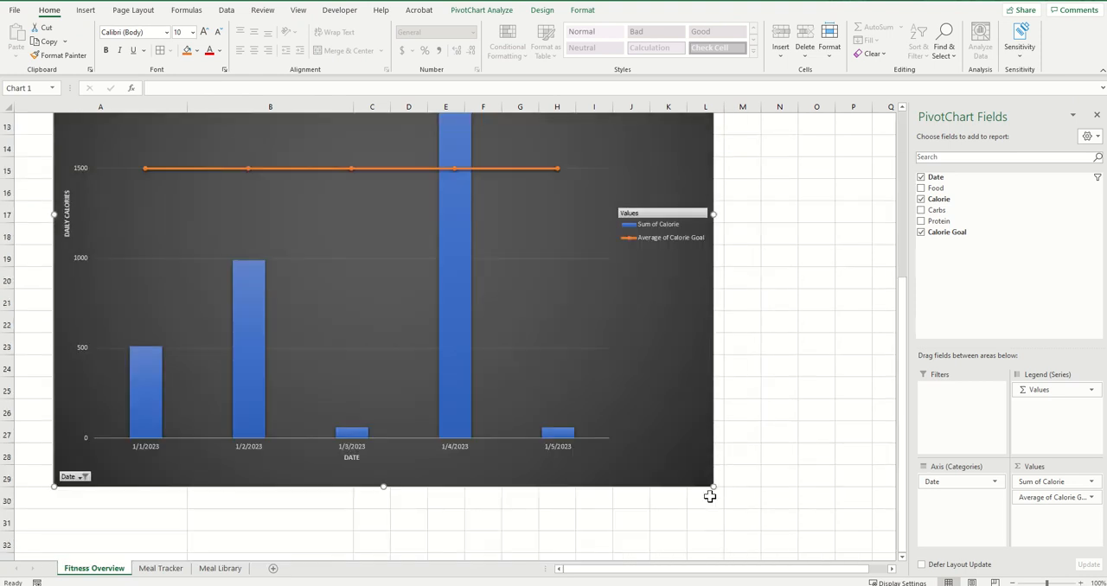
pyautogui.moveTo(712, 486); pyautogui.dragTo(704, 258)
pyautogui.scroll(4, 637, 371)
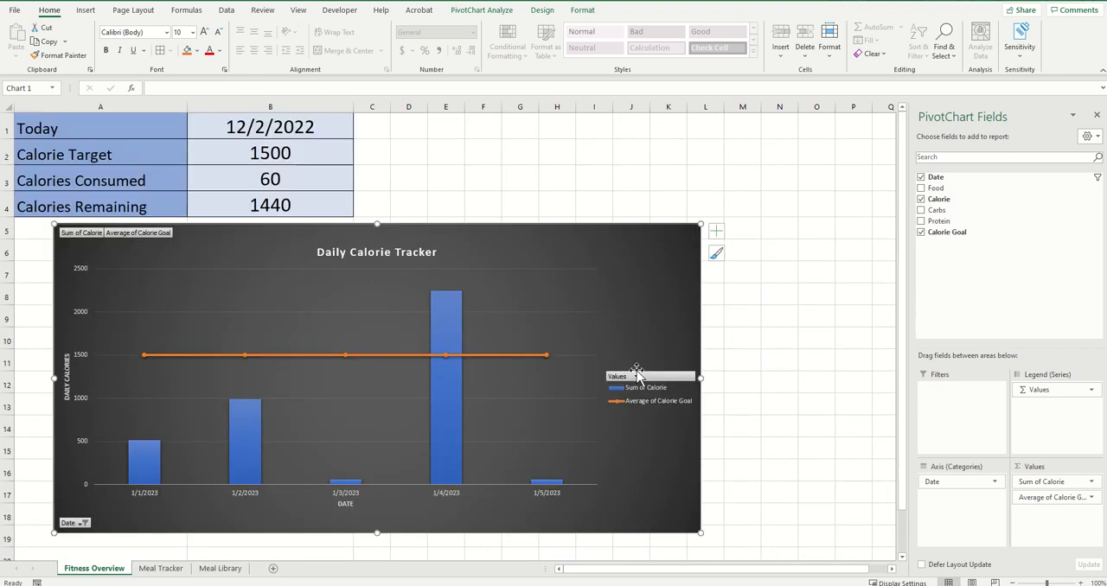
pyautogui.moveTo(701, 535); pyautogui.dragTo(710, 547)
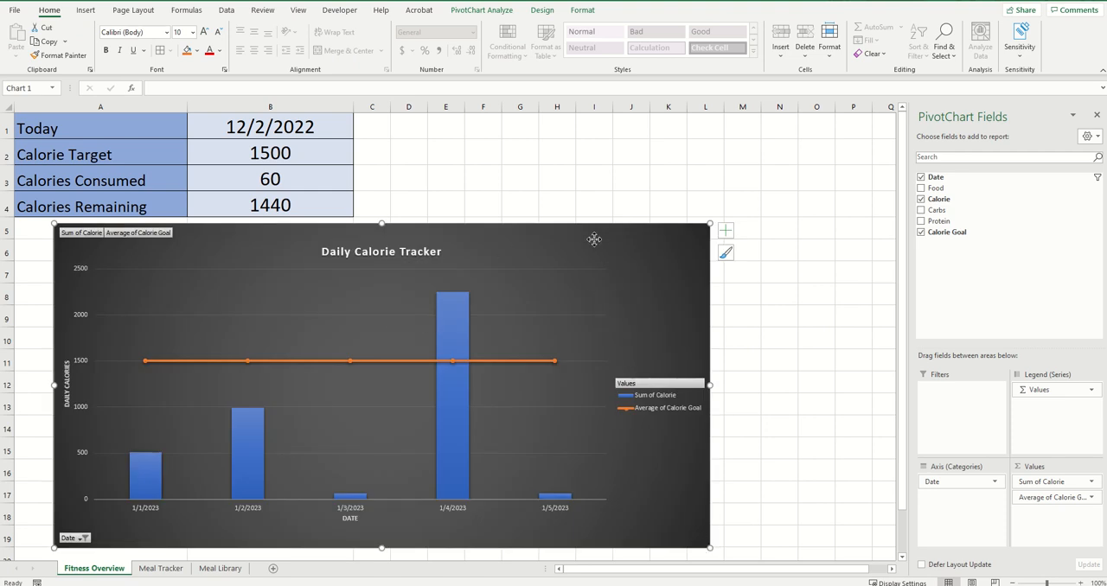
pyautogui.moveTo(595, 241); pyautogui.dragTo(571, 238)
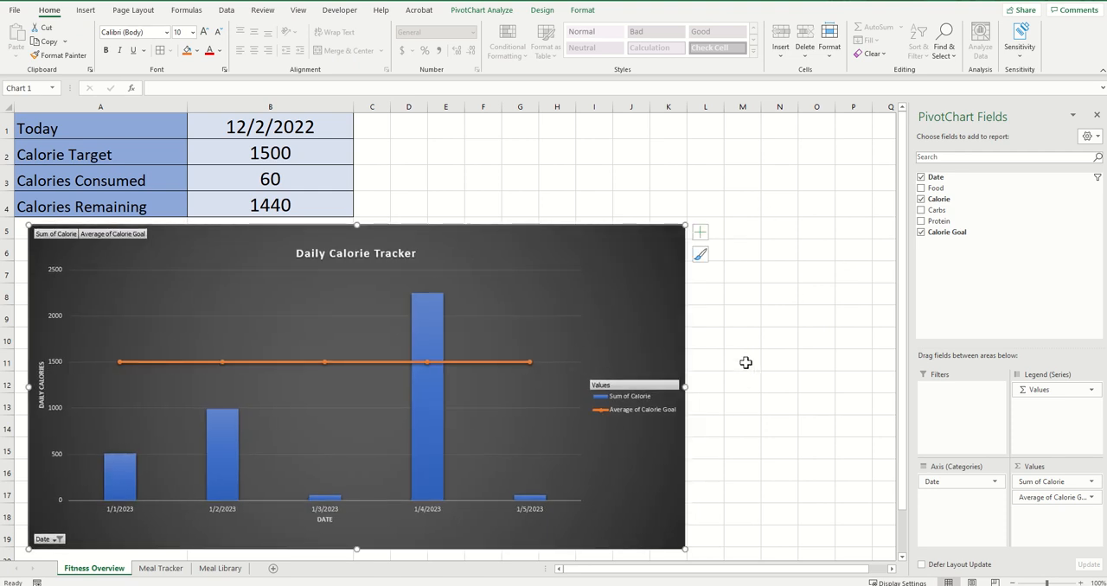